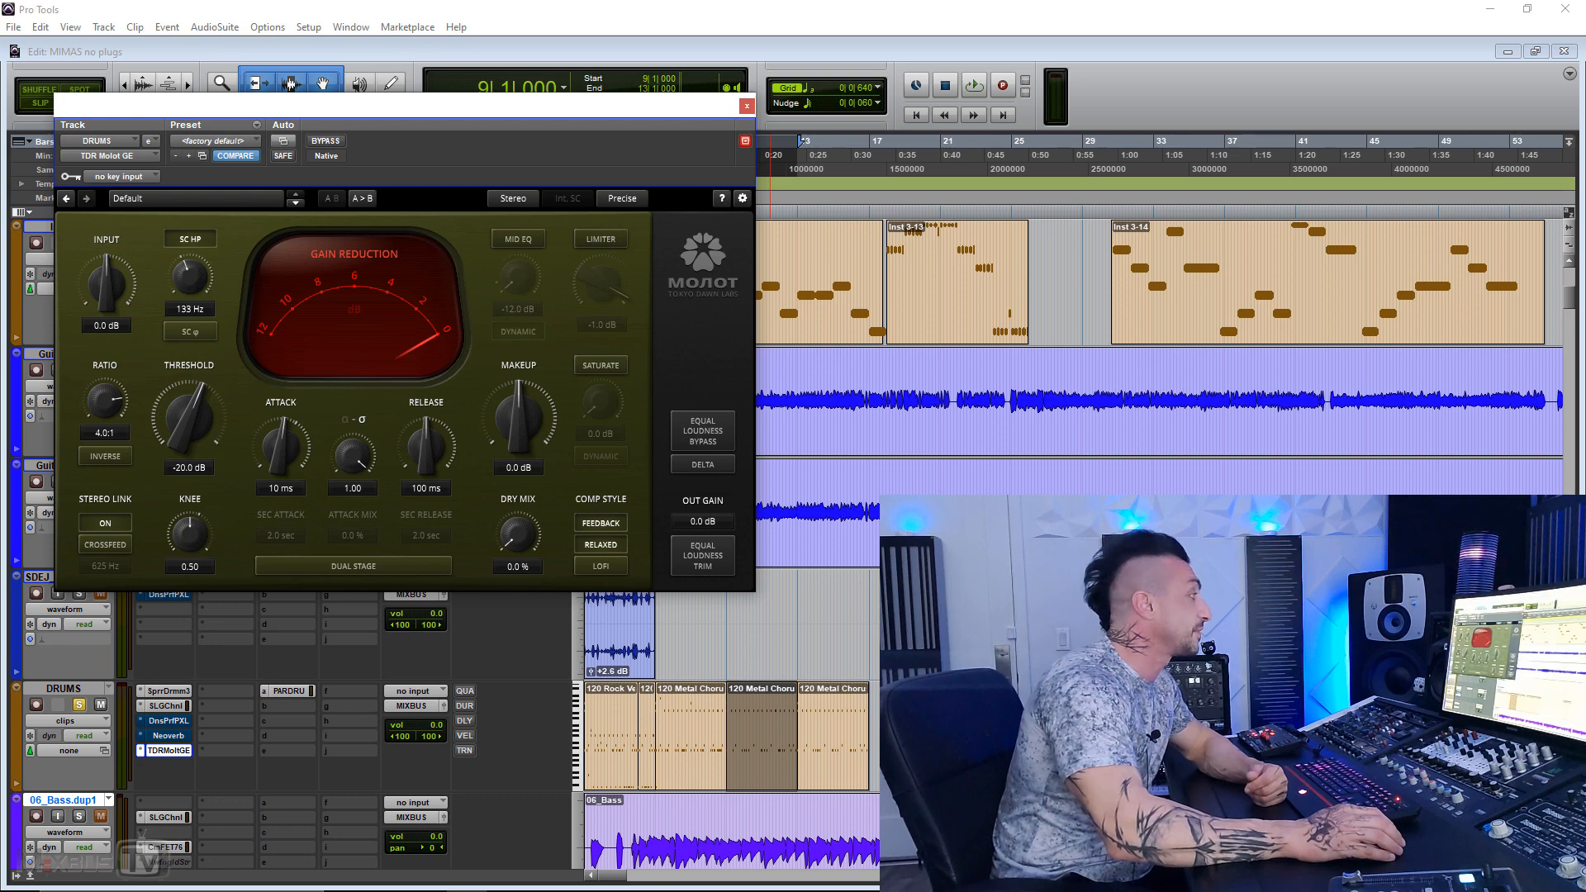
# Step: Set the sidechain high-pass to 131 Hz and sweep the release's alpha–sigma blend, finishing at 1.00
pyautogui.moveTo(190, 276); pyautogui.dragTo(190, 282)
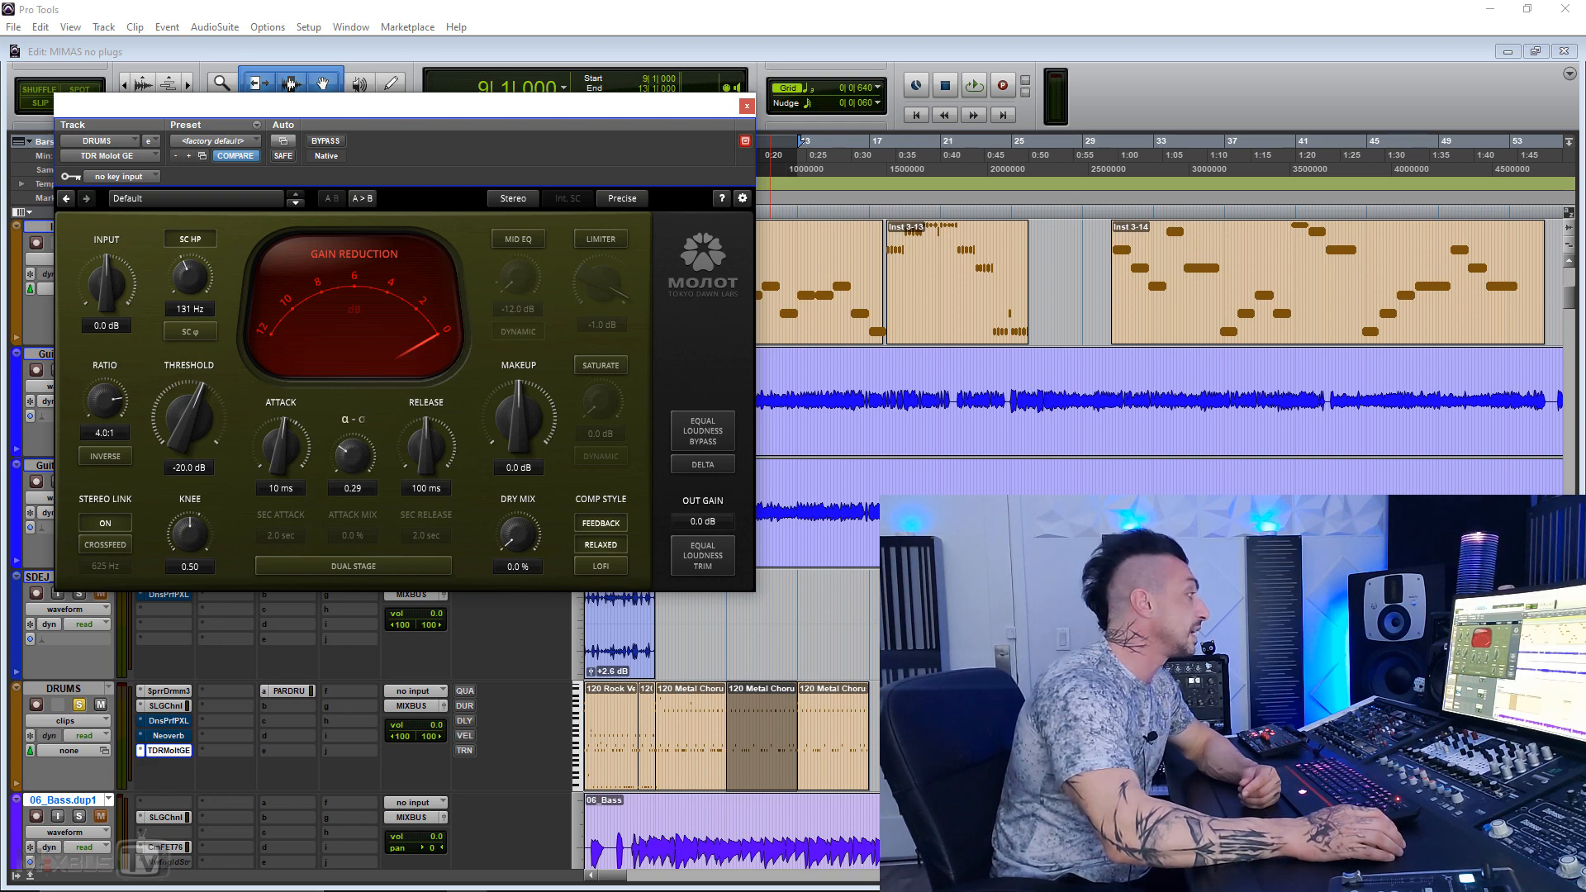
pyautogui.moveTo(353, 455); pyautogui.dragTo(353, 501)
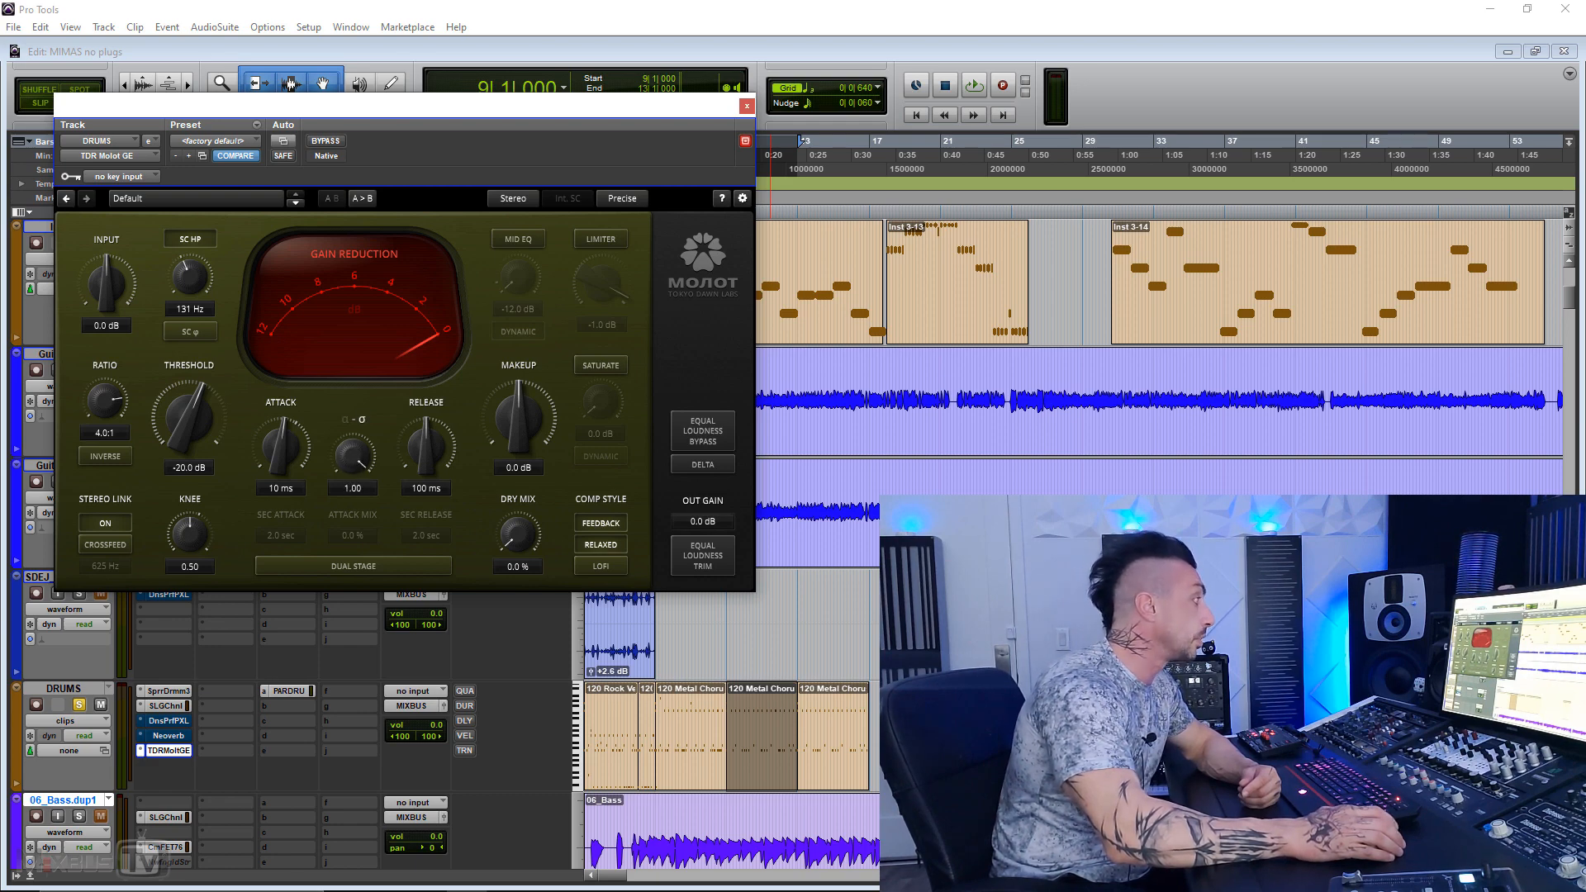
pyautogui.moveTo(364, 454); pyautogui.dragTo(364, 533)
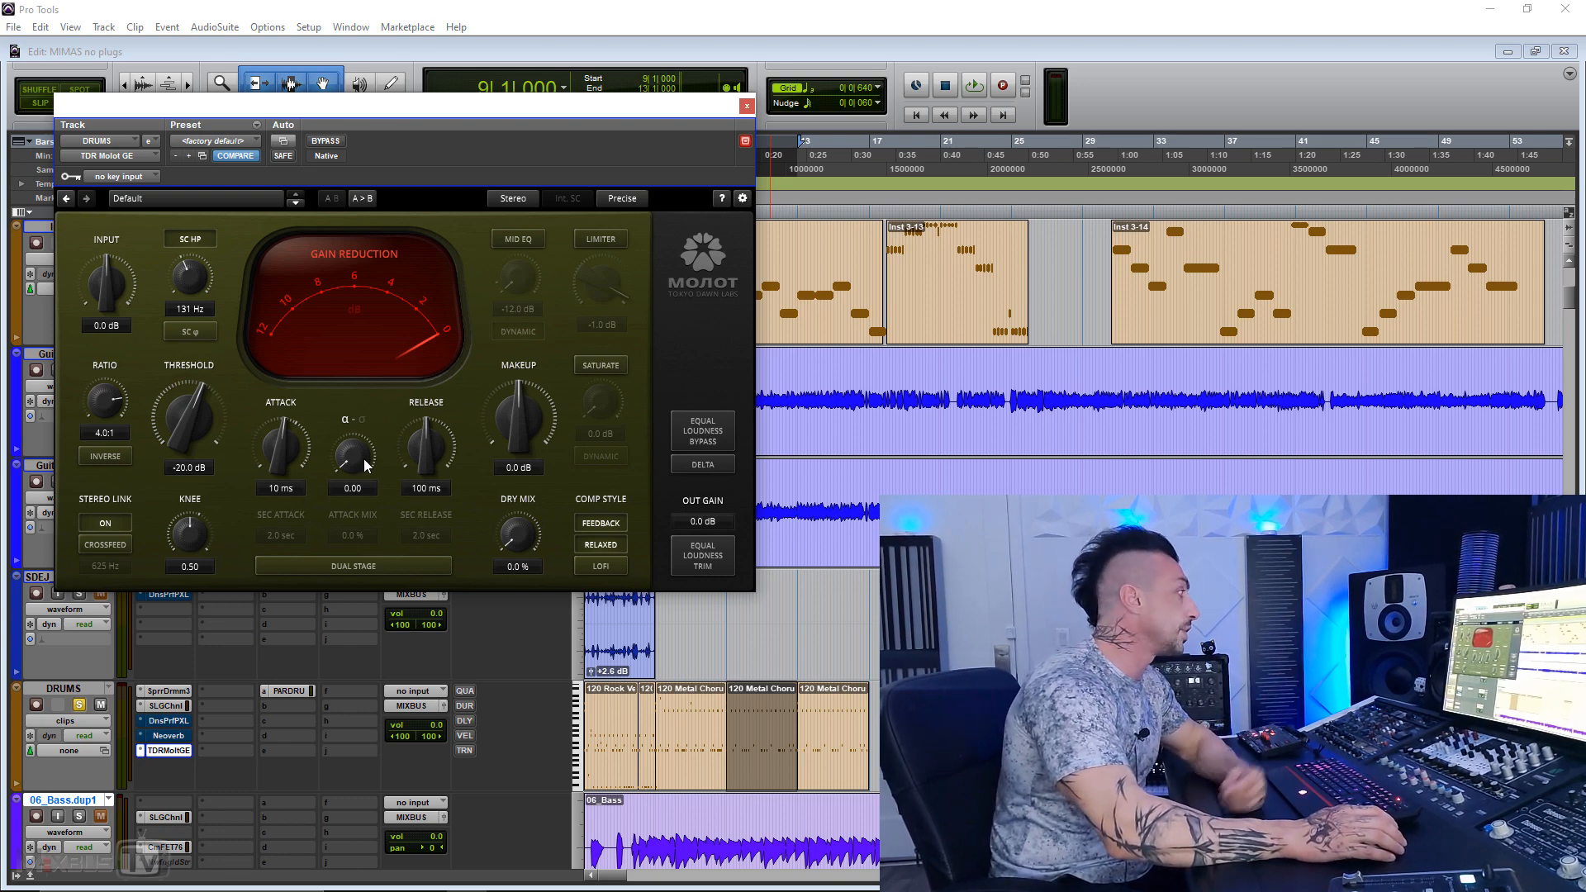
pyautogui.moveTo(364, 459); pyautogui.dragTo(364, 447)
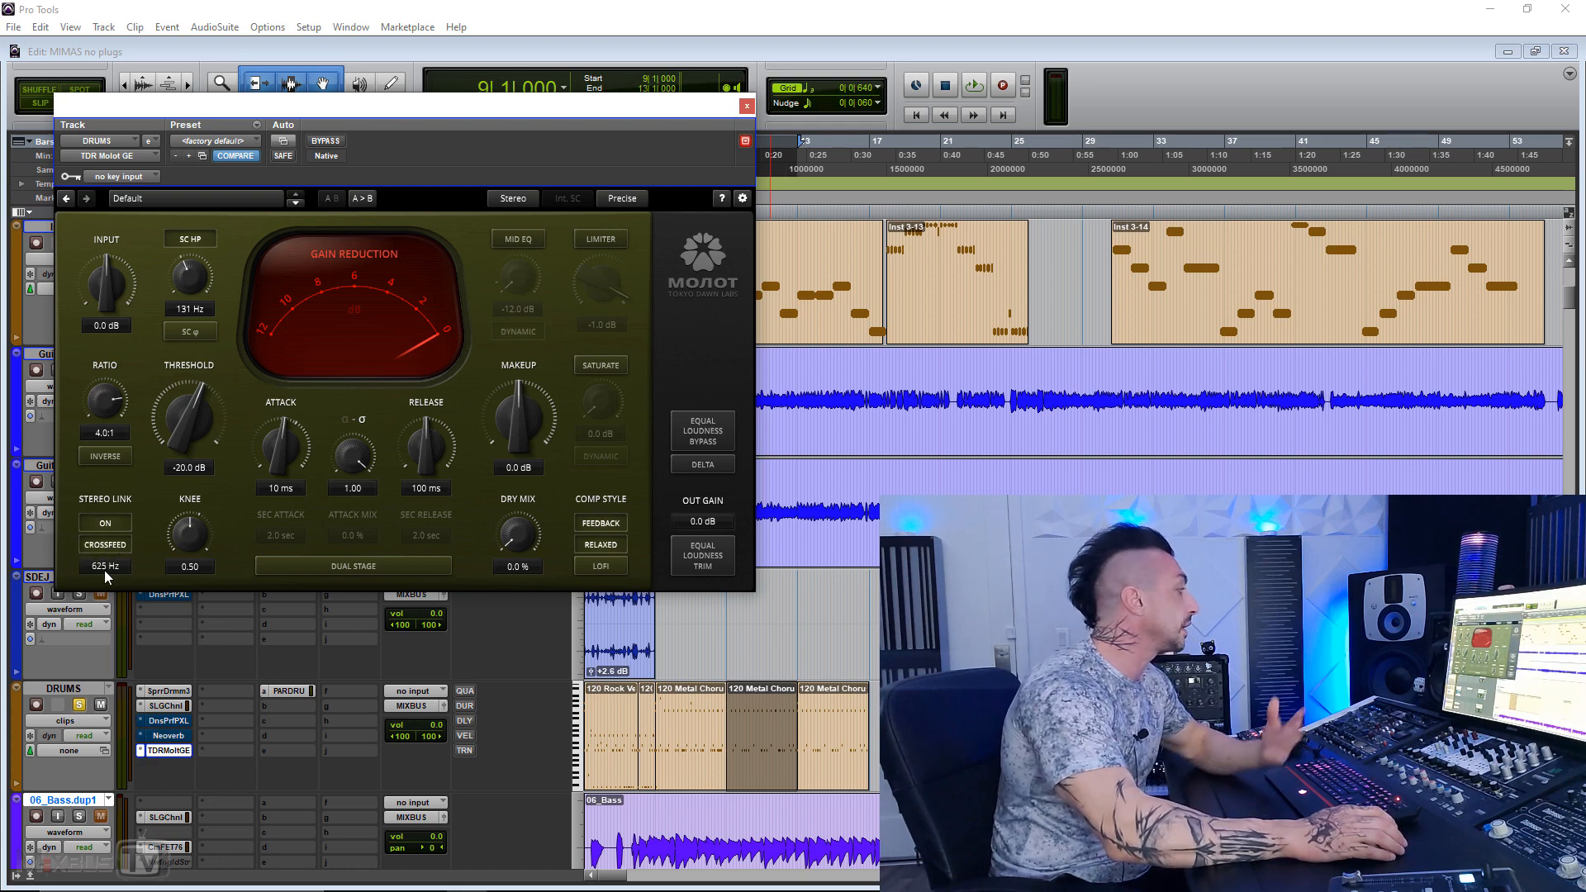
# Step: Set the stereo link crossfeed frequency to 427 Hz and switch crossfeed off, leaving the dry mix at 0.0 %
pyautogui.moveTo(104, 570); pyautogui.dragTo(104, 586)
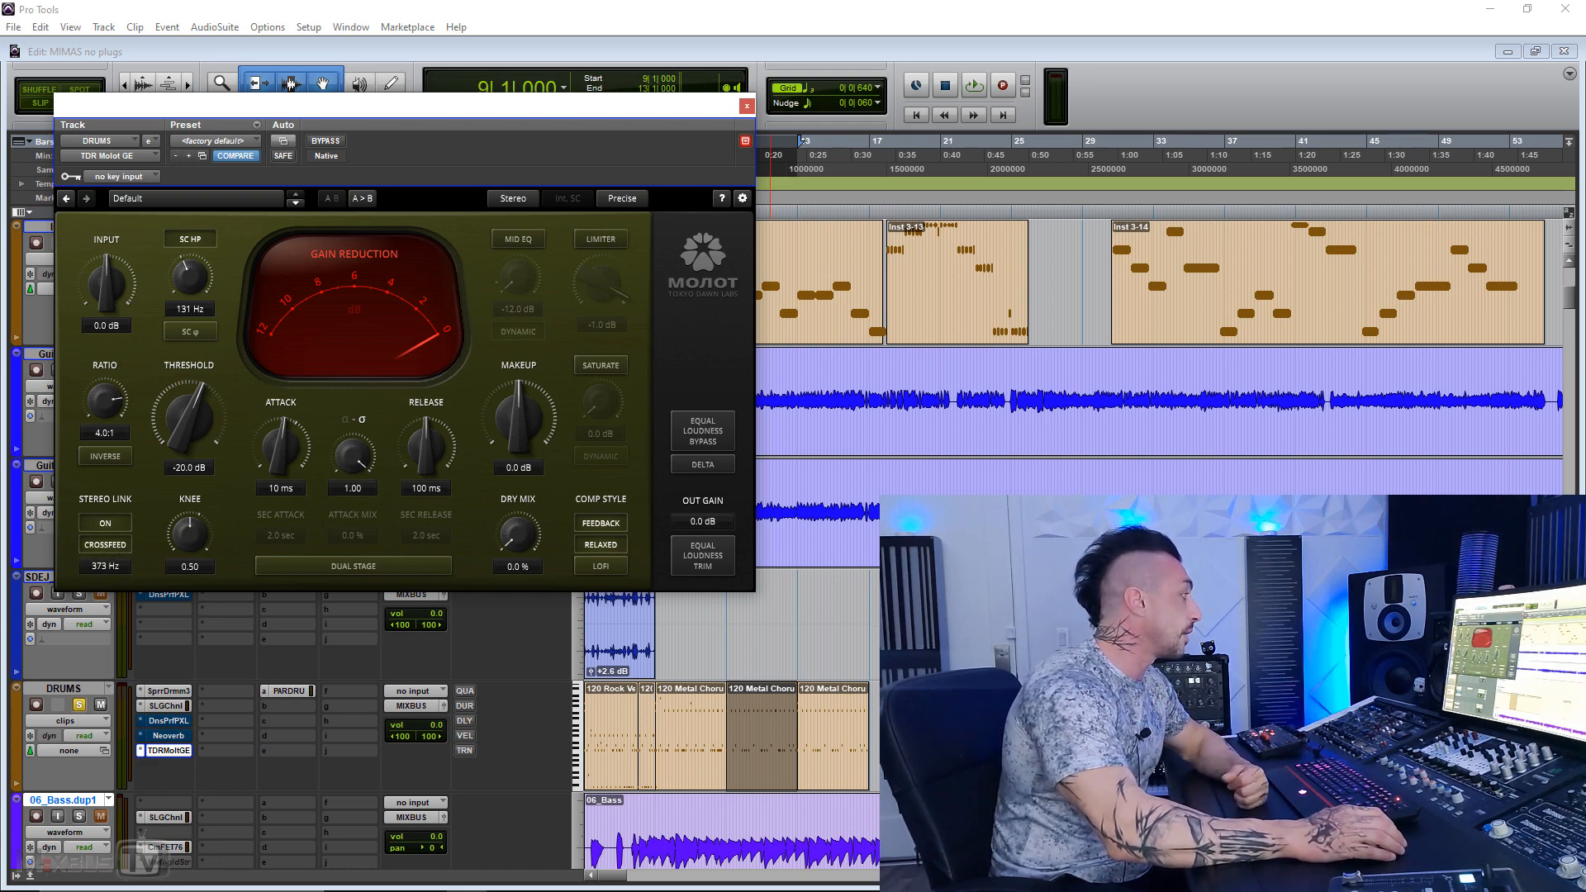
pyautogui.click(115, 547)
pyautogui.moveTo(528, 532); pyautogui.dragTo(528, 534)
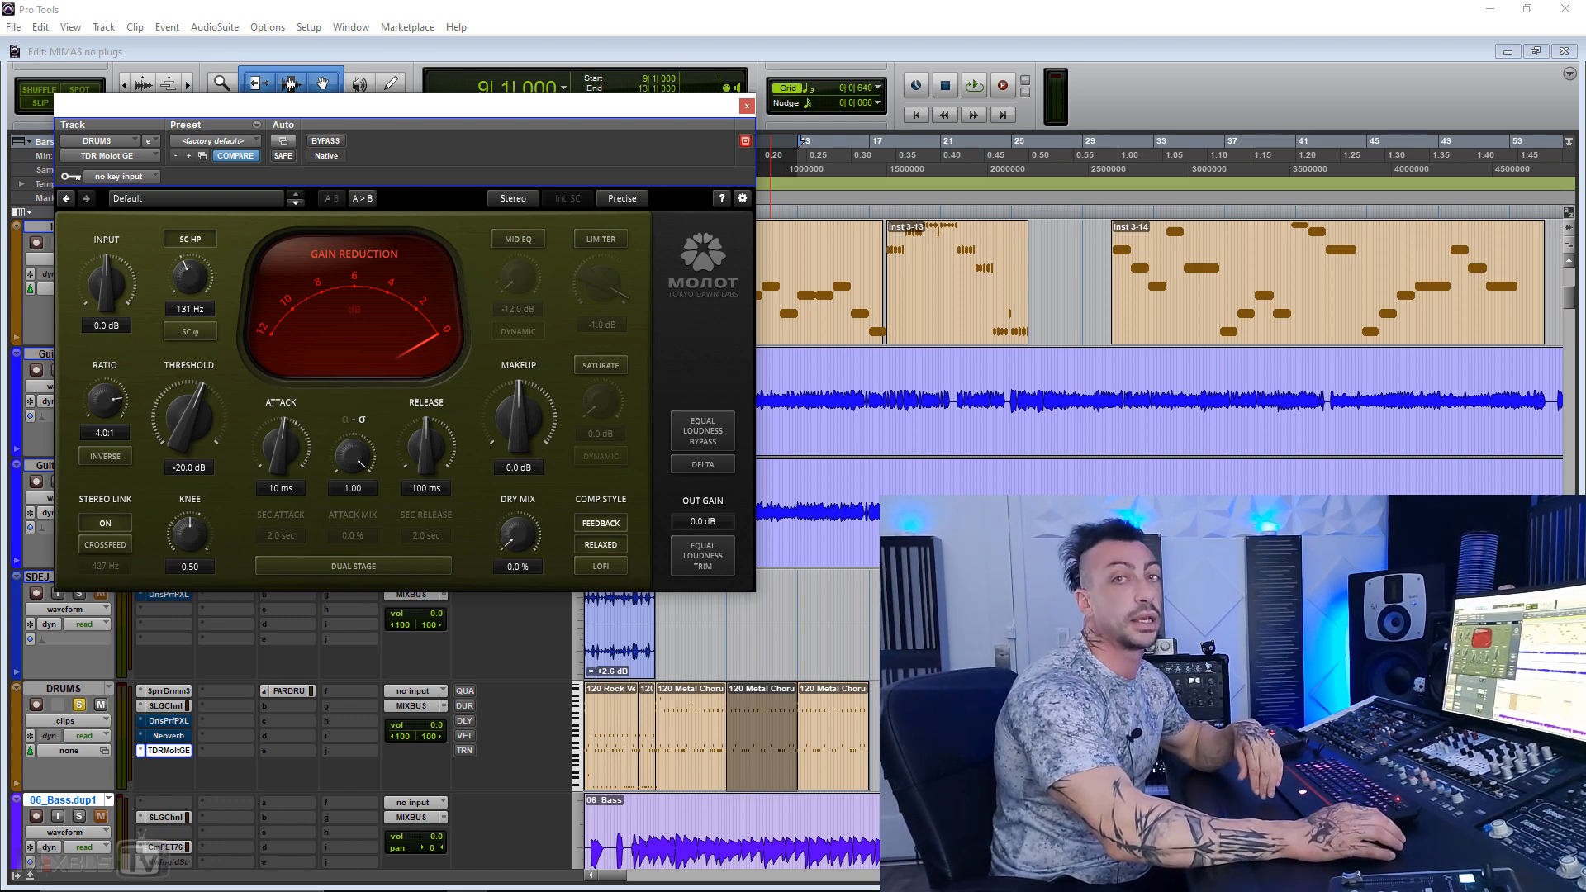
# Step: Turn on the Feedback, Relaxed and Lofi compression styles and enable Dual Stage
pyautogui.click(610, 524)
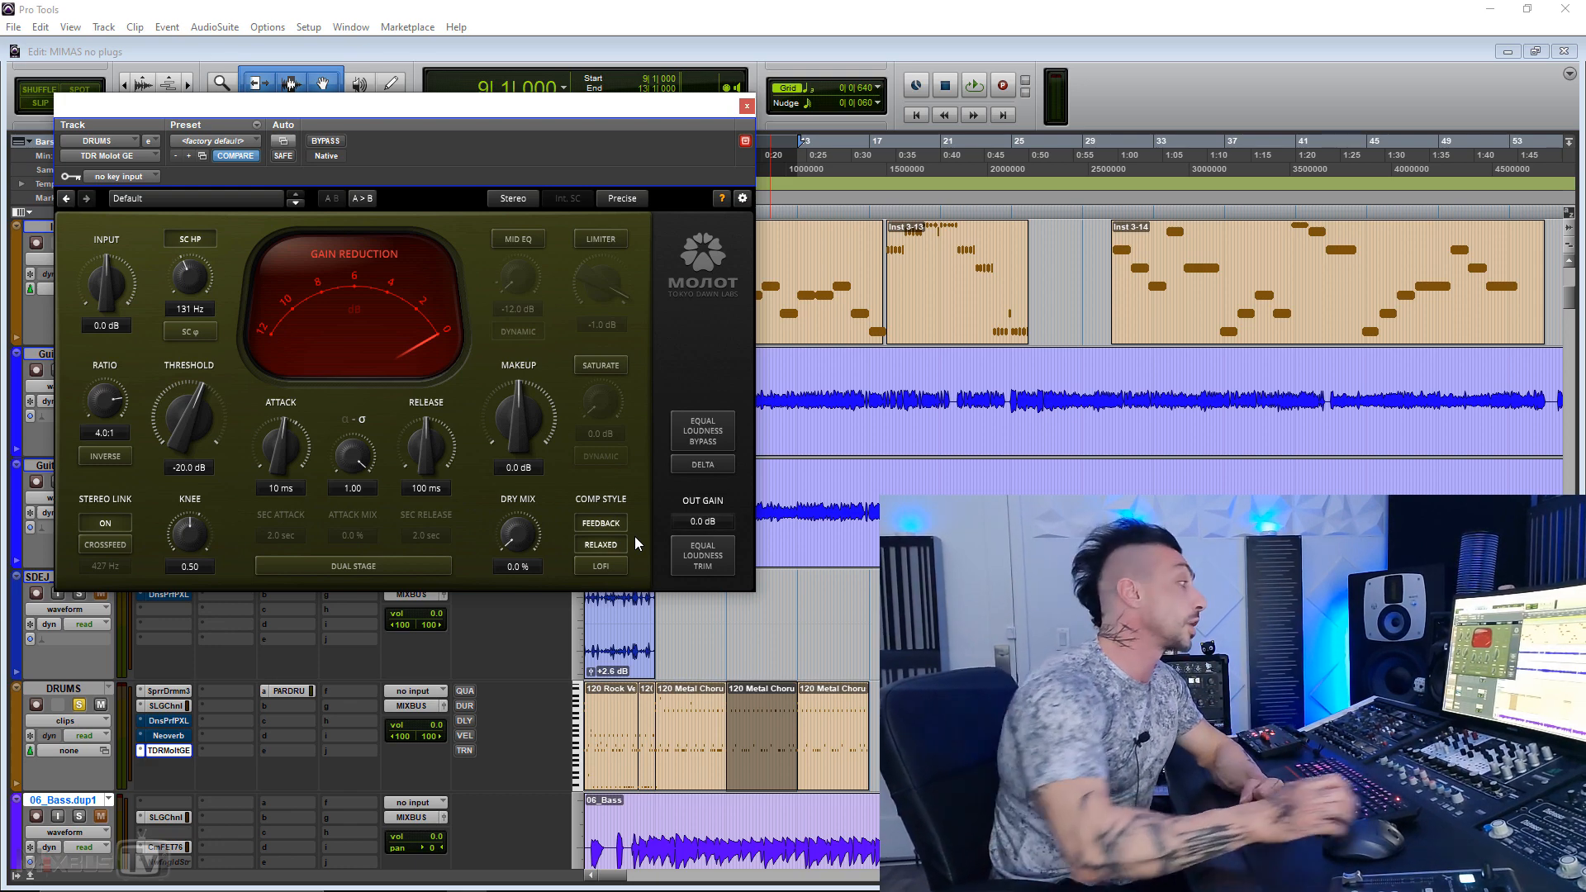
pyautogui.click(612, 566)
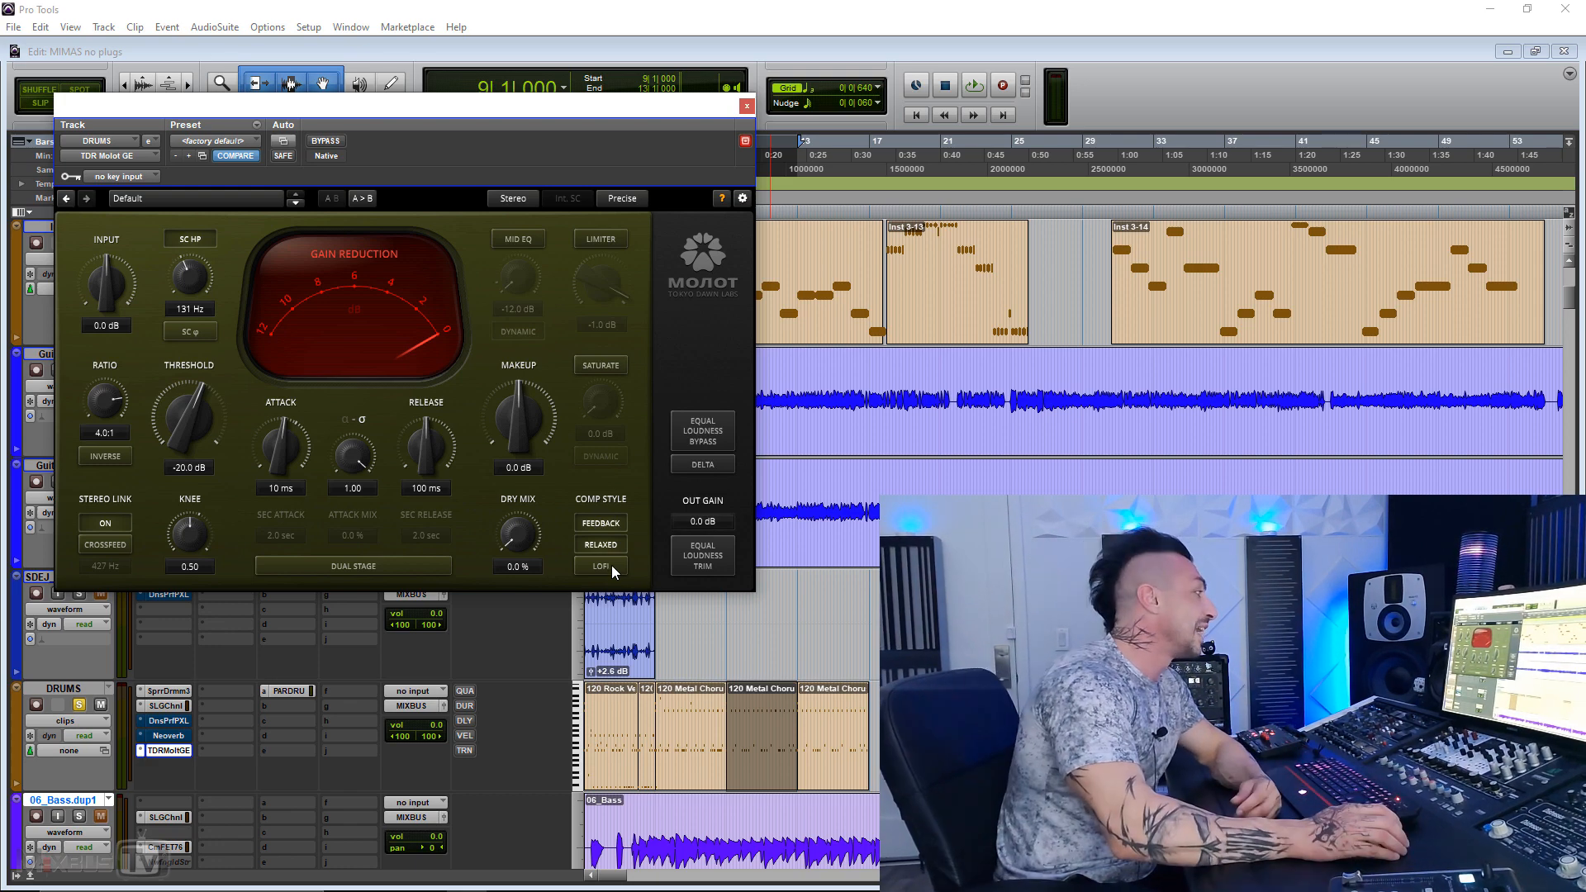
pyautogui.click(382, 568)
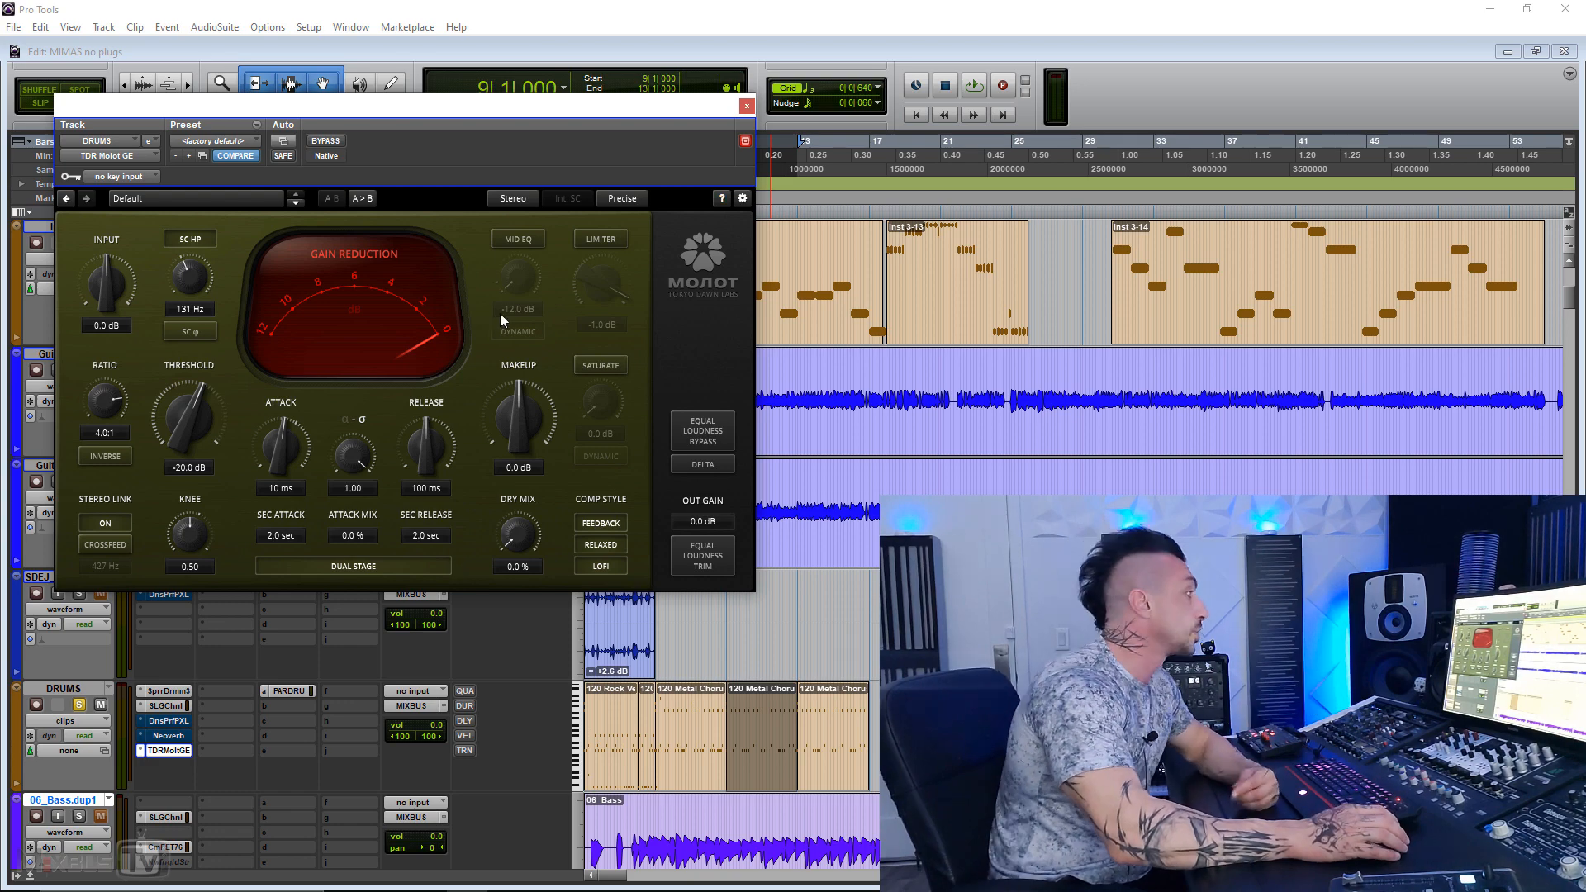
# Step: Try the Mid EQ at 1.3 dB and switch it off again
pyautogui.click(533, 232)
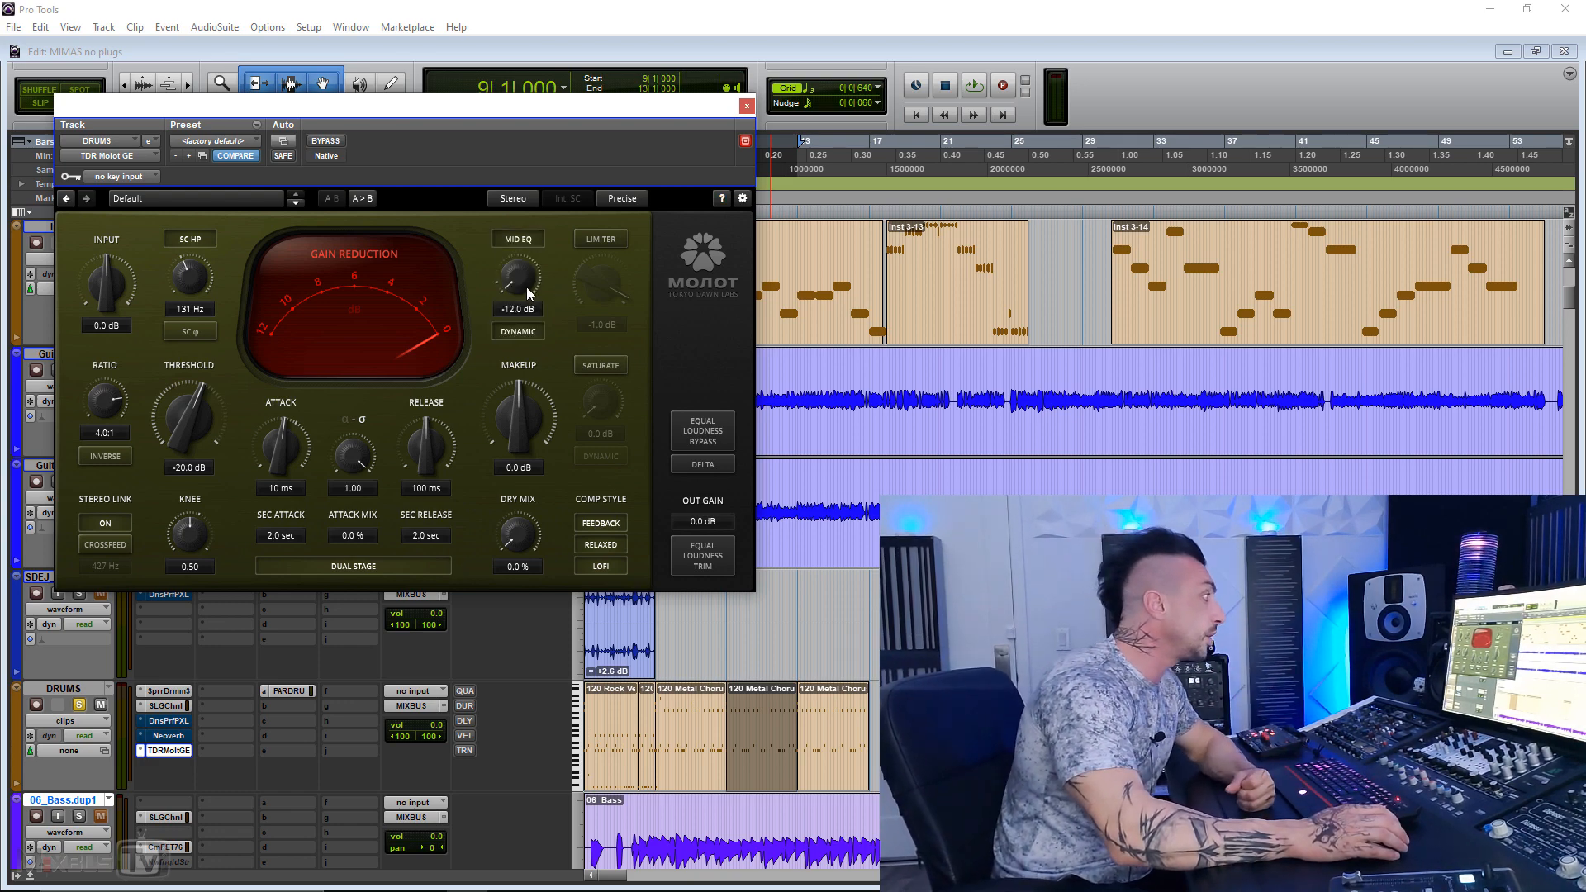
pyautogui.moveTo(512, 280)
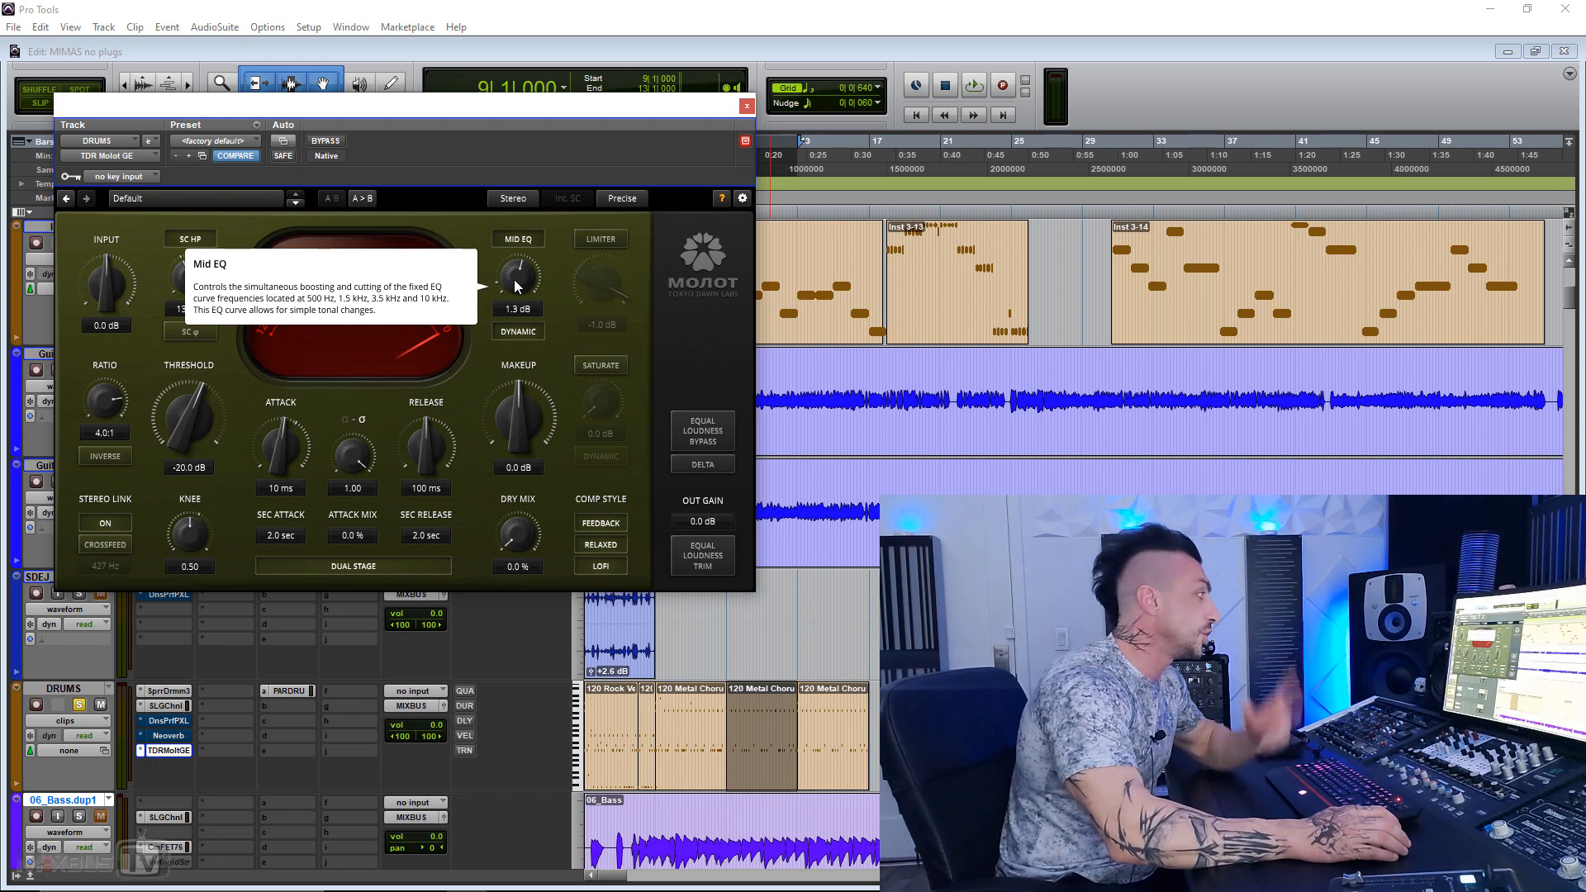
pyautogui.click(523, 246)
# Step: Try the limiter at -1.0 dB together with saturation, returning the saturation amount to 0.0 dB
pyautogui.click(594, 239)
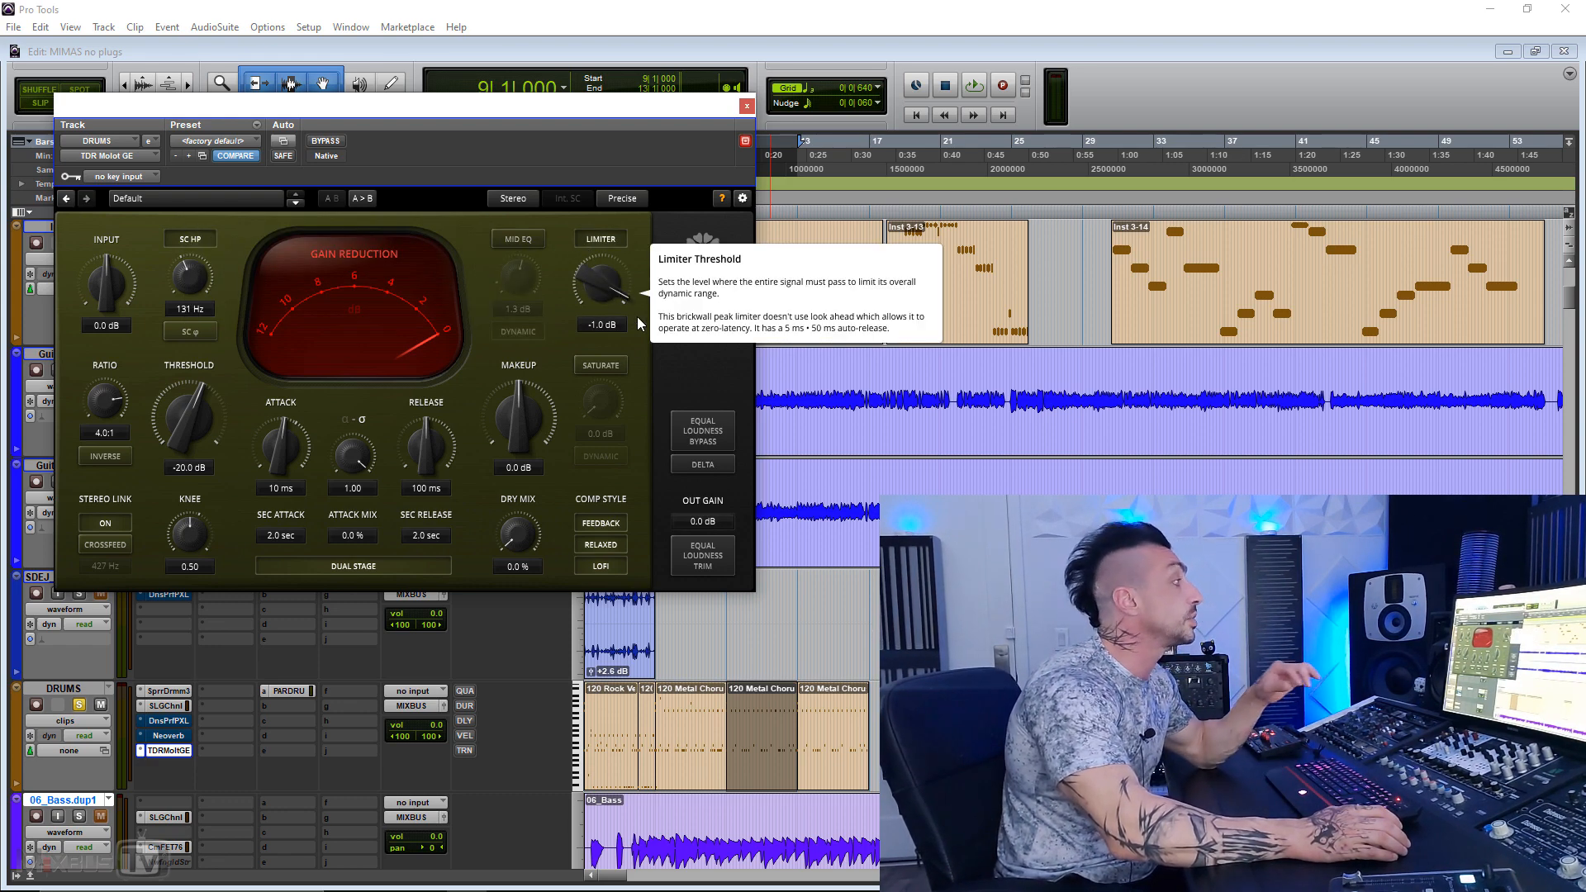
pyautogui.click(618, 365)
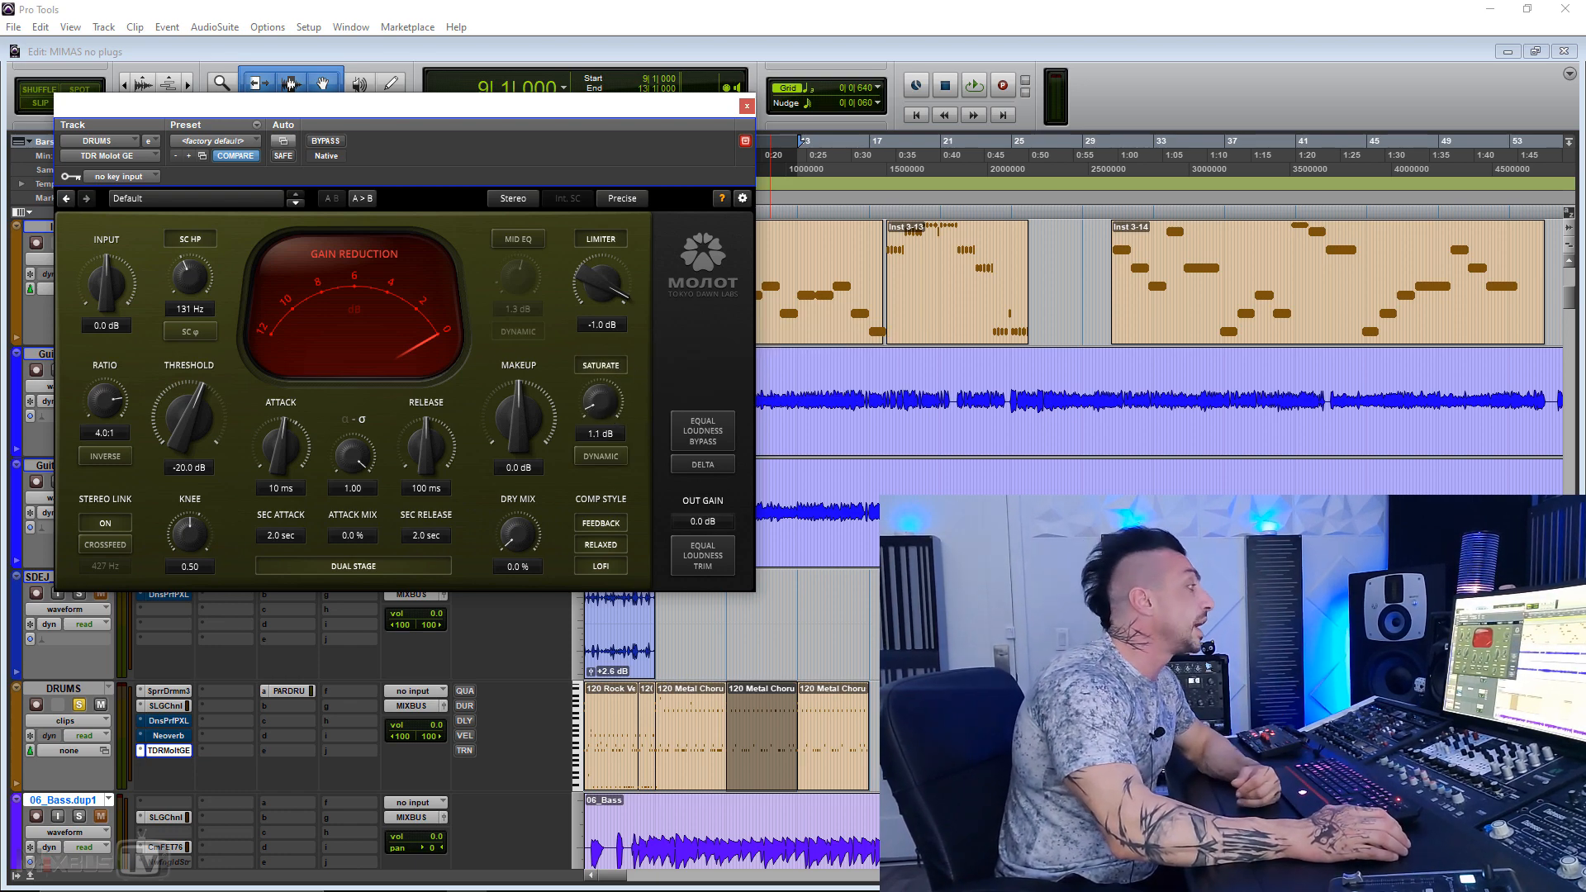
pyautogui.moveTo(600, 401)
pyautogui.mouseDown()
pyautogui.moveTo(601, 326)
pyautogui.moveTo(600, 385)
pyautogui.mouseUp()
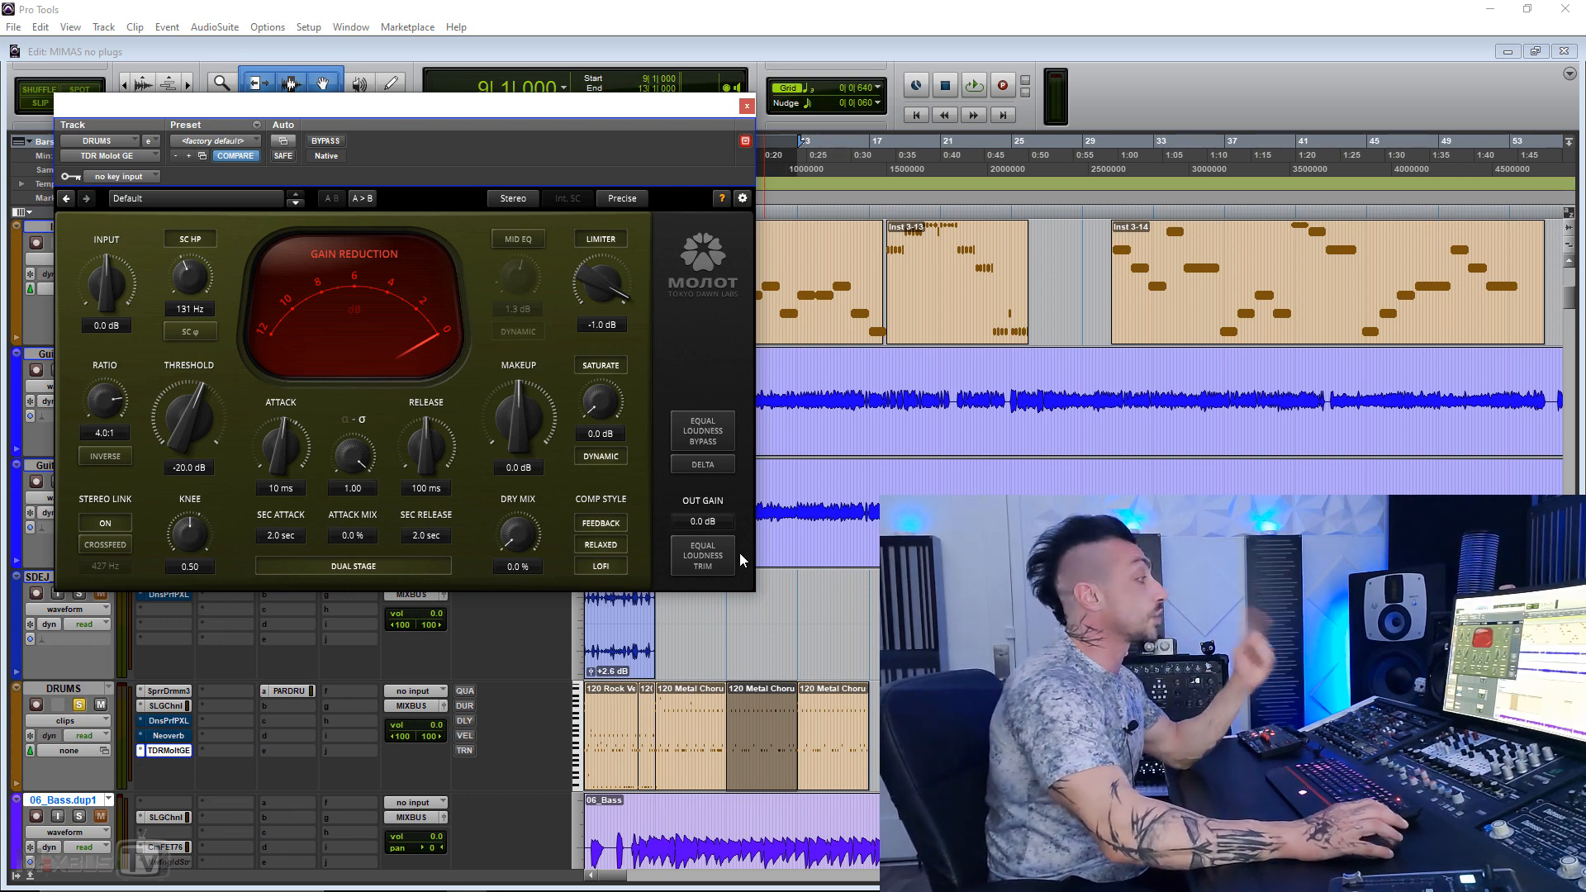
# Step: With the drums playing, lower the compressor threshold to -34.0 dB and apply Equal Loudness Trim to the output gain
pyautogui.press('space')
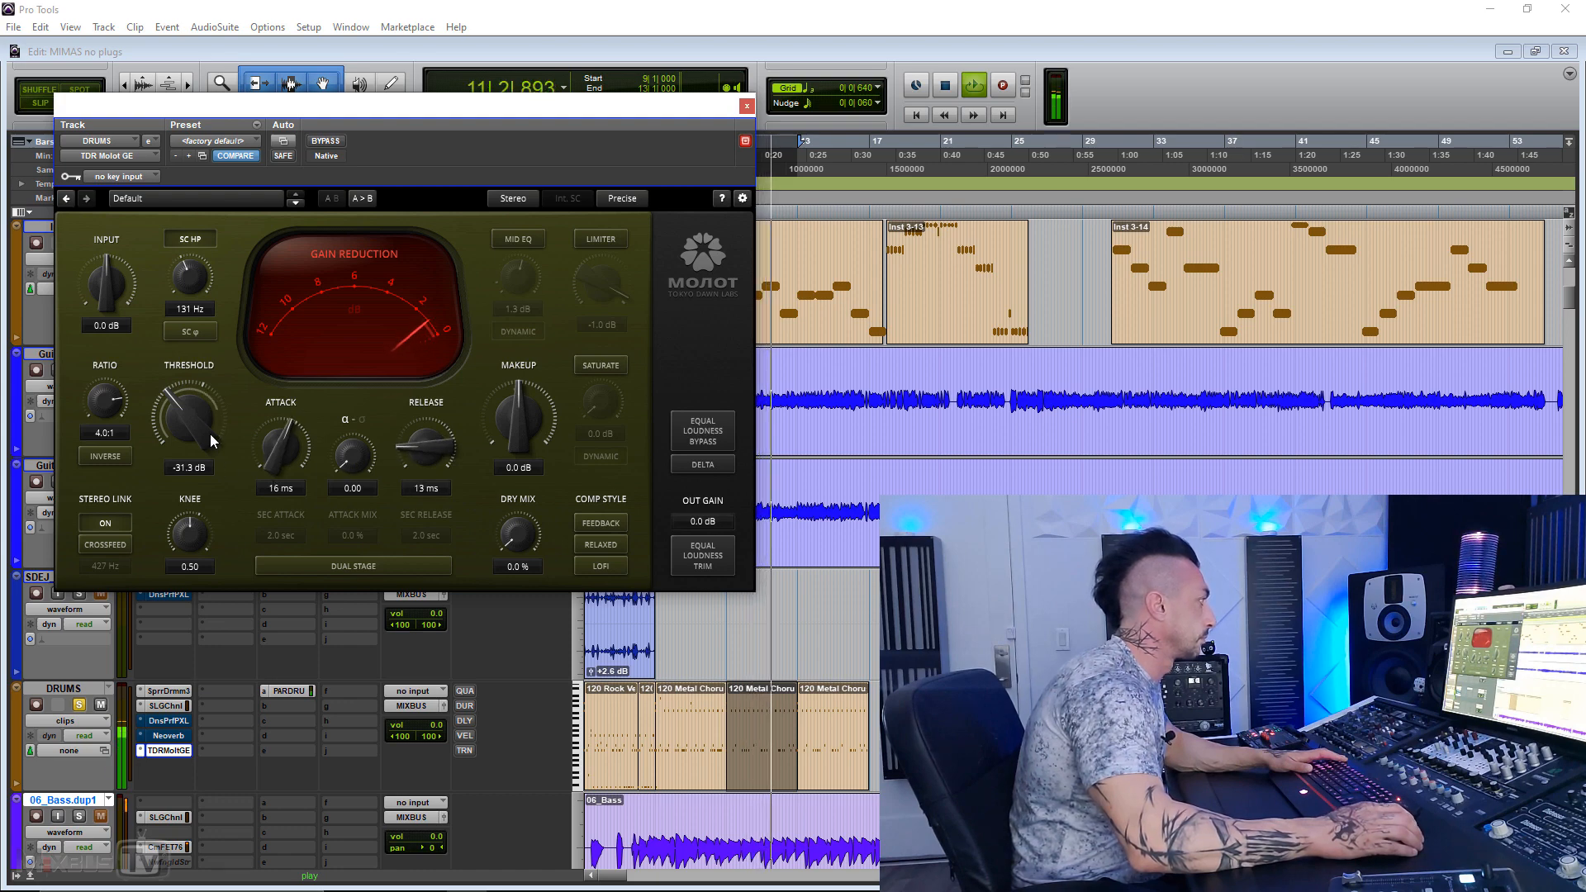
pyautogui.moveTo(211, 435); pyautogui.dragTo(211, 446)
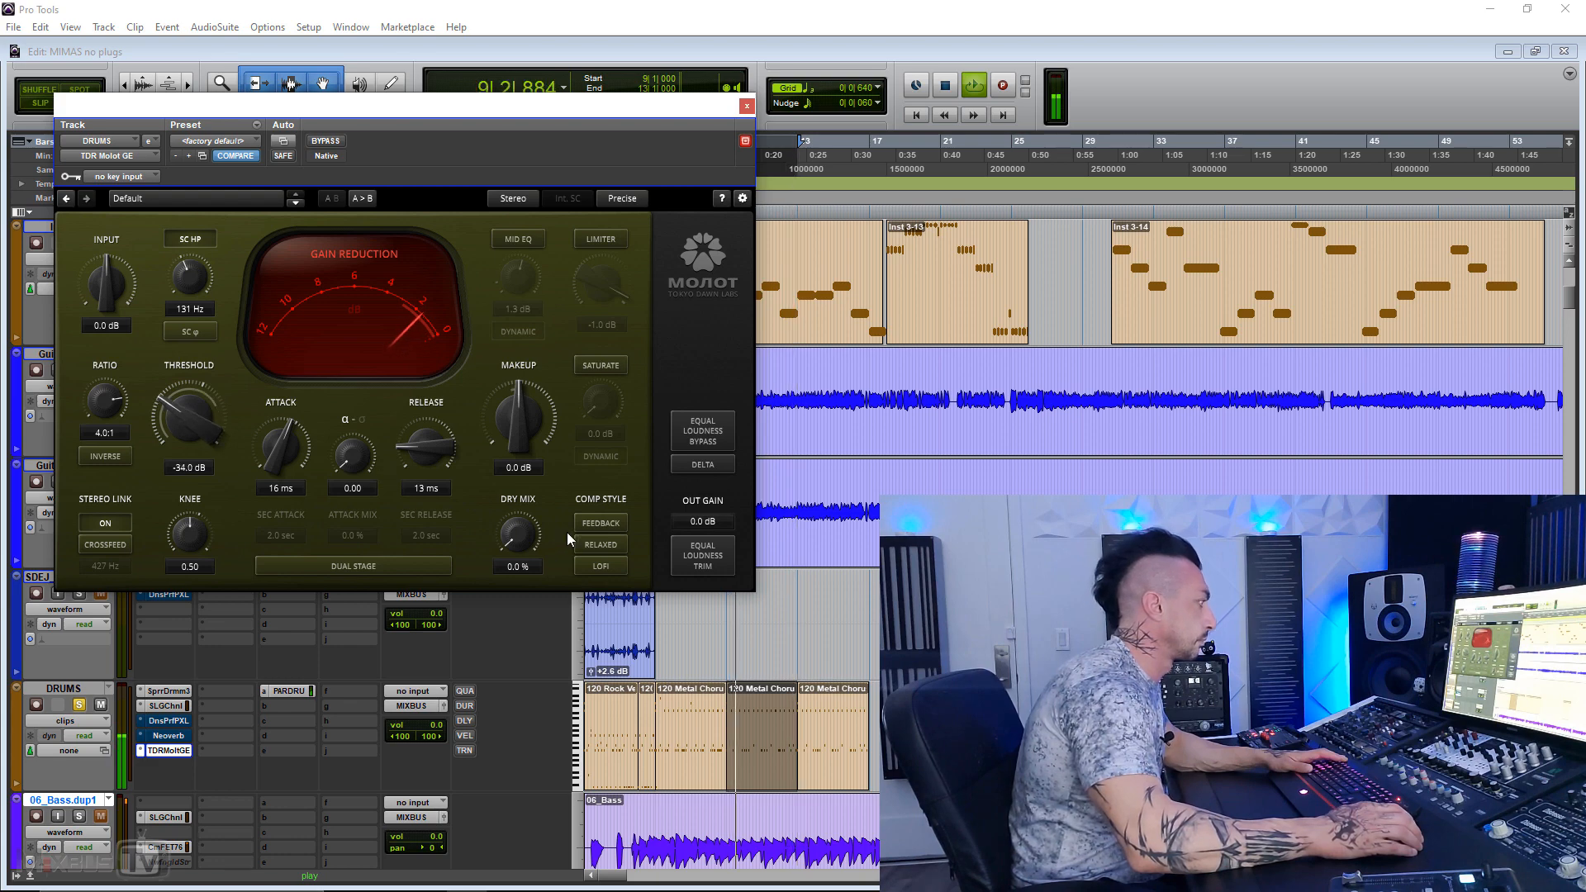
pyautogui.click(689, 559)
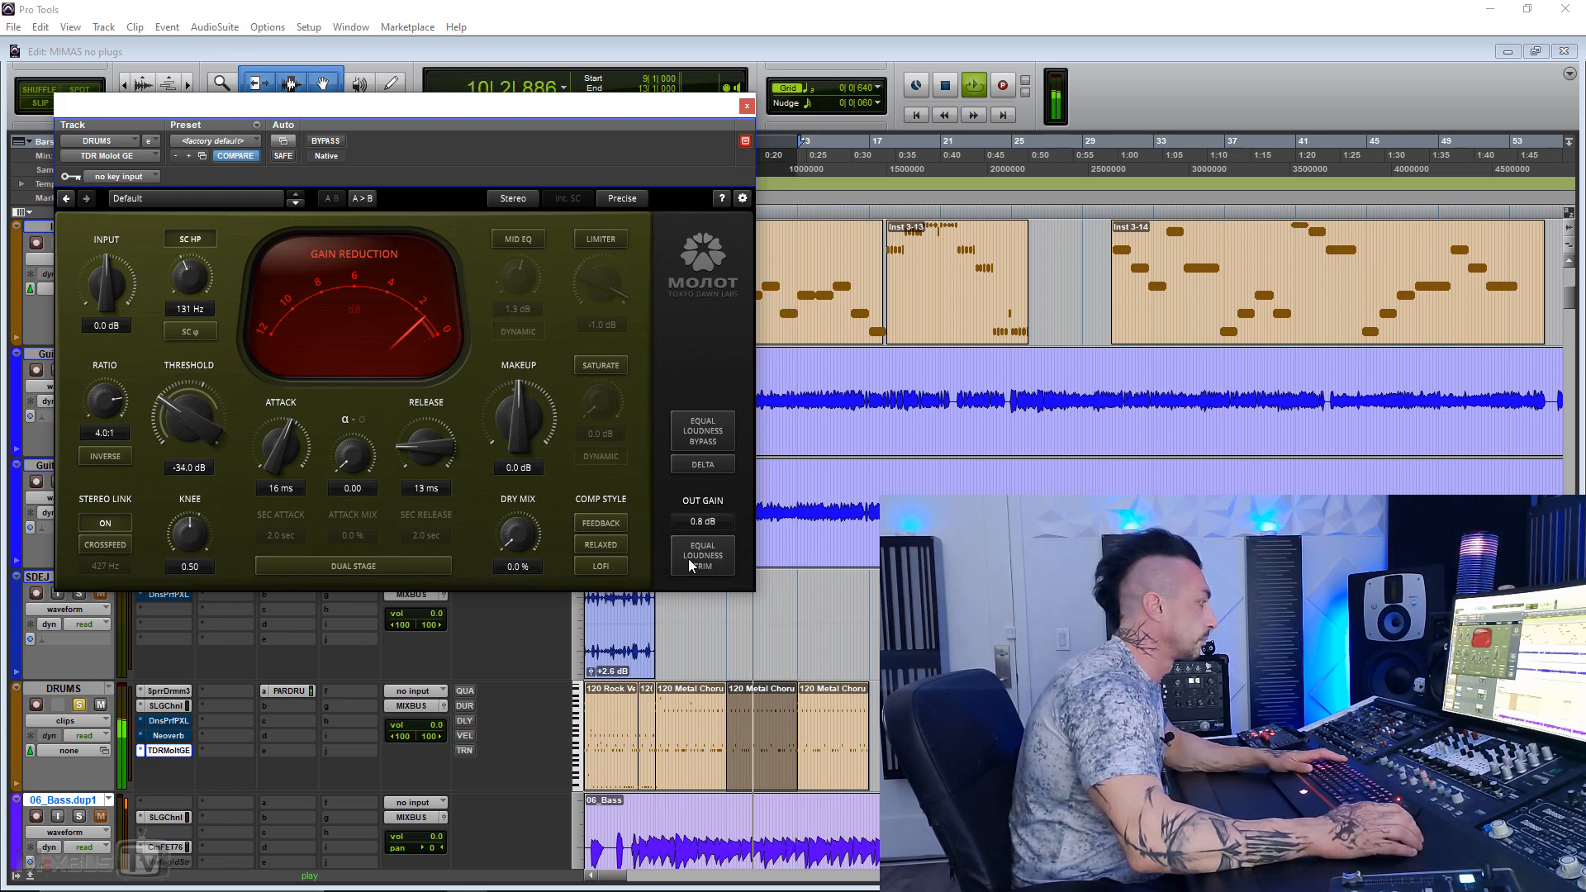
# Step: Raise the makeup gain to 1.6 dB and compare the compressed drums with the bypassed signal
pyautogui.moveTo(516, 414); pyautogui.dragTo(515, 384)
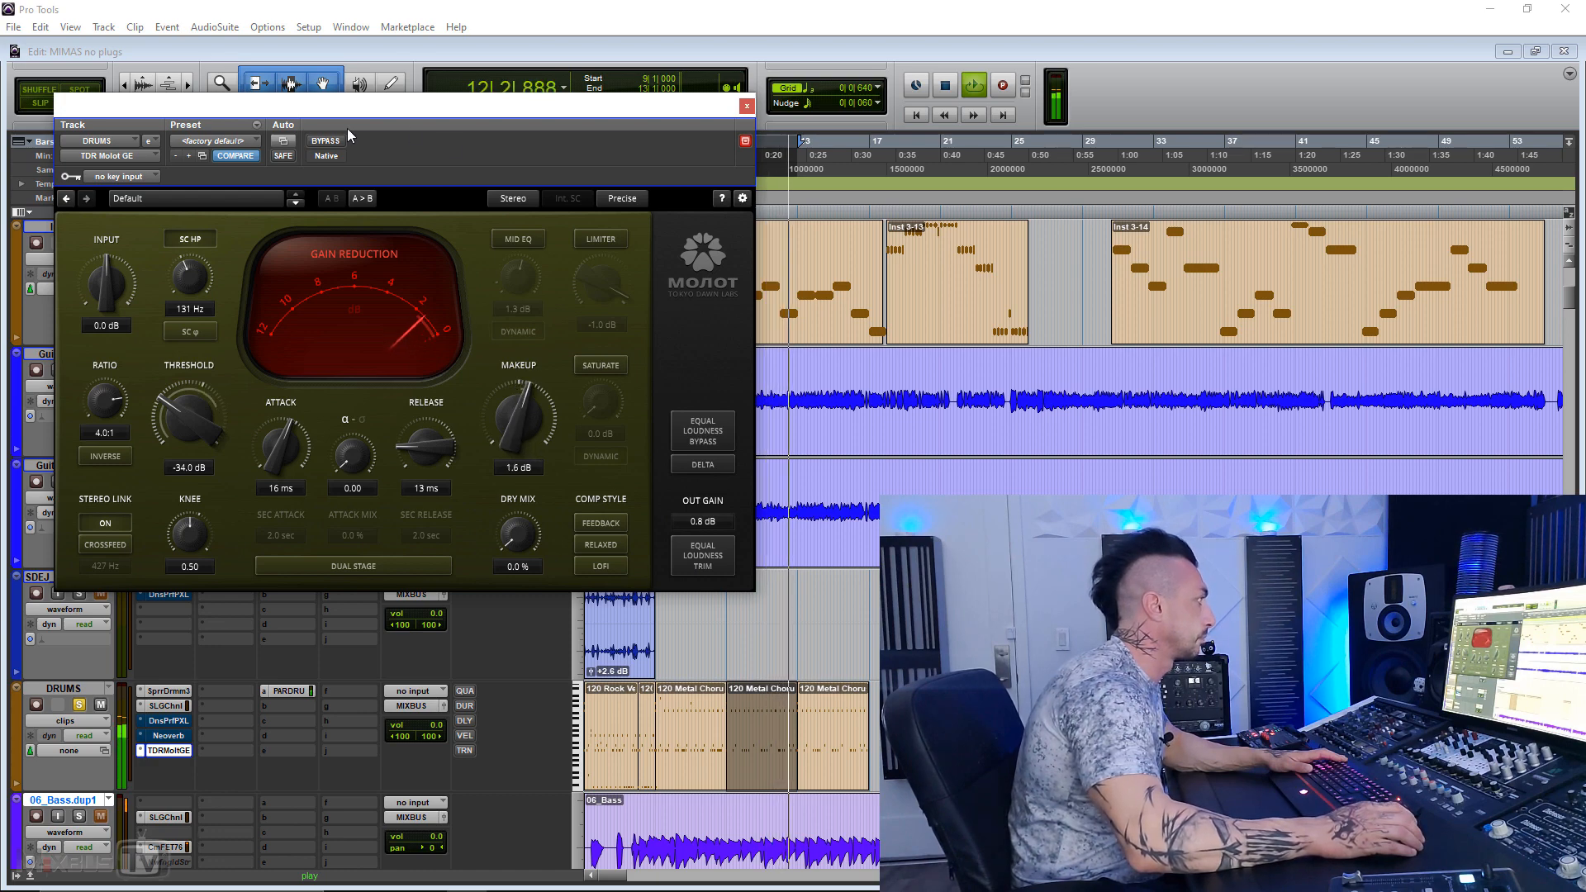
pyautogui.click(328, 142)
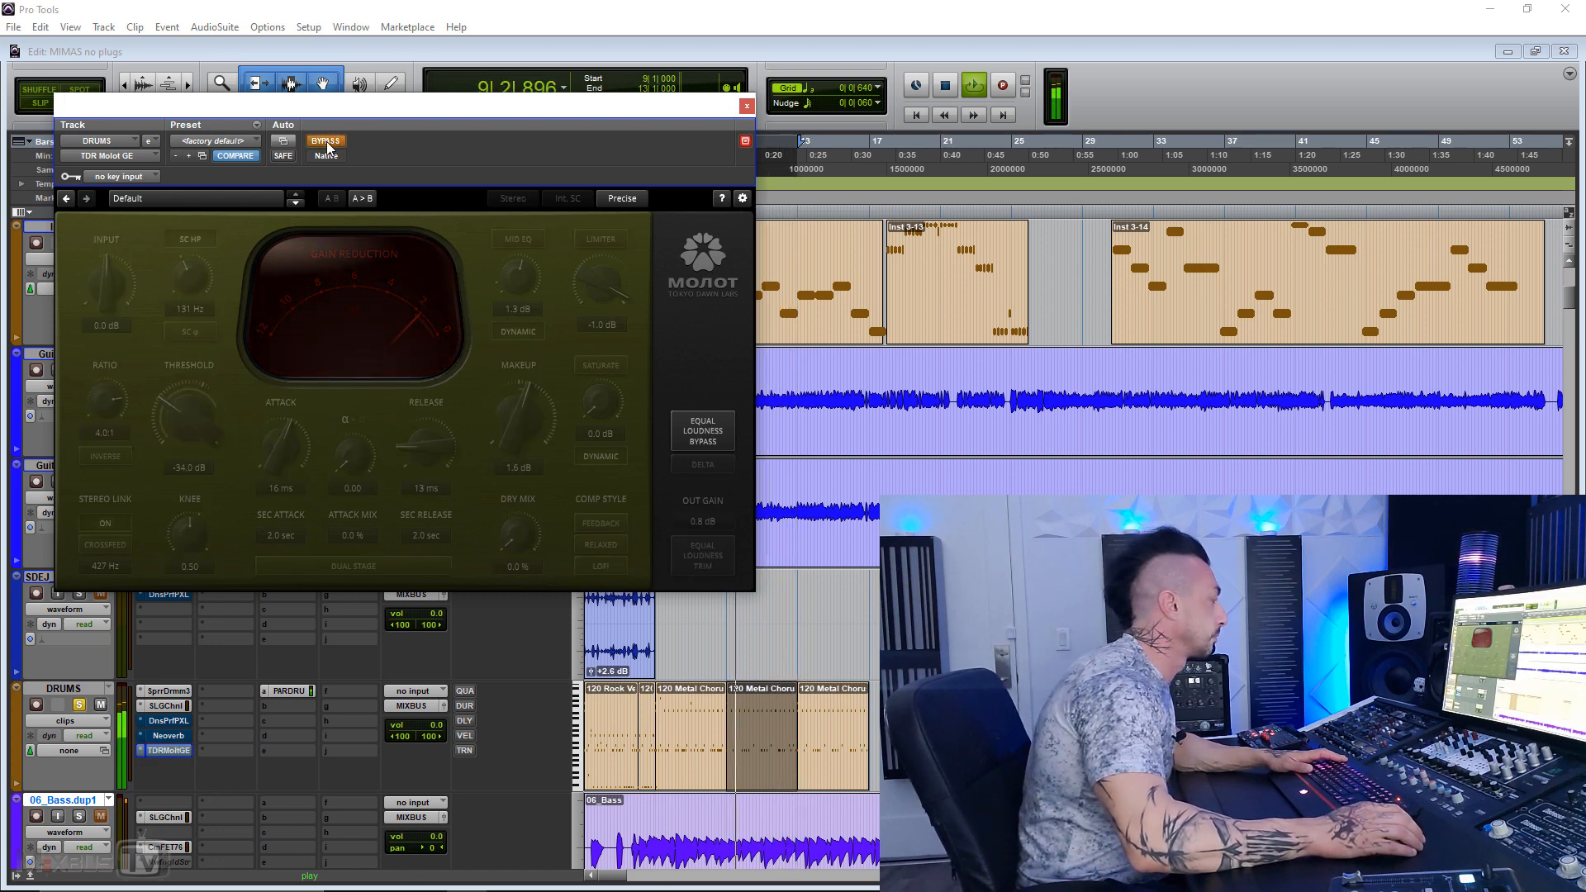
pyautogui.click(326, 141)
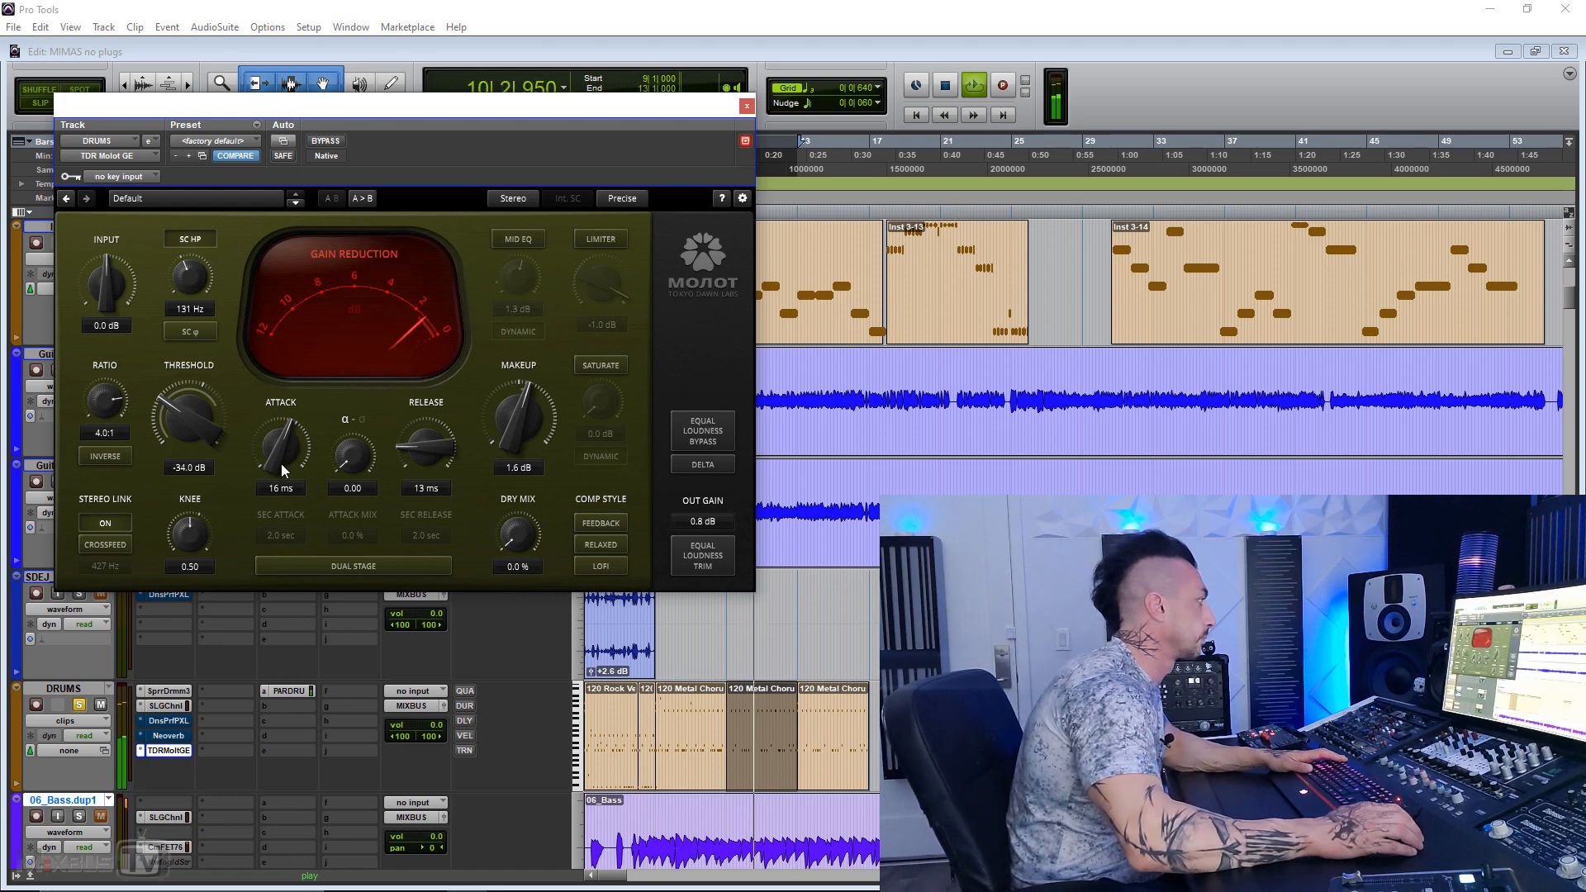
# Step: Lengthen the attack to 47 ms, compare it with bypass, and stop playback
pyautogui.moveTo(281, 463); pyautogui.dragTo(280, 440)
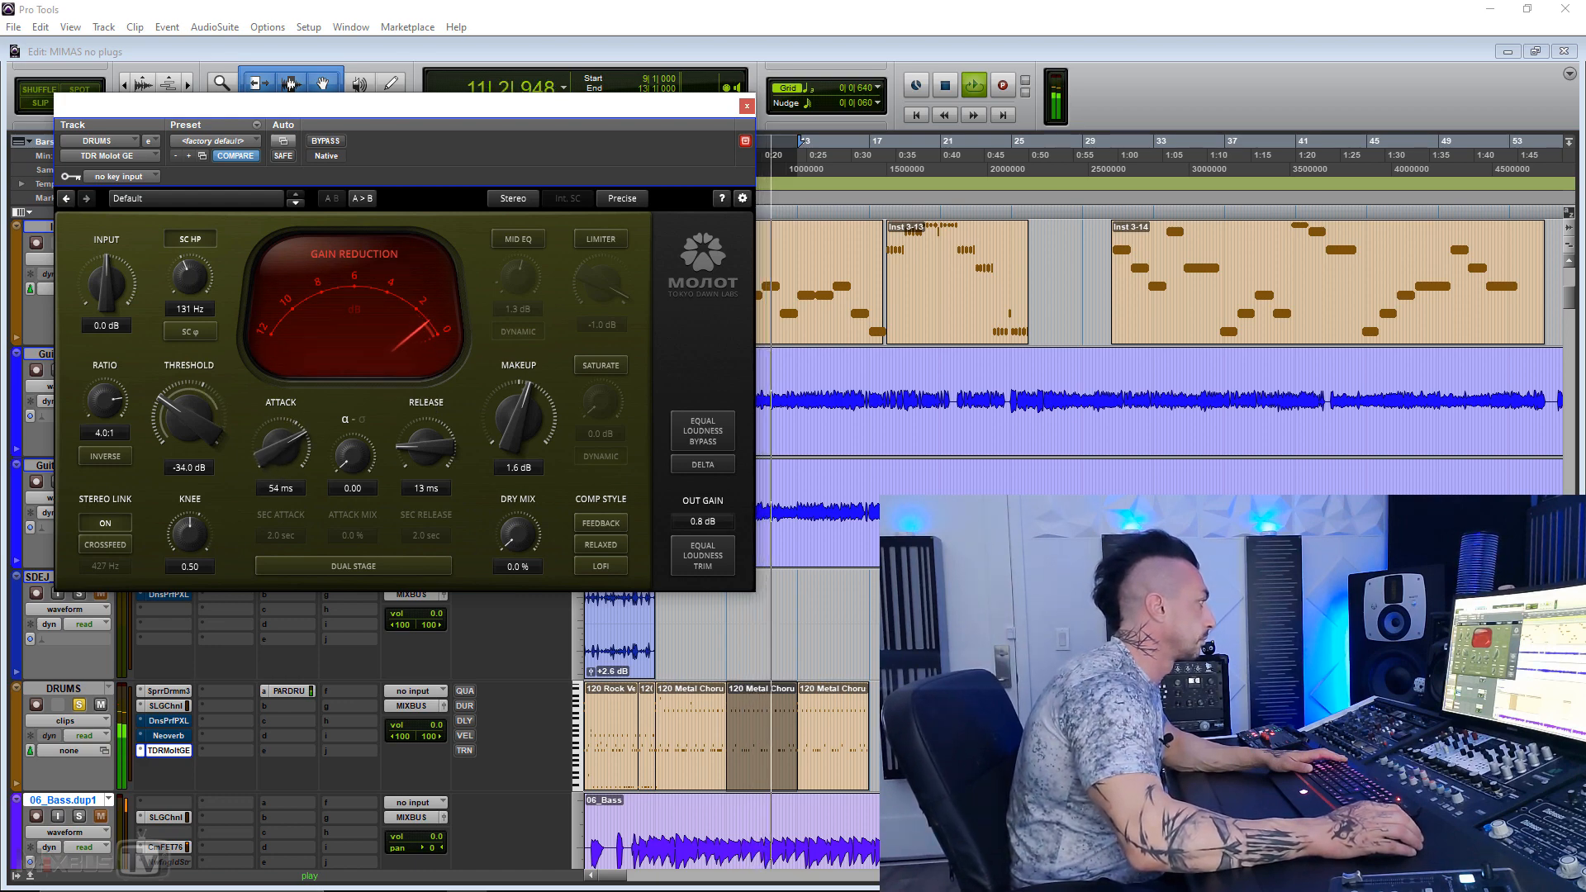
pyautogui.click(326, 141)
pyautogui.click(326, 141)
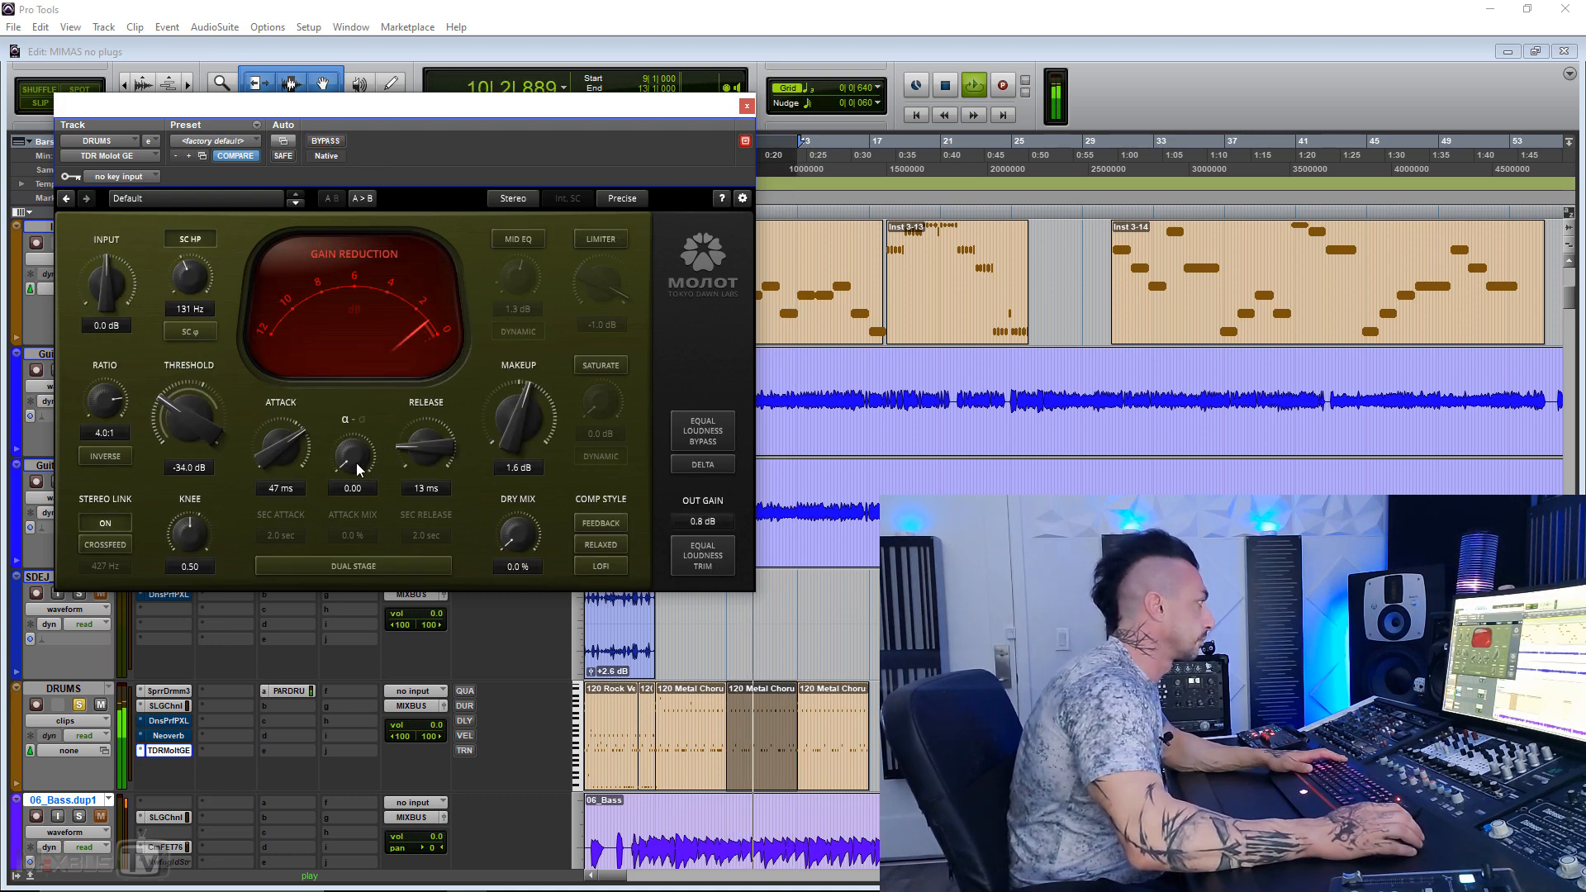
pyautogui.press('space')
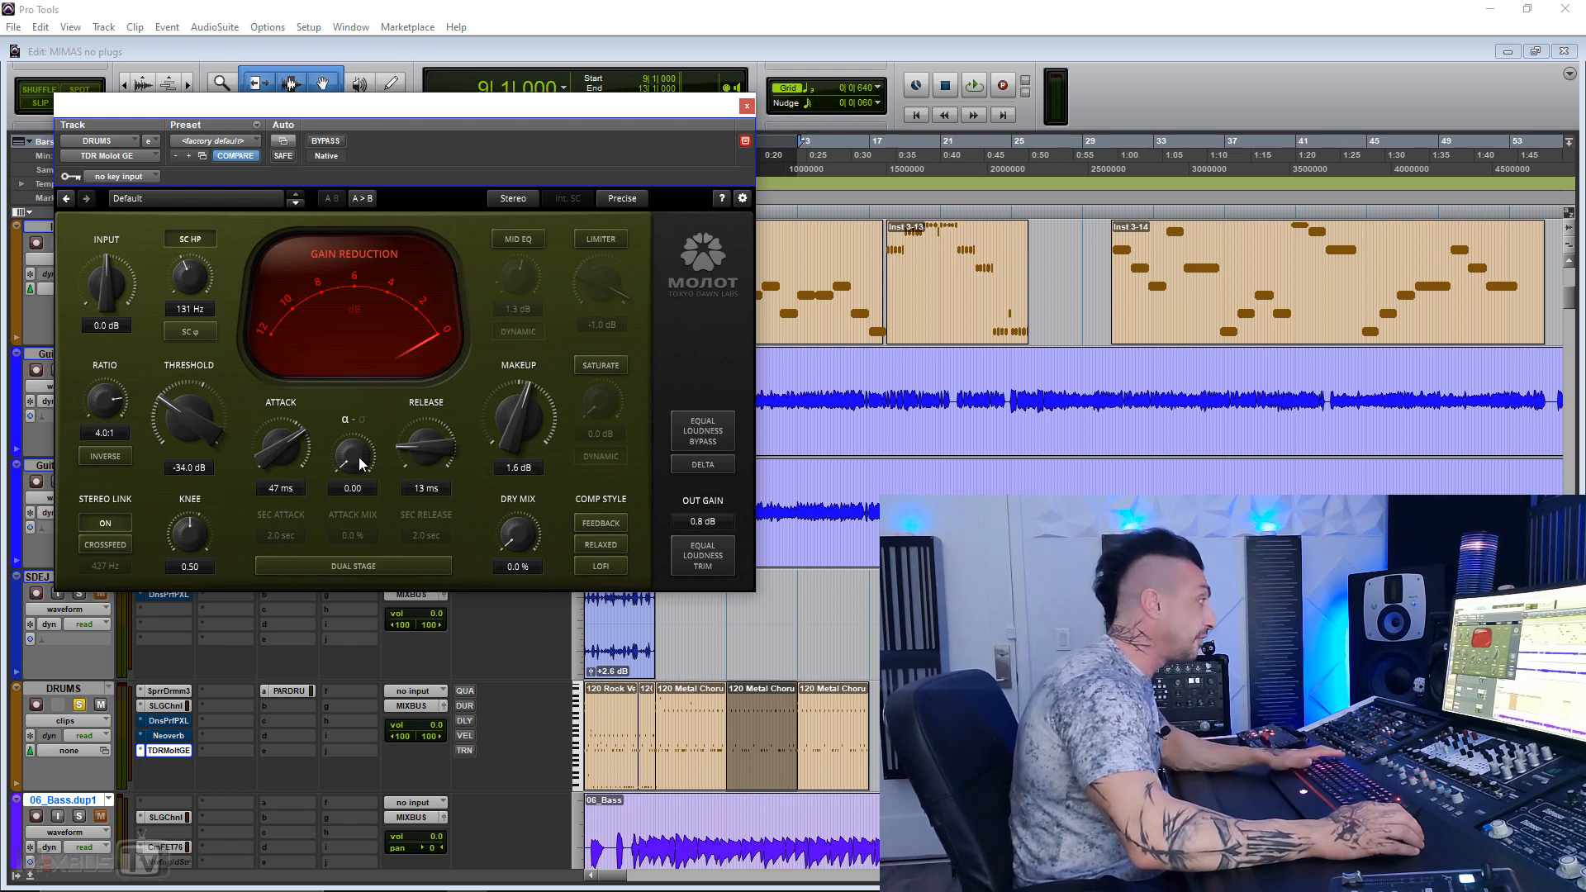
# Step: Play the drums with the alpha–sigma blend at 1.00, set the threshold to -30.1 dB, and compare with bypass
pyautogui.press('space')
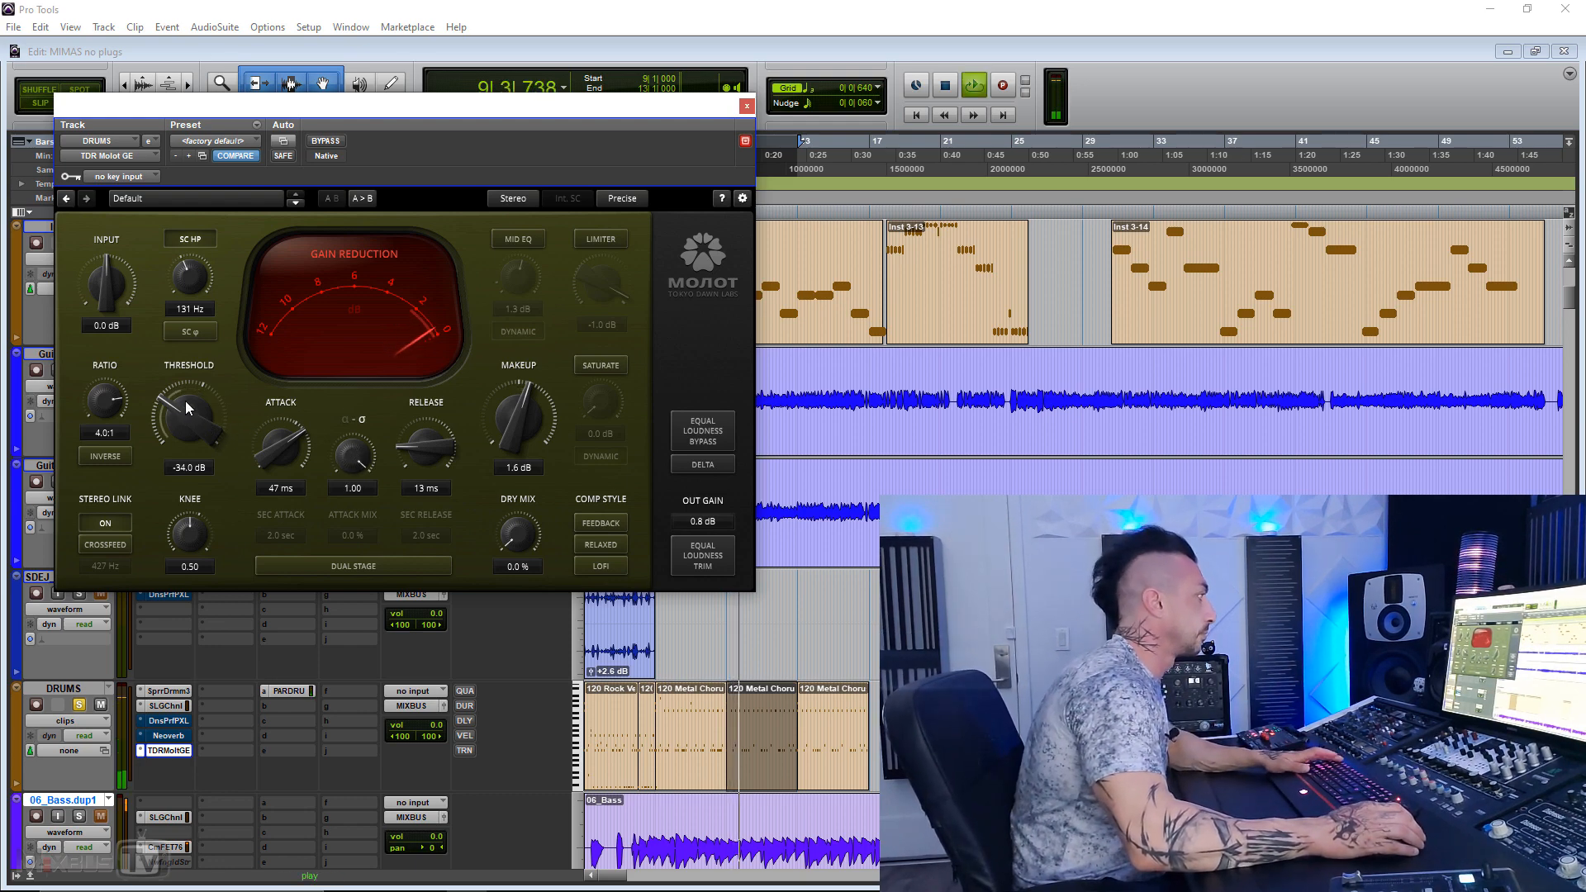
pyautogui.moveTo(185, 400); pyautogui.dragTo(188, 382)
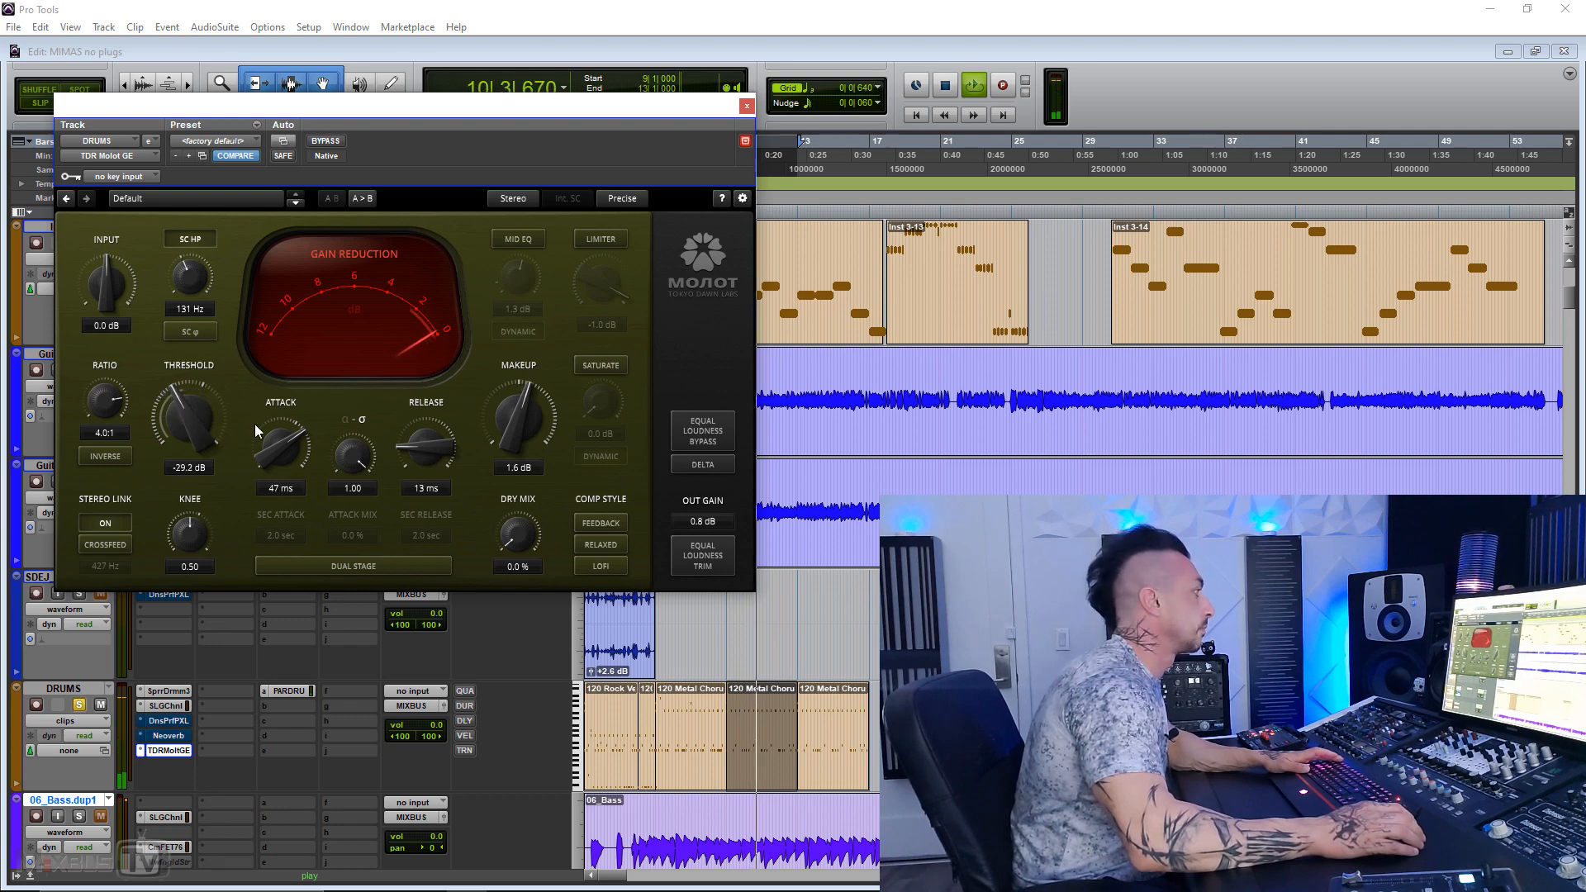
pyautogui.click(326, 141)
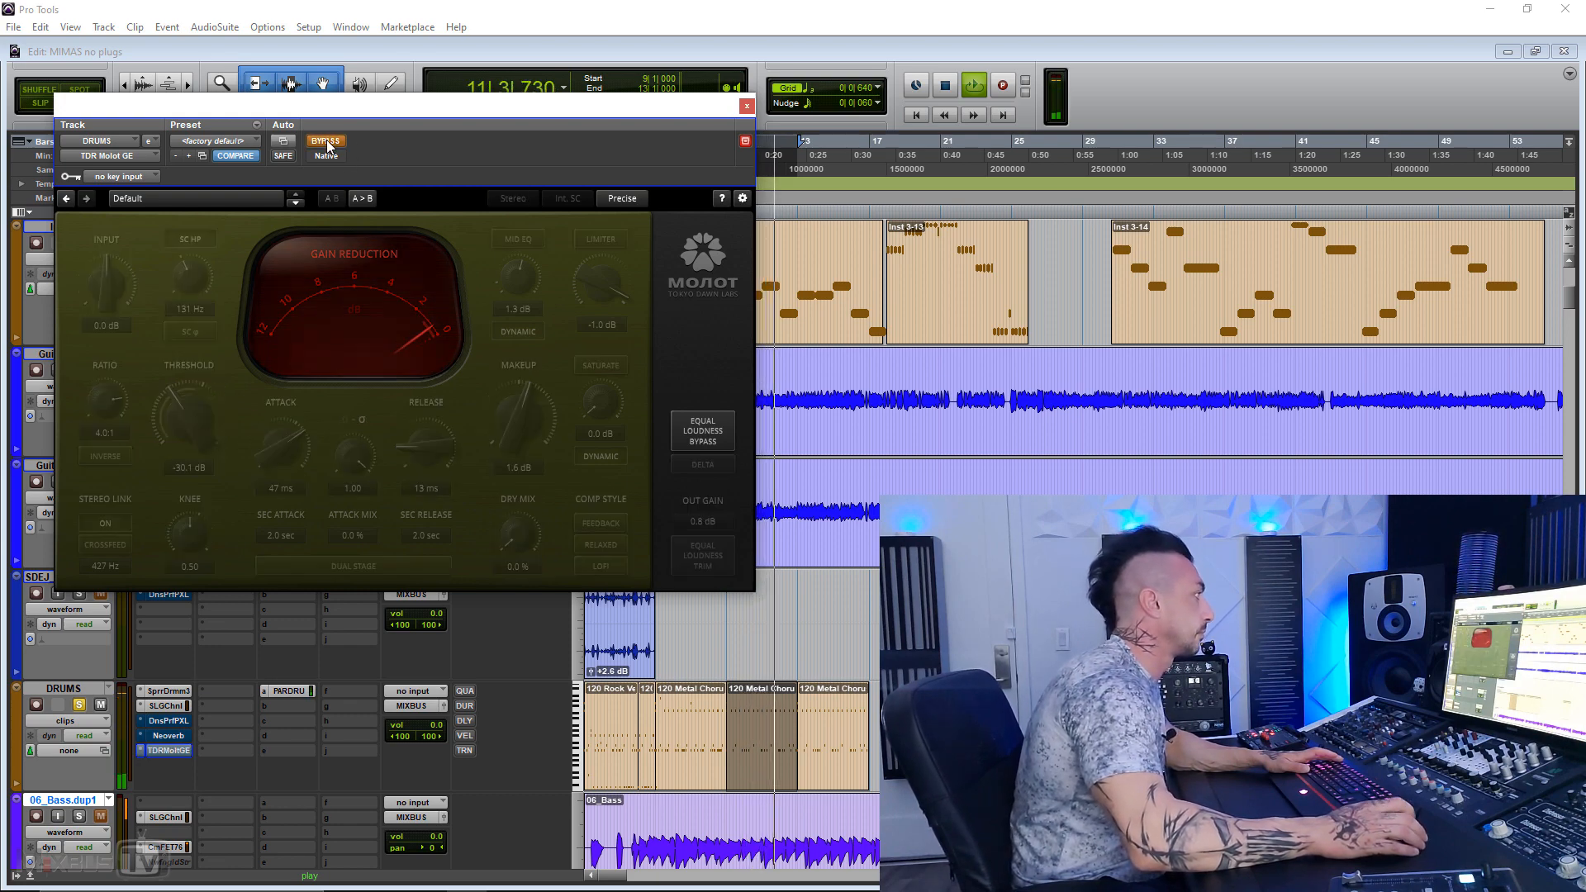
pyautogui.click(326, 141)
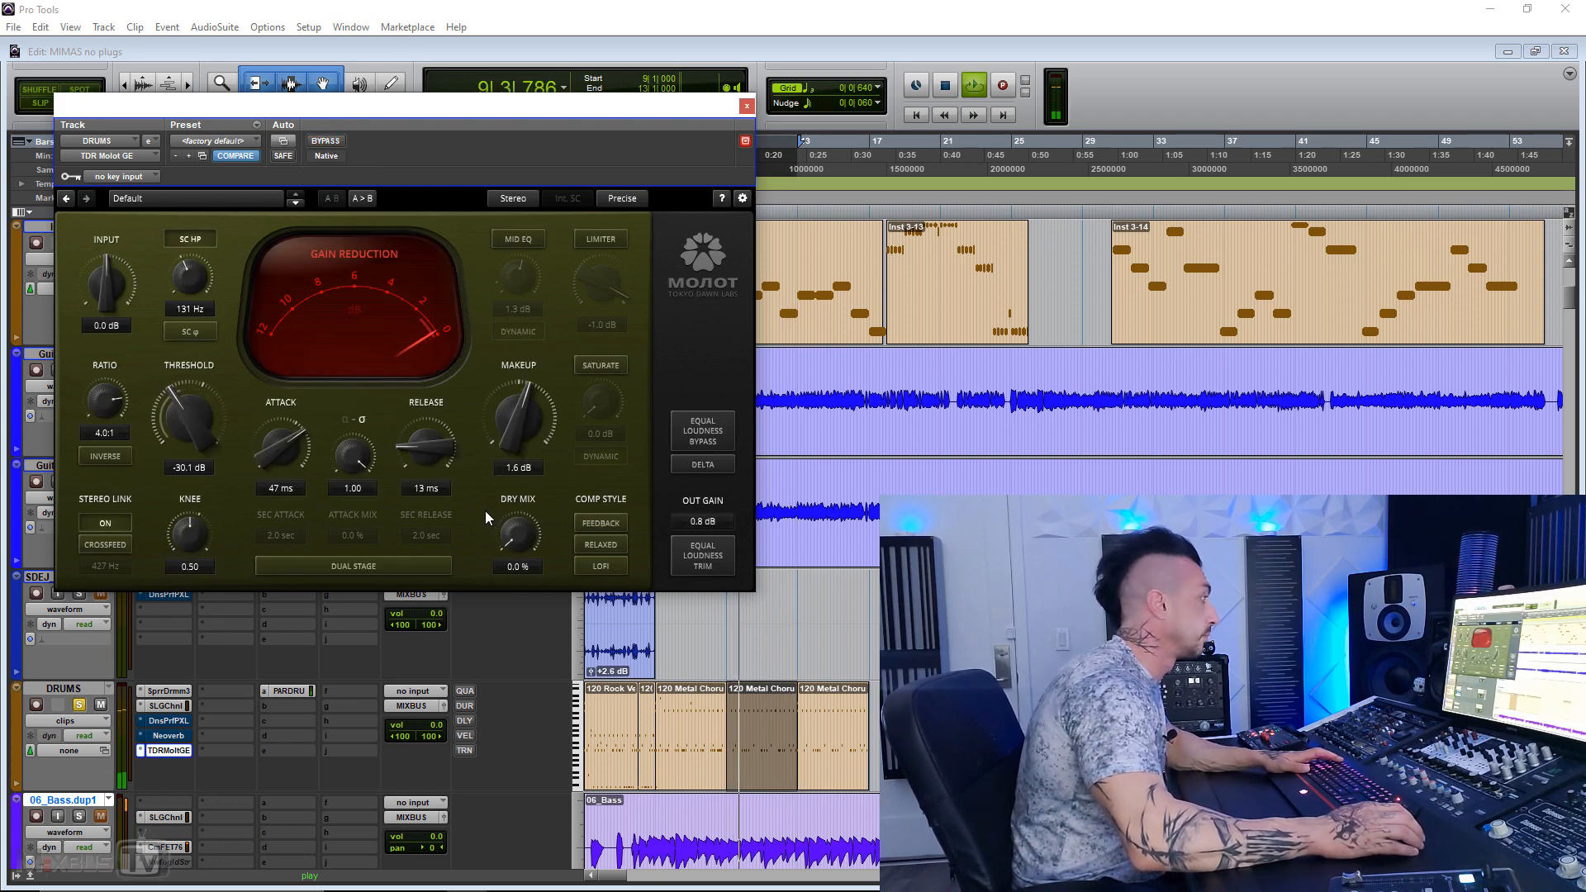
# Step: Try the knee at 1.00 against bypass, bring it back to 0.52, and stop playback
pyautogui.moveTo(190, 534); pyautogui.dragTo(189, 510)
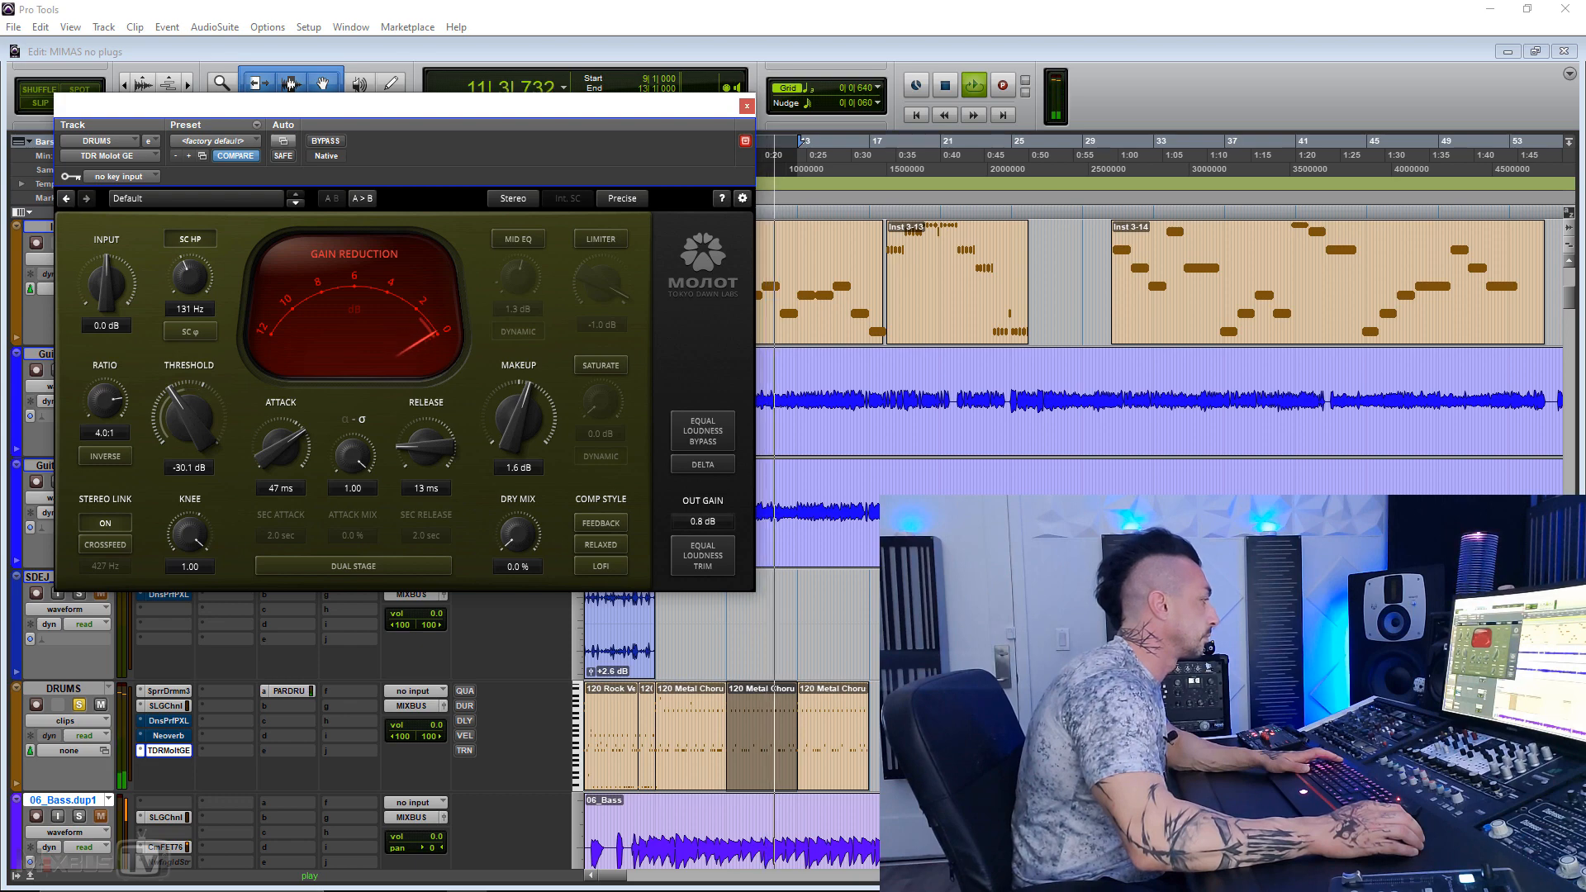
pyautogui.click(324, 141)
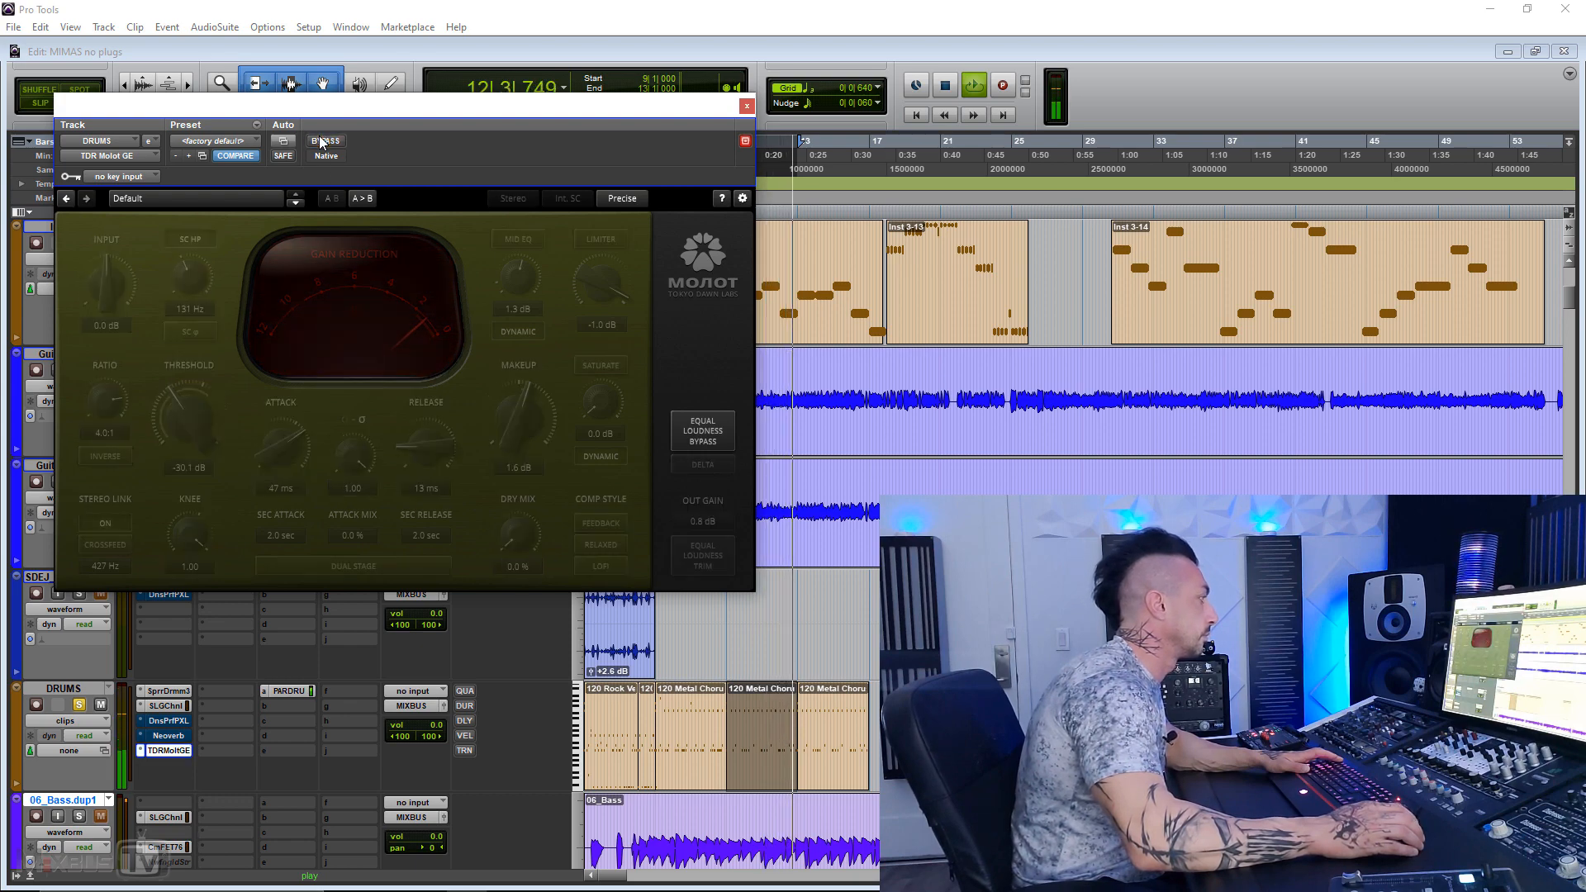
pyautogui.click(324, 141)
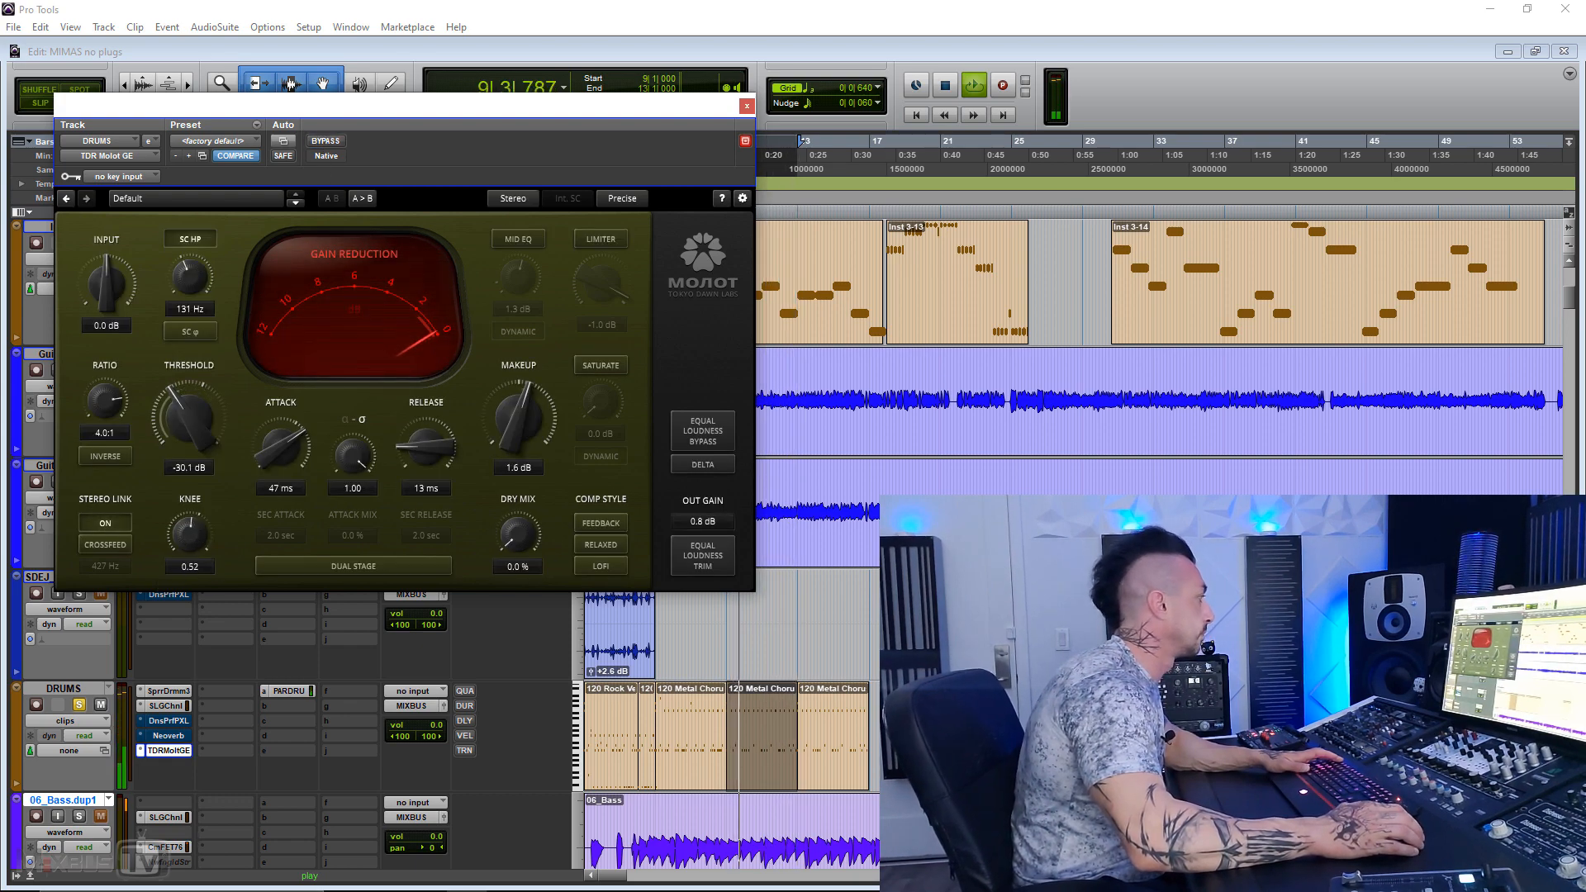
pyautogui.press('space')
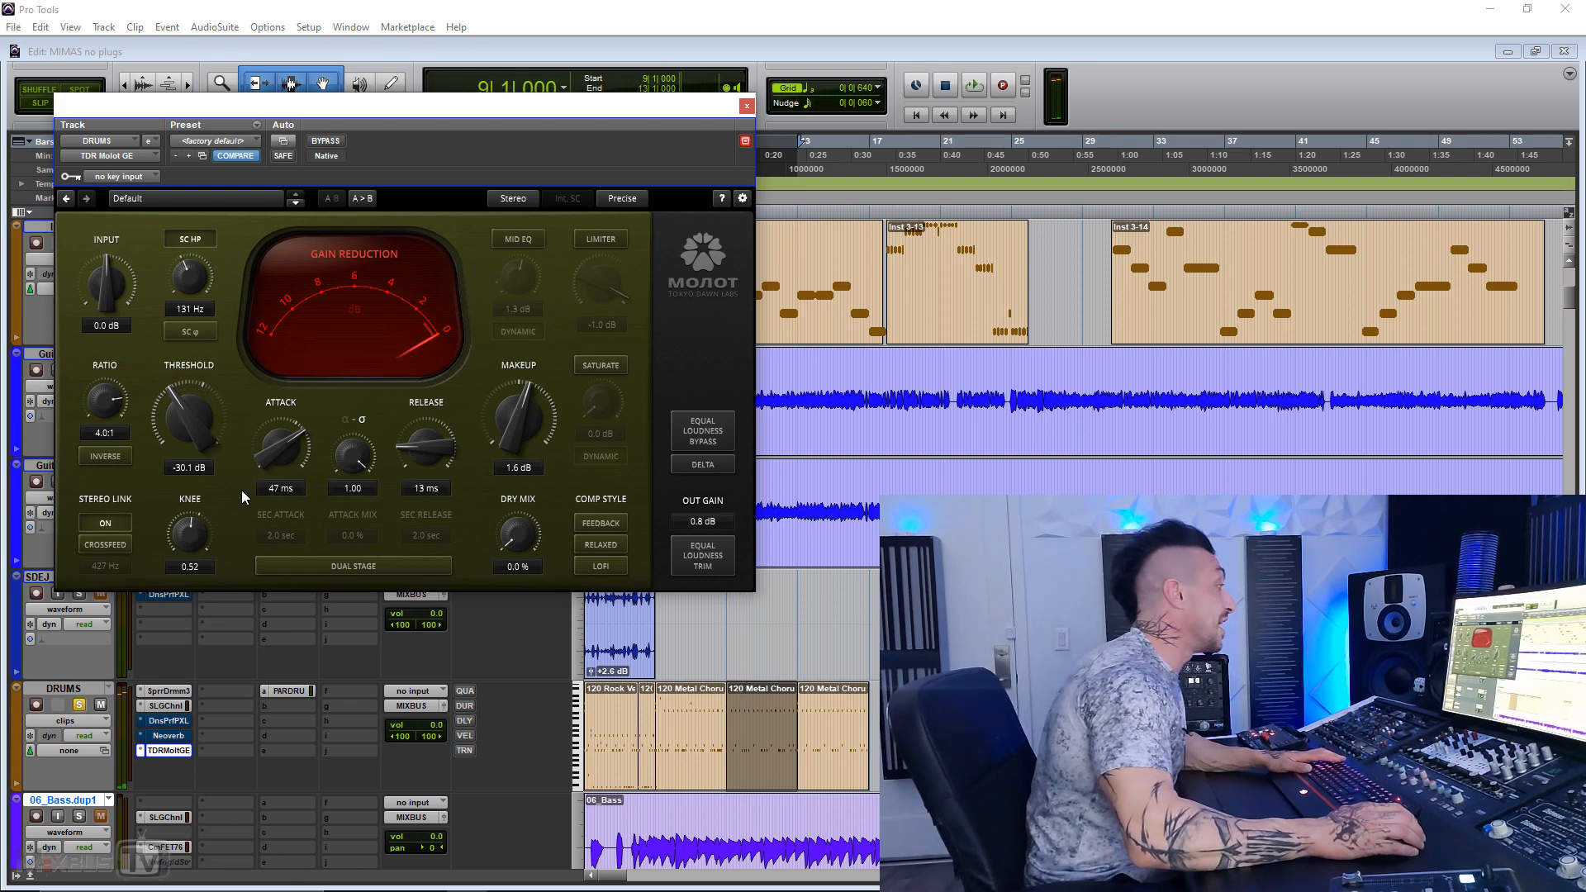
# Step: Restart playback and adjust the compressor timing to a 36 ms attack and a 40 ms release
pyautogui.press('space')
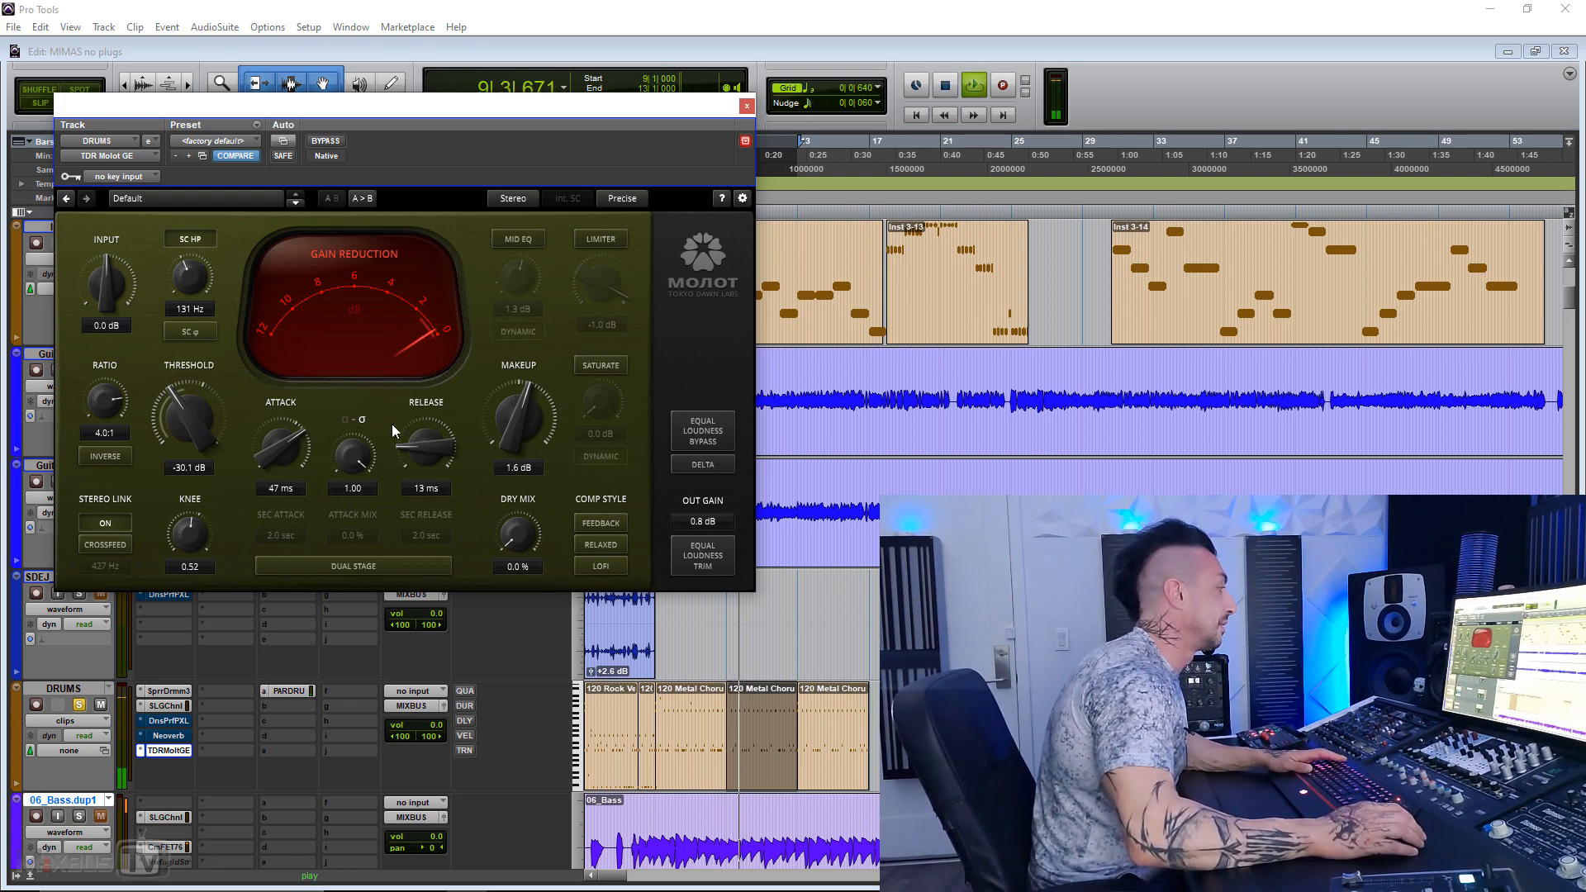
pyautogui.moveTo(257, 446); pyautogui.dragTo(266, 449)
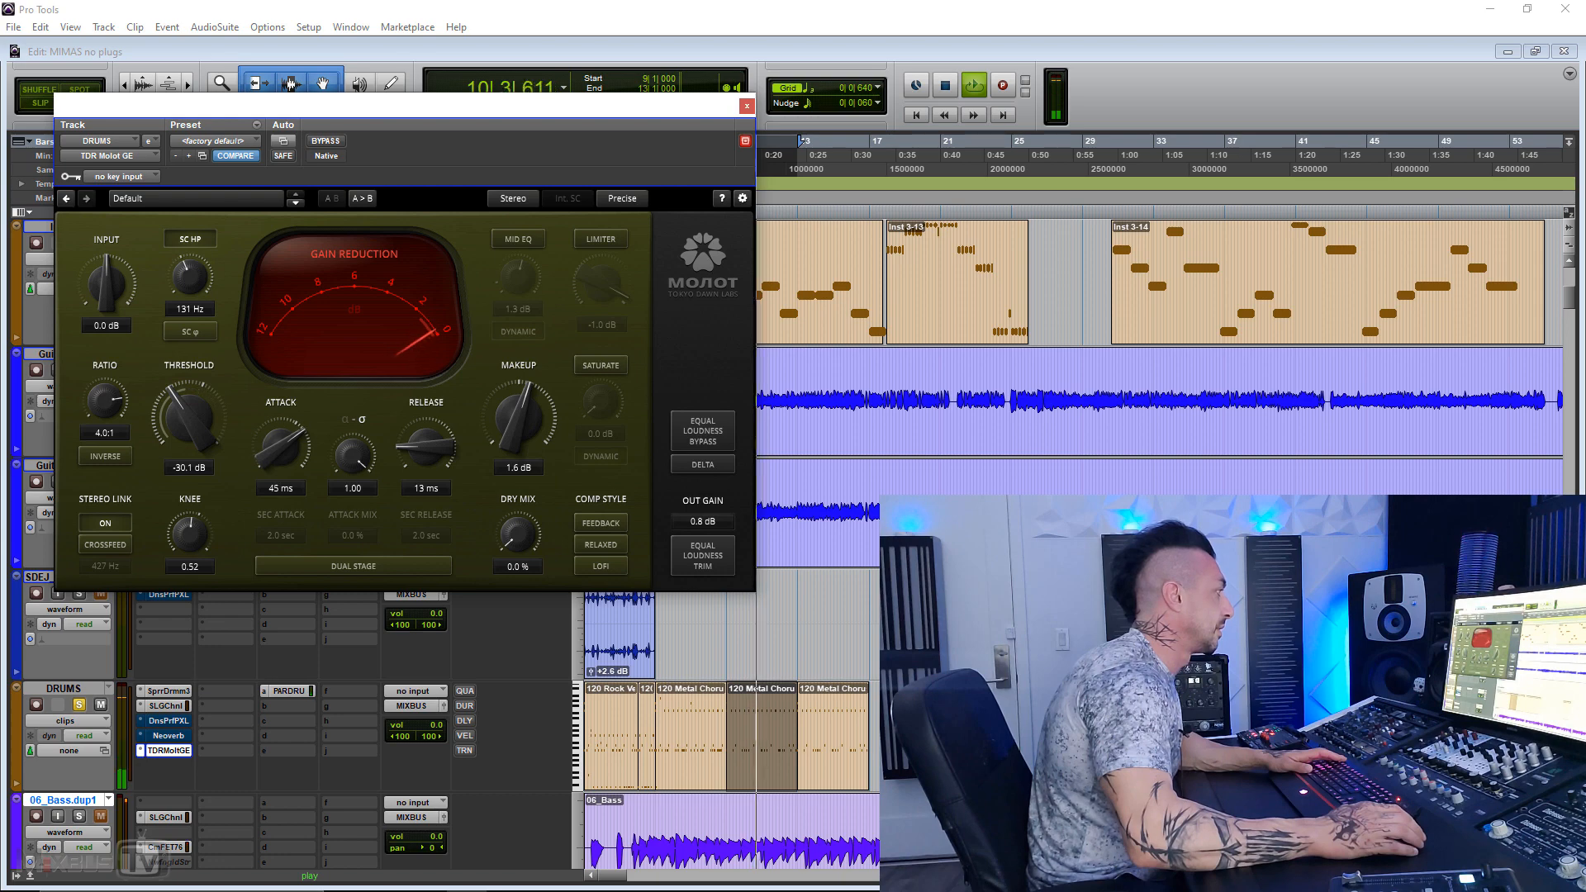
pyautogui.moveTo(426, 447); pyautogui.dragTo(425, 420)
# Step: Lower the threshold to -35.4 dB, fine-tune the attack to 37 ms, and blend in a 49.4 % dry mix
pyautogui.moveTo(189, 426); pyautogui.dragTo(190, 480)
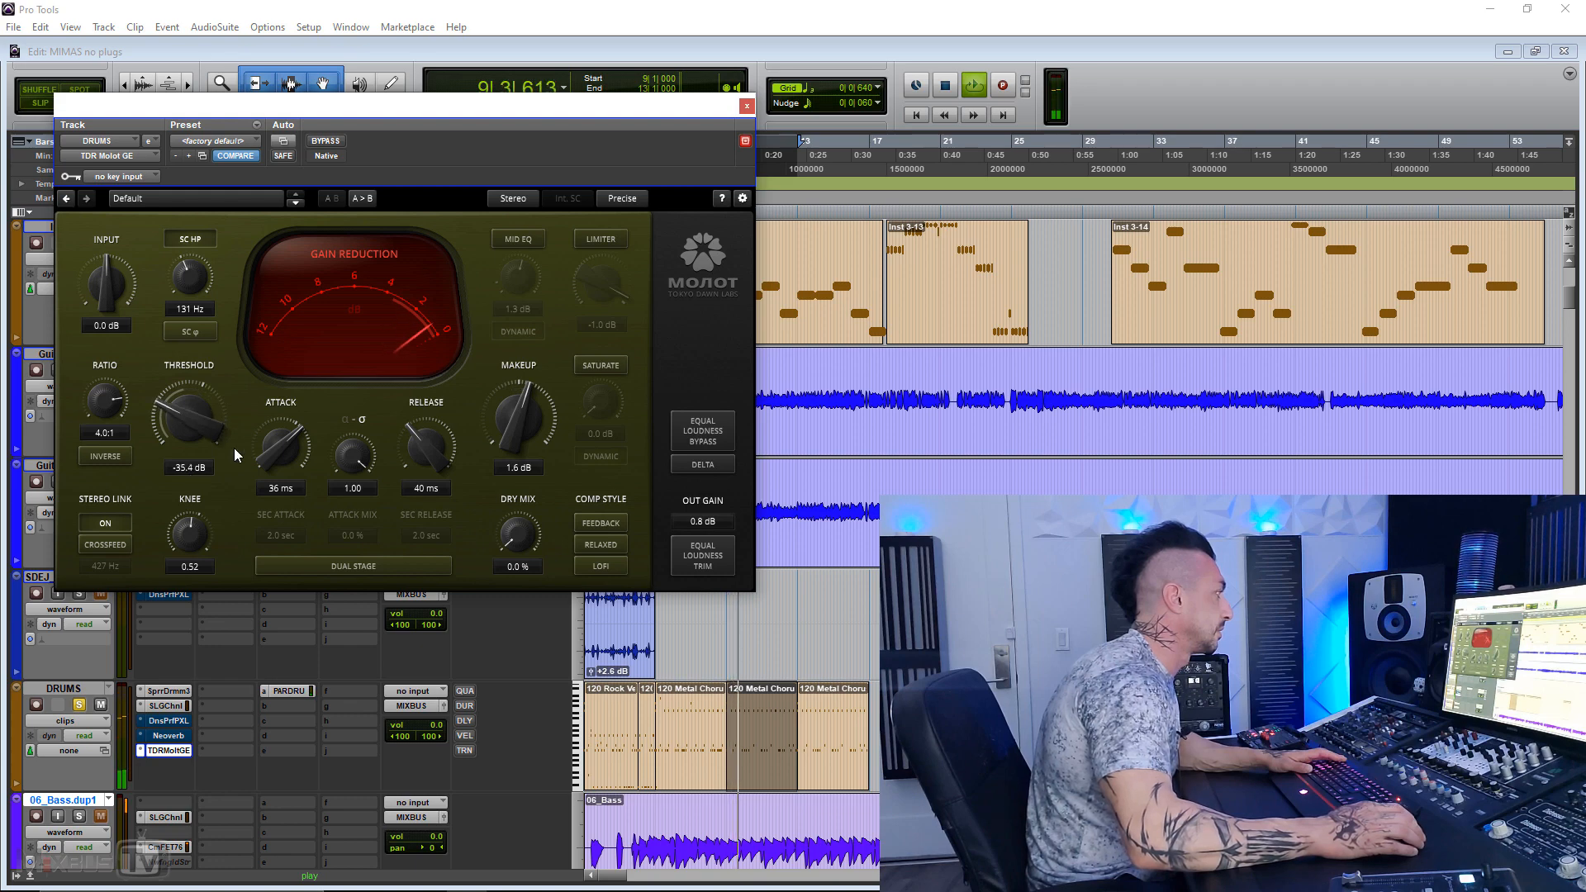
pyautogui.moveTo(265, 459); pyautogui.dragTo(261, 454)
pyautogui.moveTo(522, 536); pyautogui.dragTo(522, 494)
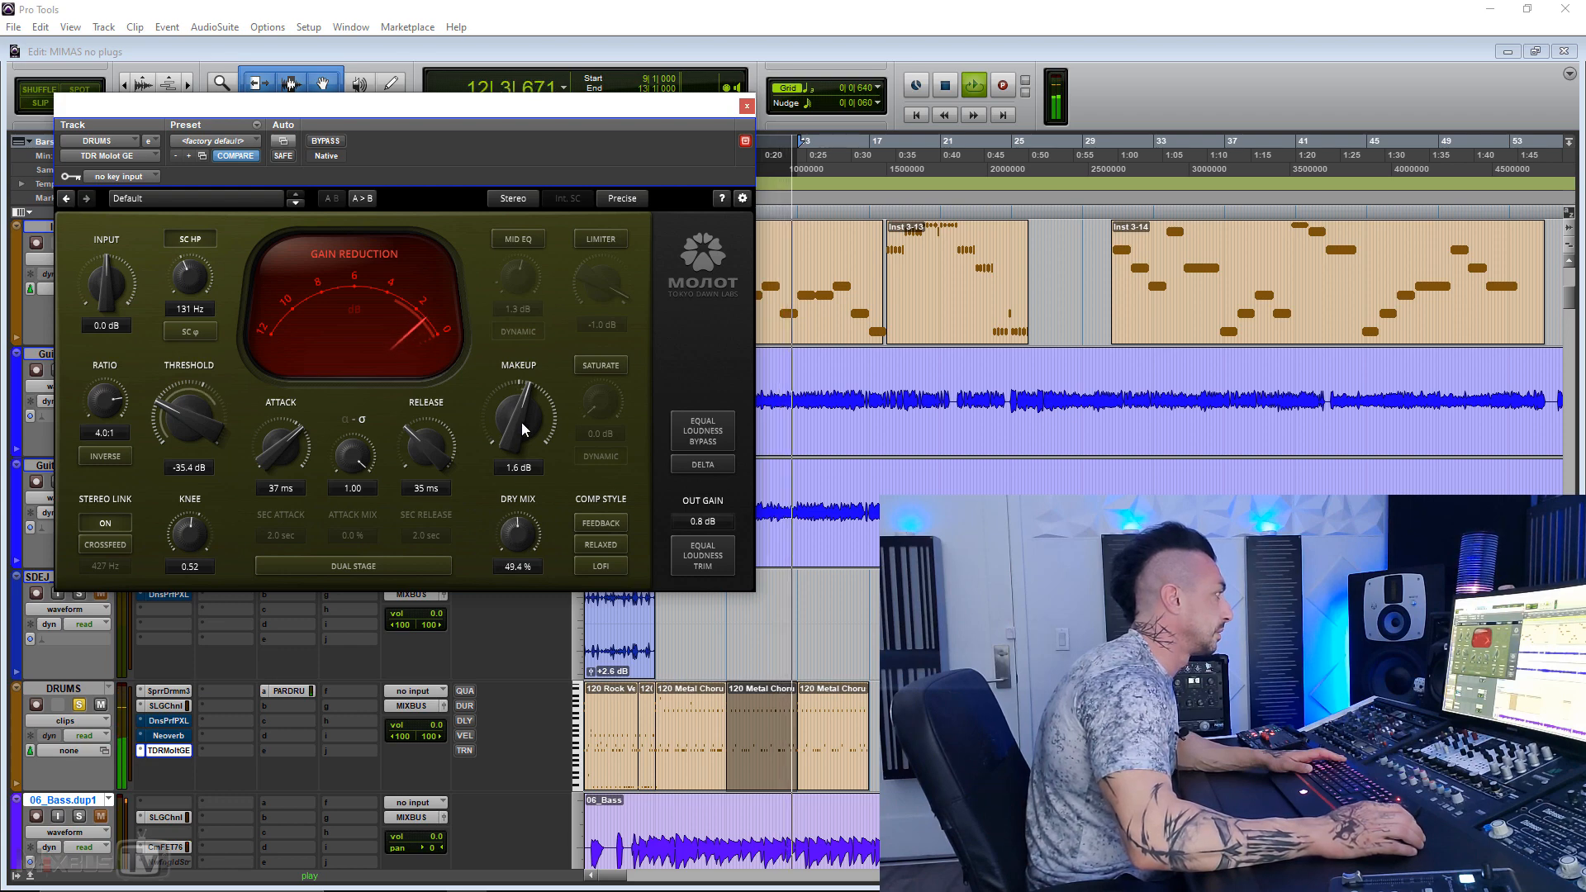
# Step: Lower the makeup gain to 0.2 dB, compare the drums with bypass, and stop playback
pyautogui.moveTo(520, 423); pyautogui.dragTo(521, 433)
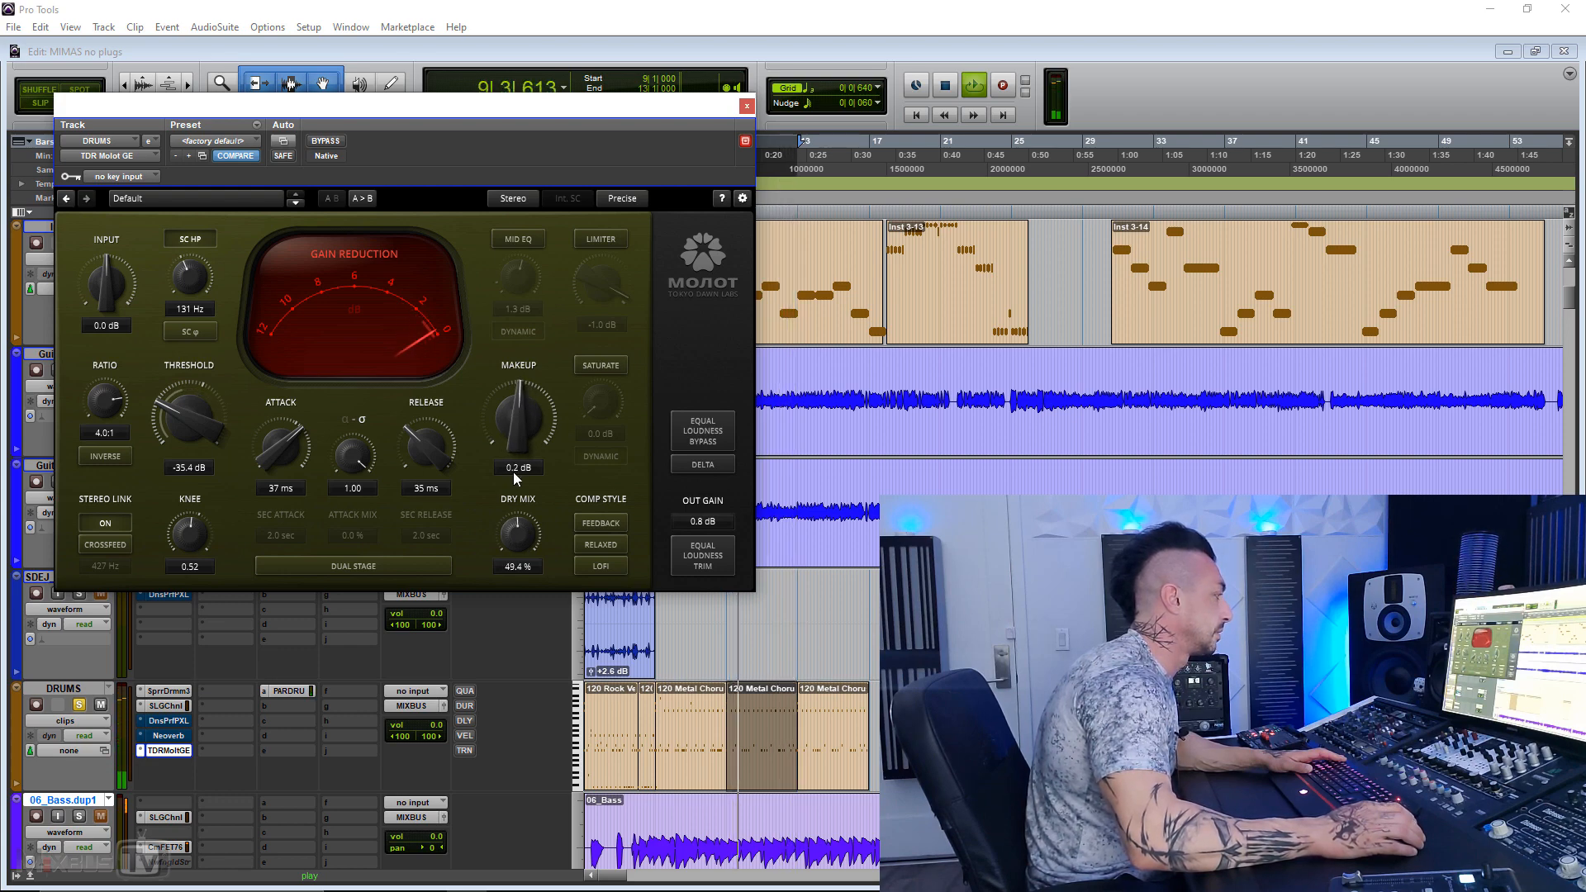
pyautogui.click(320, 142)
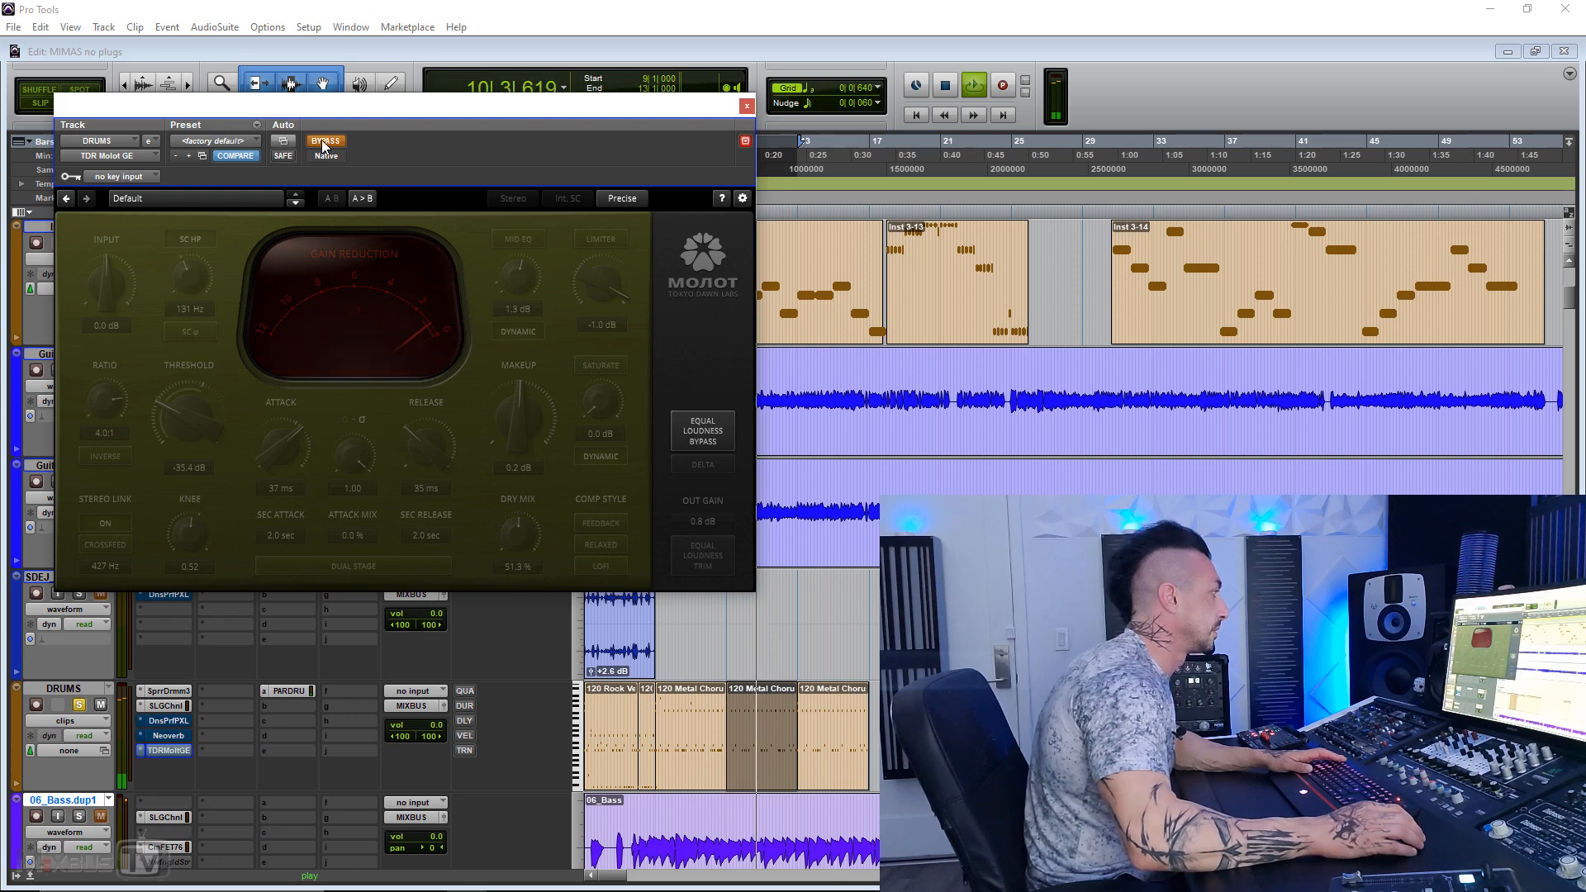
pyautogui.click(320, 140)
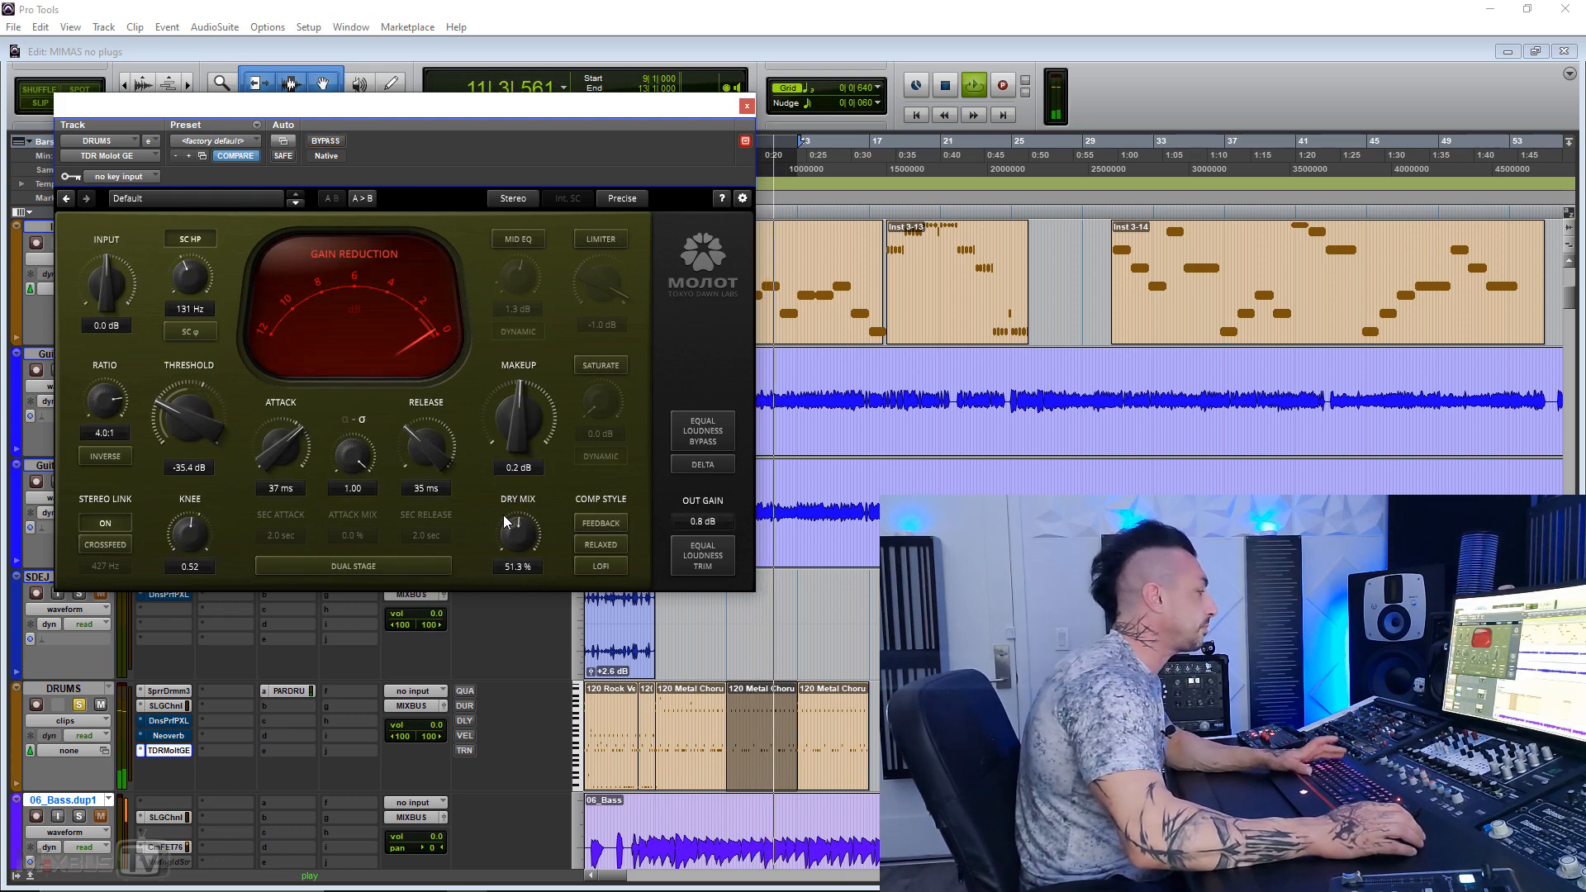
pyautogui.press('space')
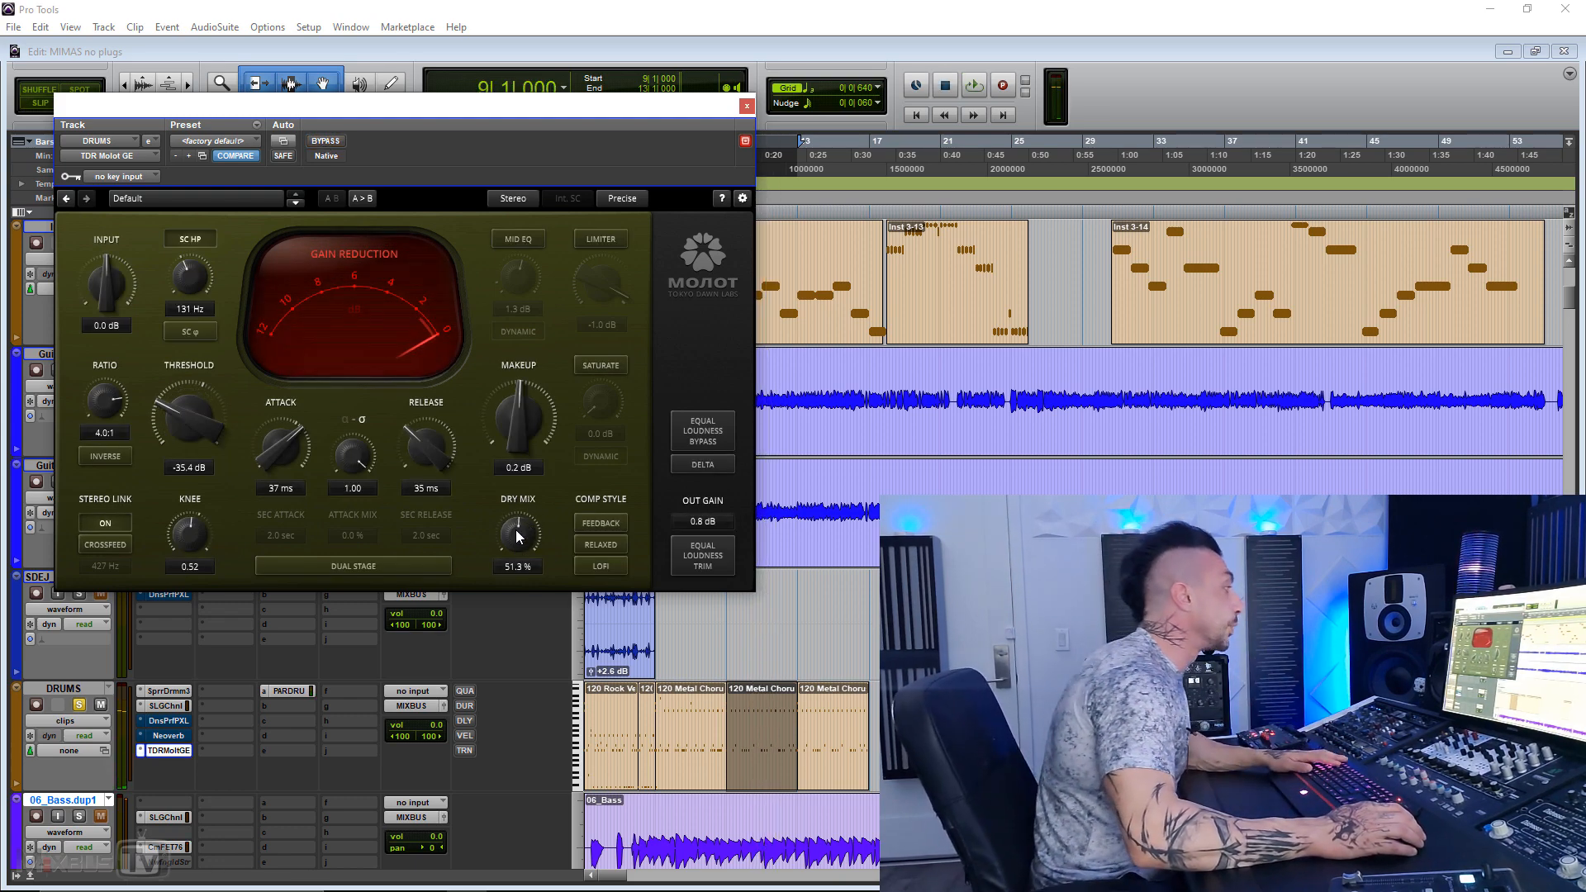
# Step: Reduce the dry mix to 0.0 %, raise the threshold to -31.1 dB, and enable the Relaxed compression style
pyautogui.moveTo(516, 531); pyautogui.dragTo(516, 607)
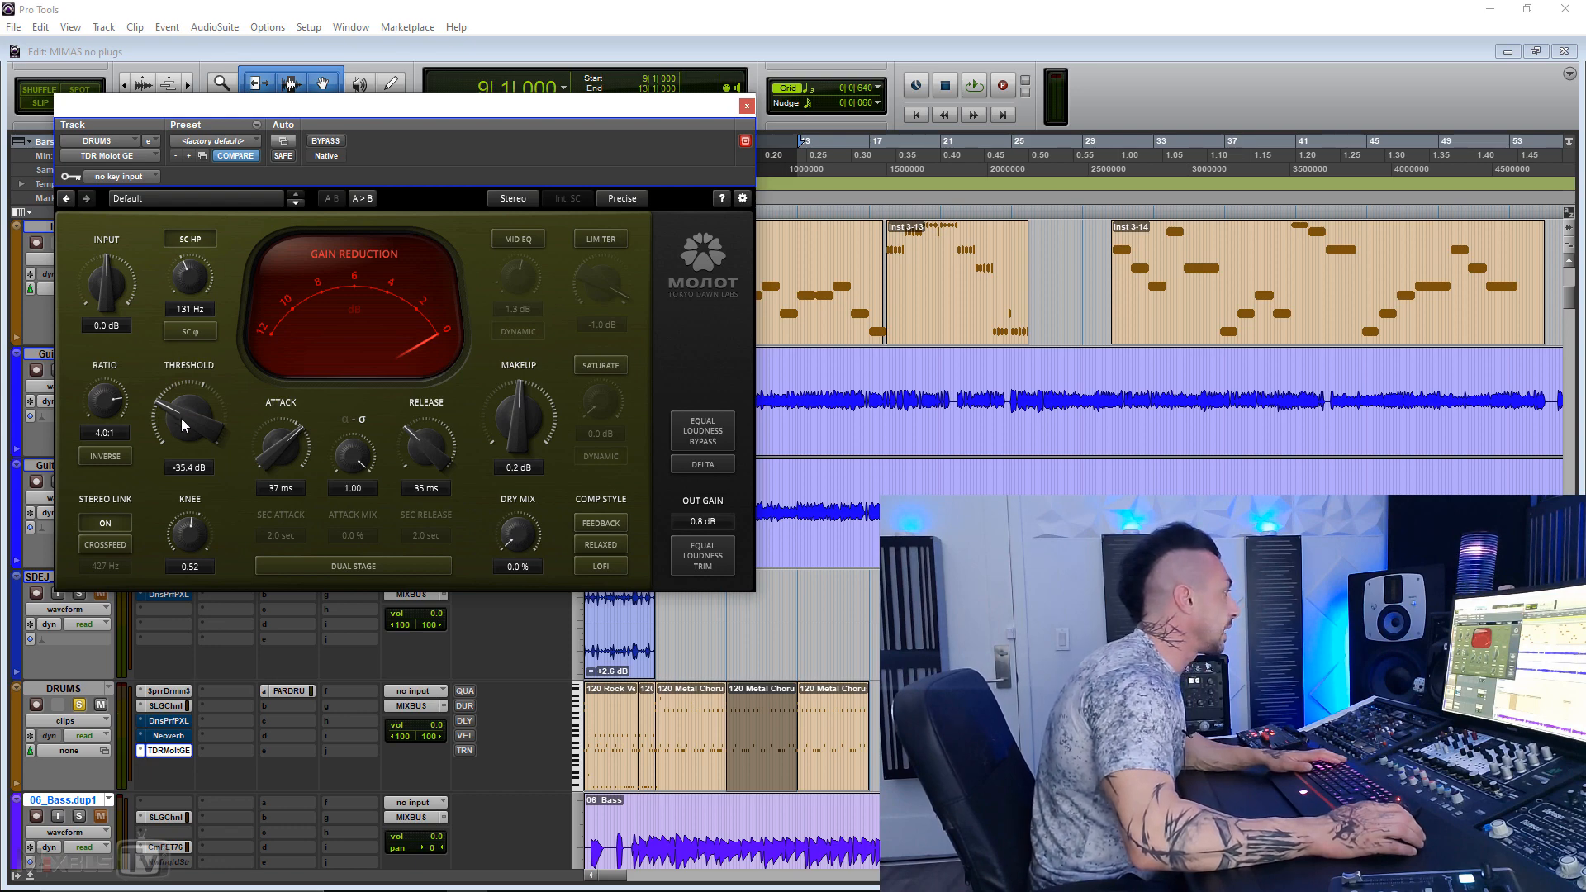
pyautogui.moveTo(183, 425); pyautogui.dragTo(183, 409)
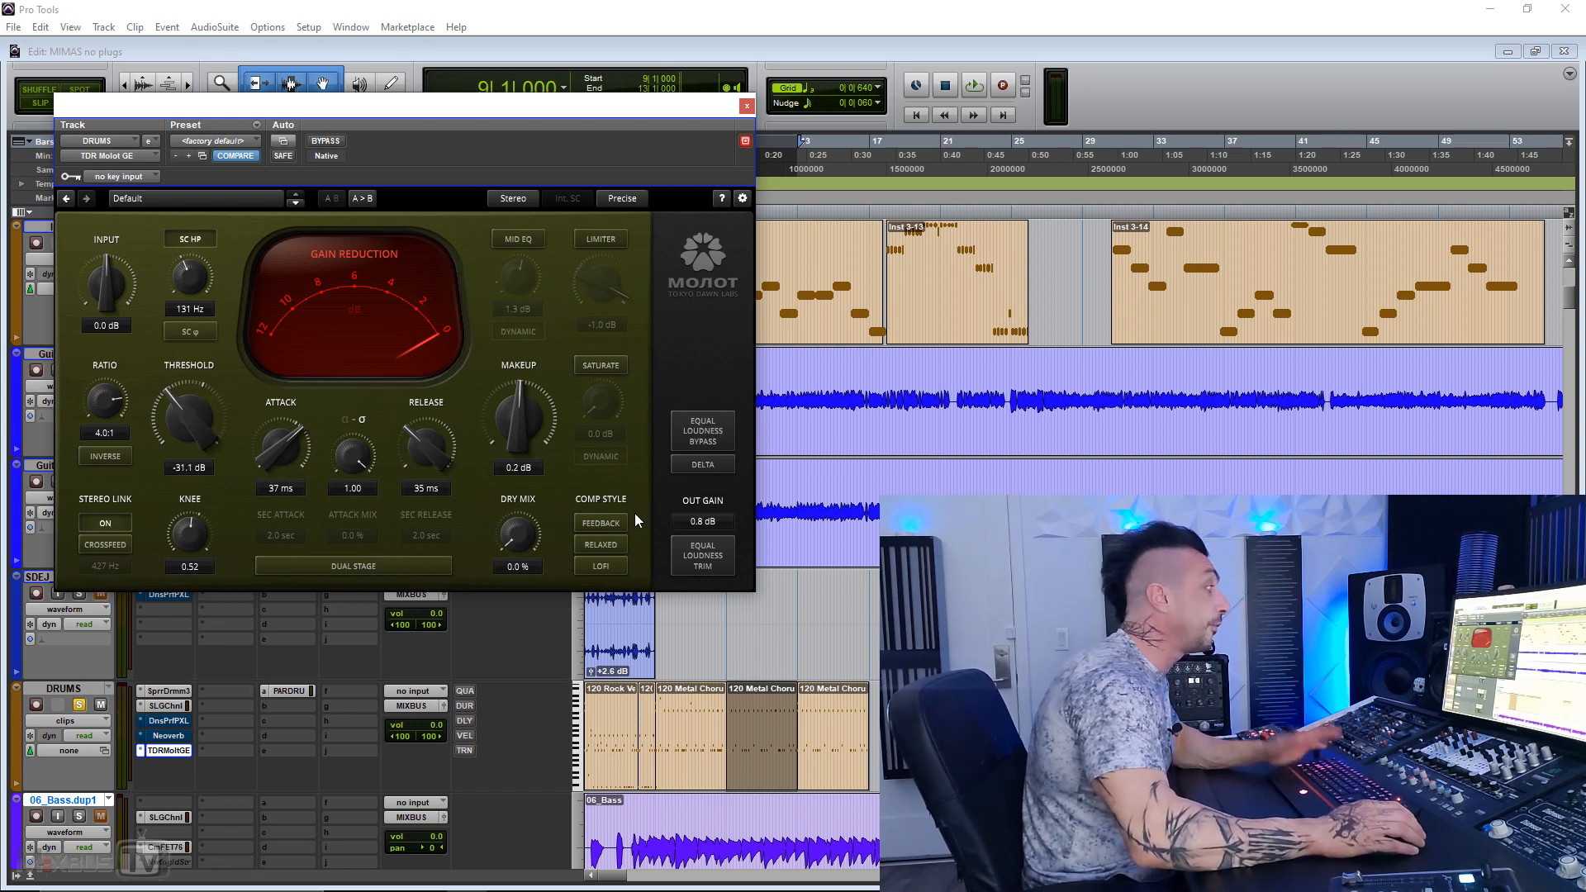
pyautogui.click(601, 545)
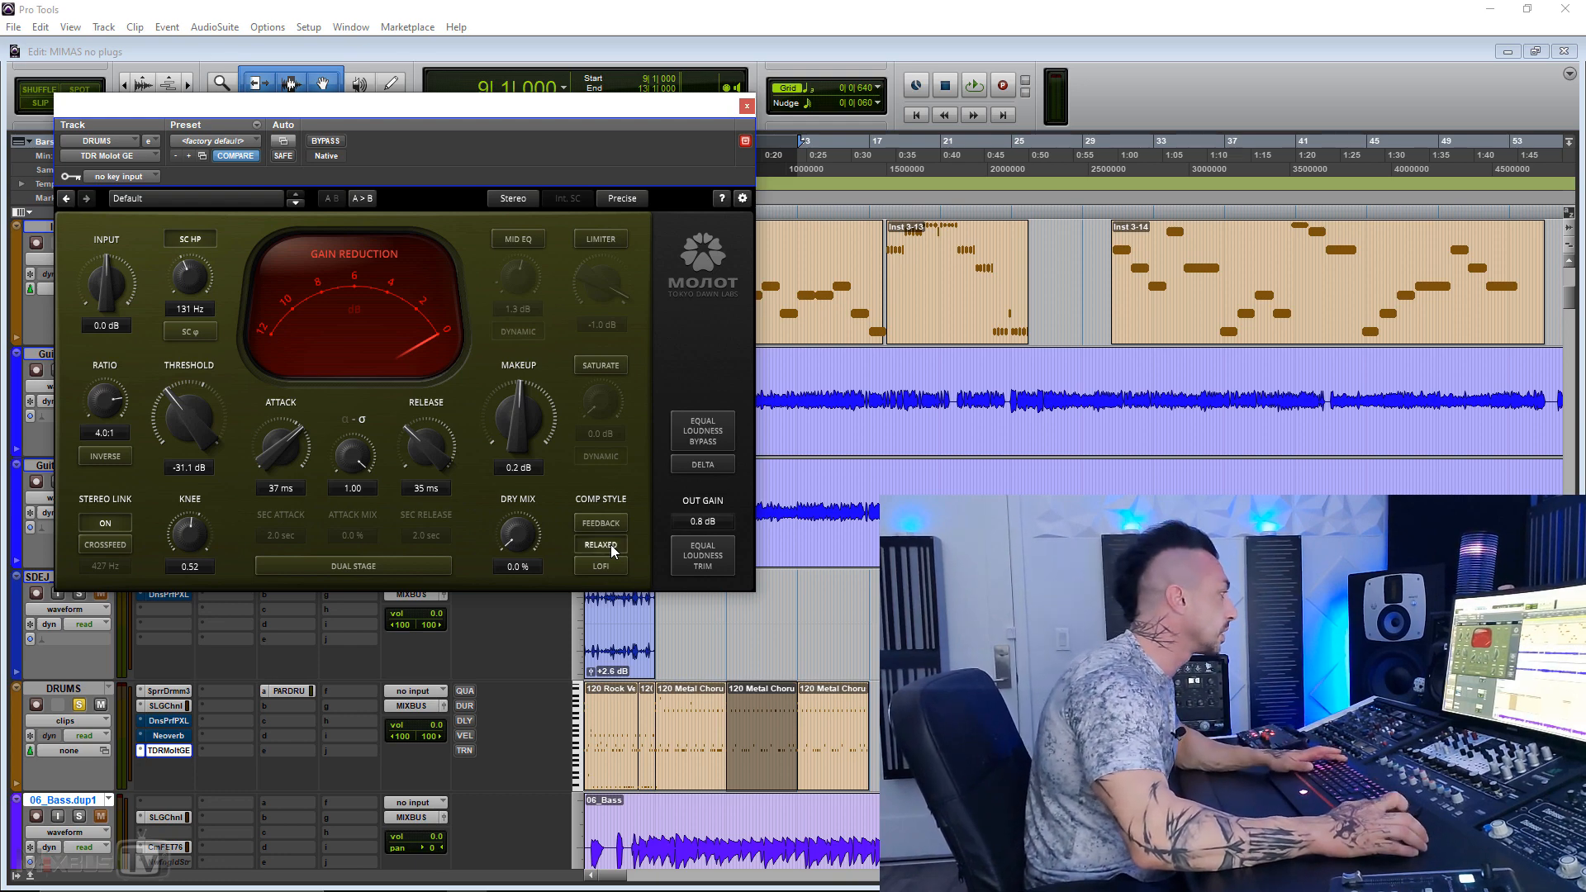
# Step: During playback, set a 20 ms attack and a -28.6 dB threshold, with the gain reduction meter on its 6 dB scale
pyautogui.press('space')
pyautogui.moveTo(281, 446); pyautogui.dragTo(282, 459)
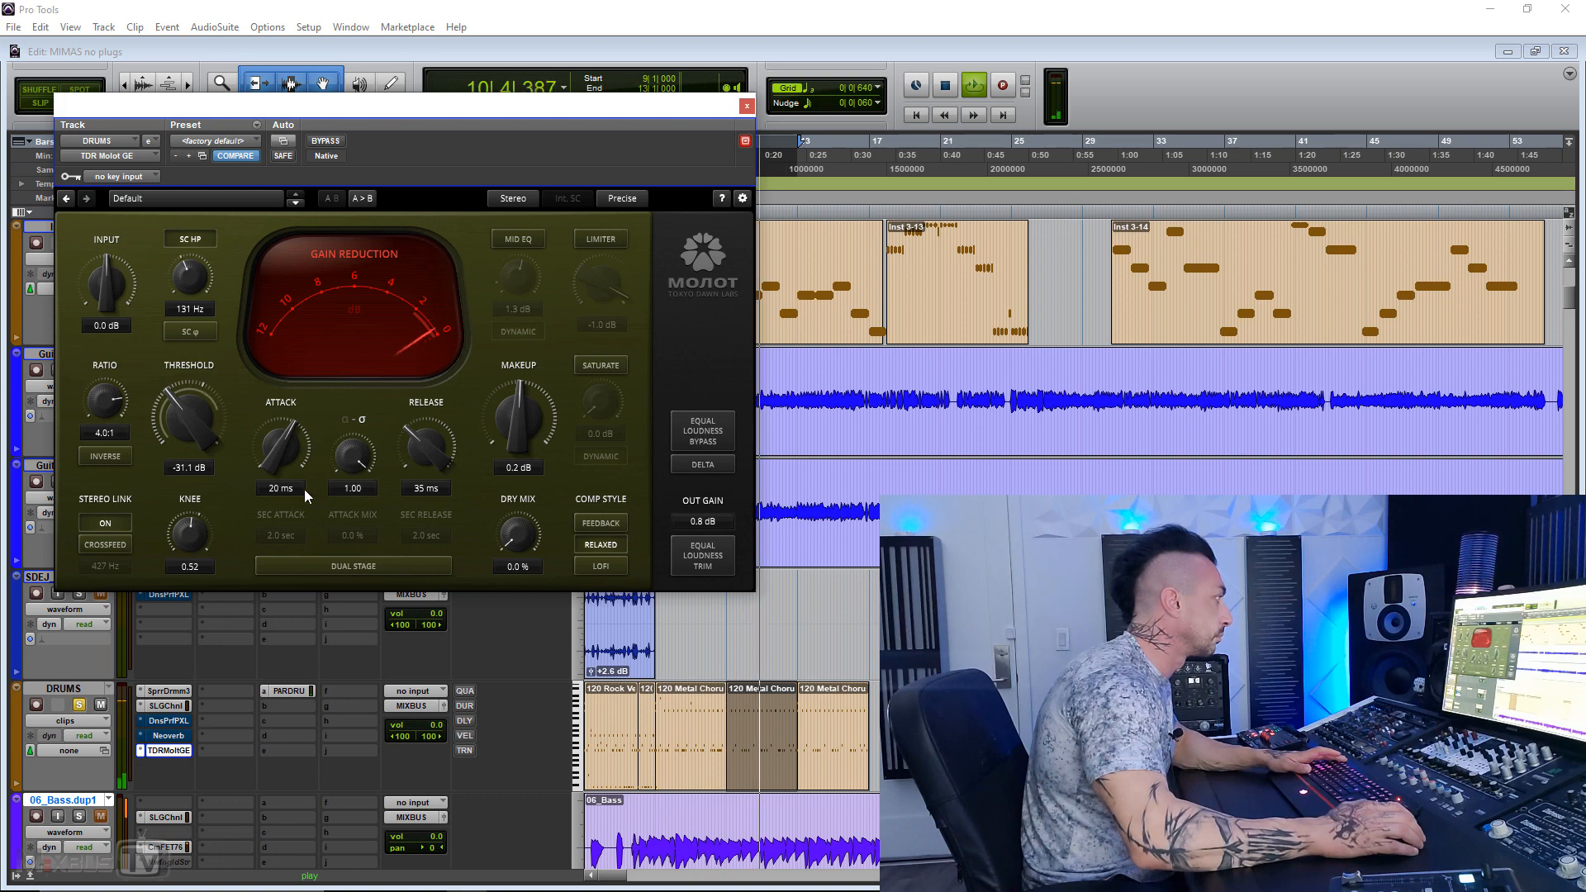
pyautogui.moveTo(201, 424); pyautogui.dragTo(201, 412)
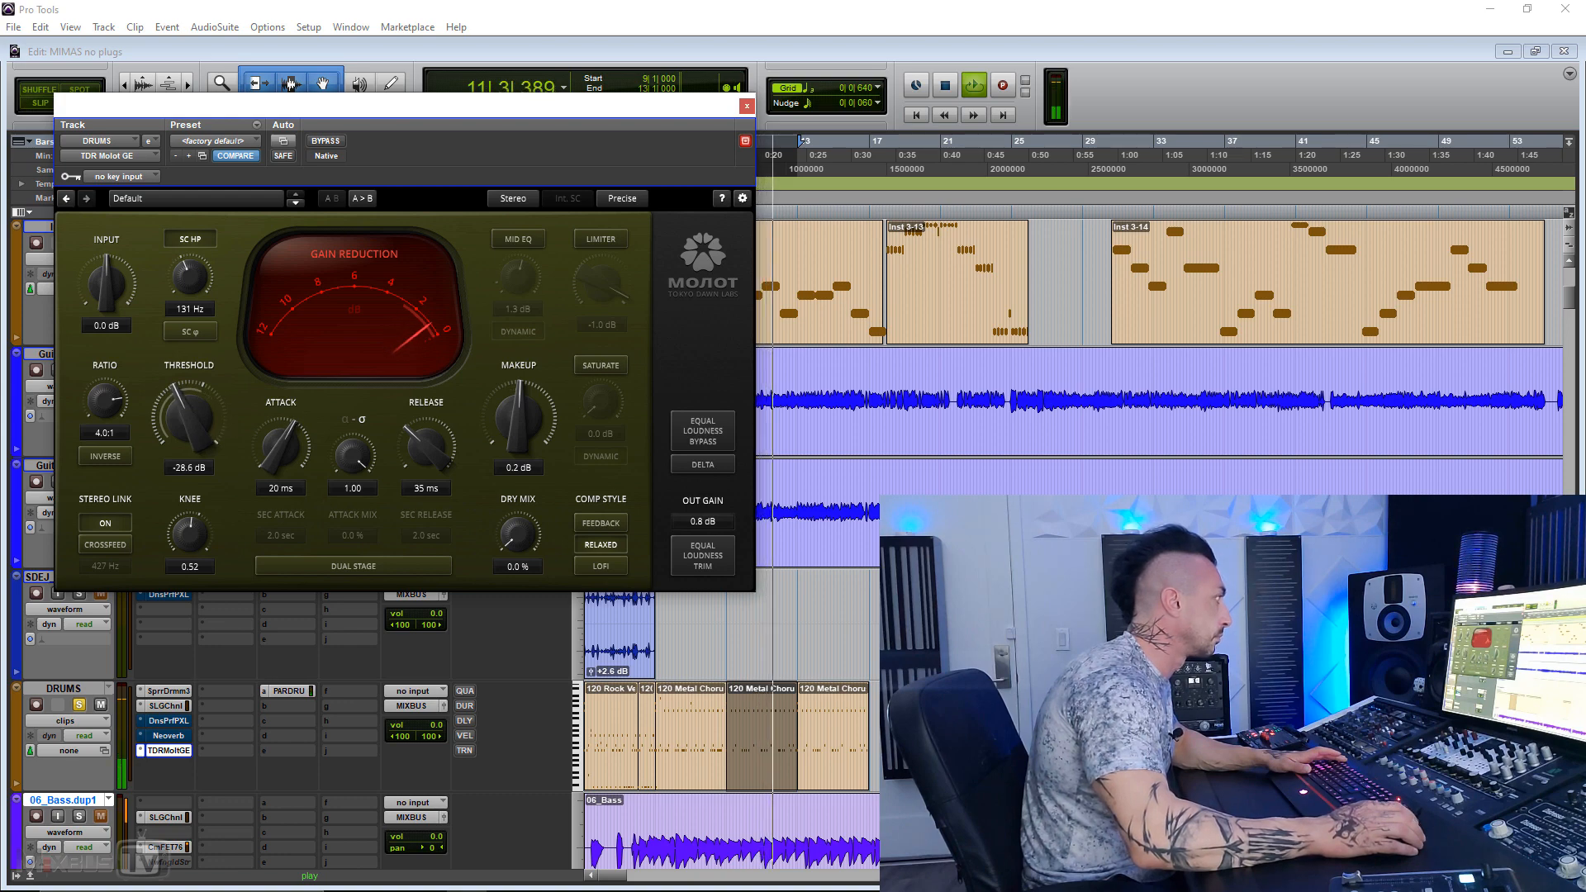
pyautogui.click(360, 281)
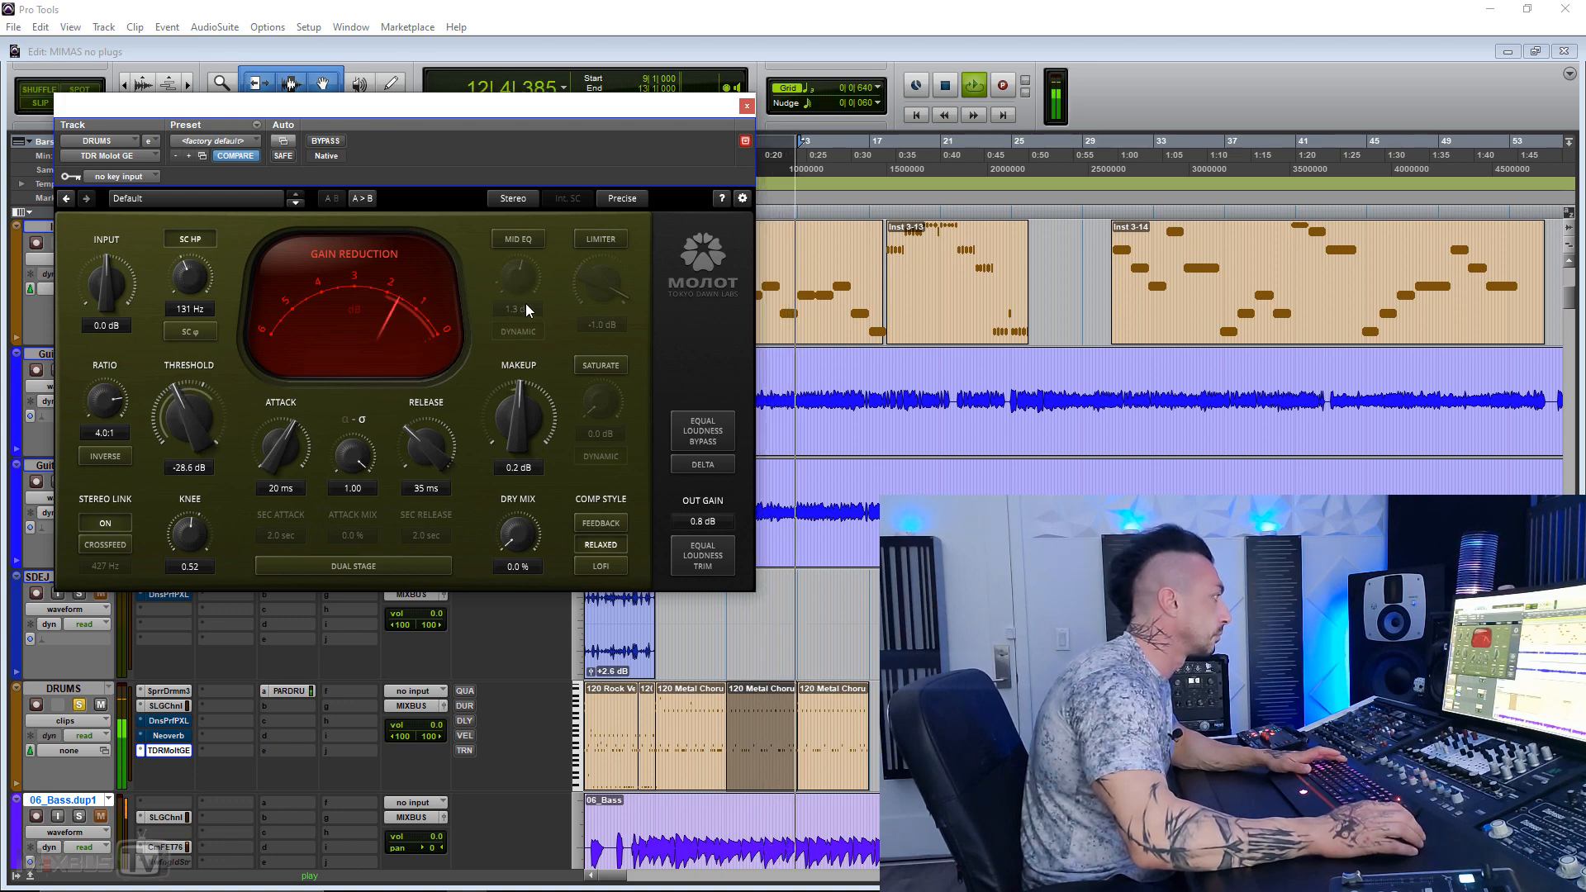
# Step: Raise the makeup gain to 1.1 dB, compare the compressed drums with bypass, and stop playback
pyautogui.moveTo(520, 418); pyautogui.dragTo(520, 409)
pyautogui.click(325, 142)
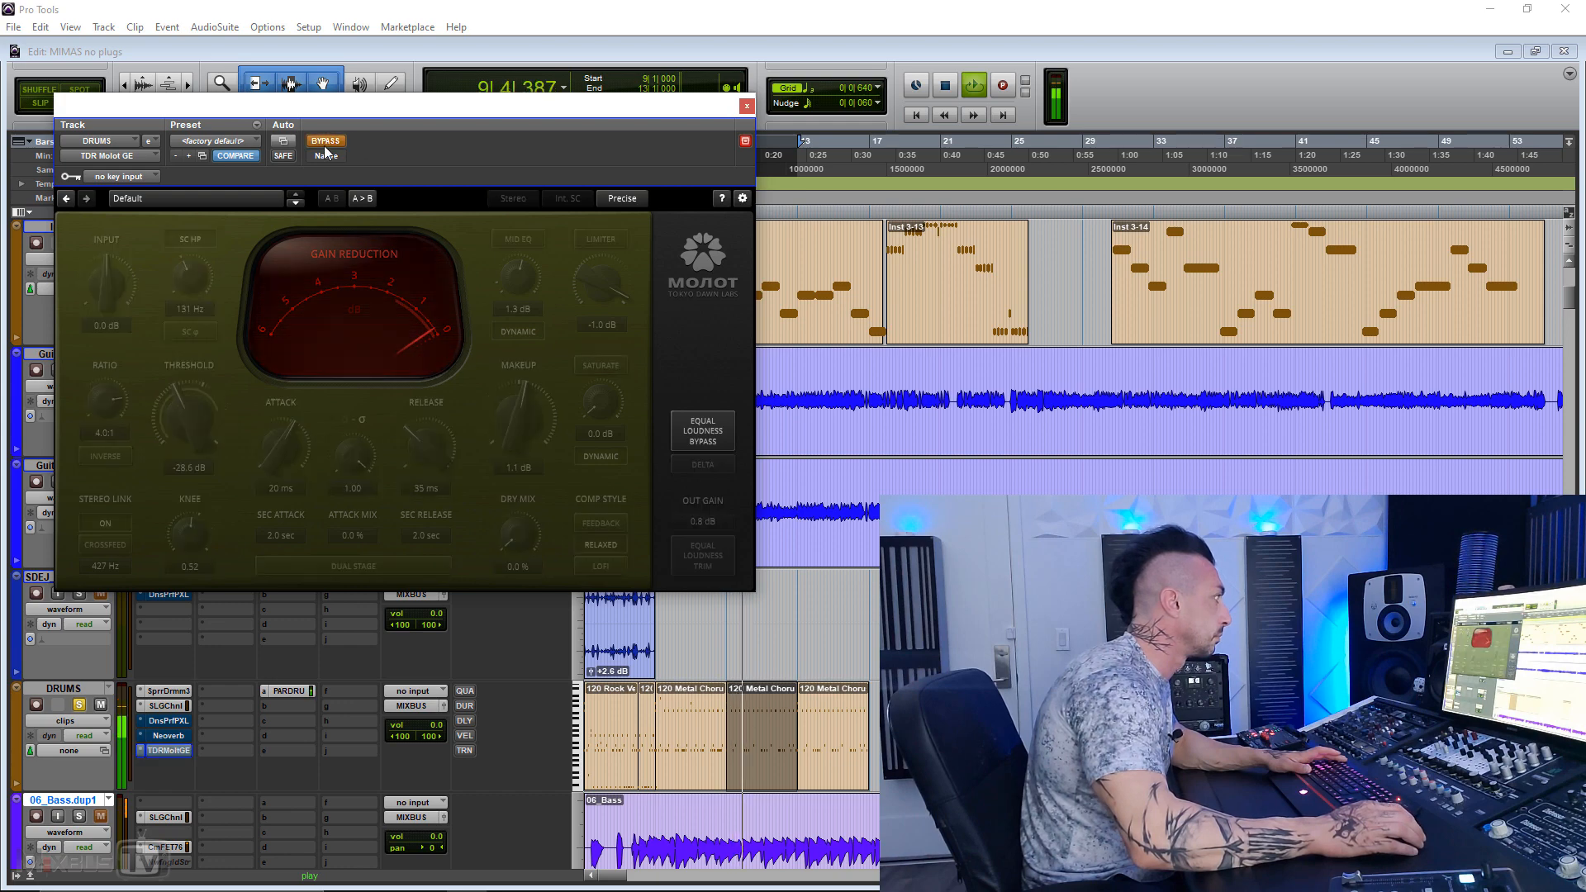
pyautogui.click(324, 142)
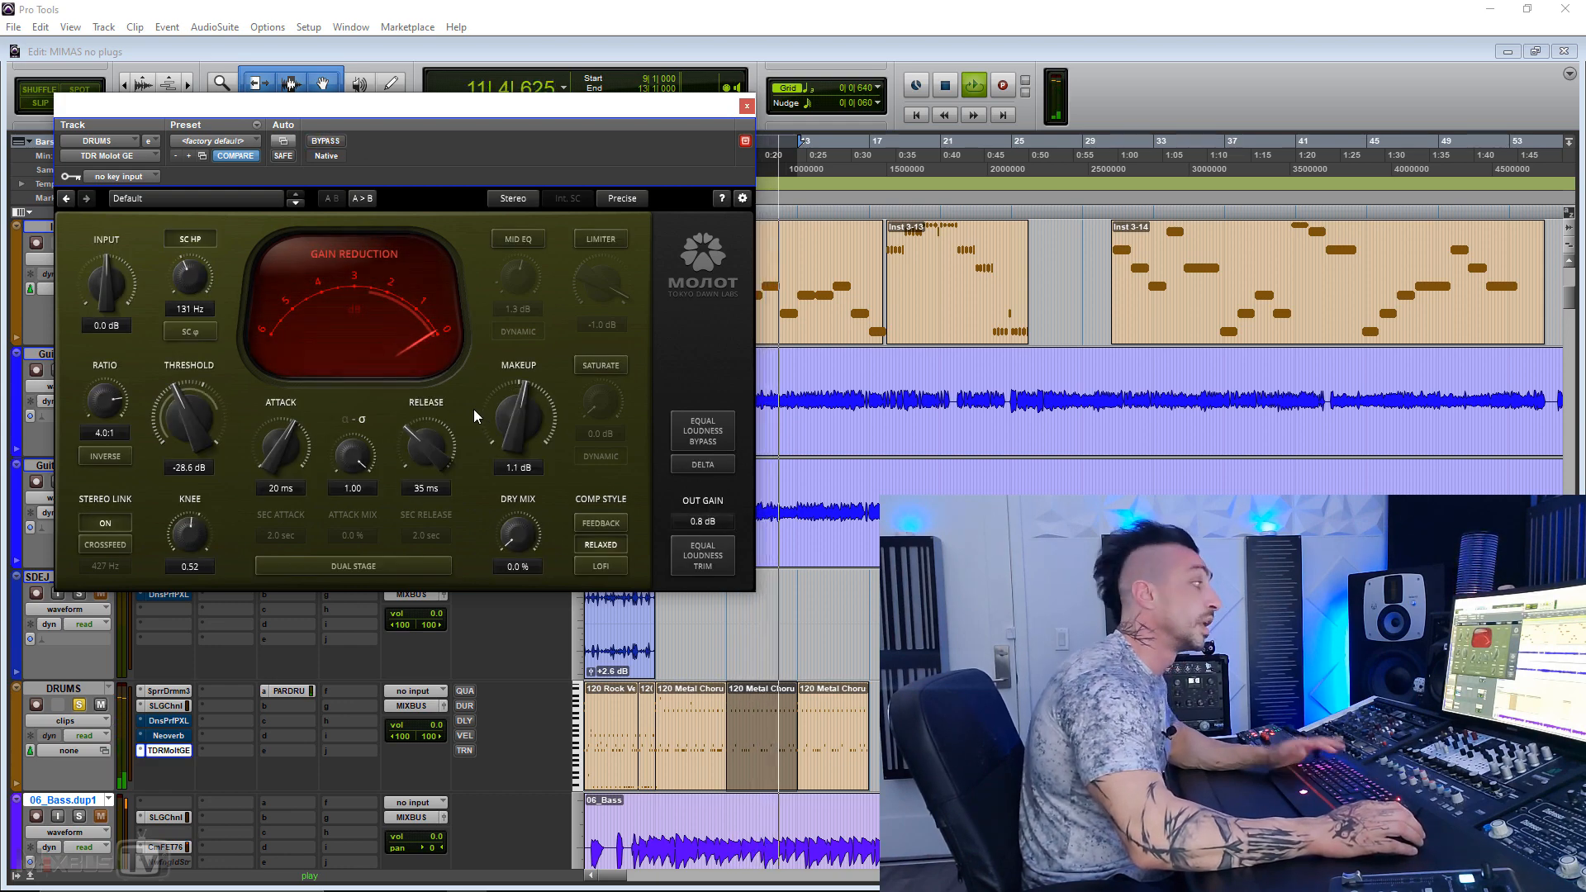
pyautogui.press('space')
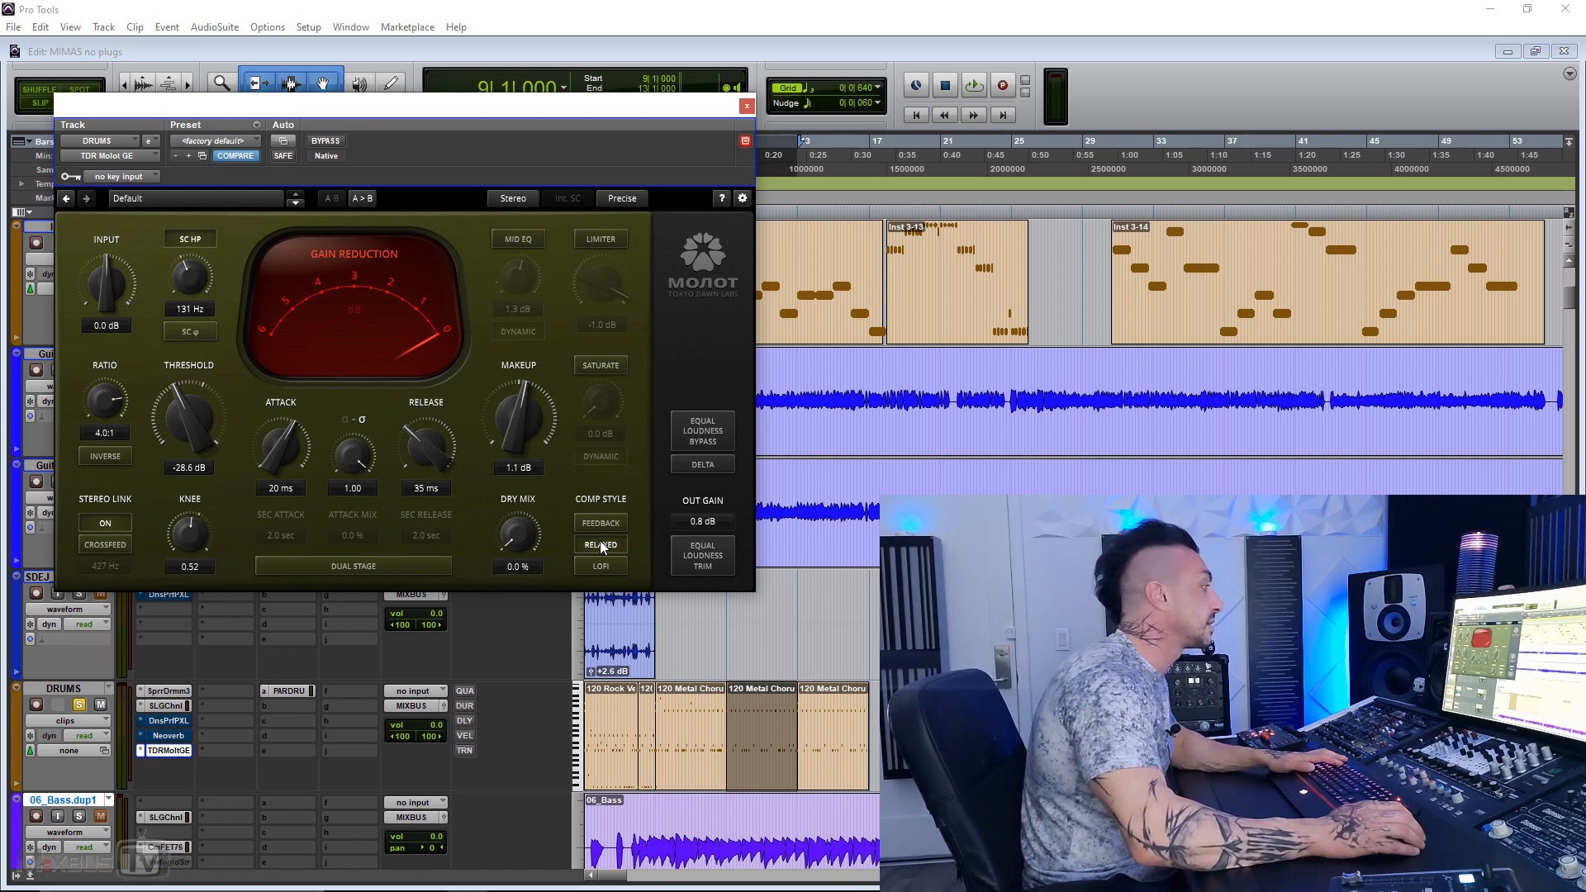
# Step: Play the drums and compare the sound with the Relaxed style off and on, leaving it on, and stop playback
pyautogui.press('space')
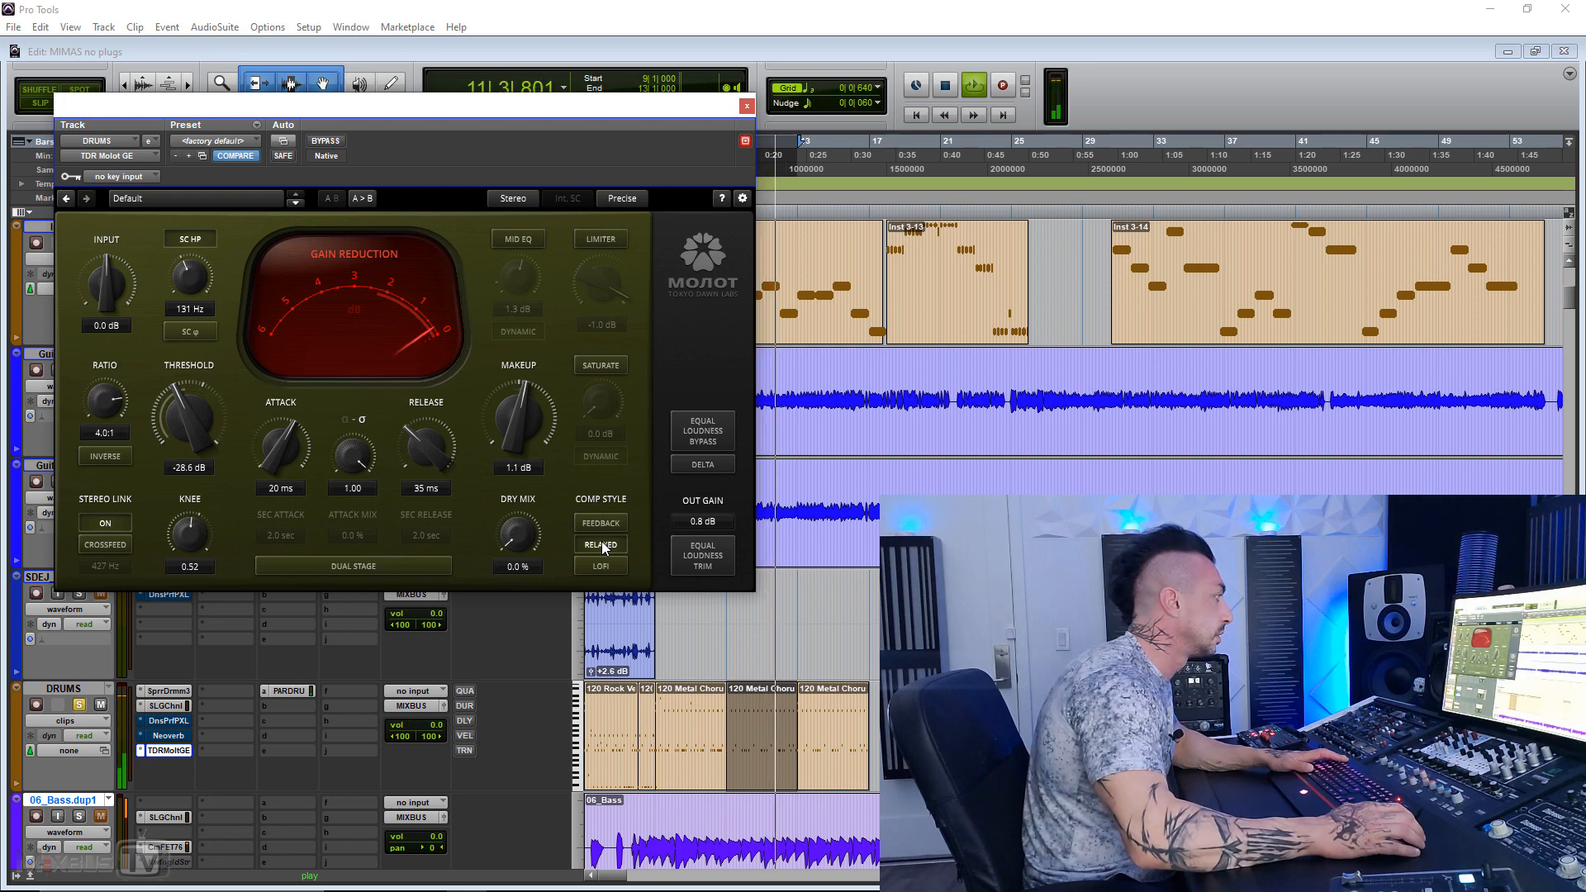
pyautogui.click(605, 544)
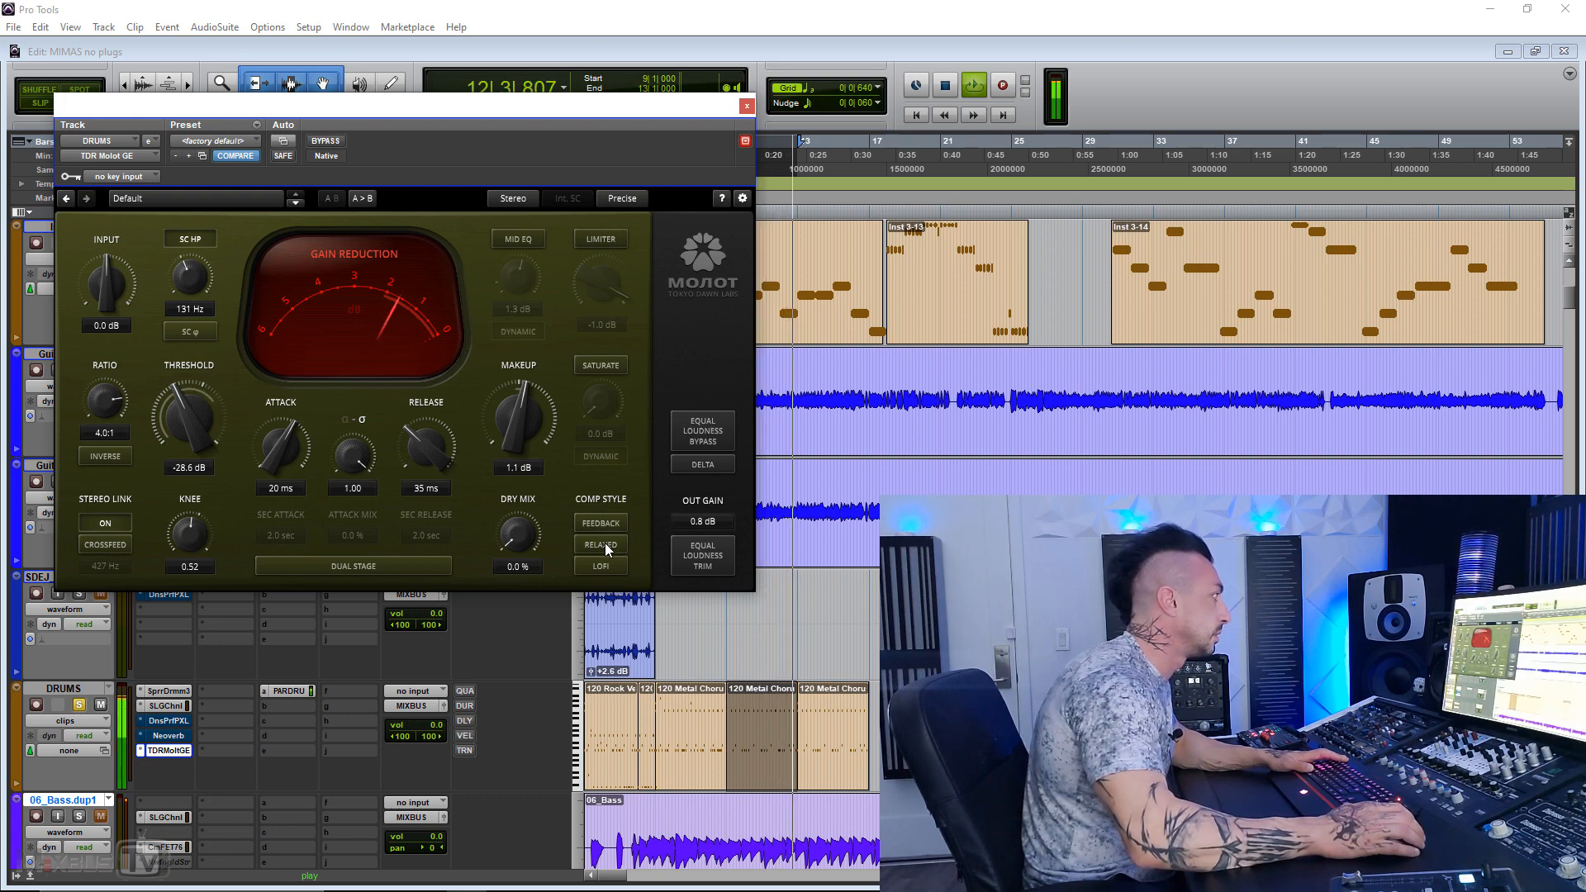
pyautogui.click(588, 546)
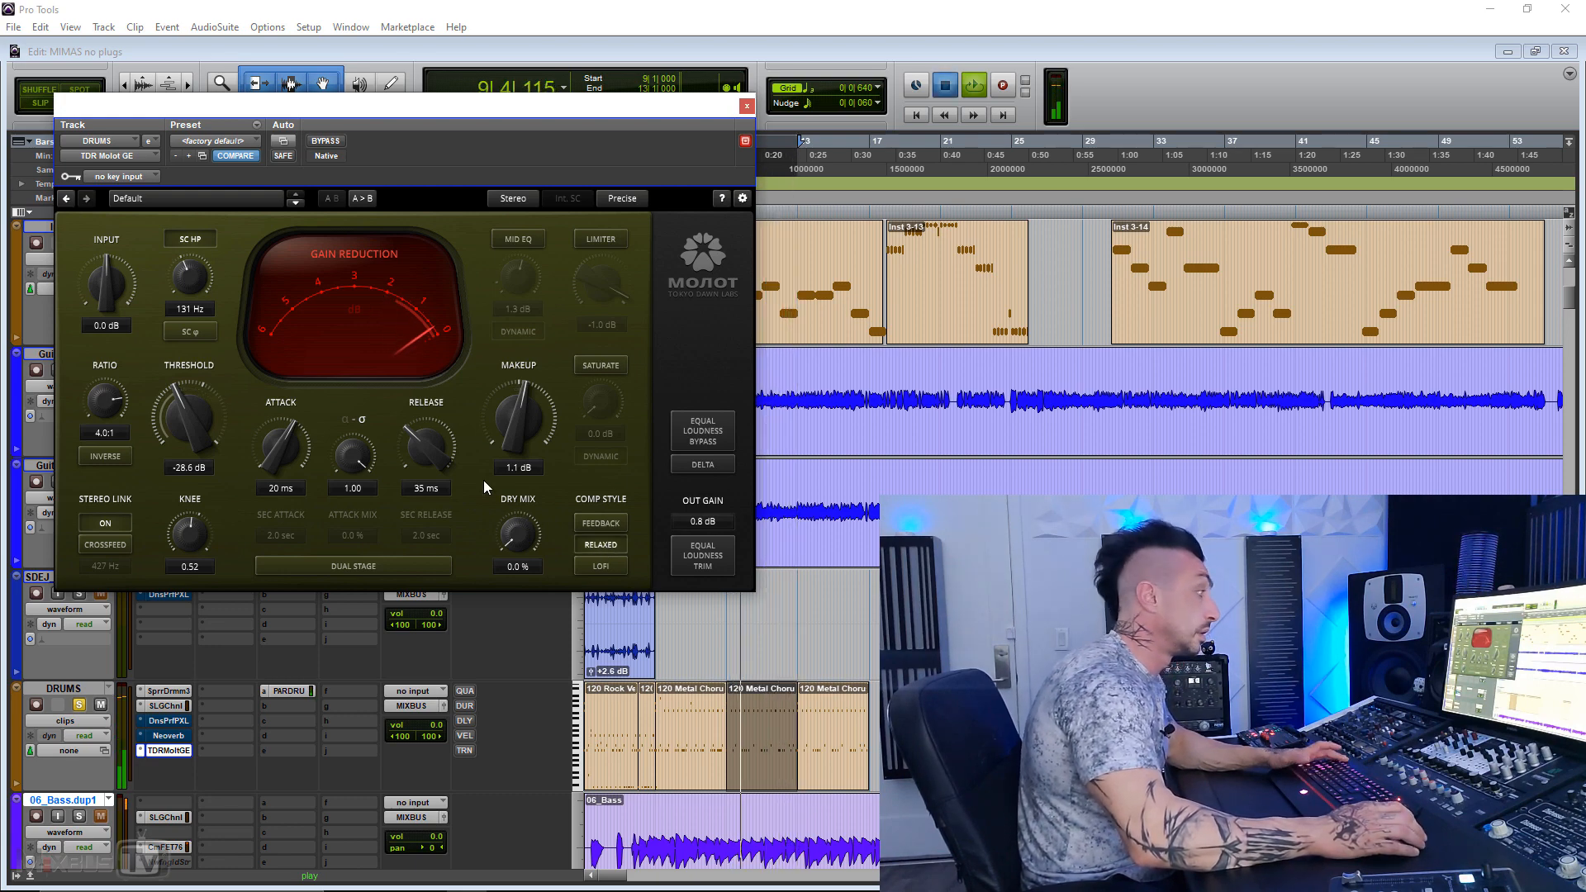
pyautogui.press('space')
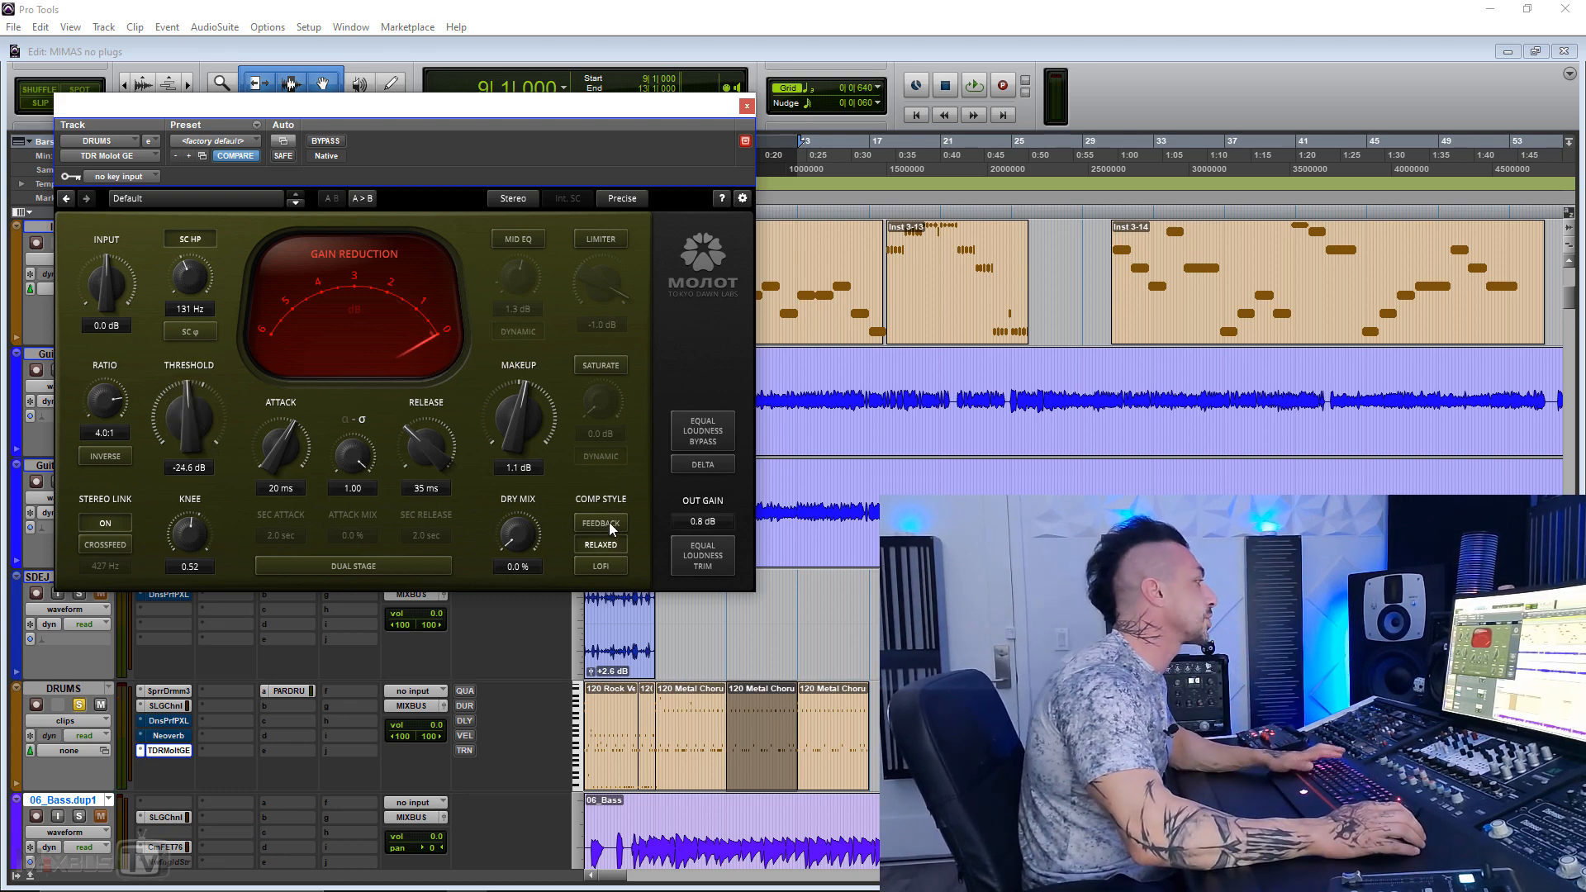
# Step: Shorten the attack to 4.4 ms during playback and compare the Feedback compression style off and on, leaving it enabled
pyautogui.press('space')
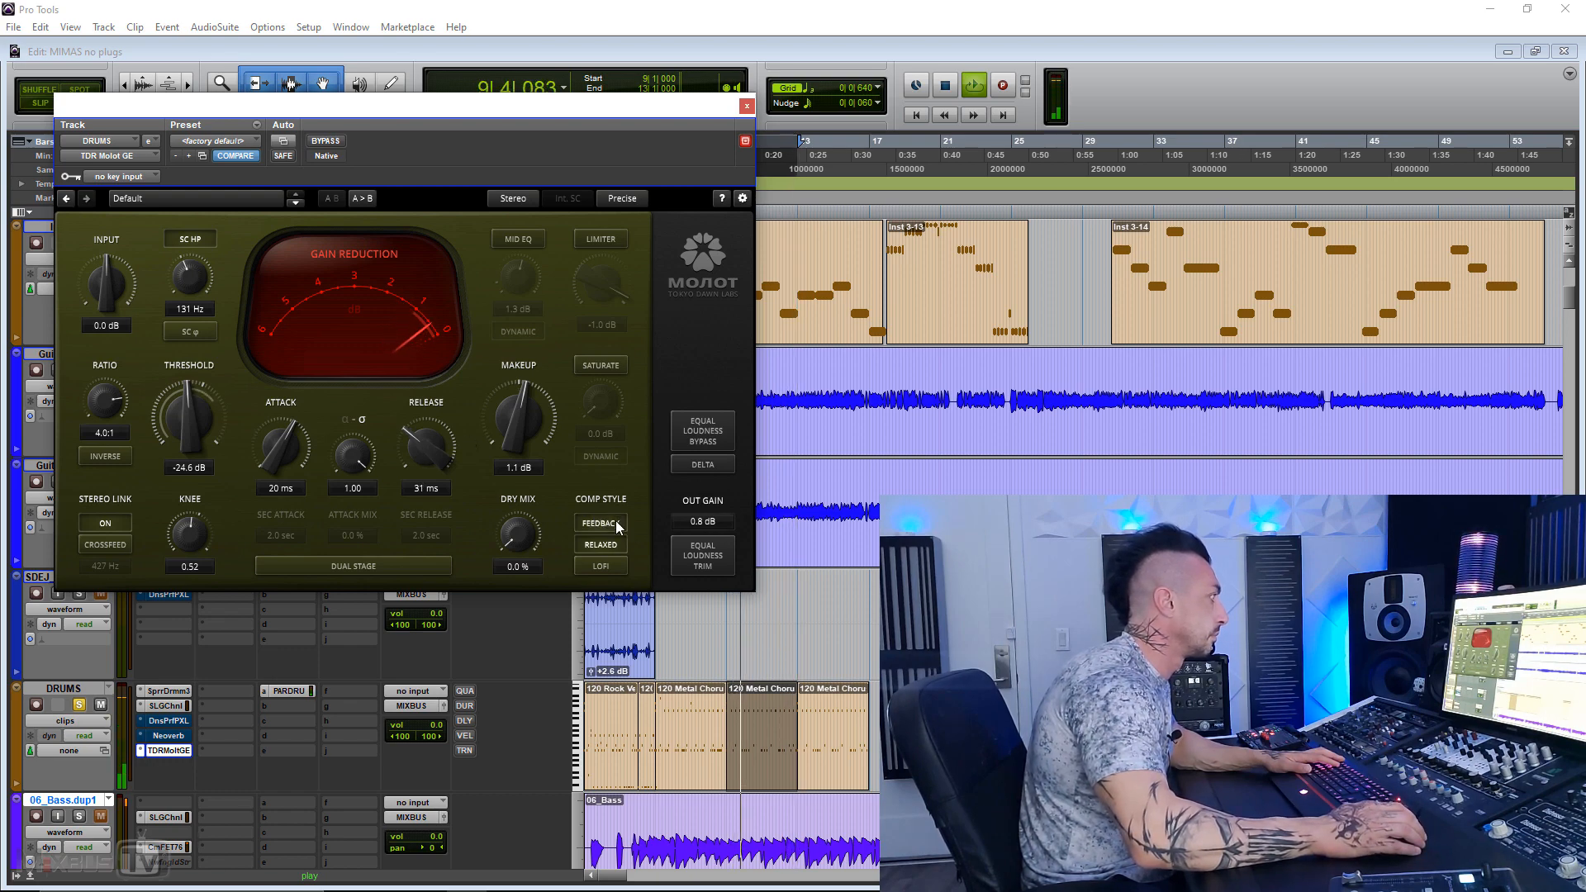
pyautogui.moveTo(294, 429); pyautogui.dragTo(294, 464)
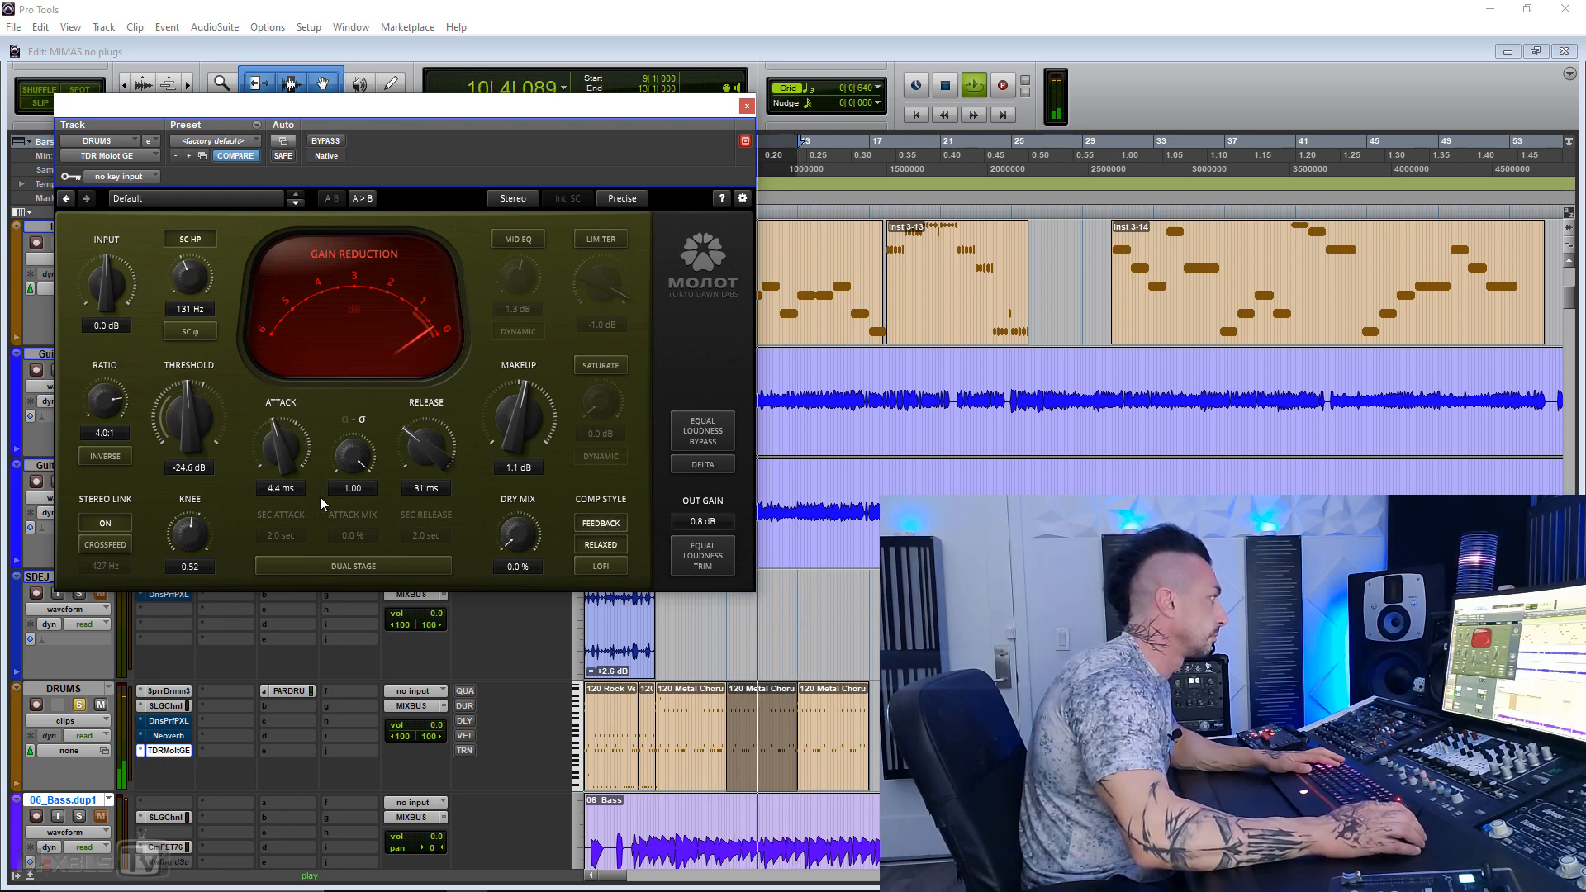
pyautogui.click(606, 521)
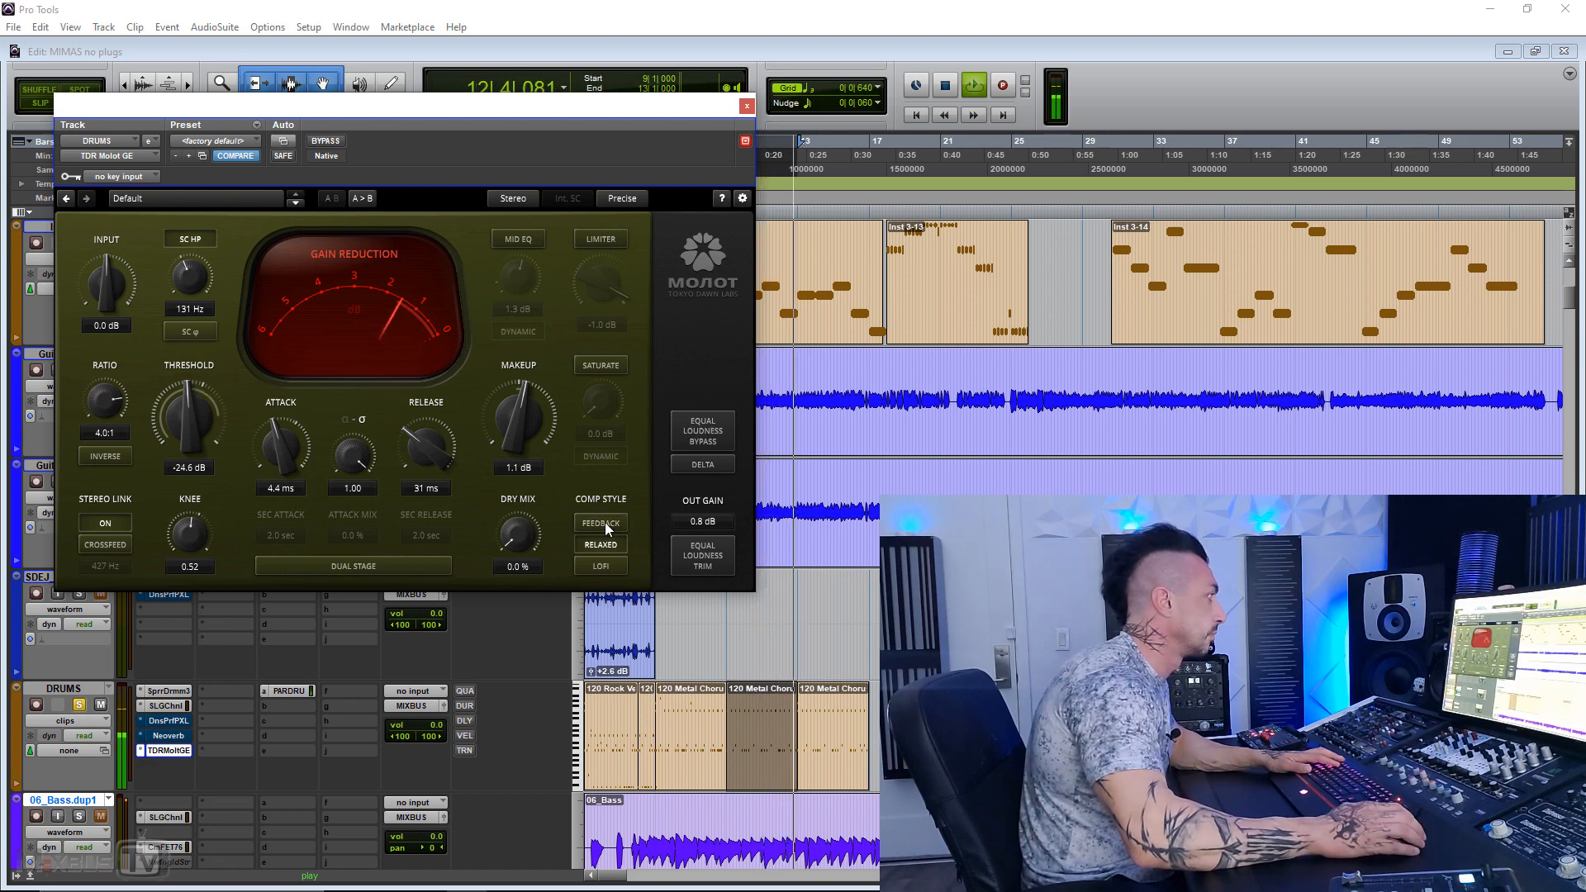
pyautogui.press('space')
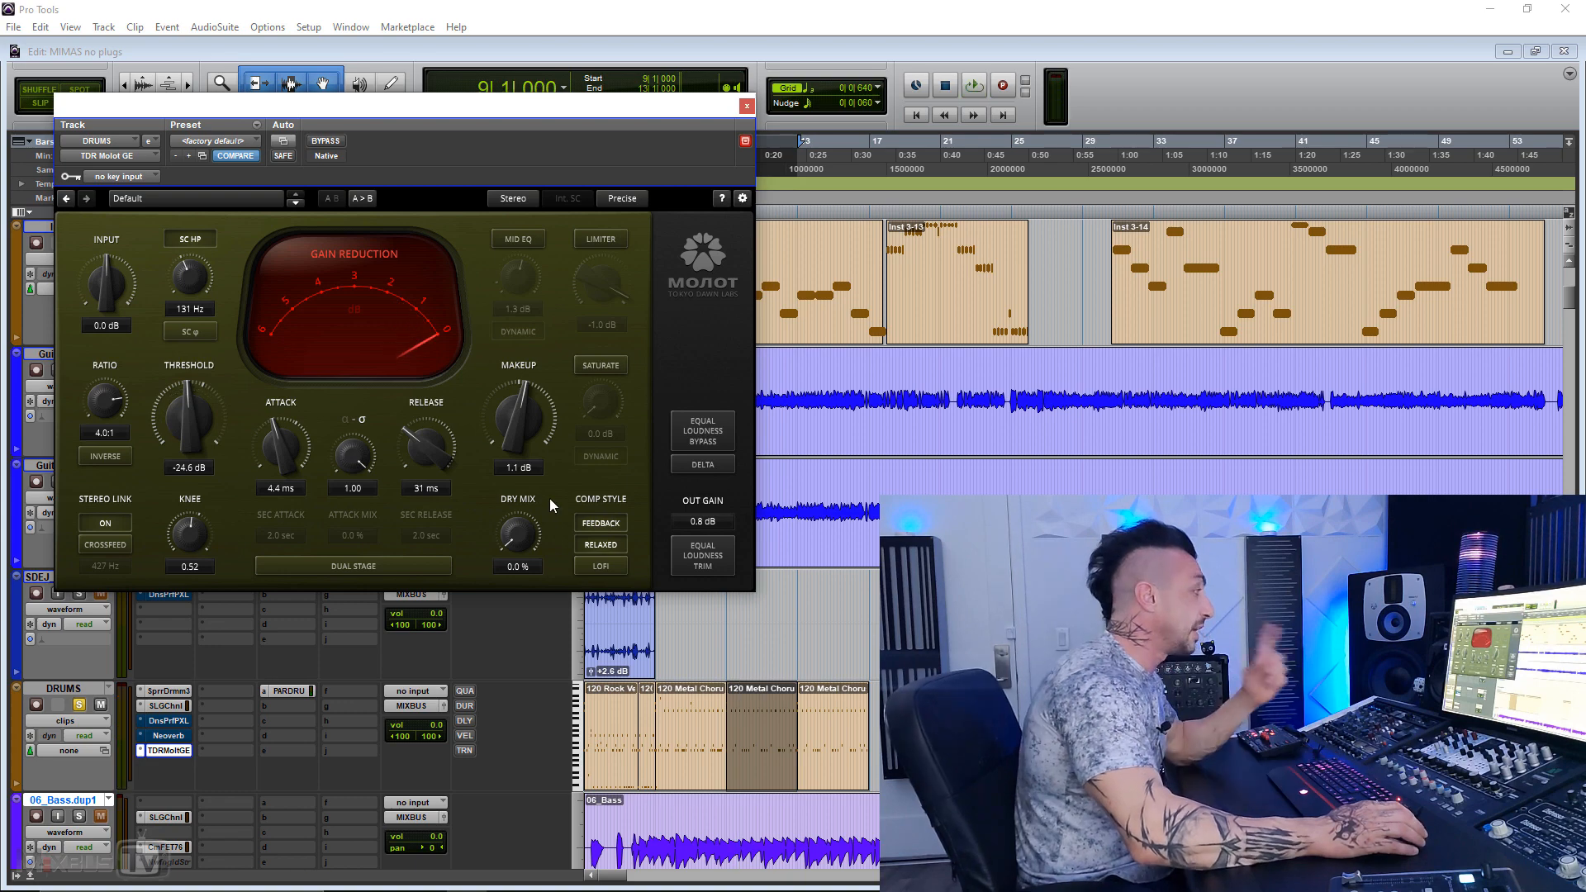
pyautogui.click(594, 523)
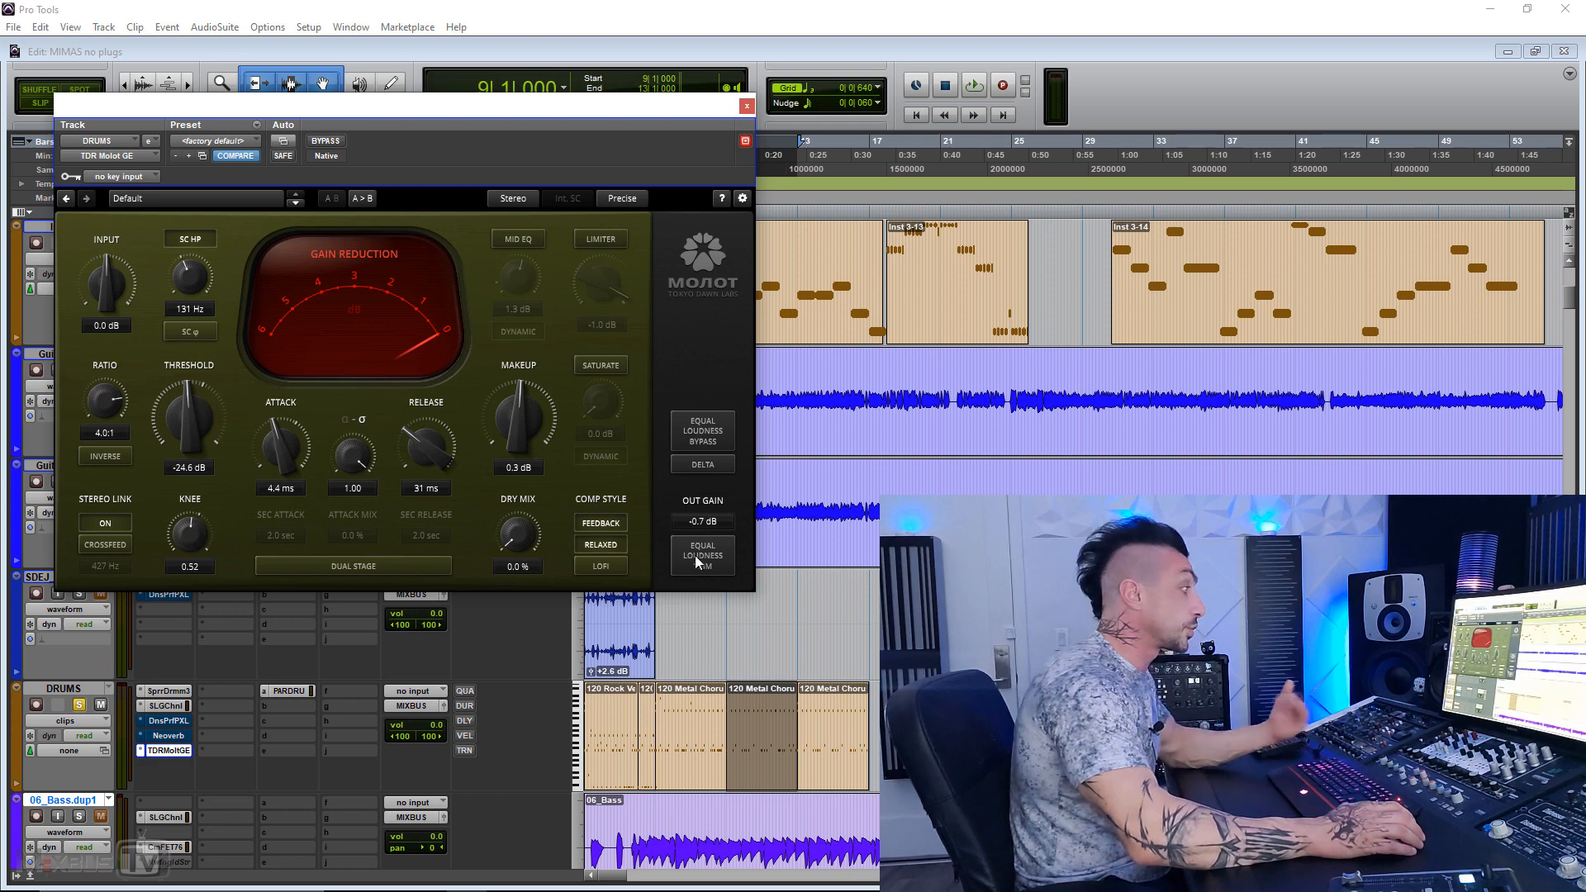
# Step: During playback, drive the makeup gain up to 12.0 dB while compensating with -9.7 dB output gain, and compare with bypass
pyautogui.press('space')
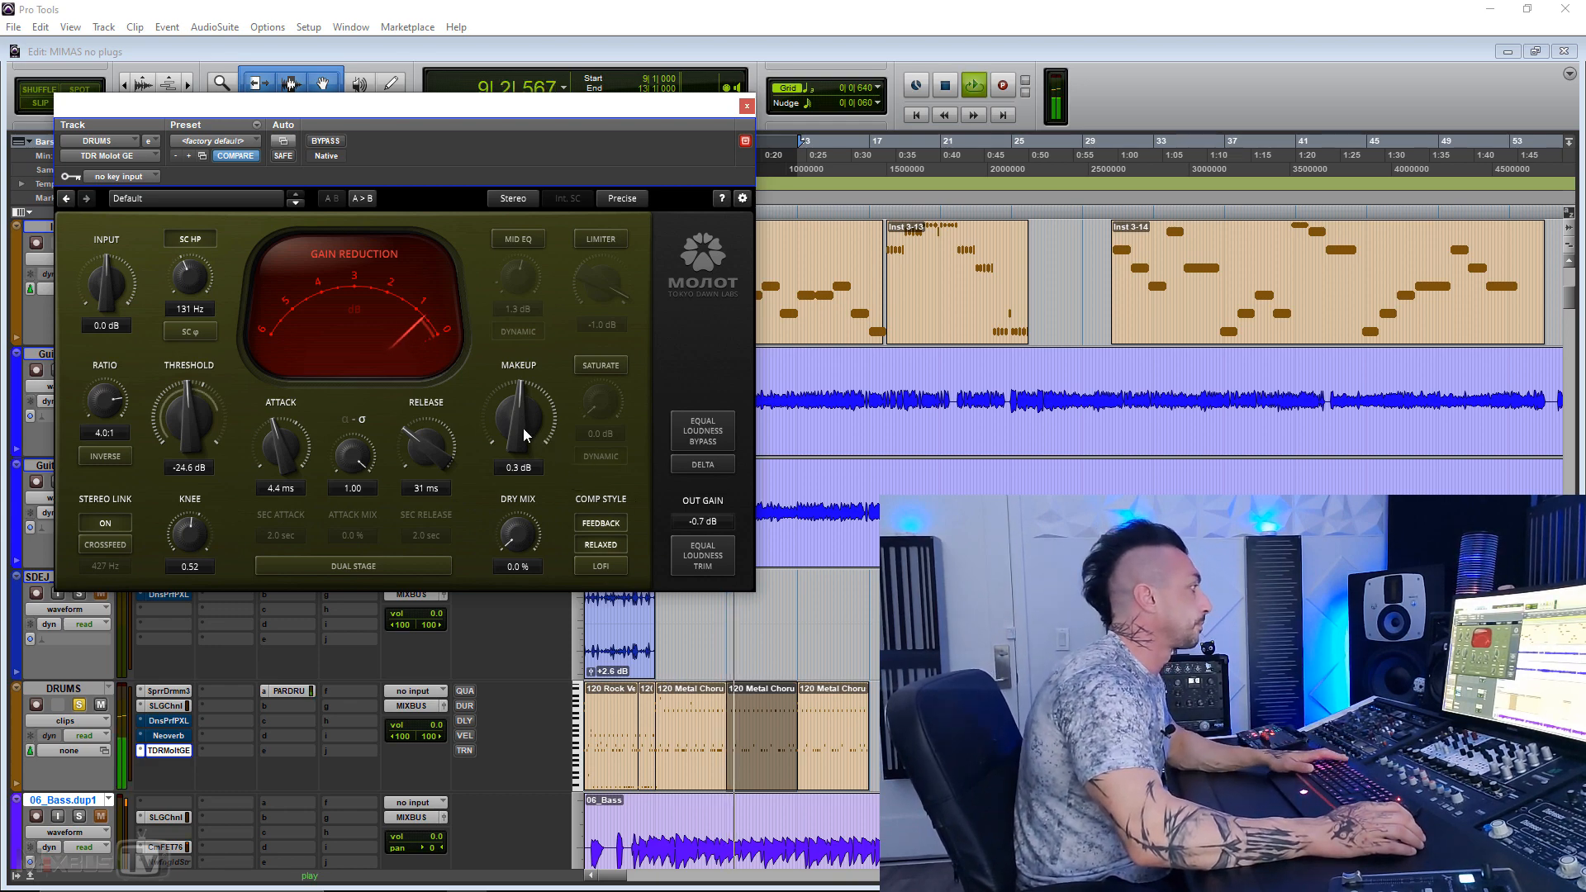
pyautogui.moveTo(518, 428); pyautogui.dragTo(517, 395)
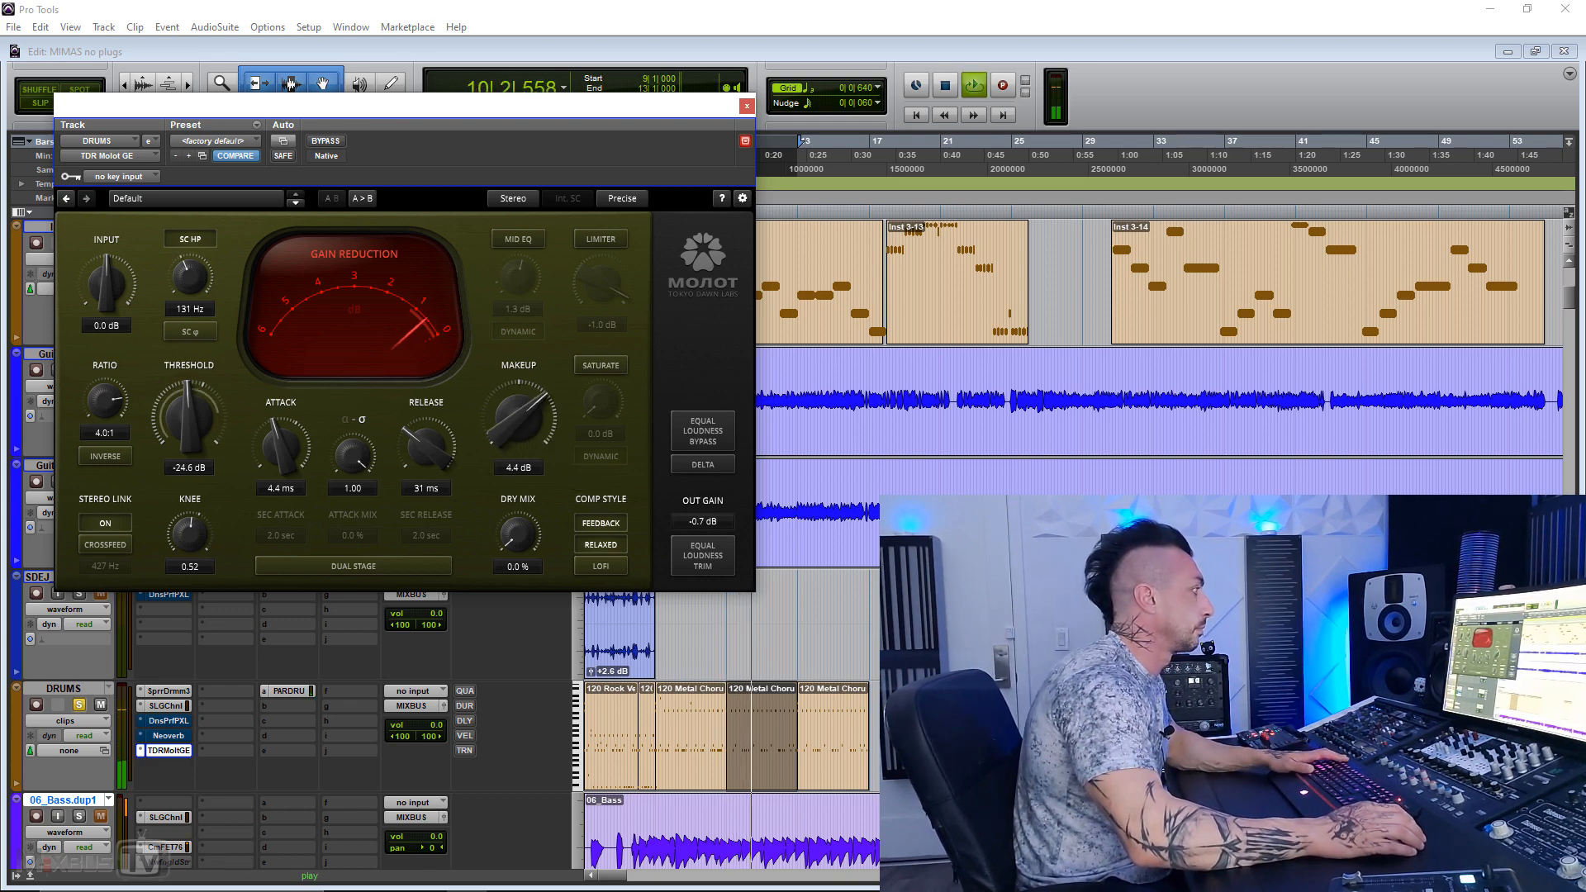
pyautogui.moveTo(685, 523); pyautogui.dragTo(686, 541)
pyautogui.moveTo(522, 425); pyautogui.dragTo(522, 392)
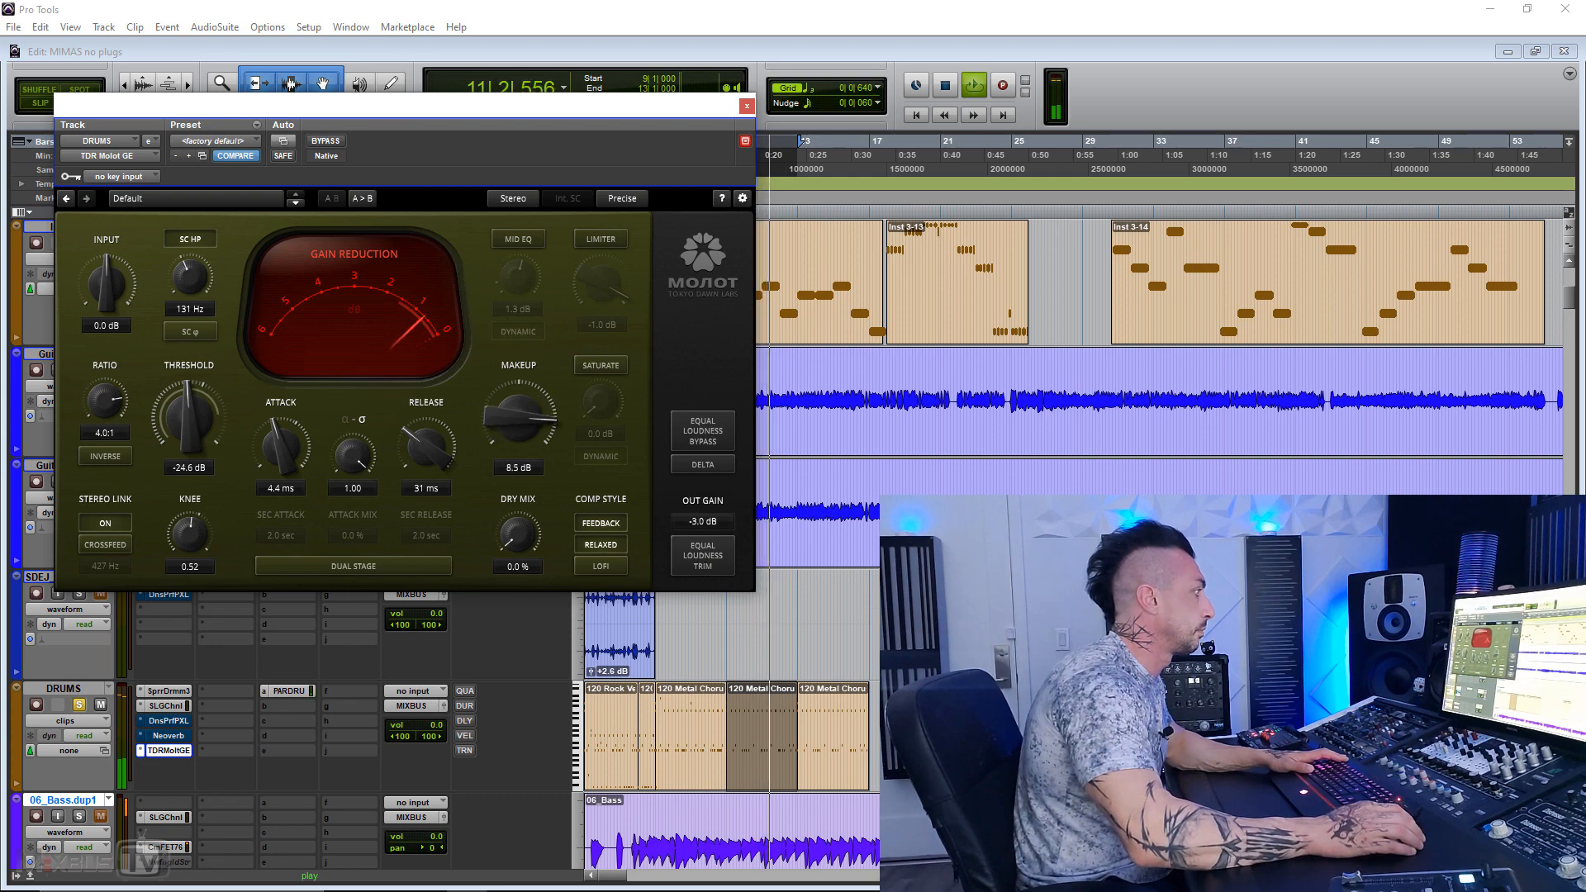
pyautogui.moveTo(712, 525); pyautogui.dragTo(712, 555)
pyautogui.moveTo(513, 420); pyautogui.dragTo(512, 391)
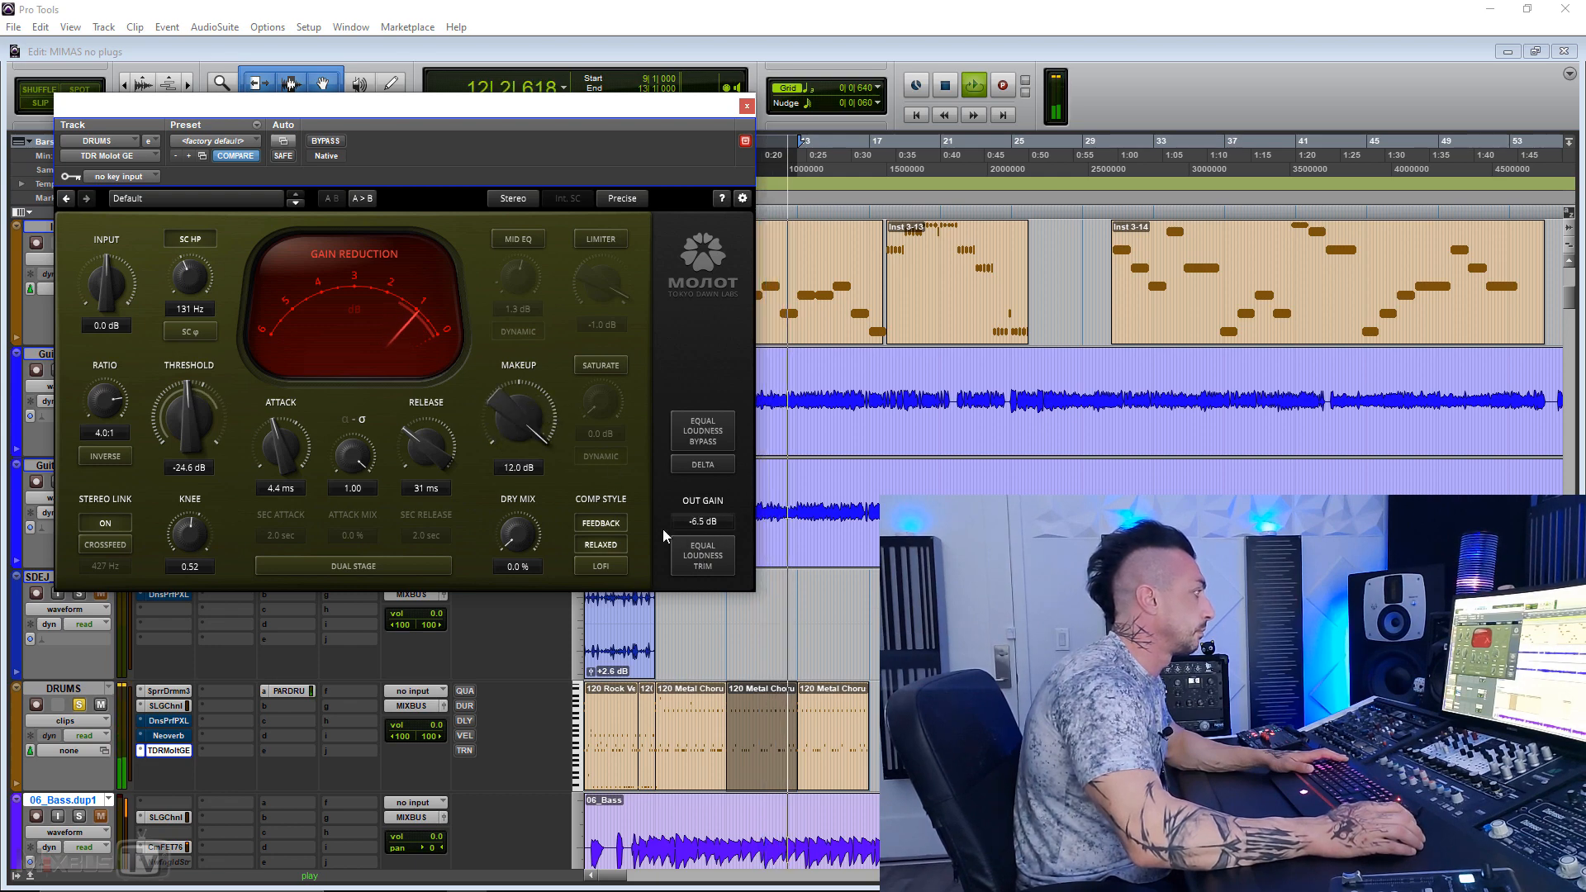
pyautogui.moveTo(690, 522); pyautogui.dragTo(691, 557)
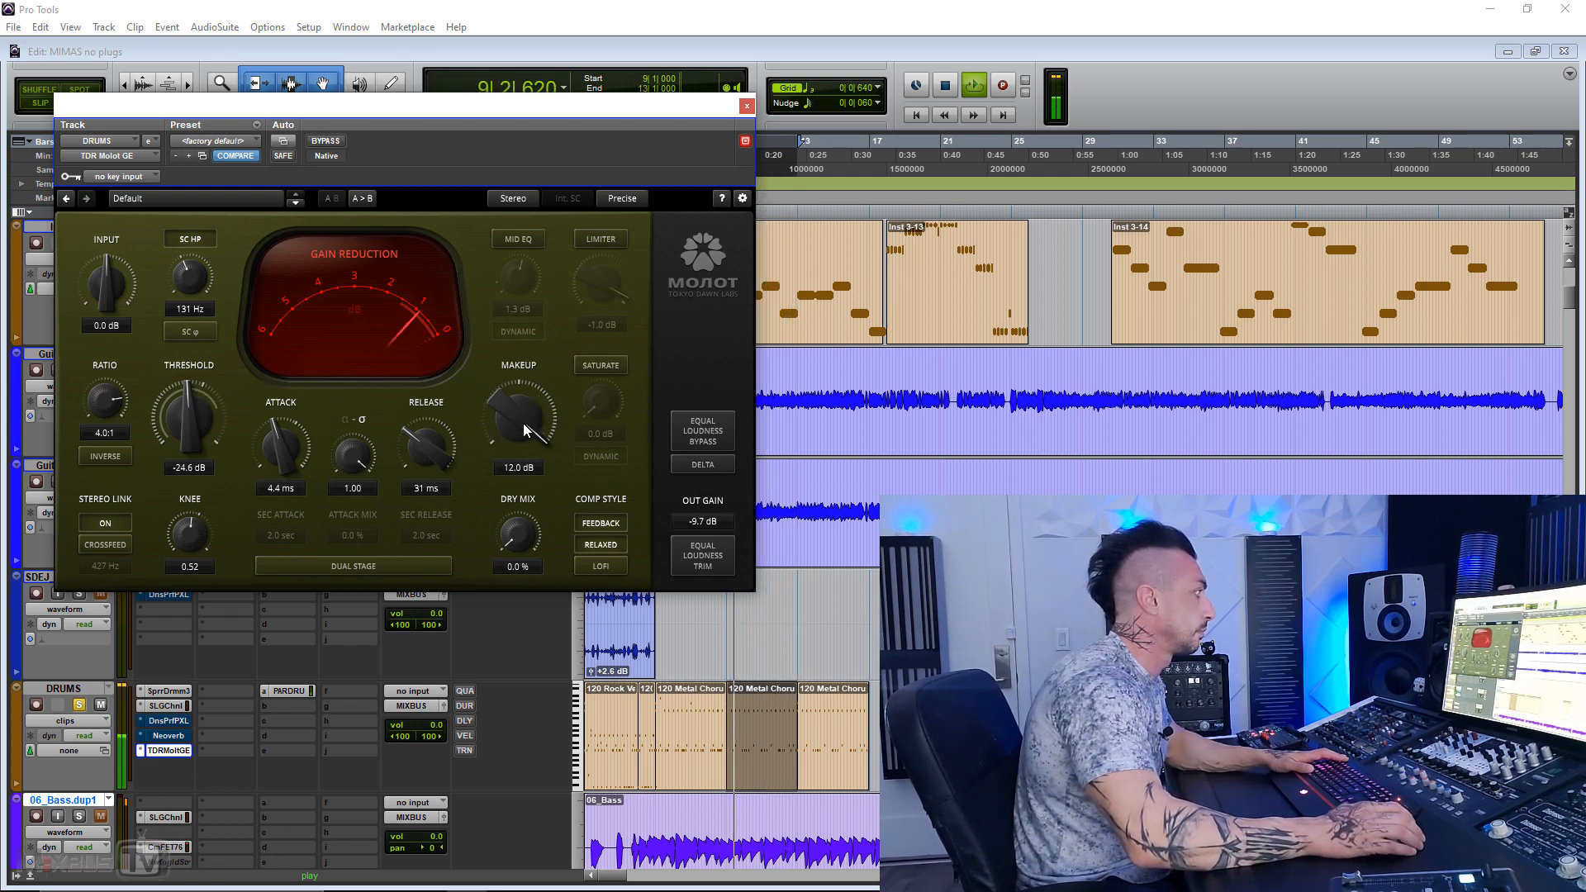
pyautogui.click(324, 138)
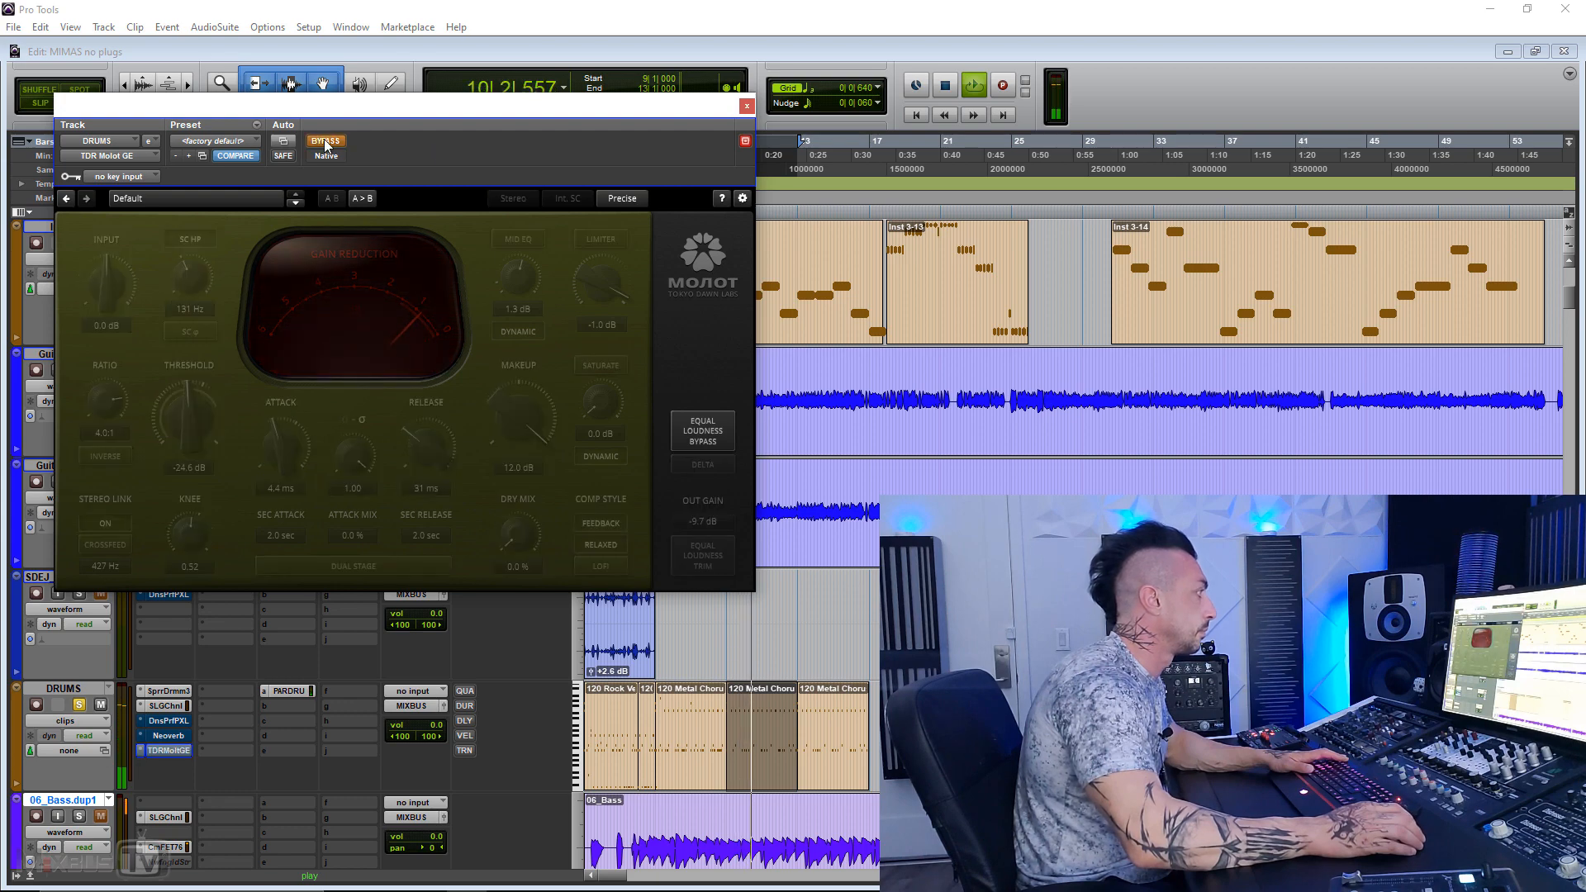
pyautogui.click(324, 139)
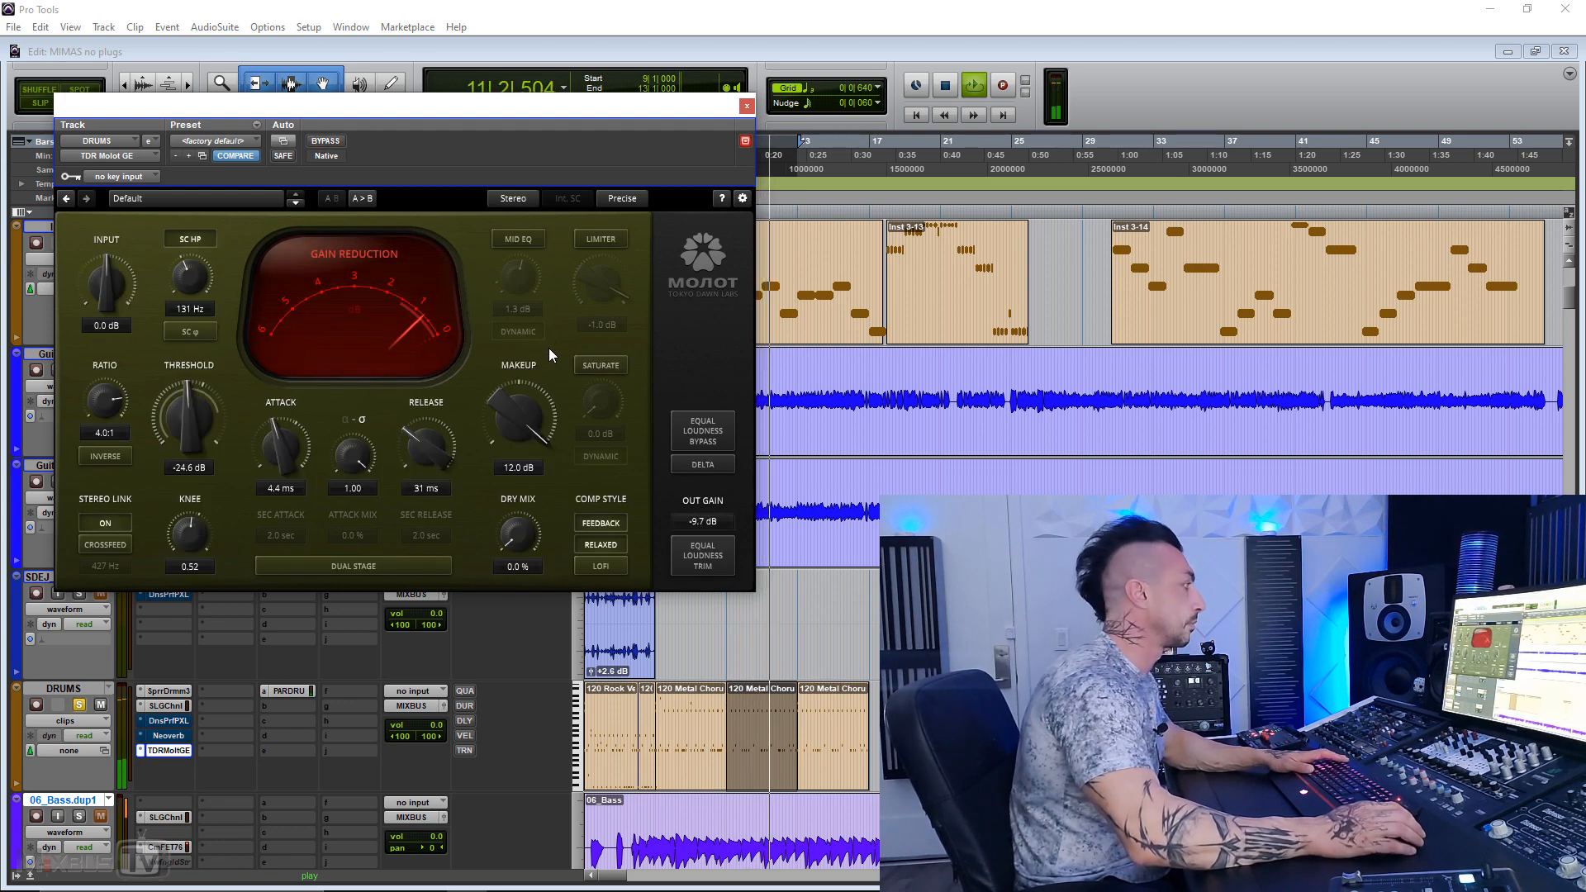
# Step: Reduce the makeup gain to 8.1 dB, match the output to -8.8 dB with Equal Loudness Trim, and stop playback
pyautogui.moveTo(537, 406); pyautogui.dragTo(537, 448)
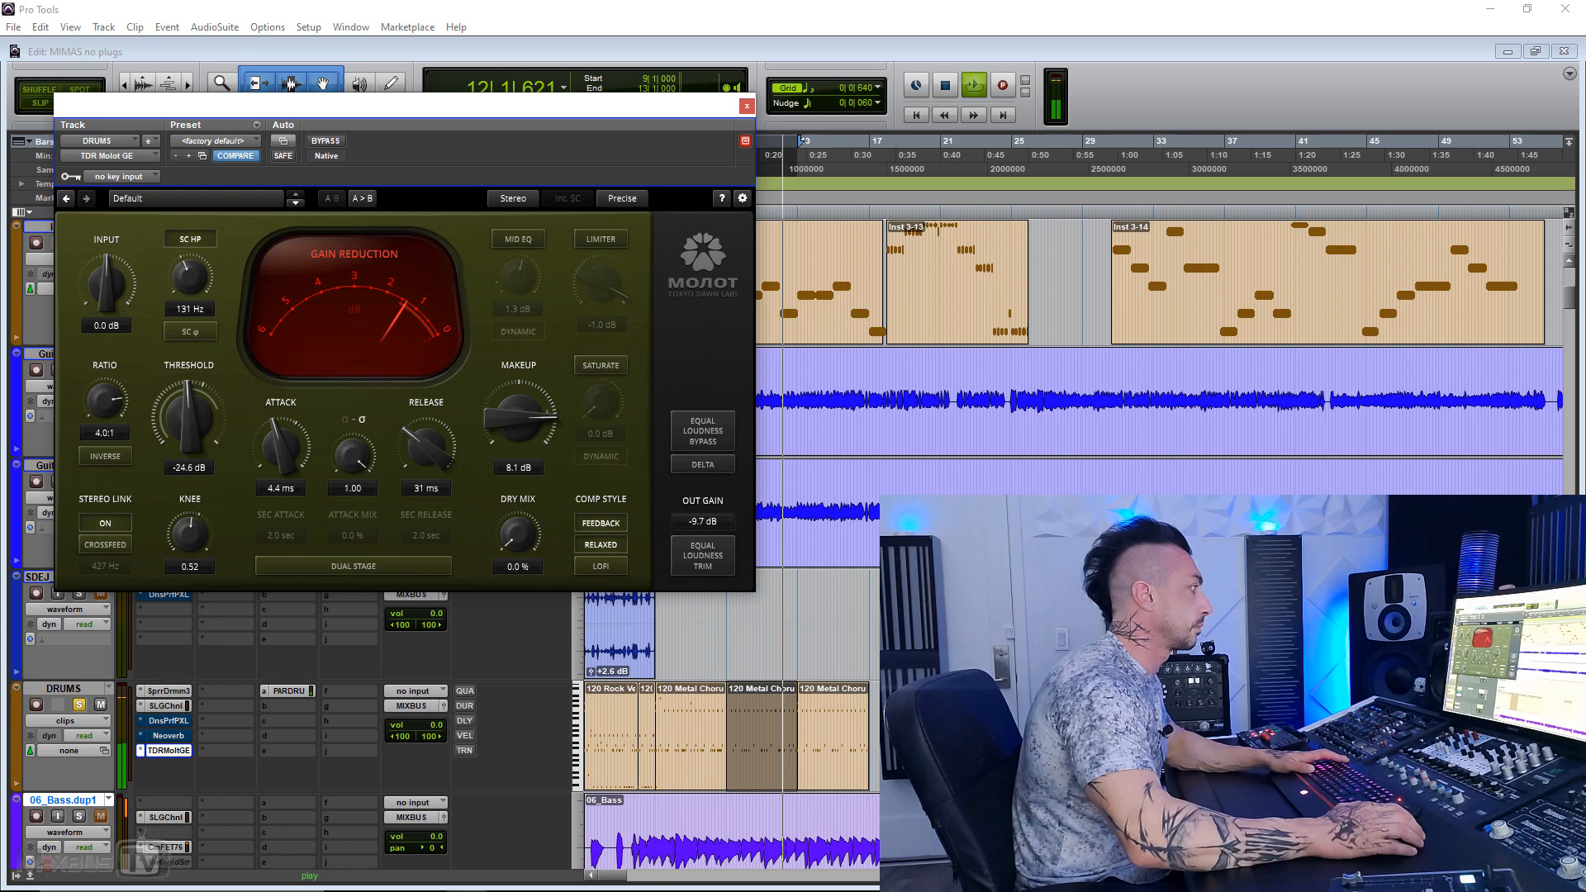
pyautogui.click(706, 560)
pyautogui.press('space')
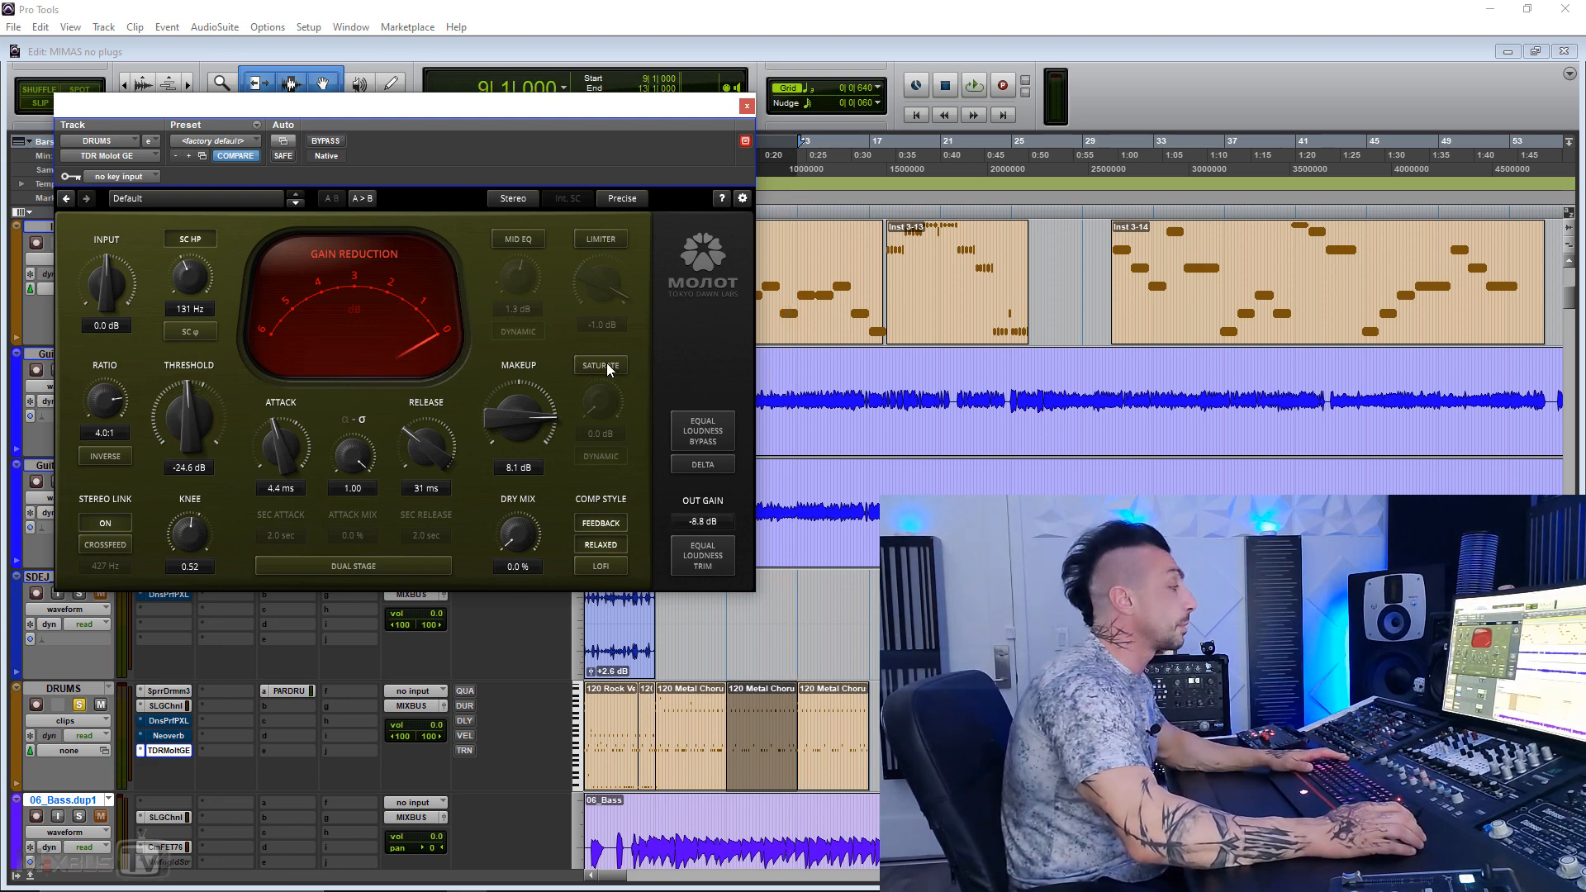
# Step: Enable Saturate, raise the makeup gain to 11.5 dB during playback, and compare the saturated drums with bypass
pyautogui.click(608, 366)
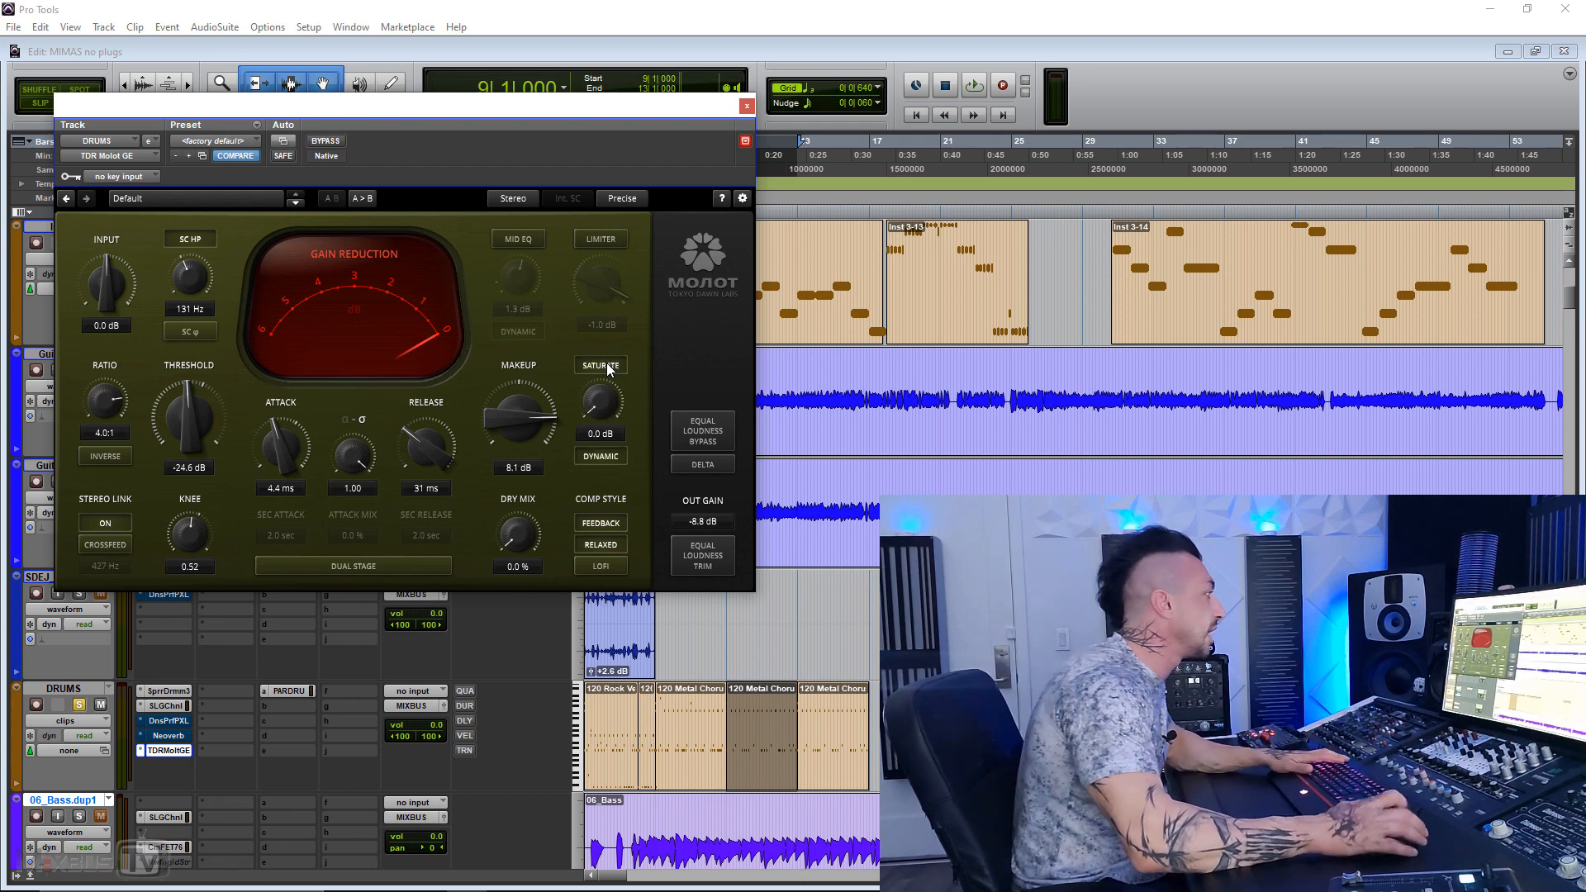
pyautogui.press('space')
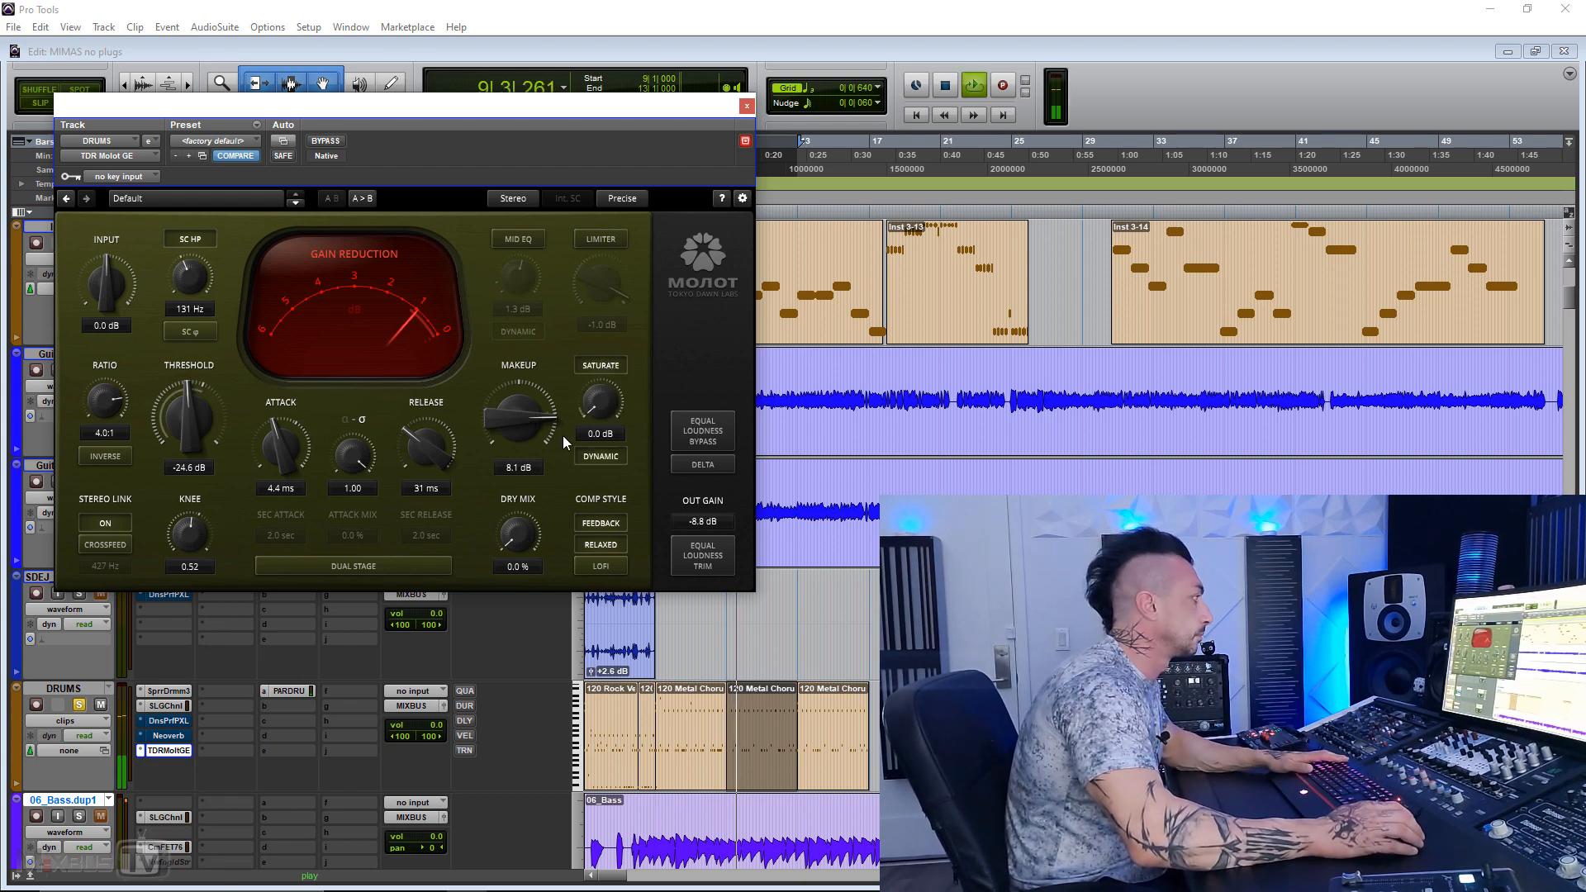
pyautogui.moveTo(514, 408); pyautogui.dragTo(514, 386)
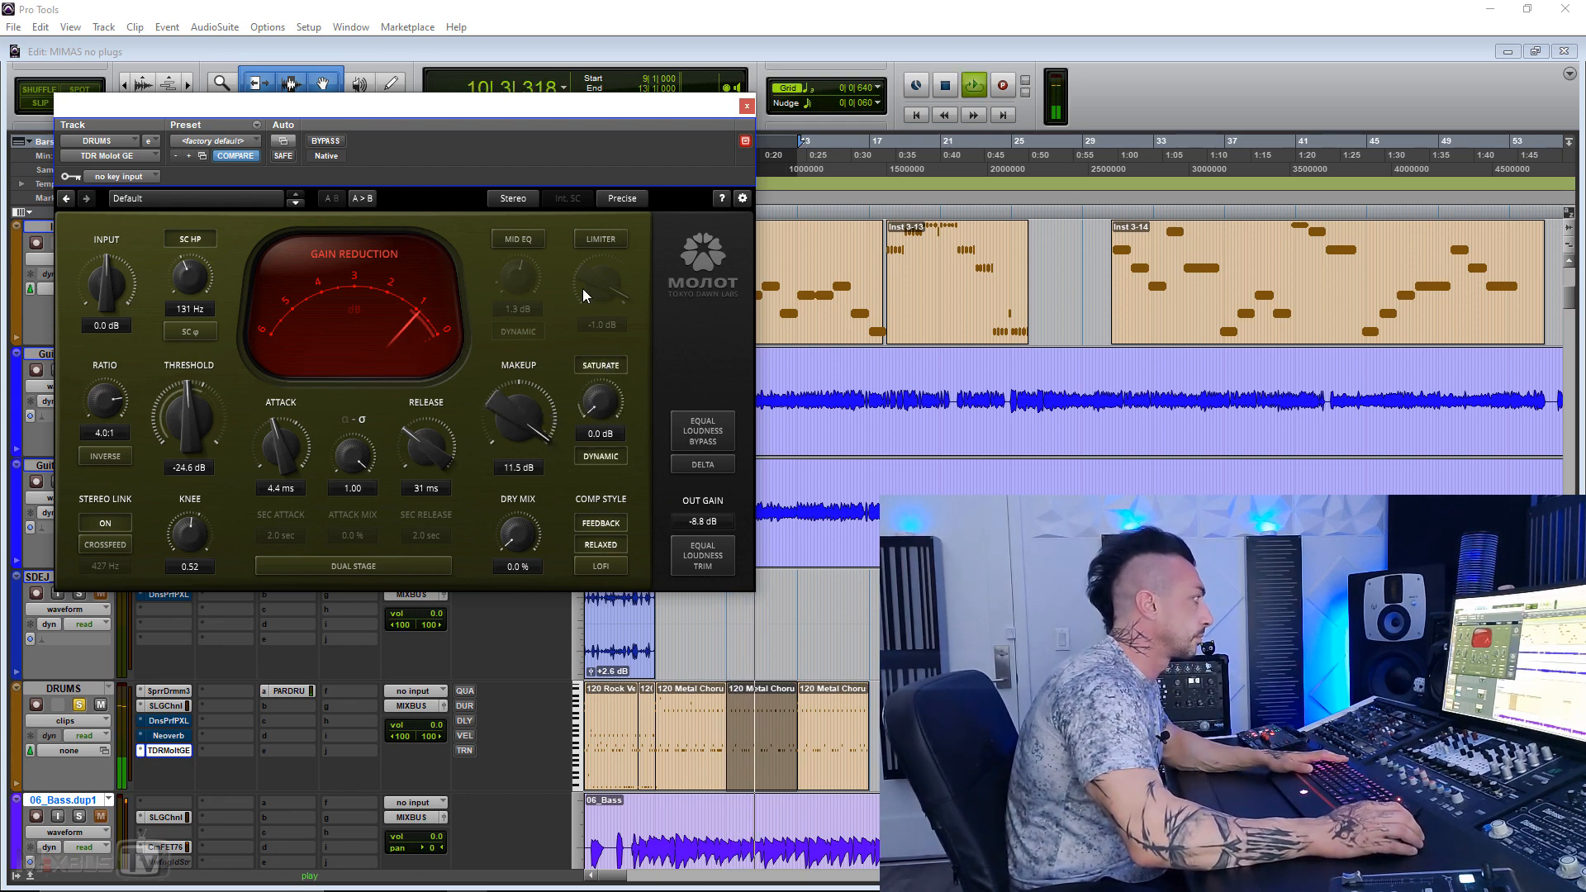
pyautogui.click(335, 142)
pyautogui.click(335, 142)
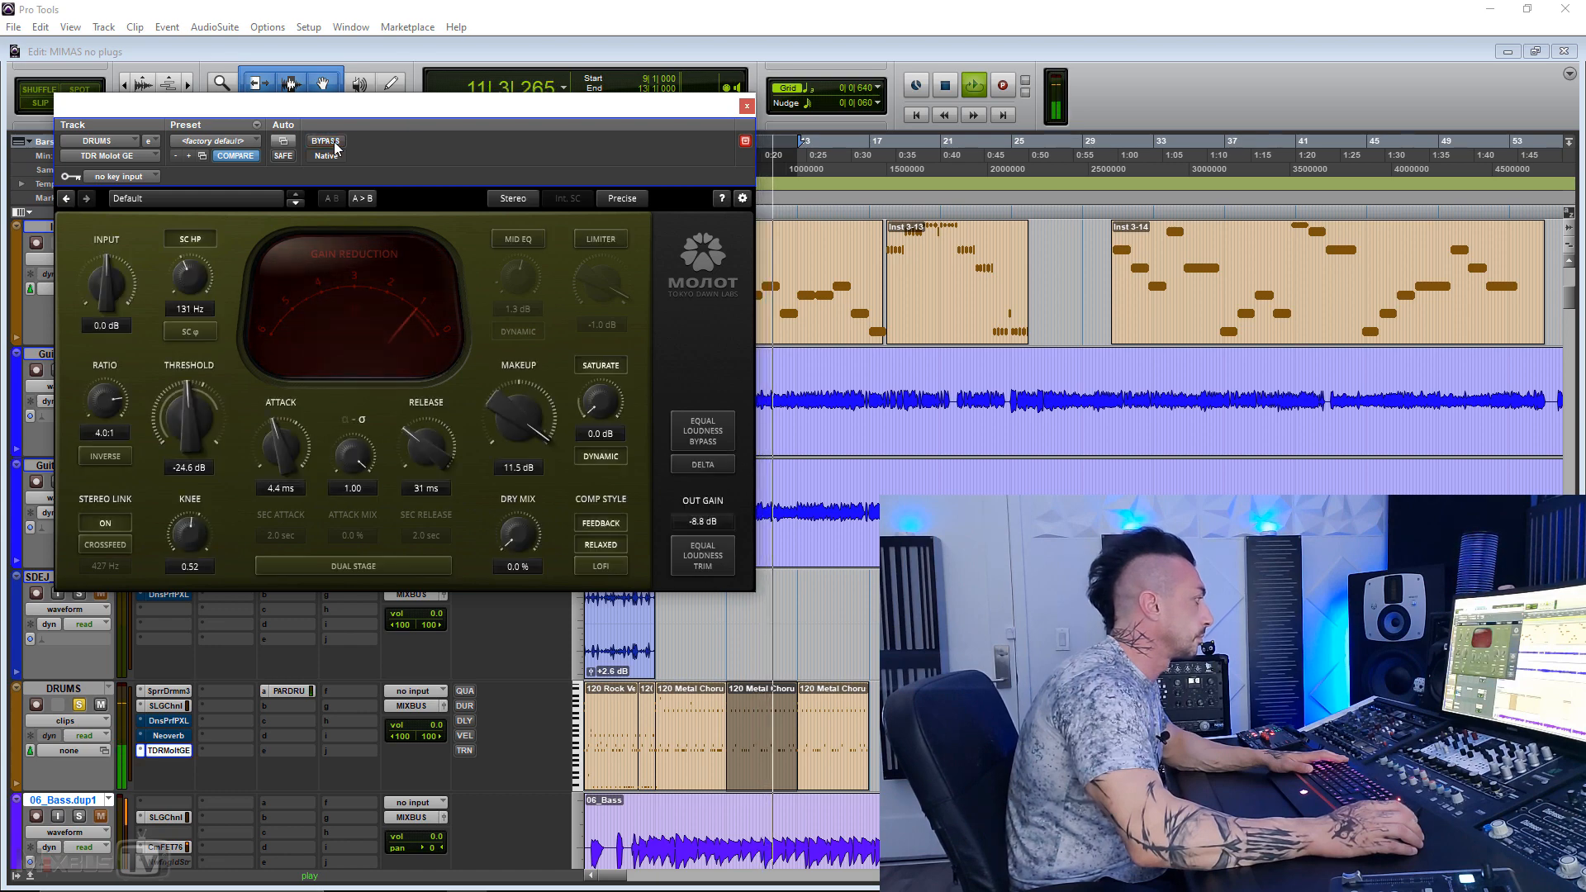
# Step: During playback, try saturation amounts of 10.3 dB and 8.5 dB, switch off Dynamic, and raise the saturation to 14.2 dB
pyautogui.moveTo(600, 420); pyautogui.dragTo(599, 390)
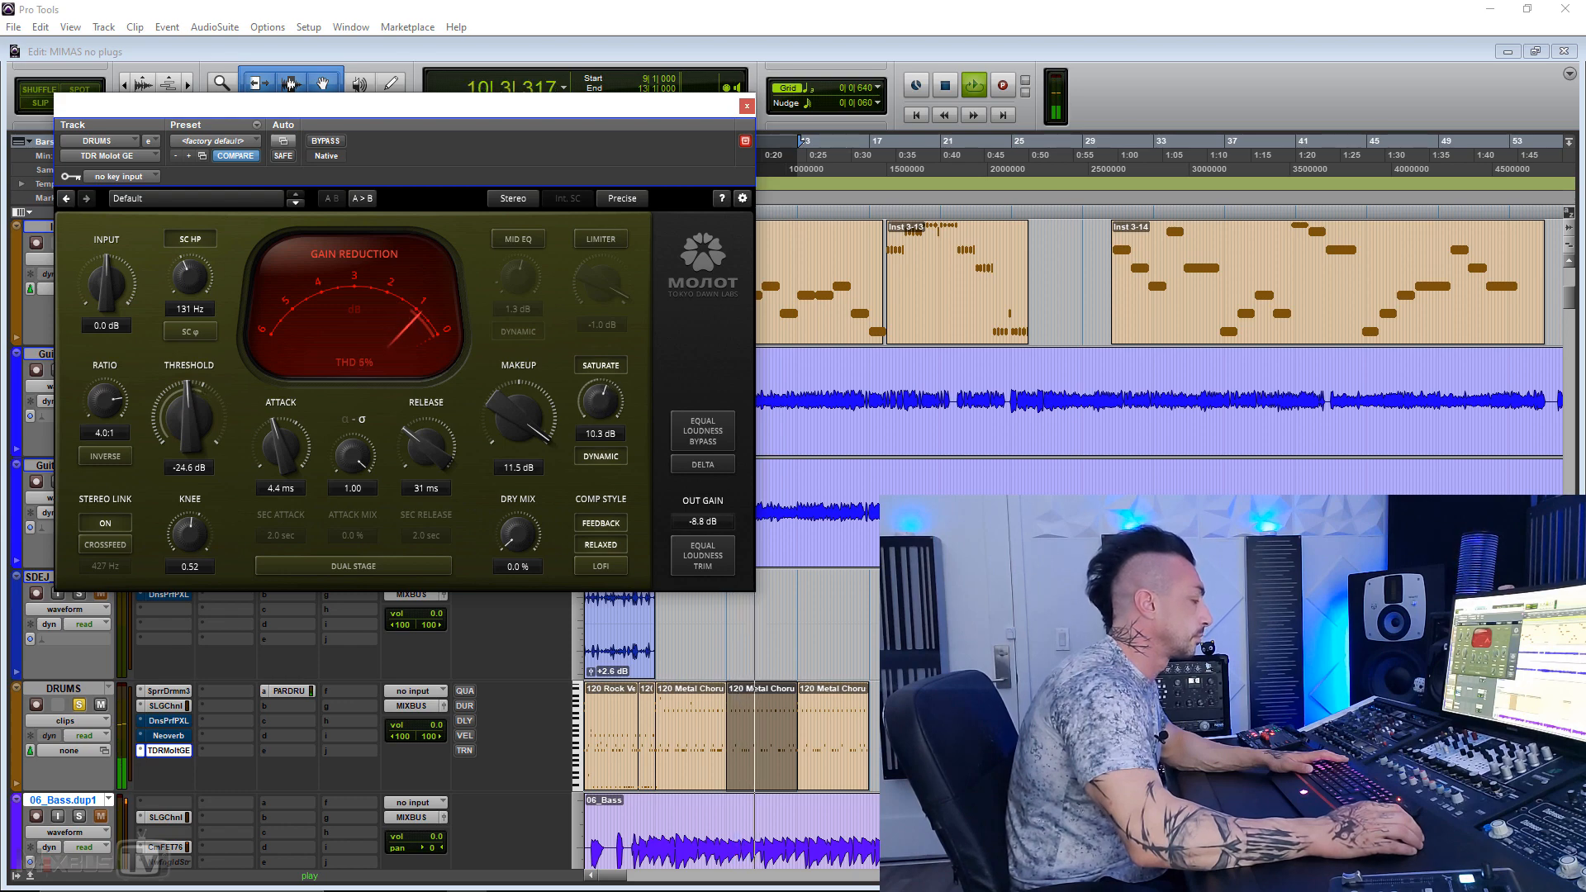
pyautogui.moveTo(600, 389); pyautogui.dragTo(600, 397)
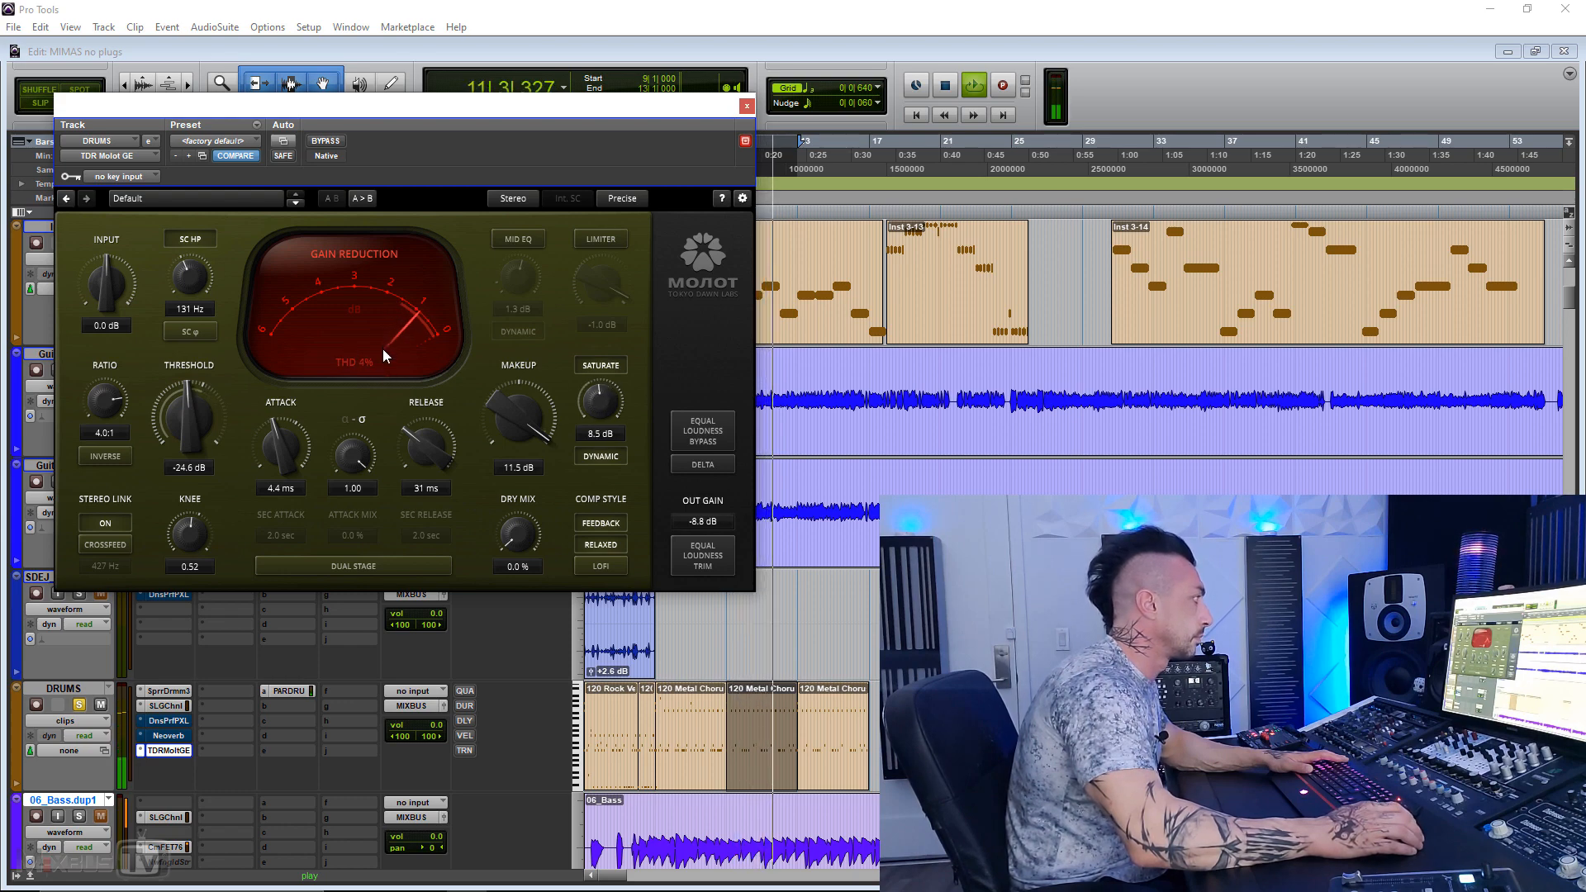
pyautogui.click(597, 463)
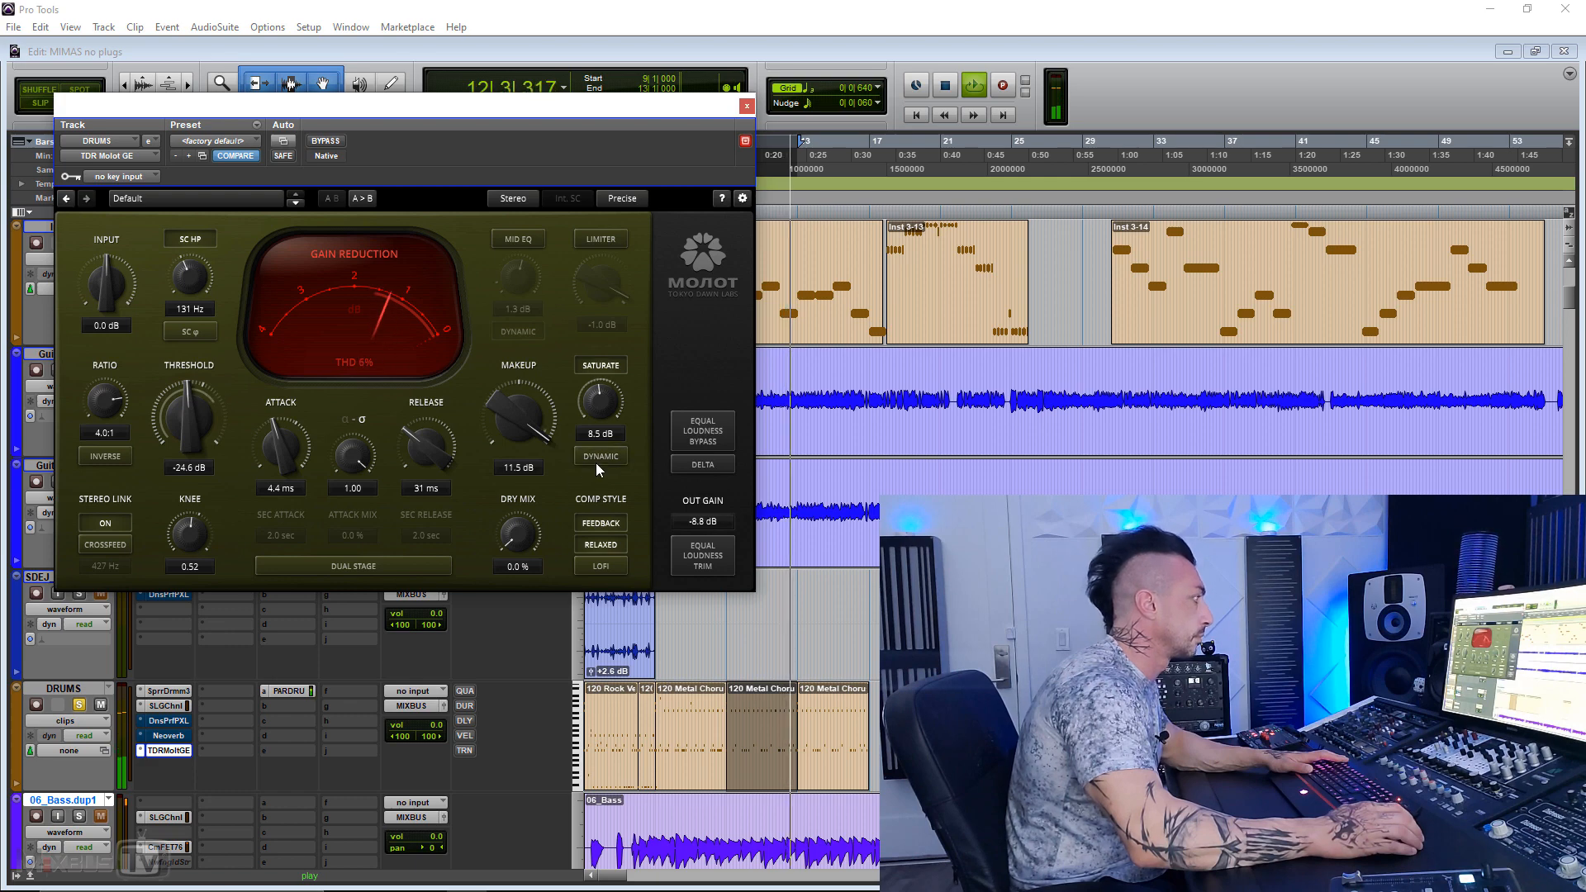
pyautogui.moveTo(601, 399); pyautogui.dragTo(602, 387)
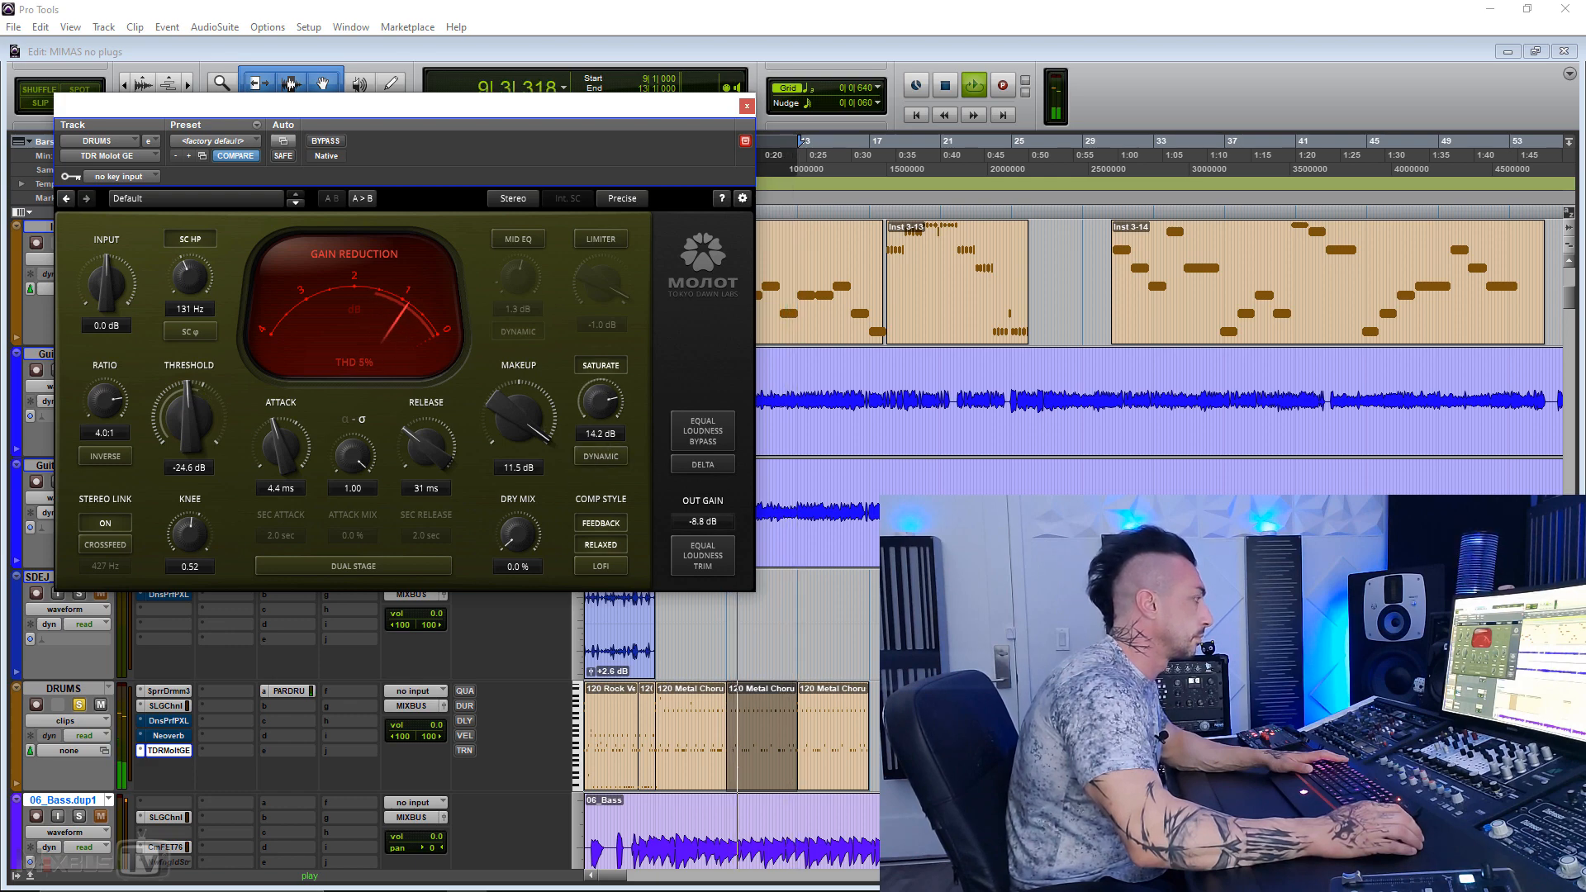
# Step: Compare Dynamic saturation on and off, leaving it off, reduce the saturation to 10.3 dB, and stop playback
pyautogui.click(596, 460)
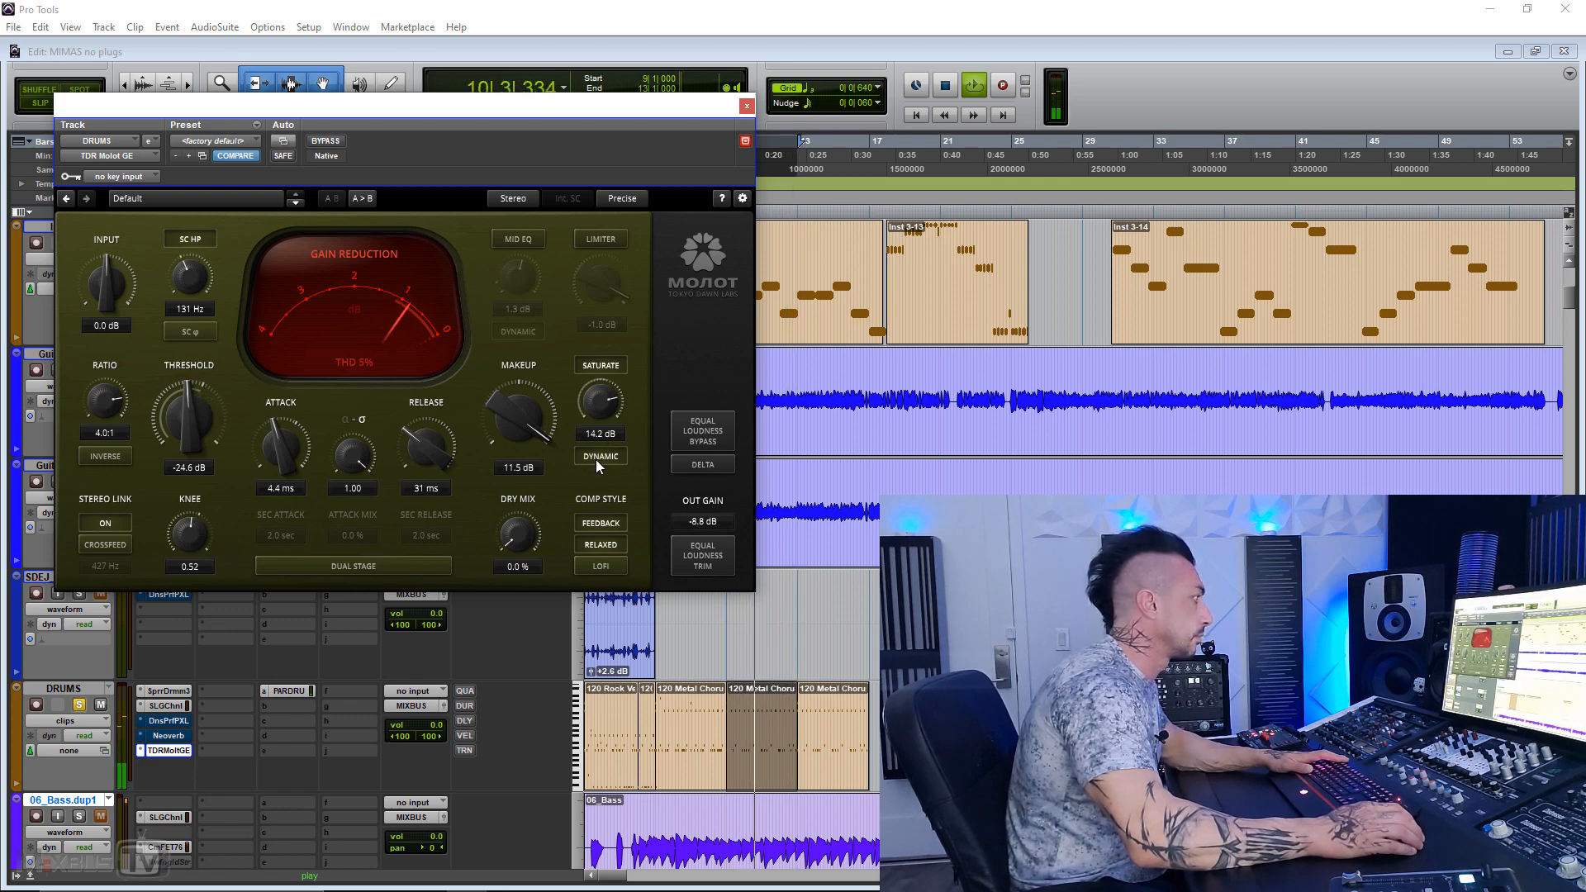
pyautogui.click(597, 457)
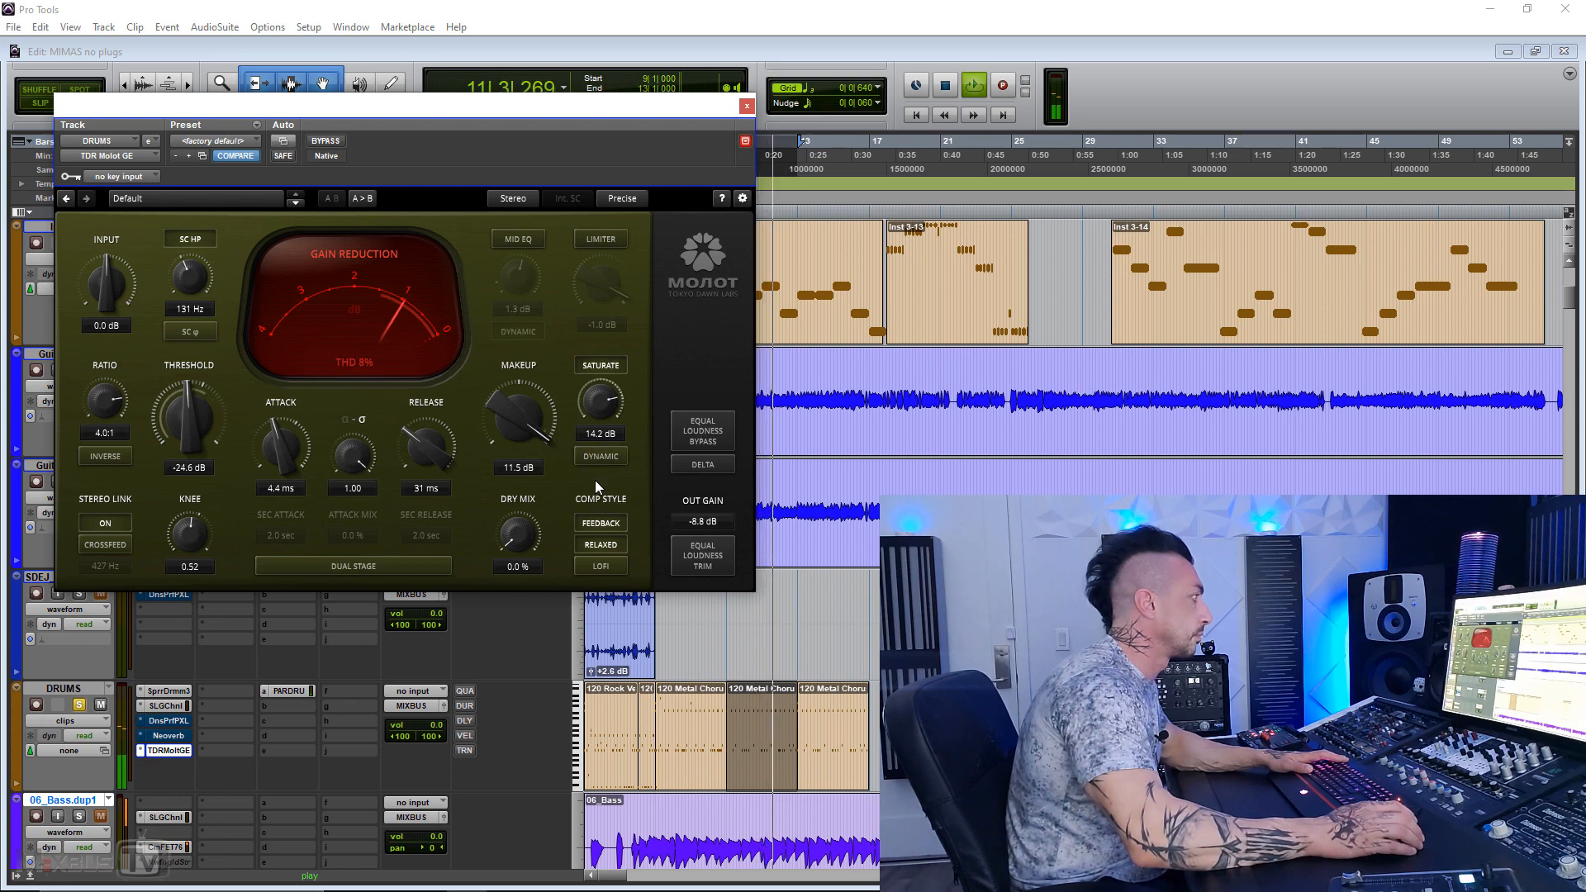
pyautogui.moveTo(601, 401); pyautogui.dragTo(600, 414)
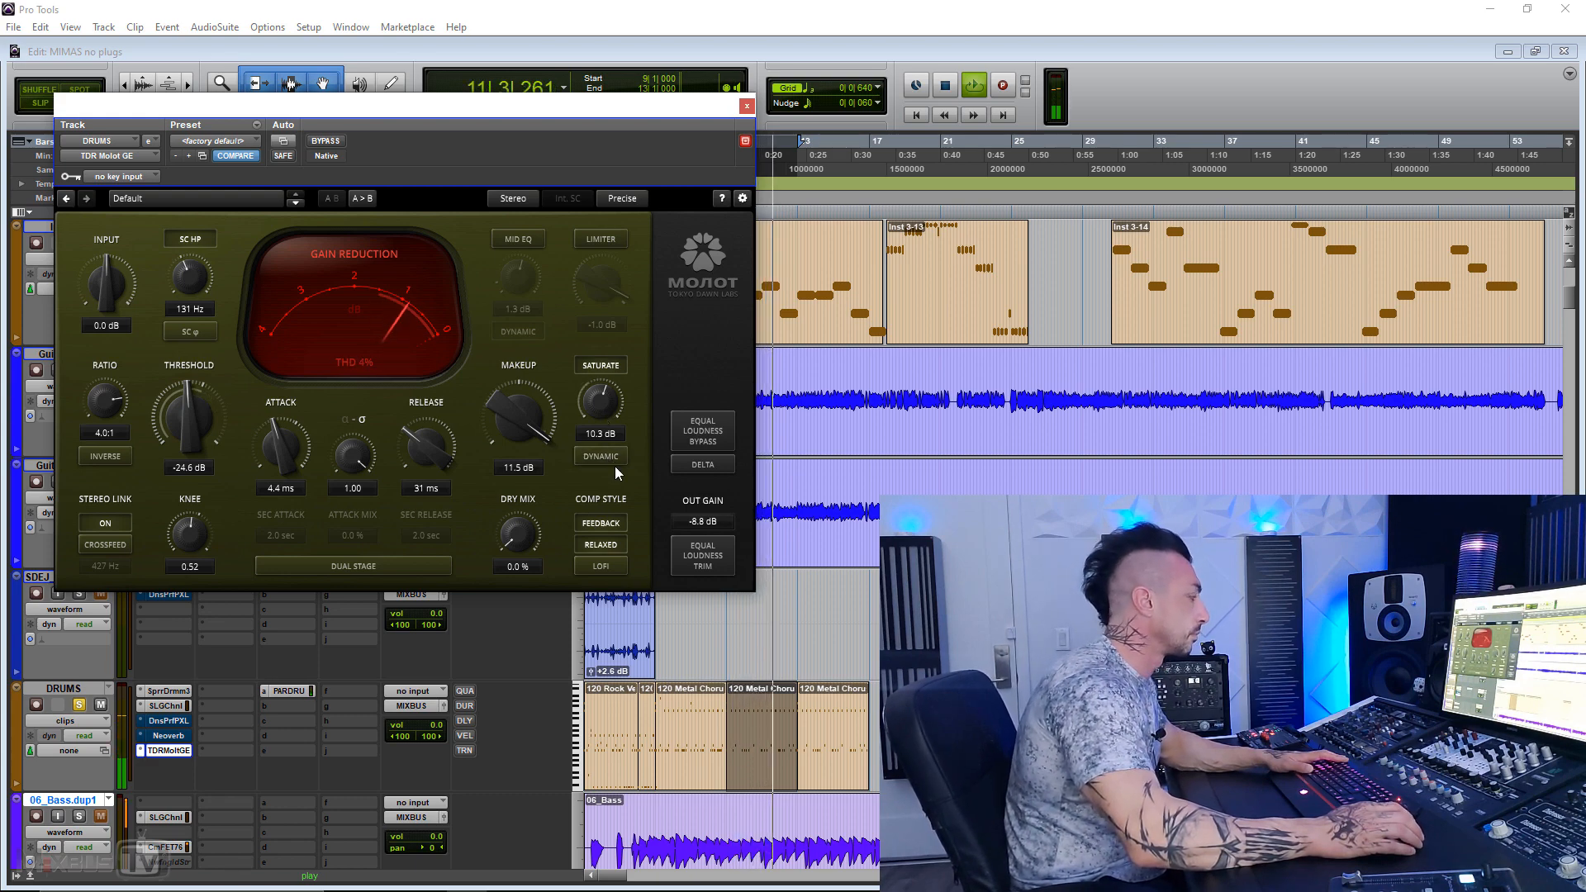
pyautogui.press('space')
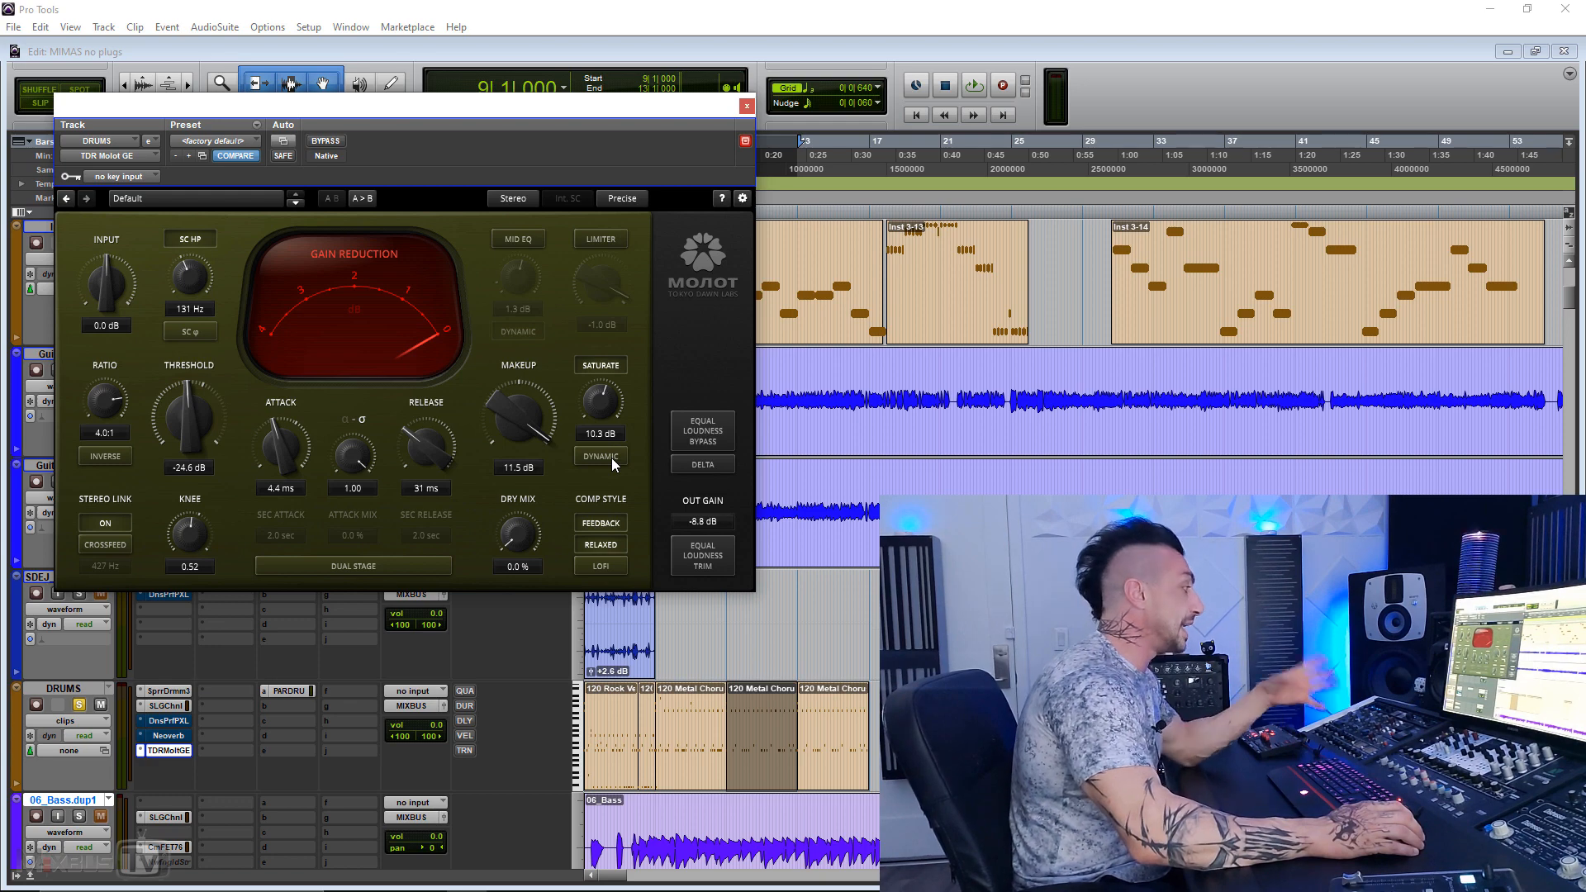
# Step: Replay the drums, turn Dynamic saturation back on to hear the difference, and stop playback
pyautogui.press('space')
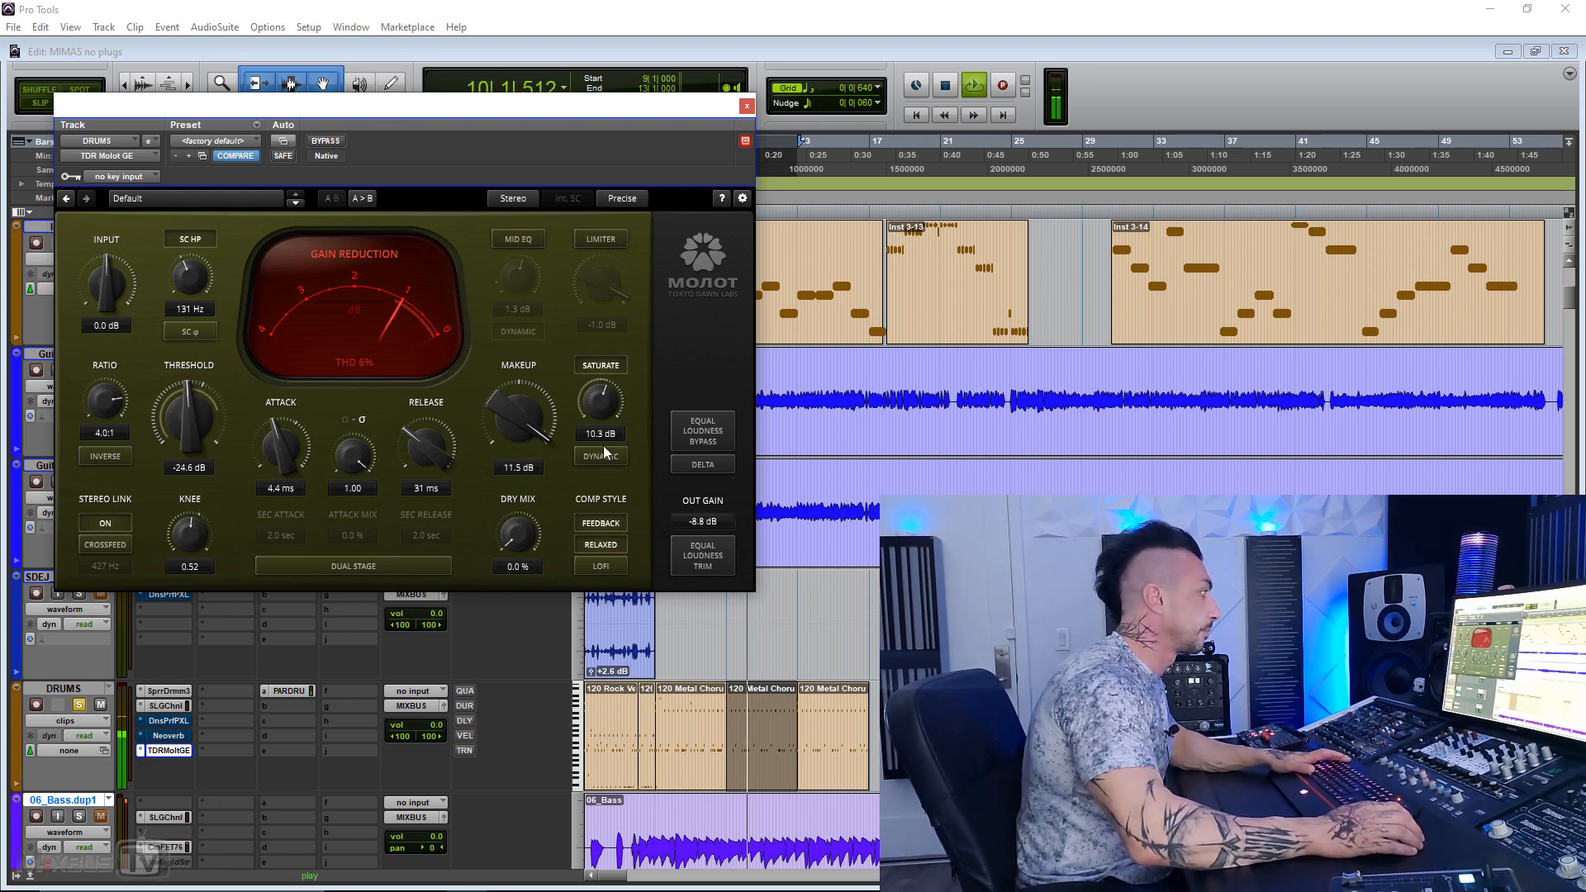
pyautogui.click(604, 456)
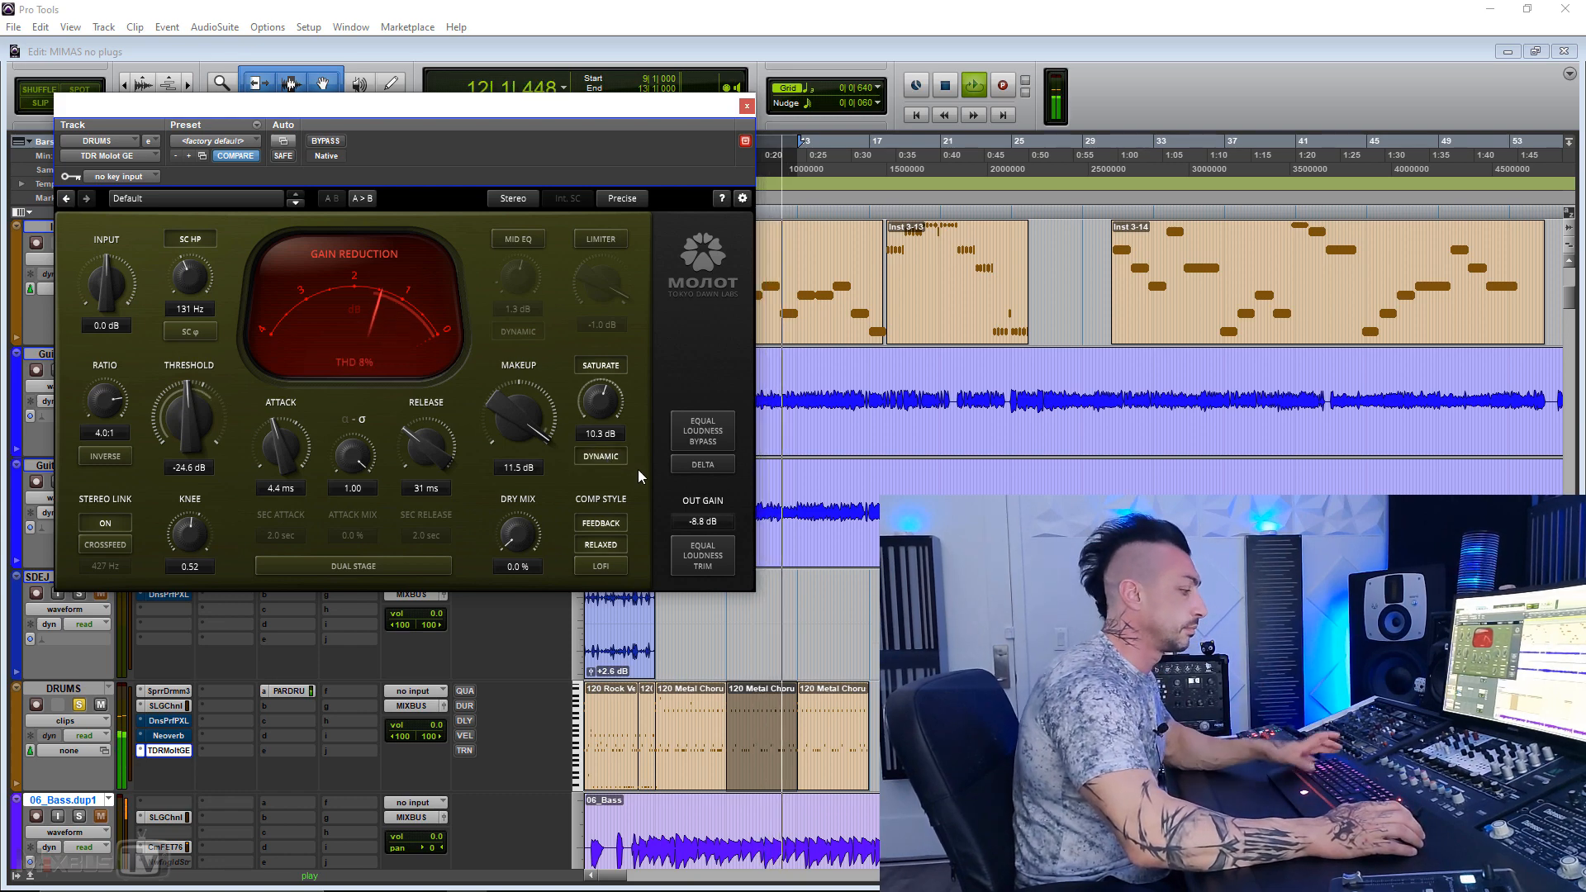
pyautogui.press('space')
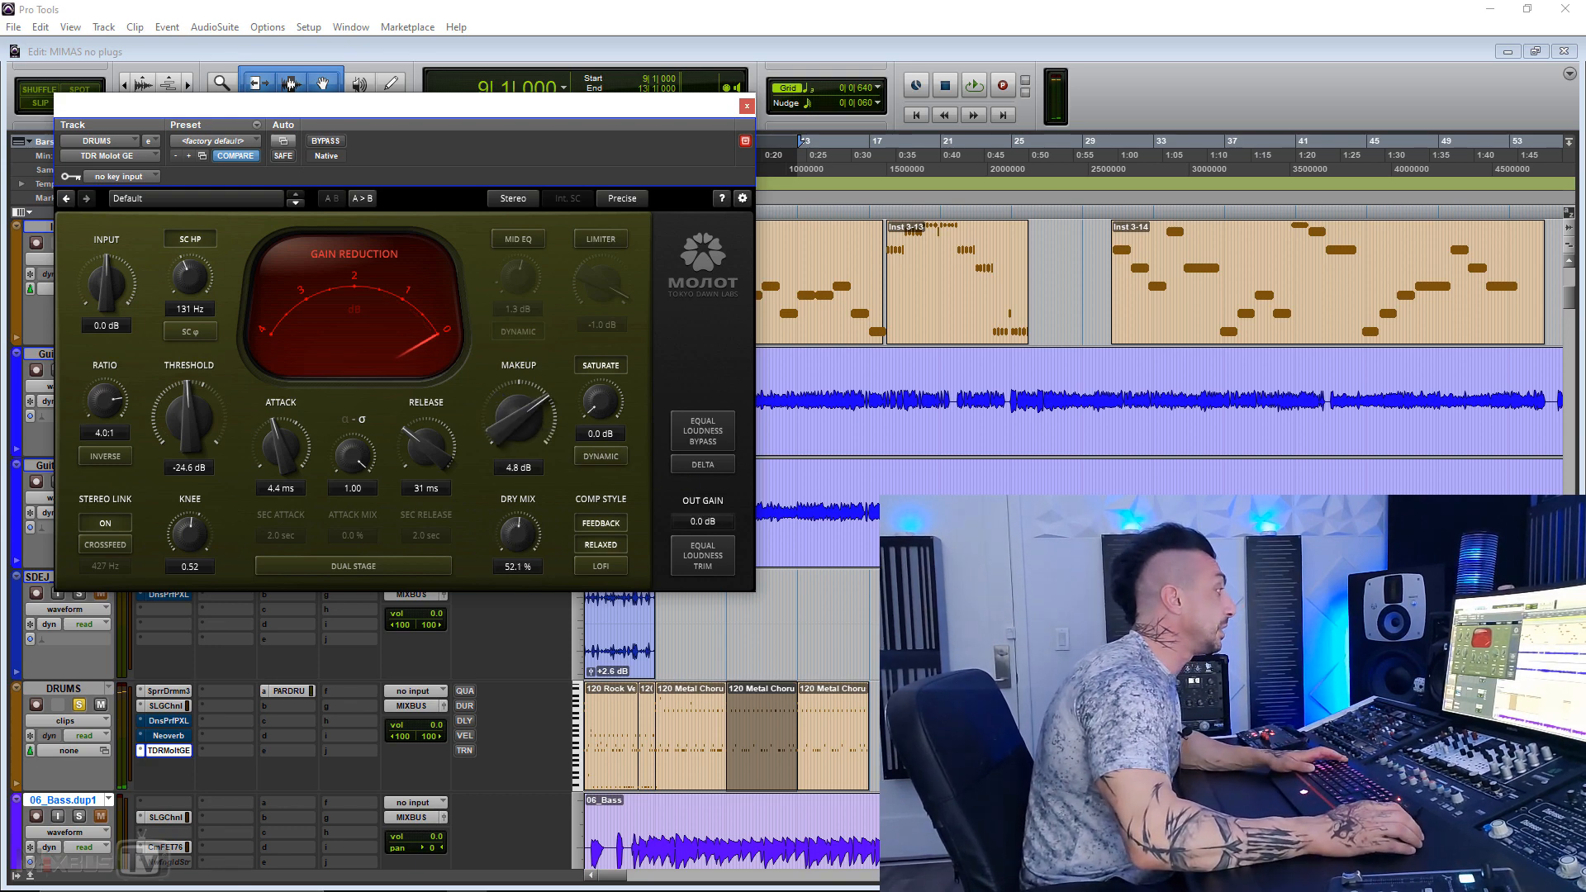
# Step: During playback, enable the limiter, lower it to -10.0 dB, and compare the limited drums with bypass
pyautogui.press('space')
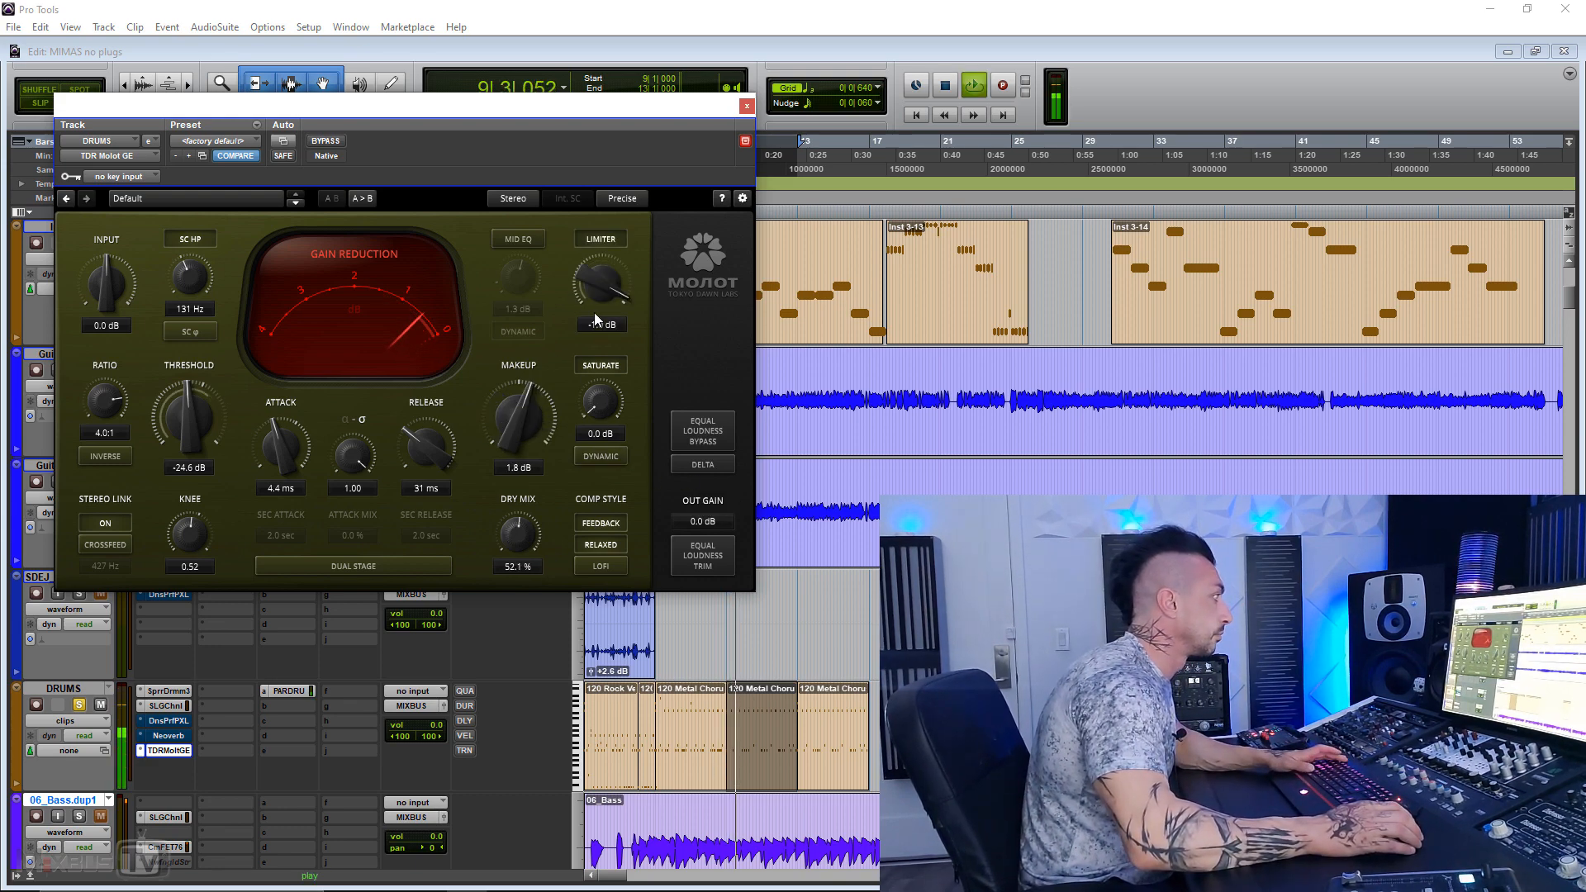
pyautogui.moveTo(582, 276); pyautogui.dragTo(581, 309)
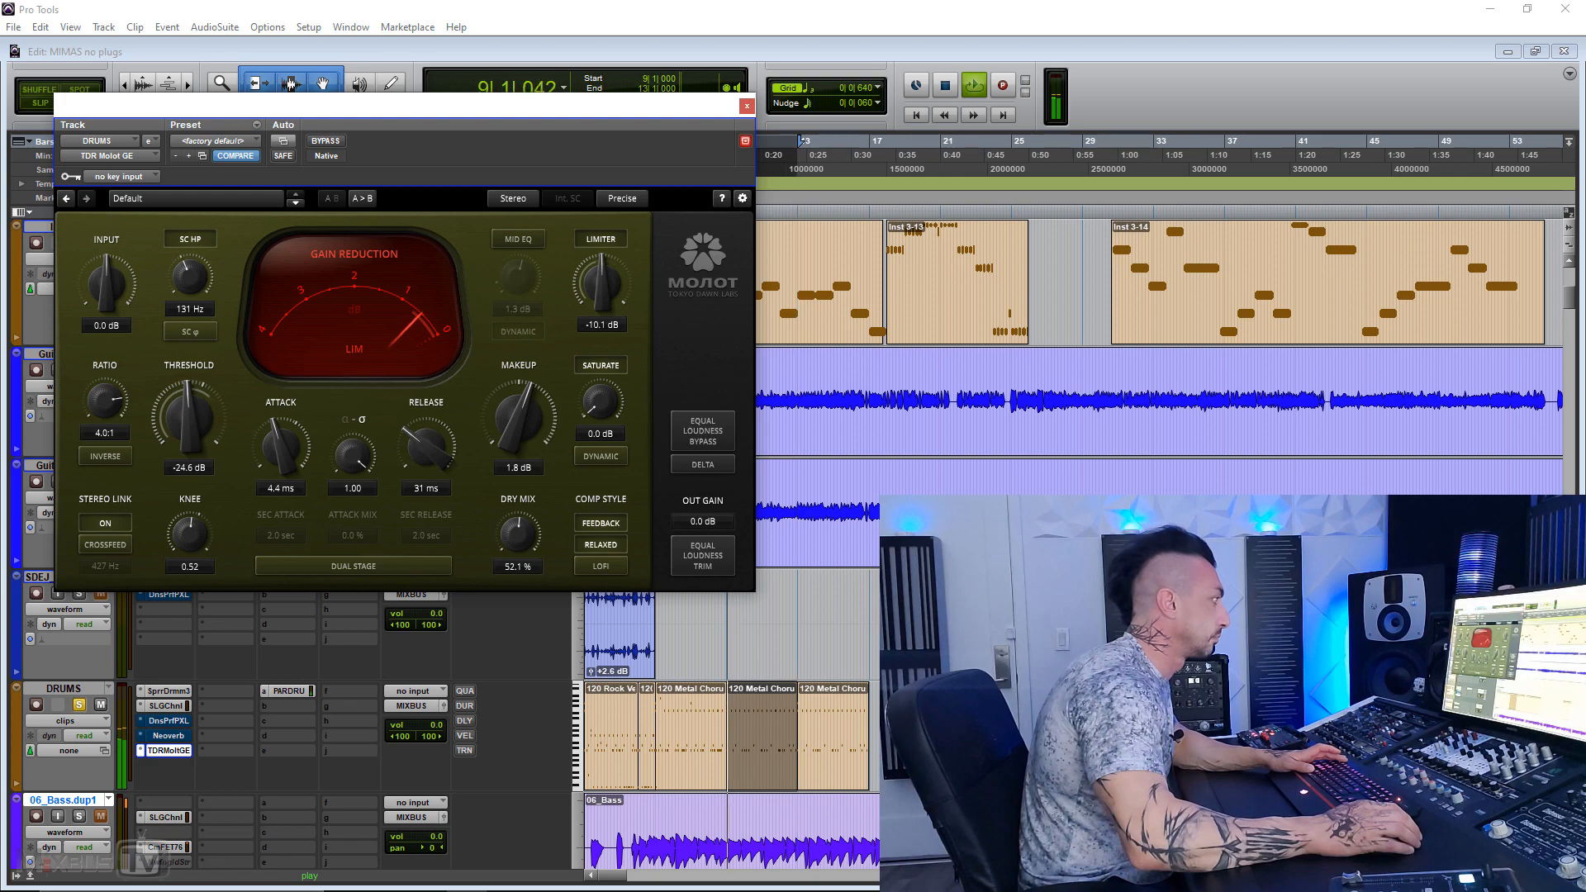
pyautogui.click(335, 141)
pyautogui.click(334, 142)
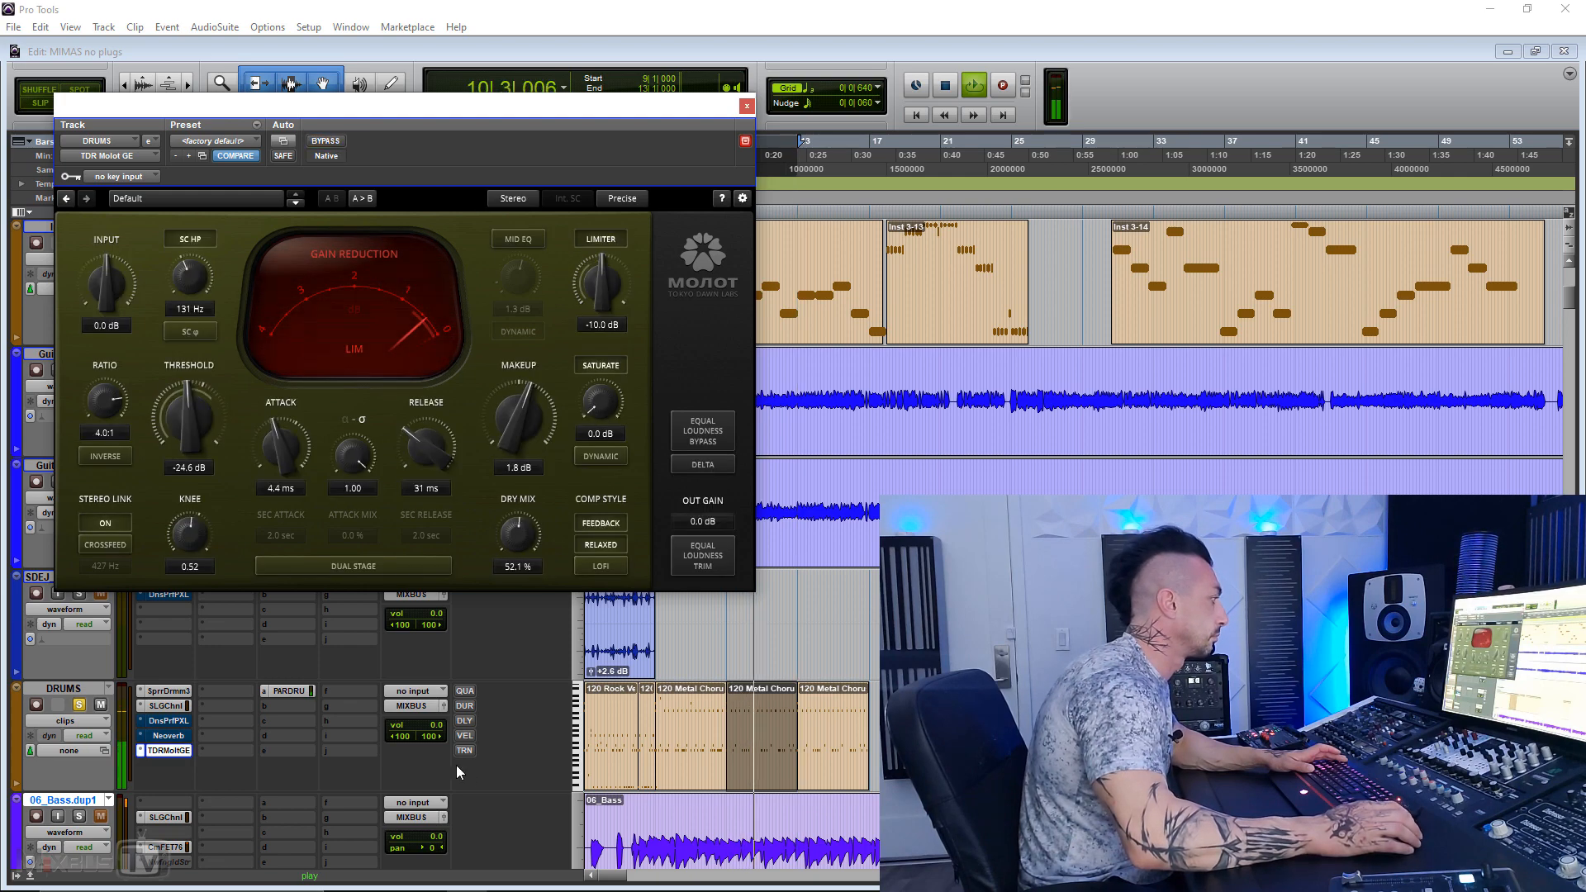
# Step: Switch the DRUMS track's volume readout to peak level, compare the peaks with the compressor bypassed and active, and stop playback
pyautogui.keyDown('ctrl'); pyautogui.click(421, 727); pyautogui.keyUp('ctrl')
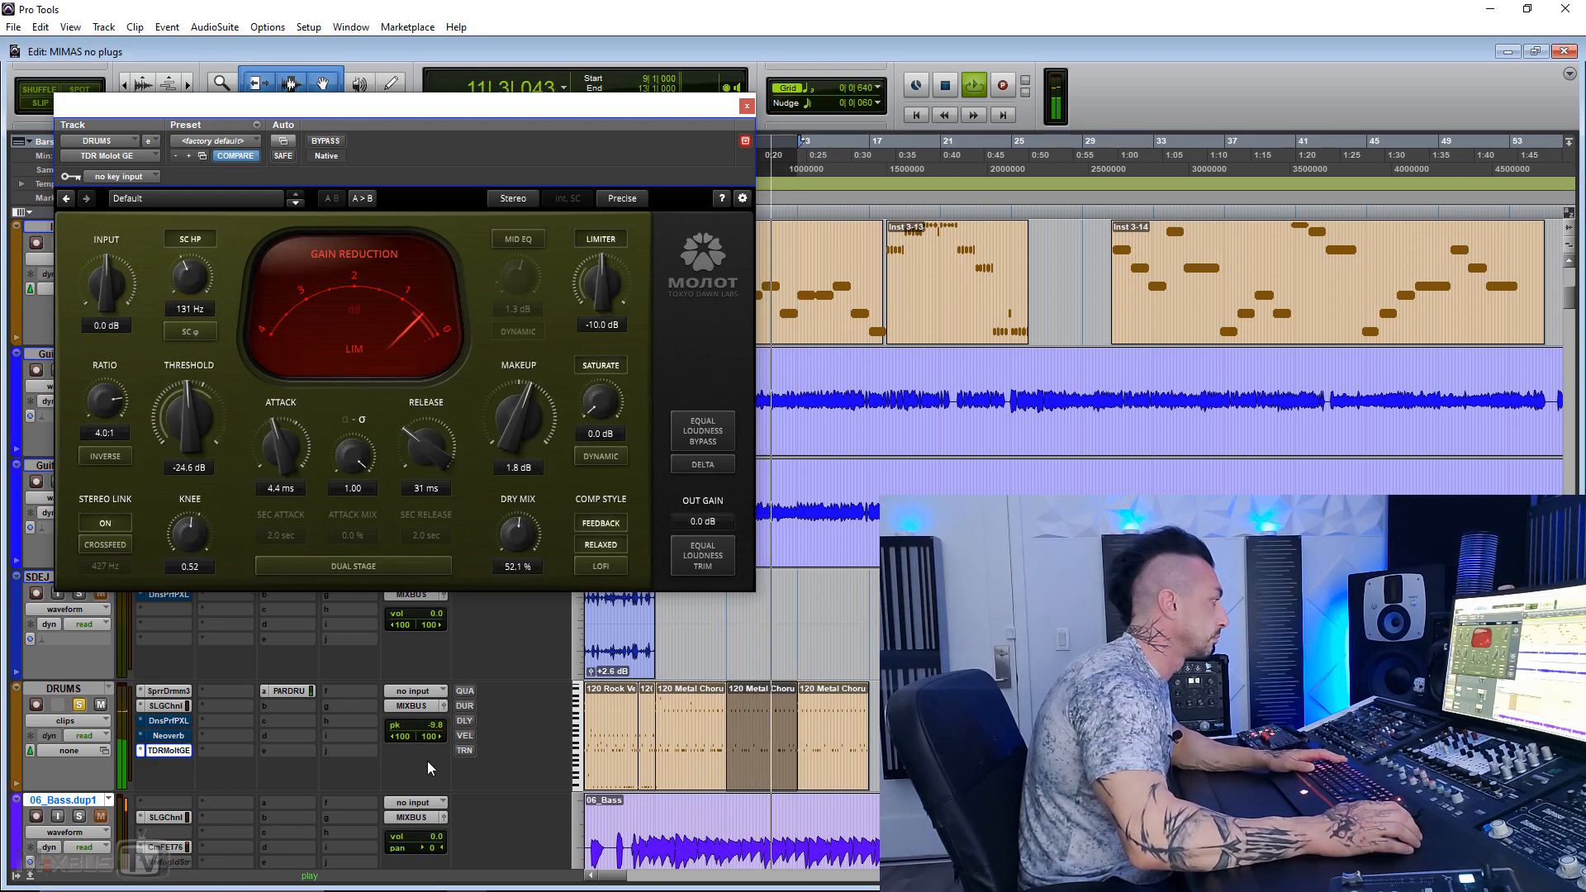
pyautogui.click(330, 142)
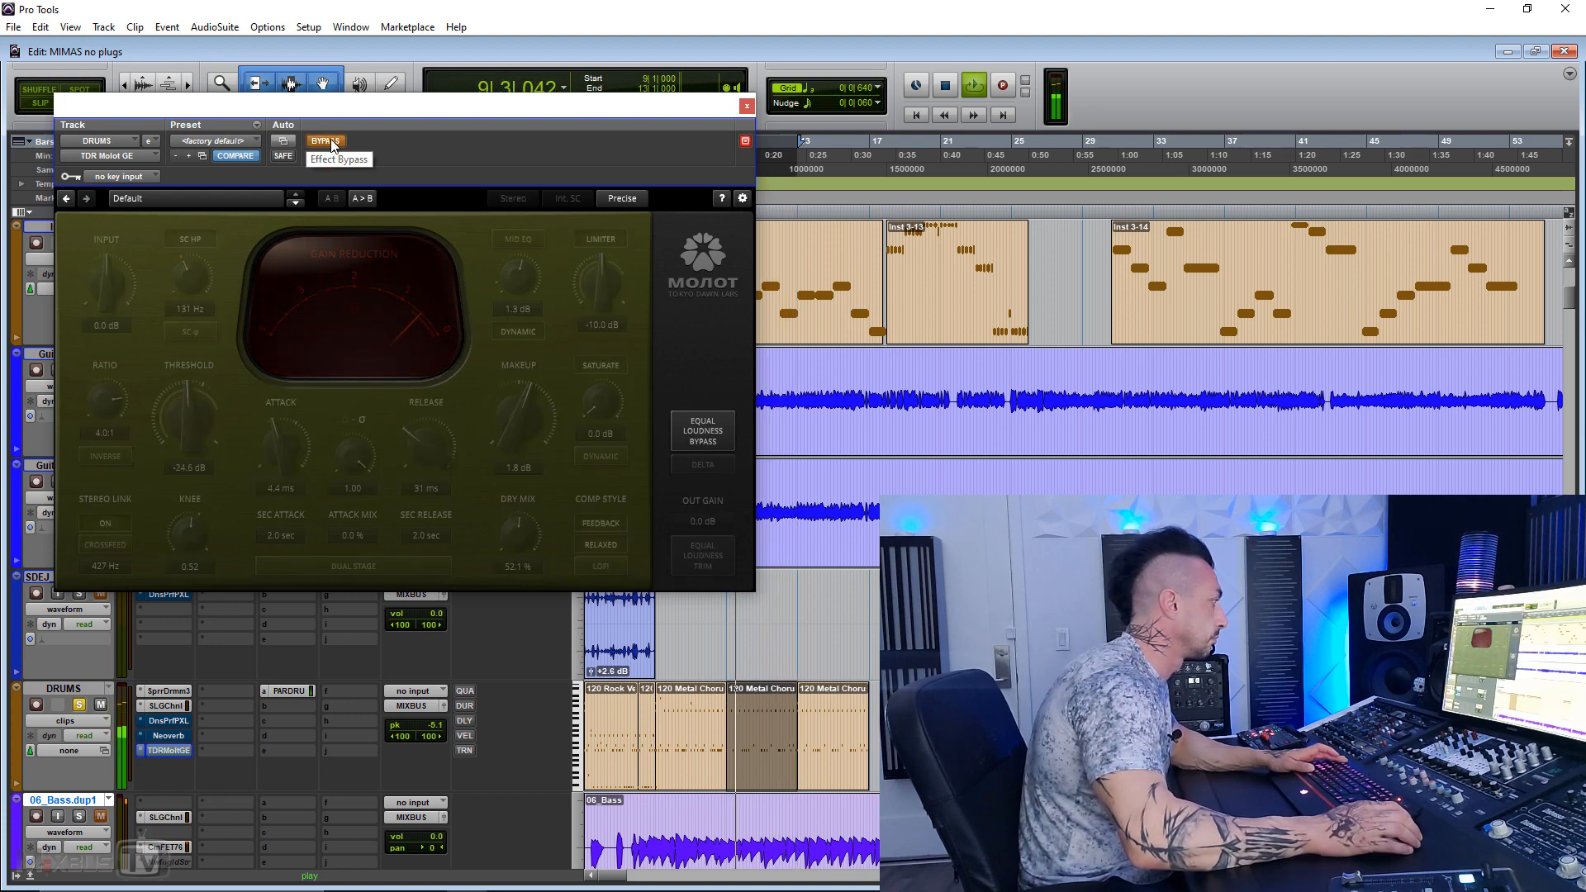
pyautogui.click(330, 142)
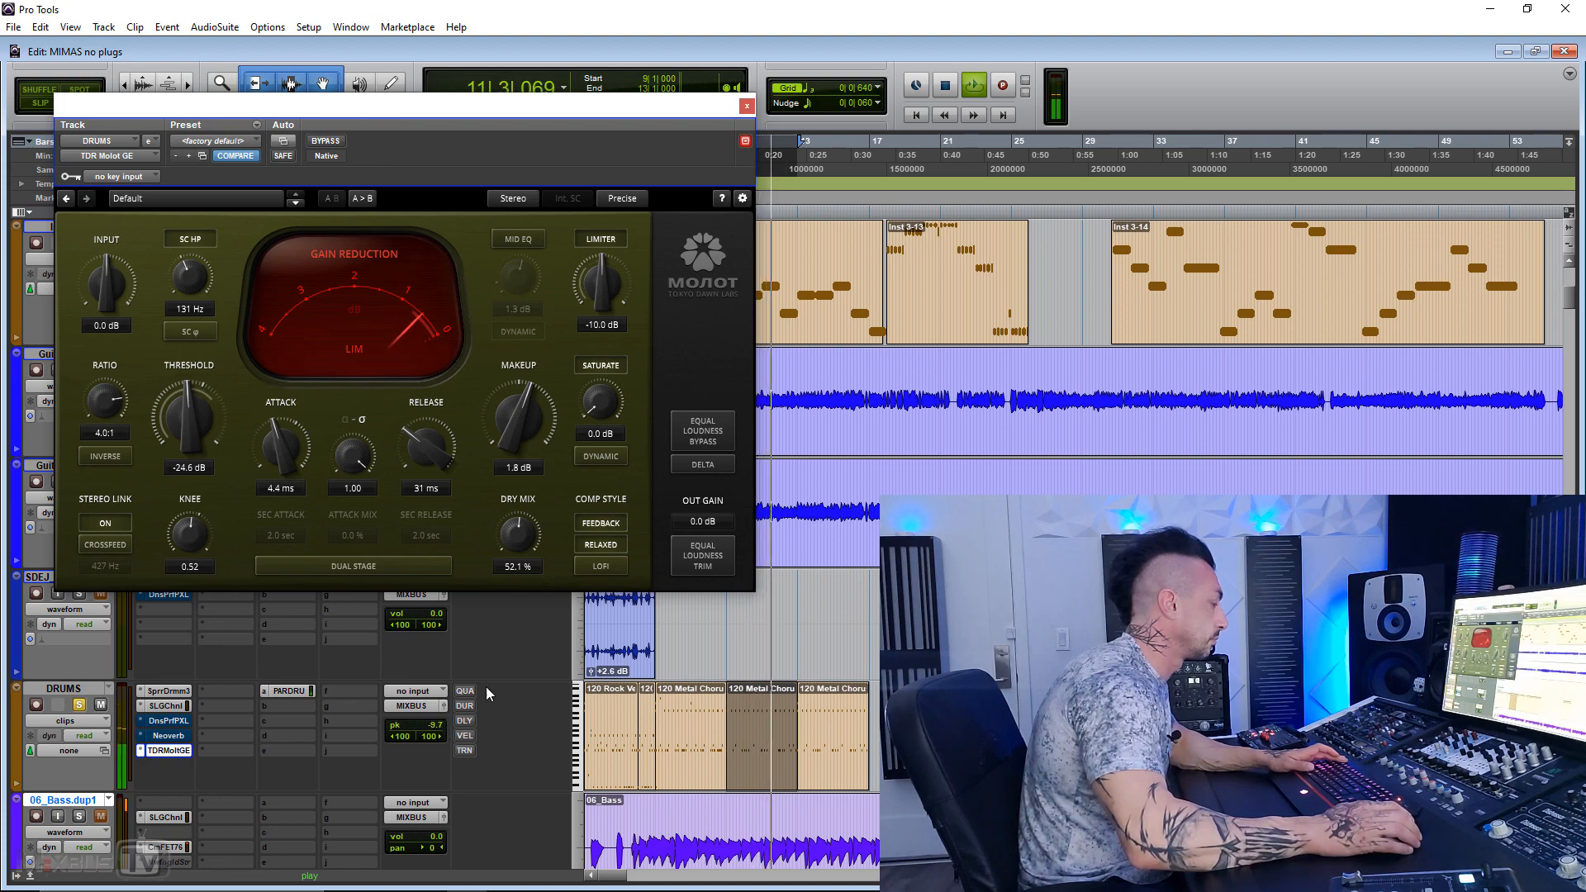
pyautogui.press('space')
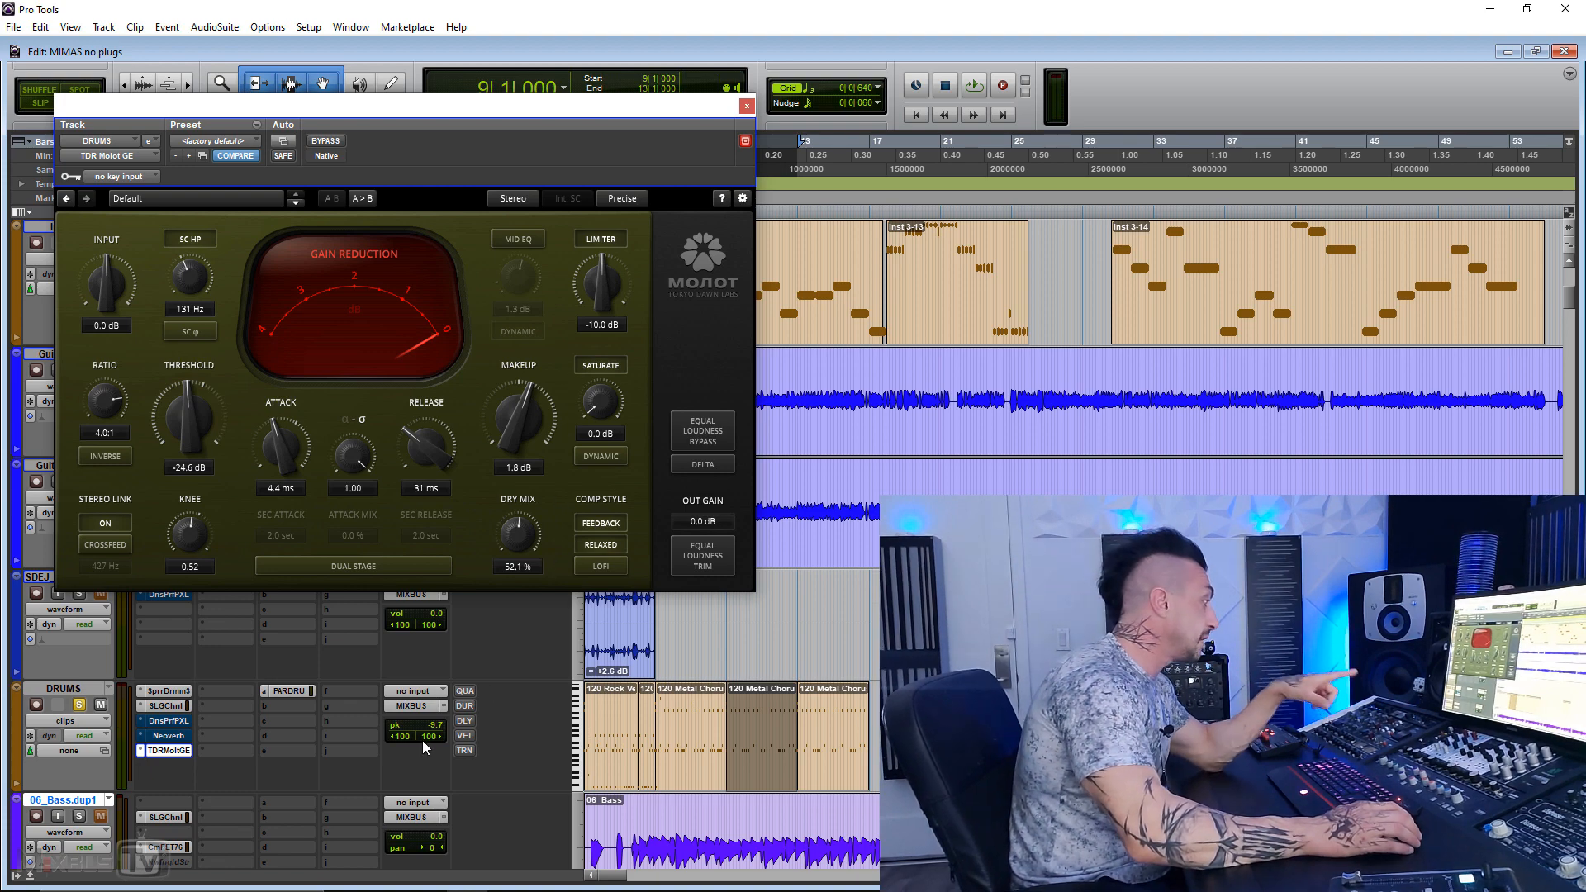
# Step: Play the drums with the limiter off and on to compare the track's peak levels, leaving the limiter enabled
pyautogui.click(608, 246)
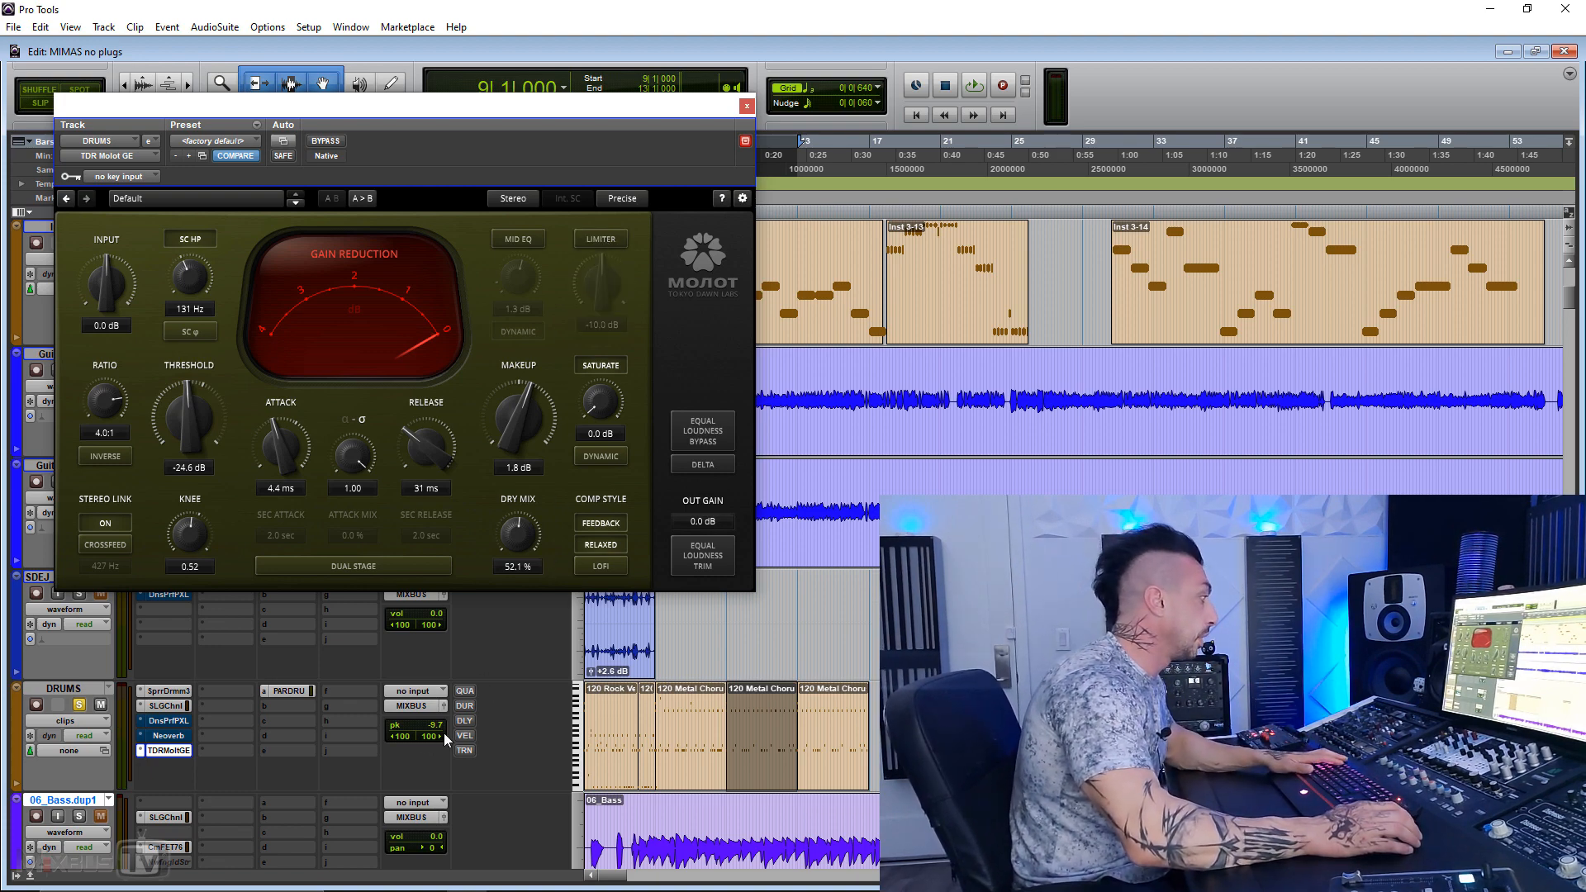
pyautogui.press('space')
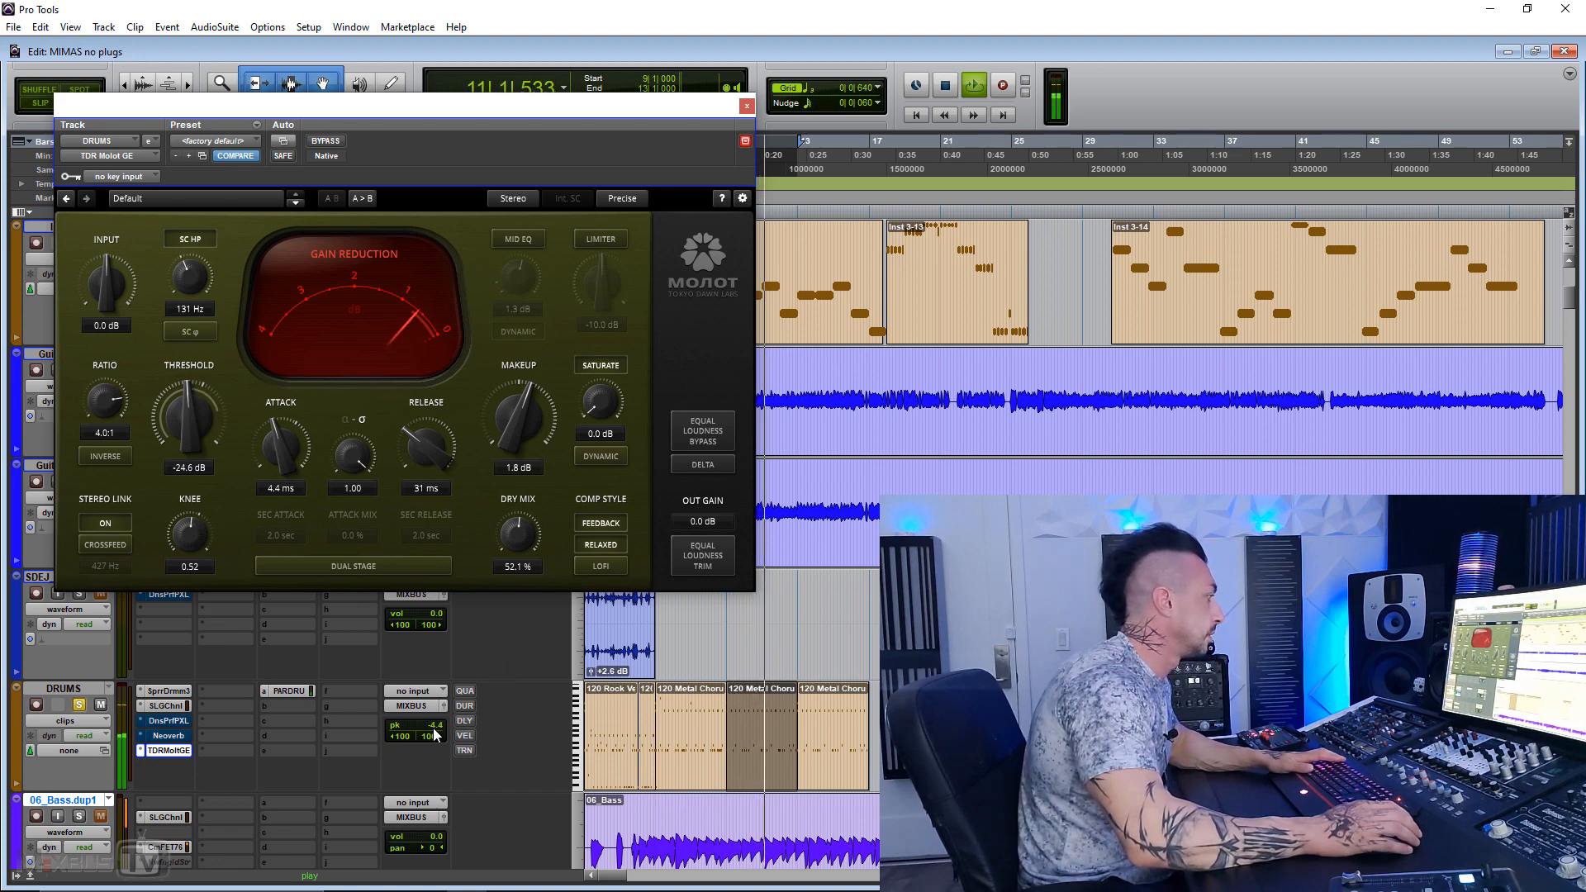
pyautogui.press('space')
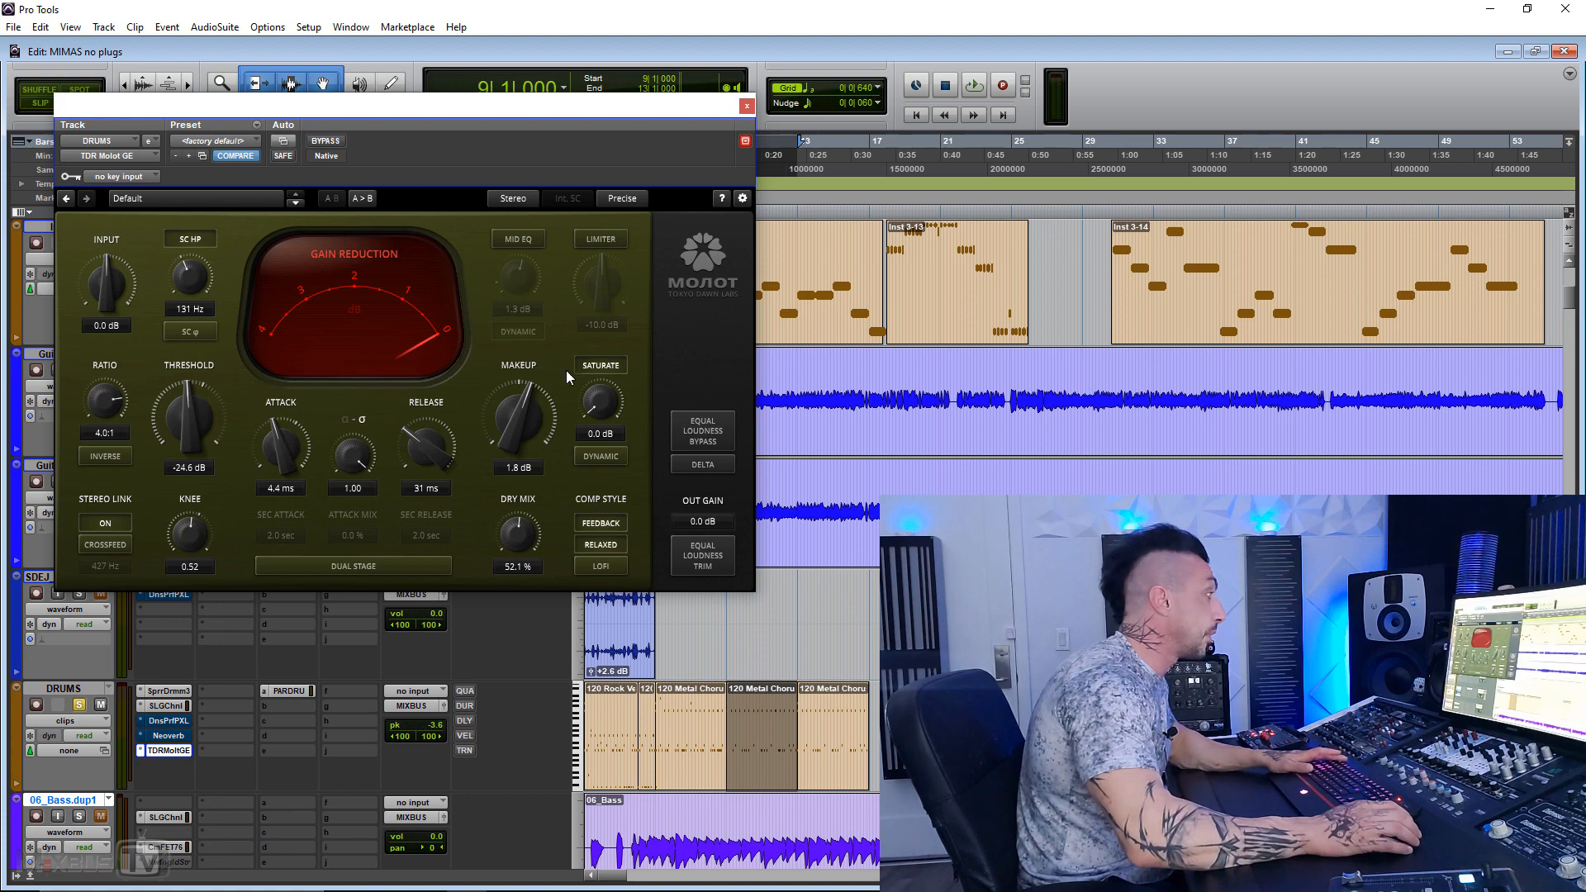
pyautogui.click(588, 240)
pyautogui.press('space')
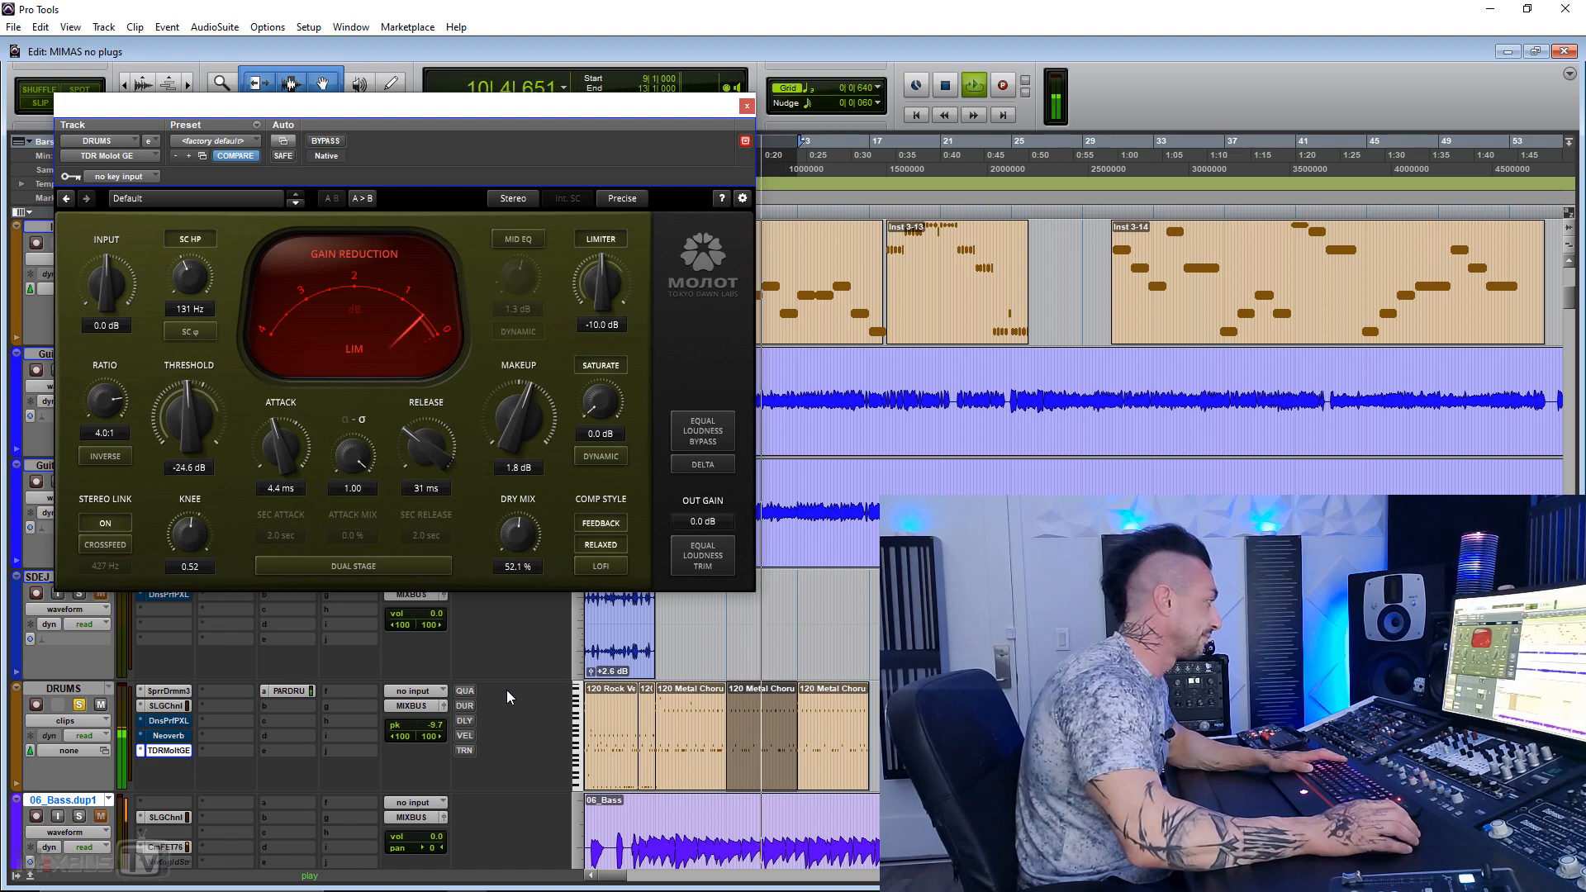
pyautogui.press('space')
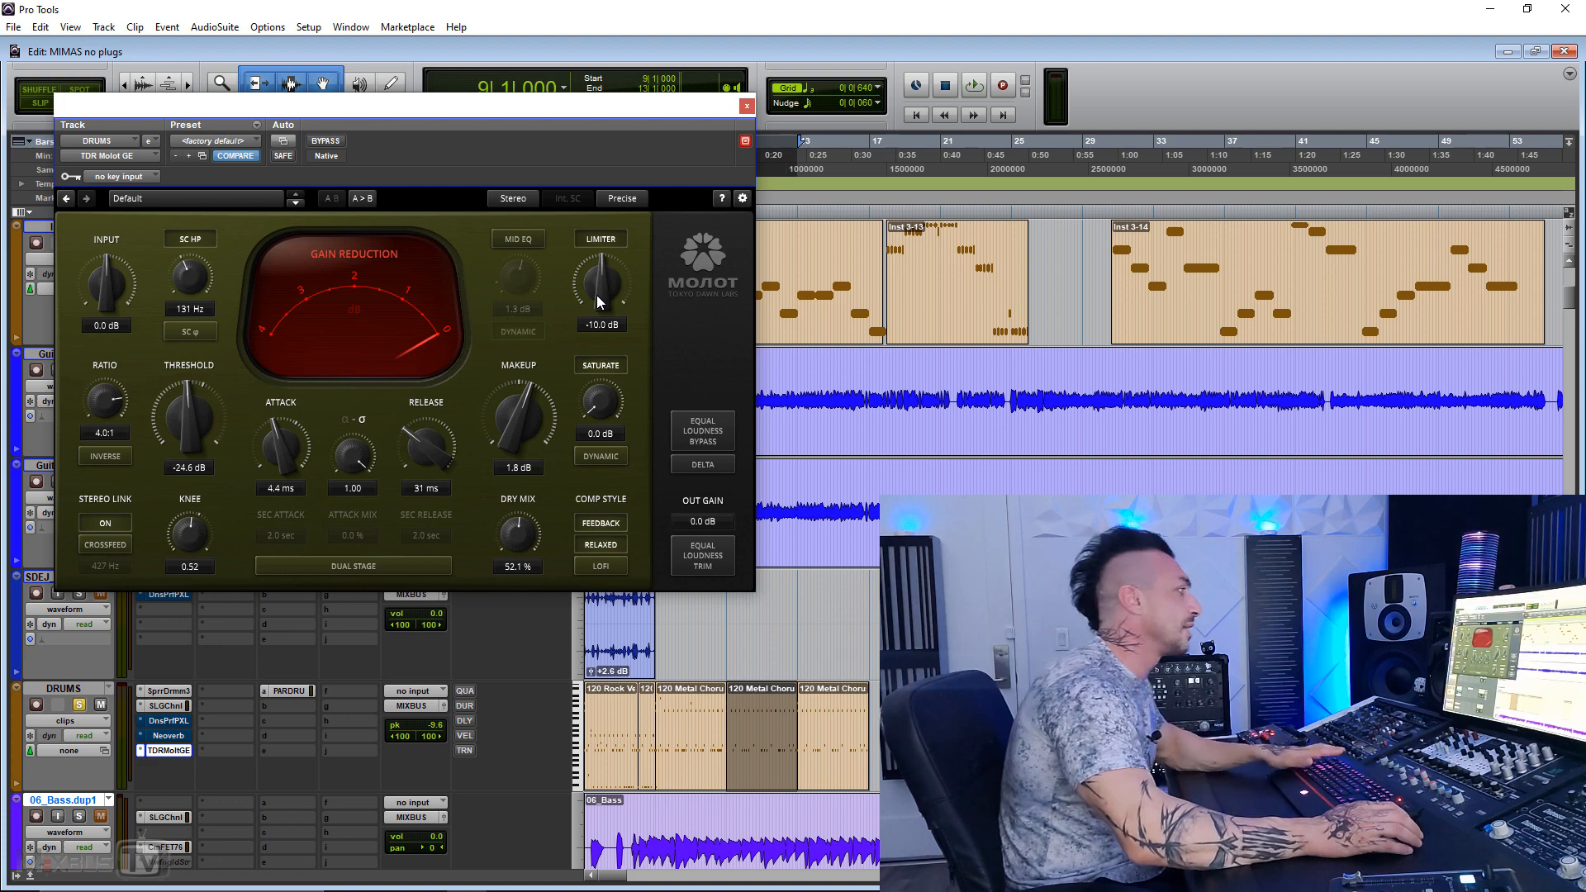
# Step: Set the dry mix to 0.0 %, compare the limiter off and on during playback, and leave it enabled at -9.9 dB
pyautogui.moveTo(522, 528); pyautogui.dragTo(522, 543)
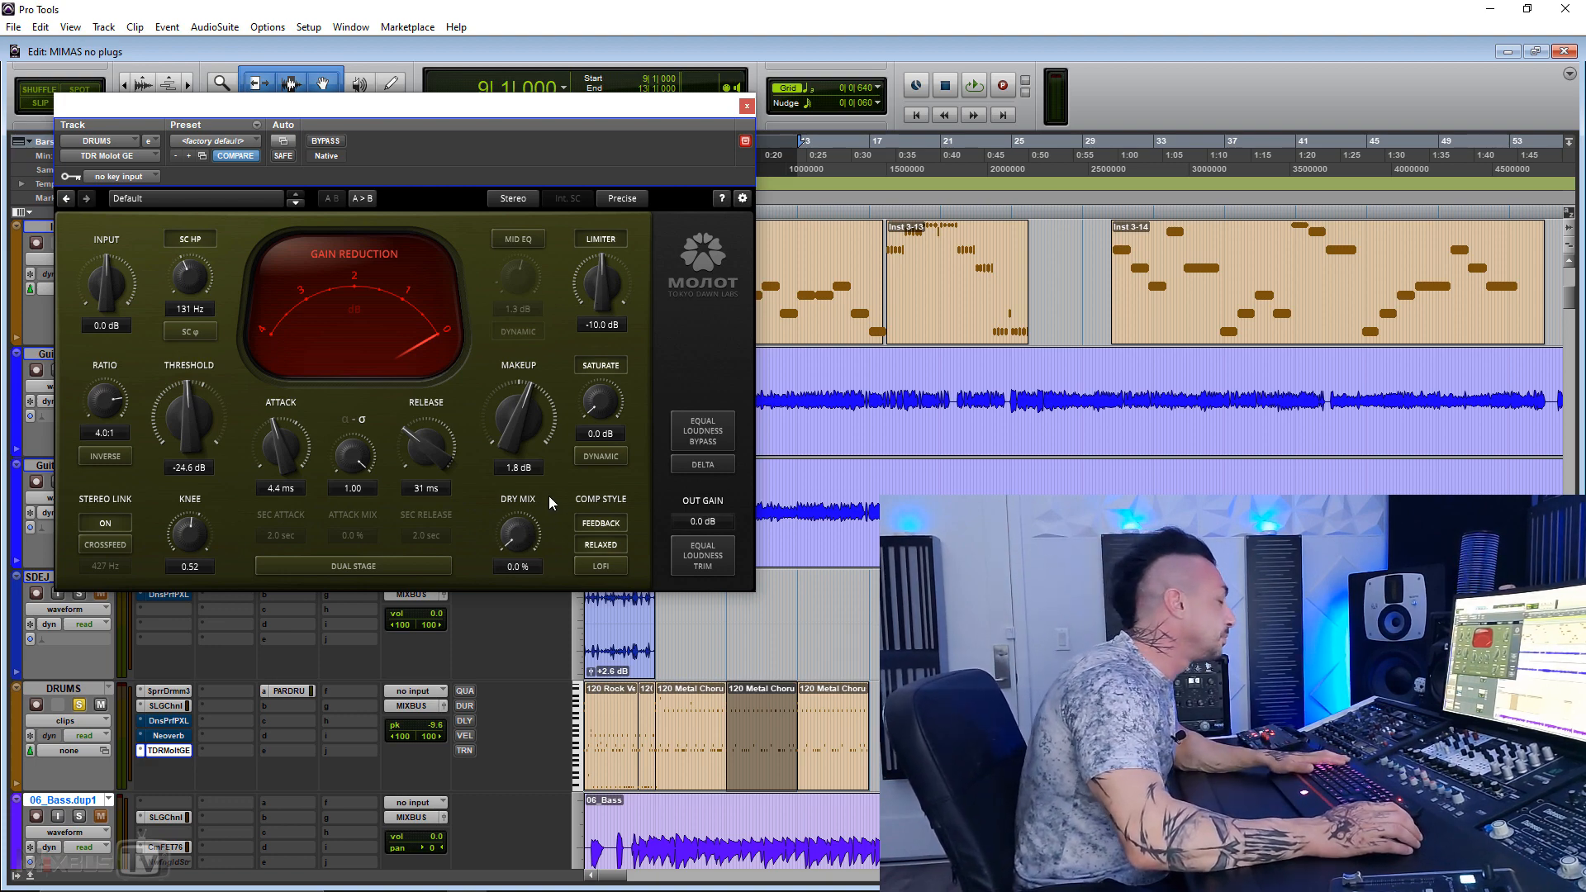
pyautogui.click(606, 240)
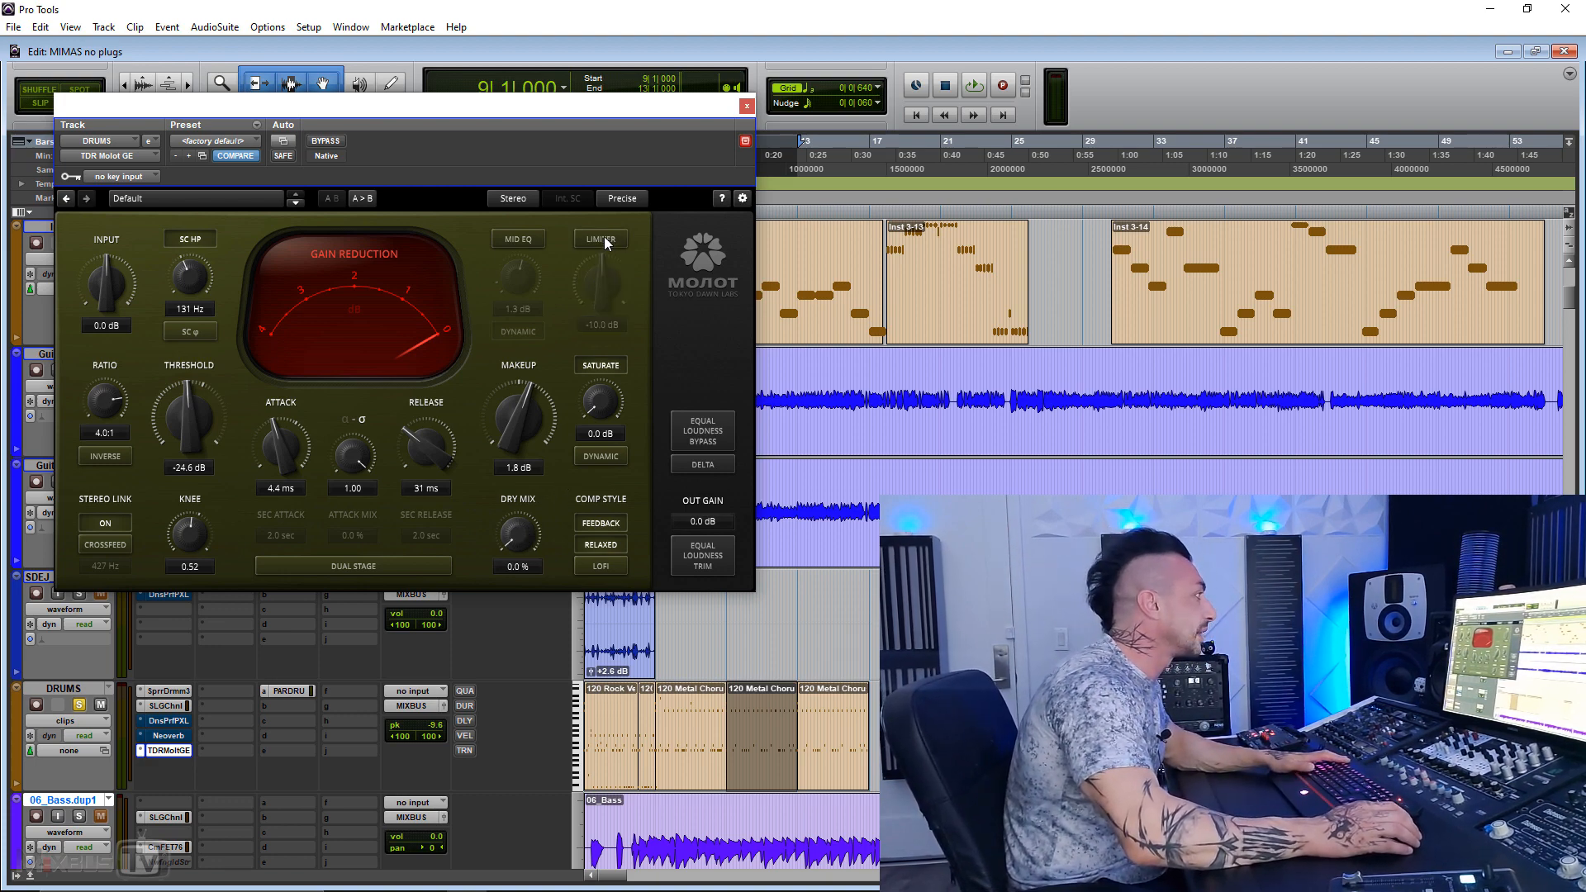
pyautogui.press('space')
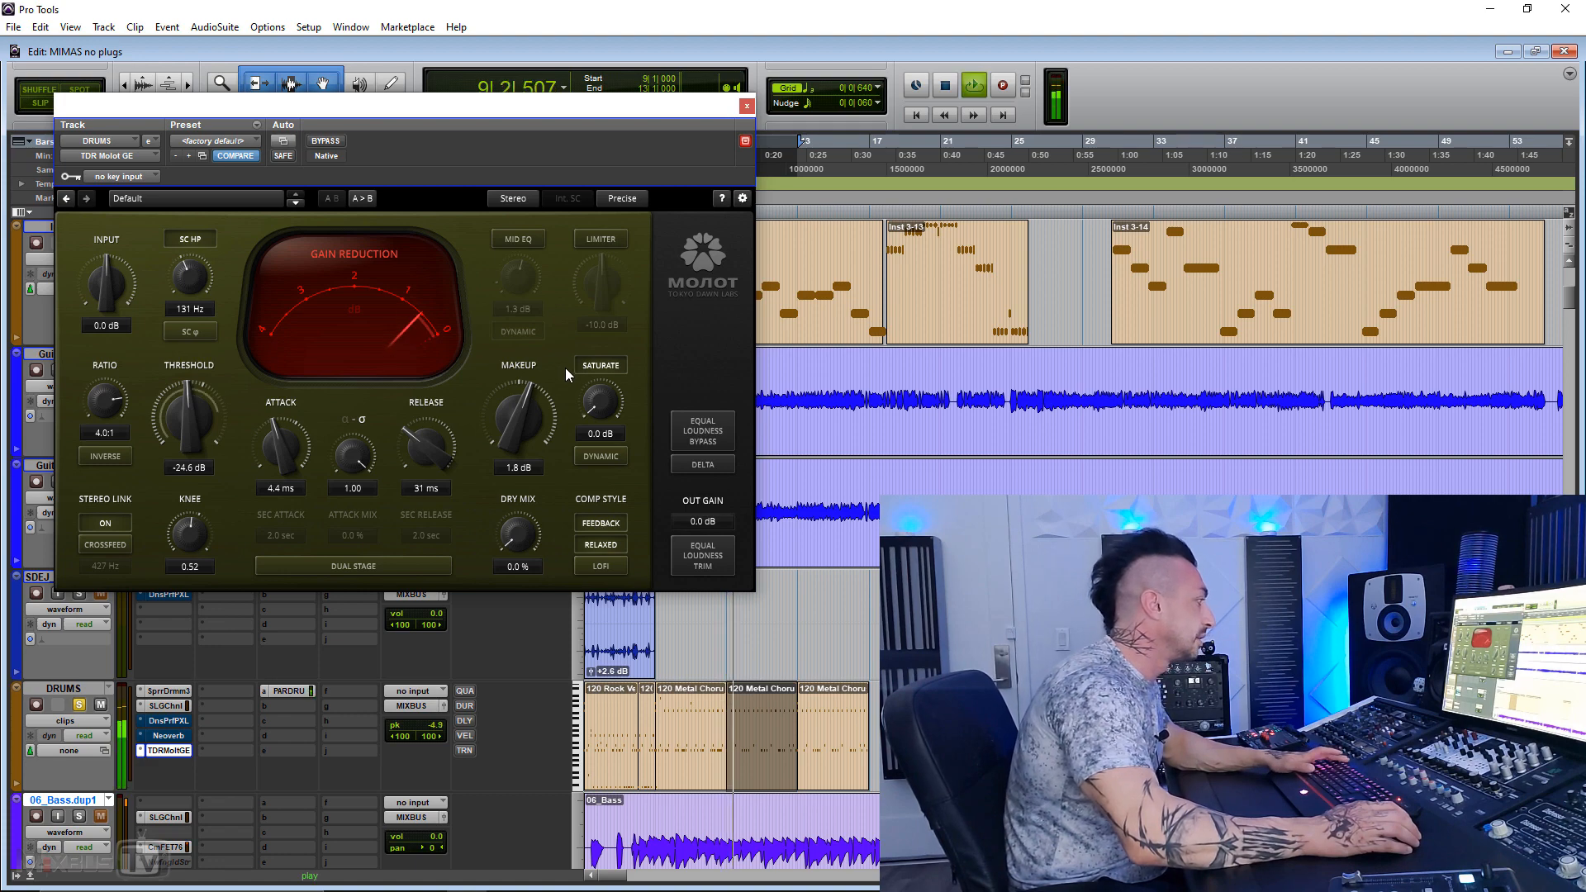
pyautogui.click(607, 245)
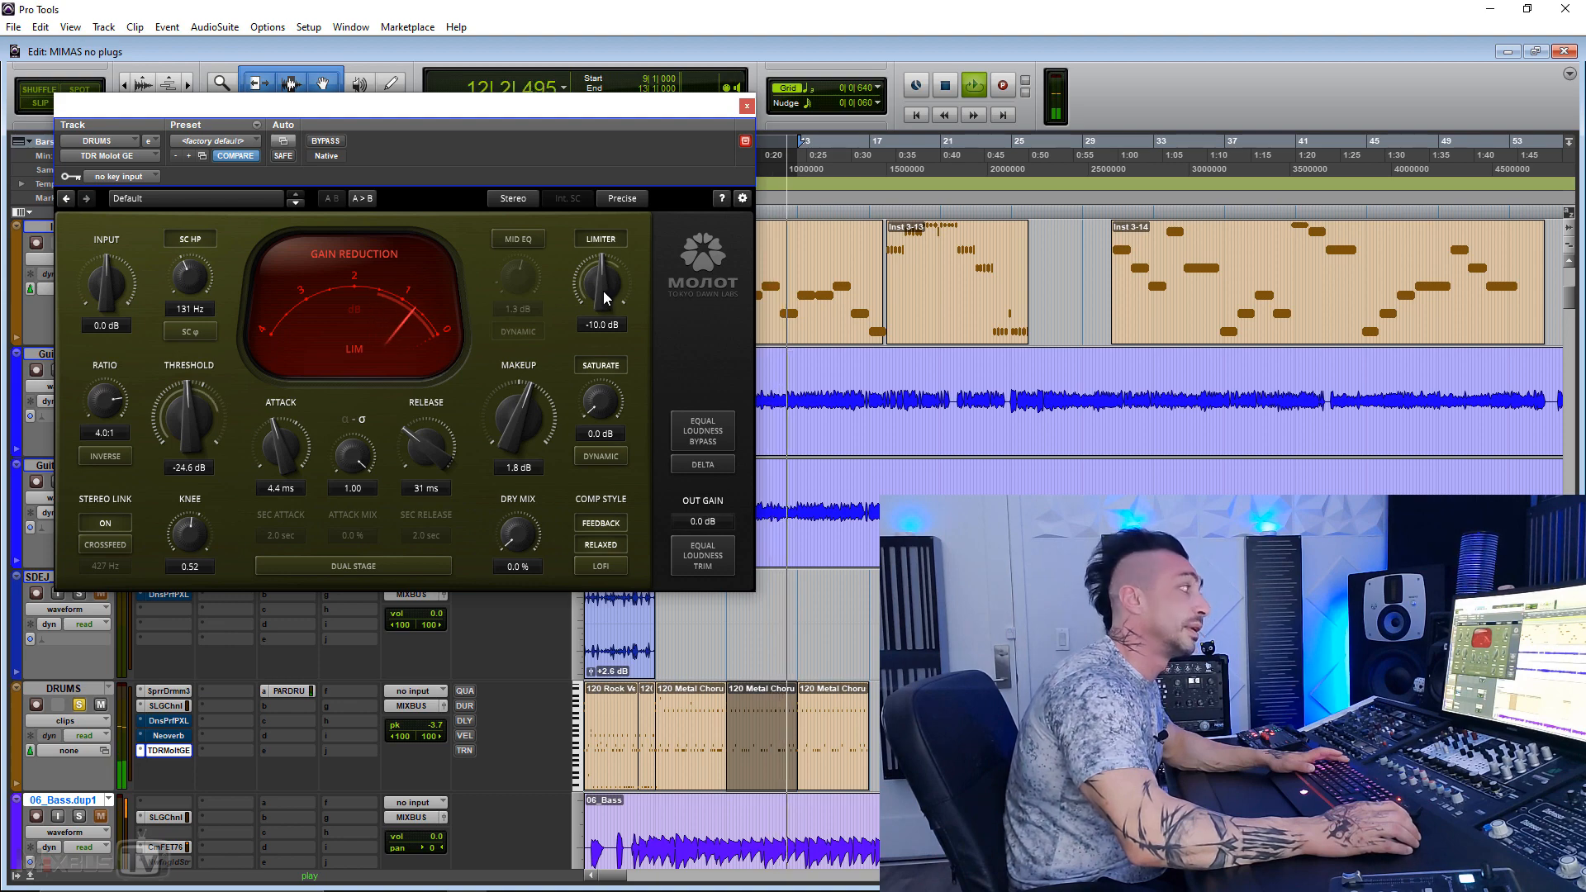
pyautogui.moveTo(605, 292); pyautogui.dragTo(605, 290)
pyautogui.press('space')
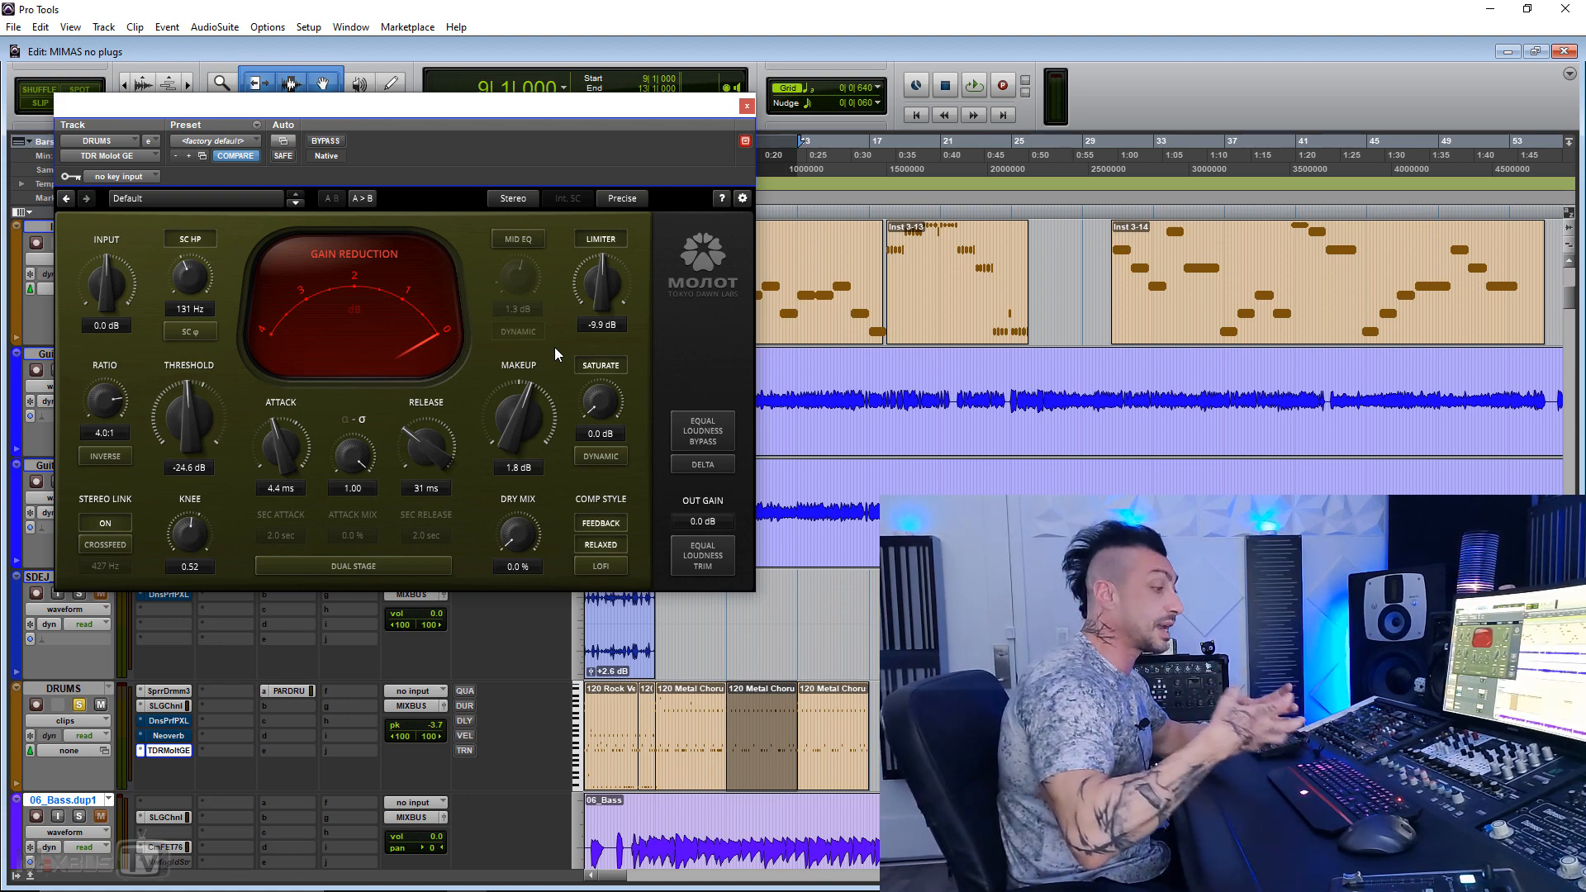
# Step: During playback, compare the limiter off and on, raise it to -7.4 dB, and compare again with it off
pyautogui.press('space')
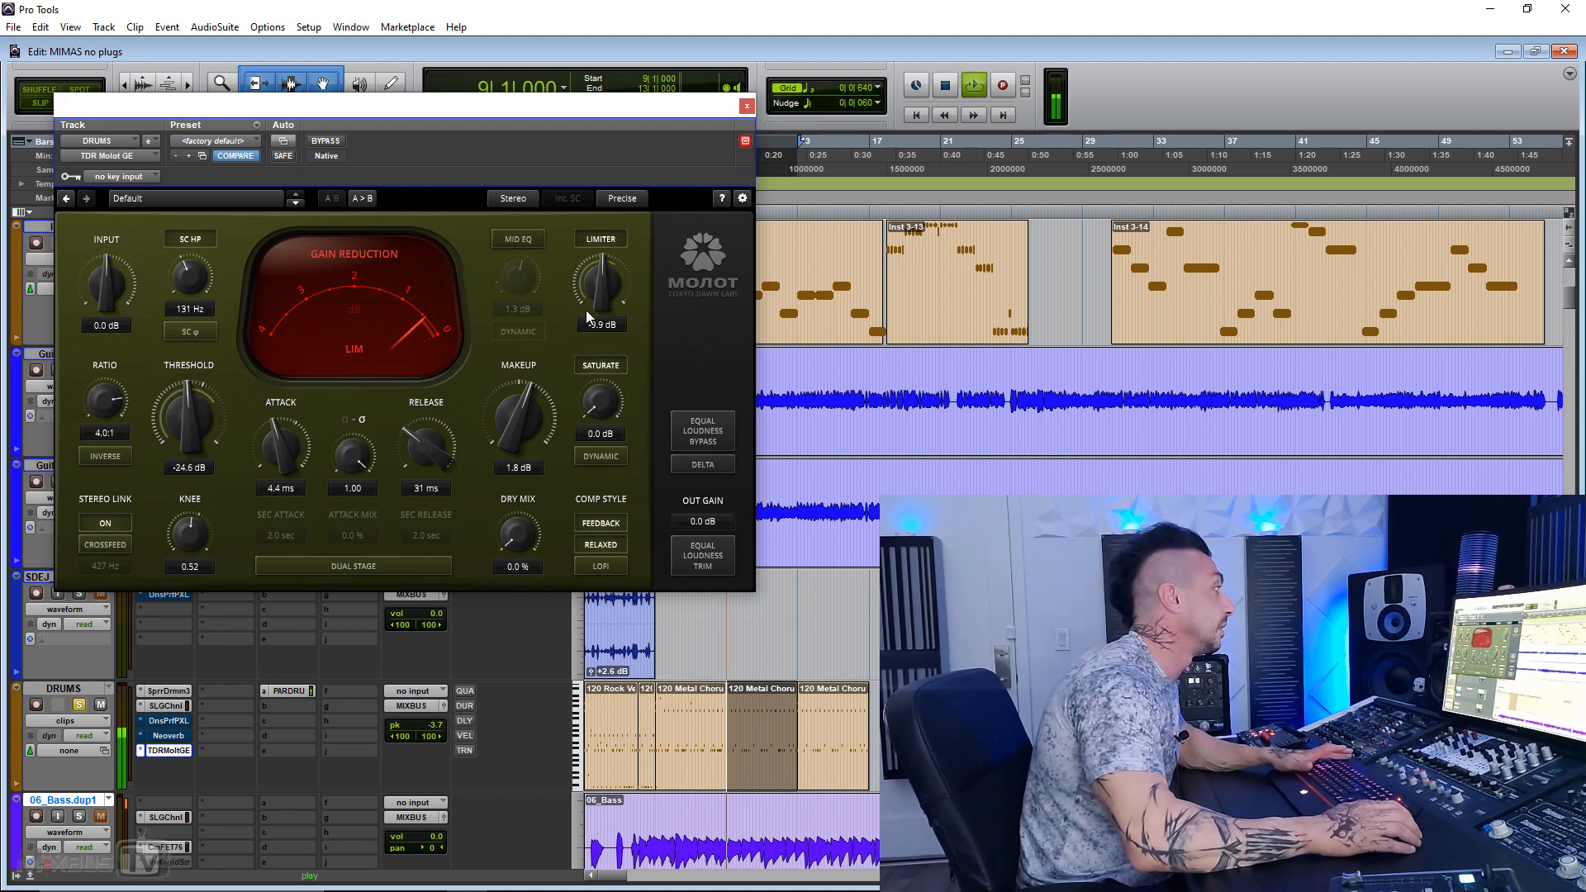
pyautogui.click(584, 238)
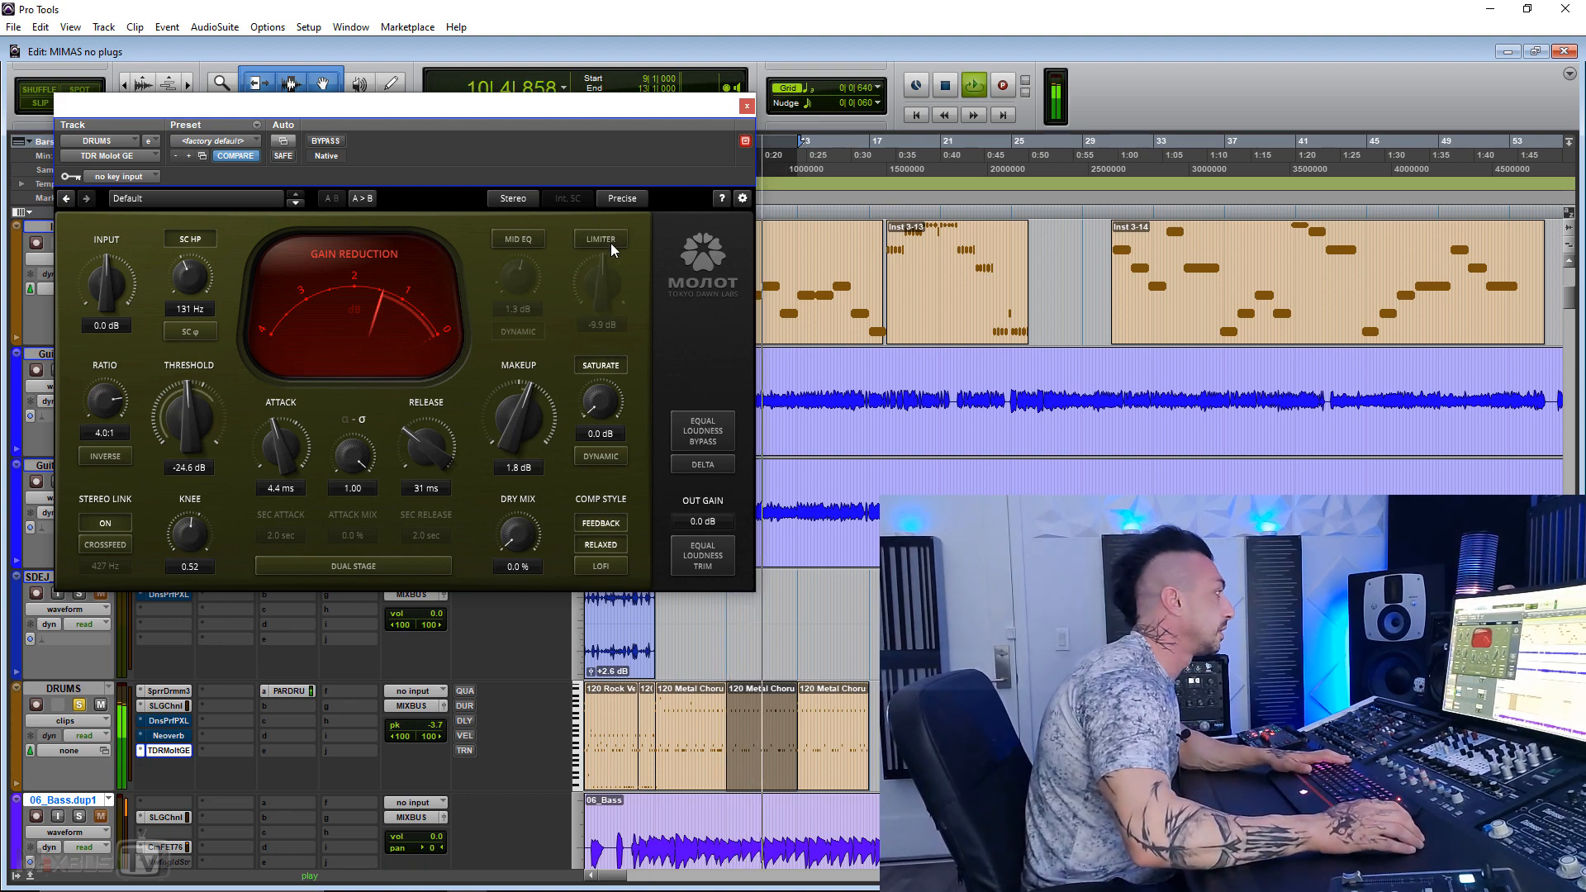
pyautogui.click(611, 243)
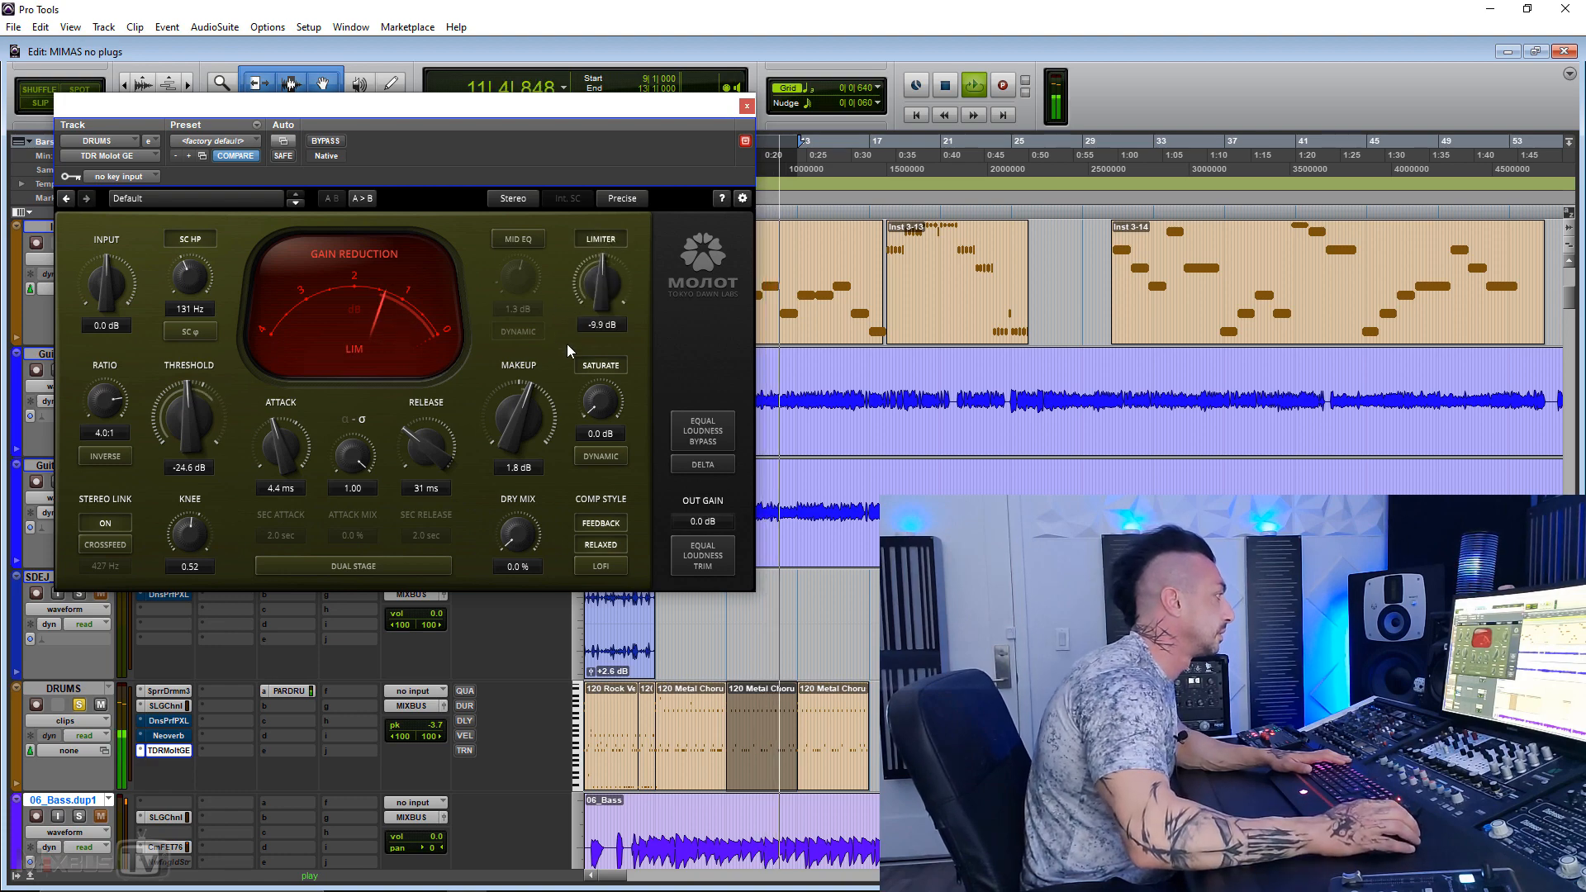
pyautogui.moveTo(596, 294); pyautogui.dragTo(596, 274)
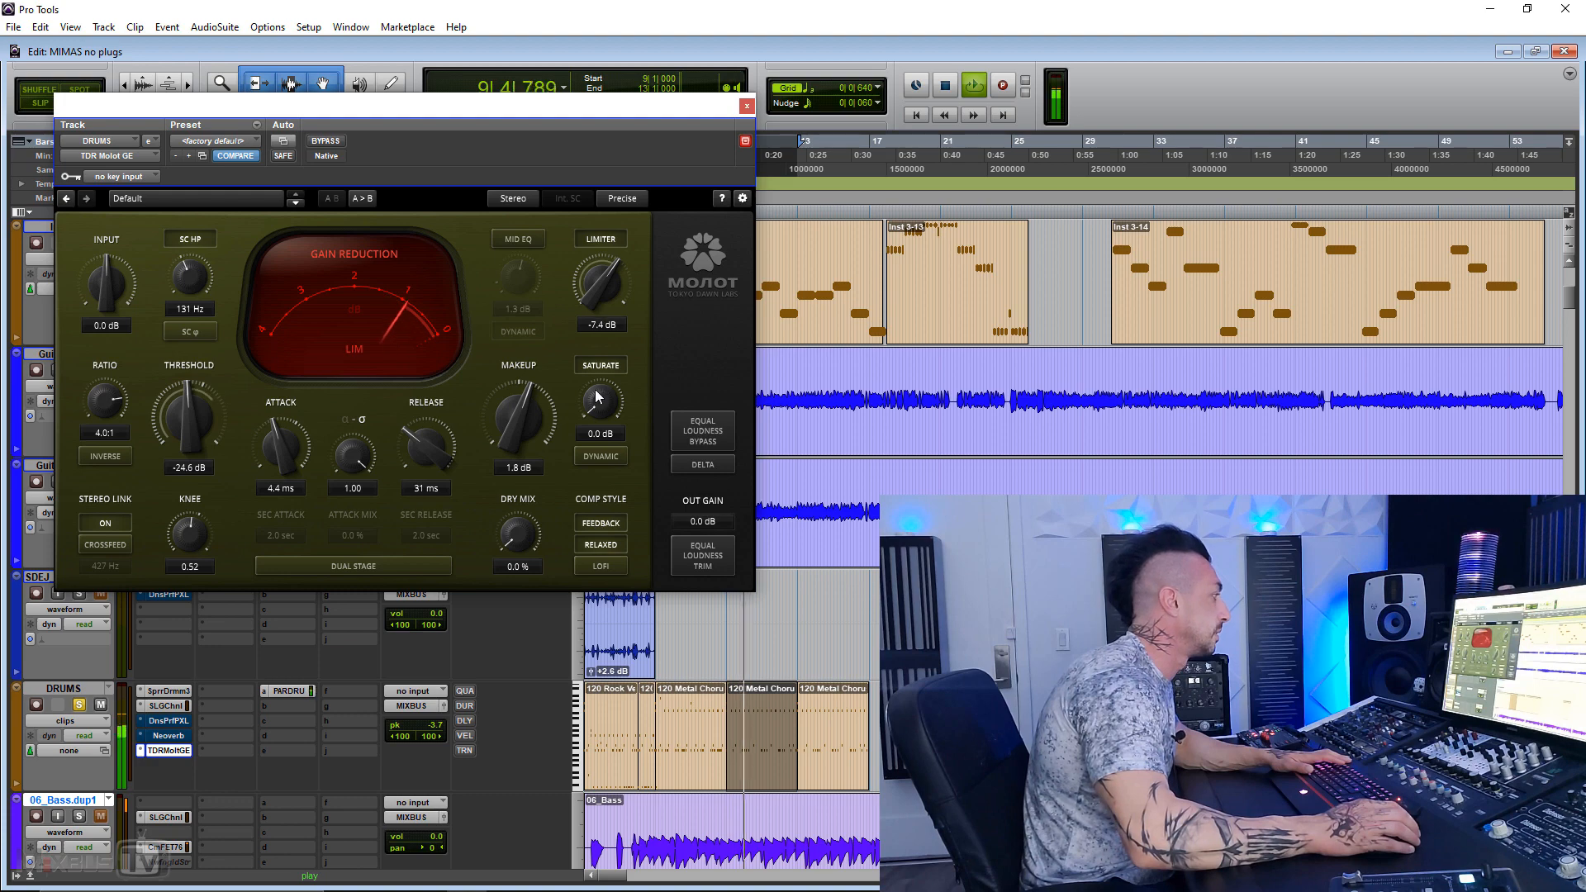
pyautogui.moveTo(598, 408)
pyautogui.mouseDown()
pyautogui.moveTo(598, 351)
pyautogui.moveTo(598, 419)
pyautogui.mouseUp()
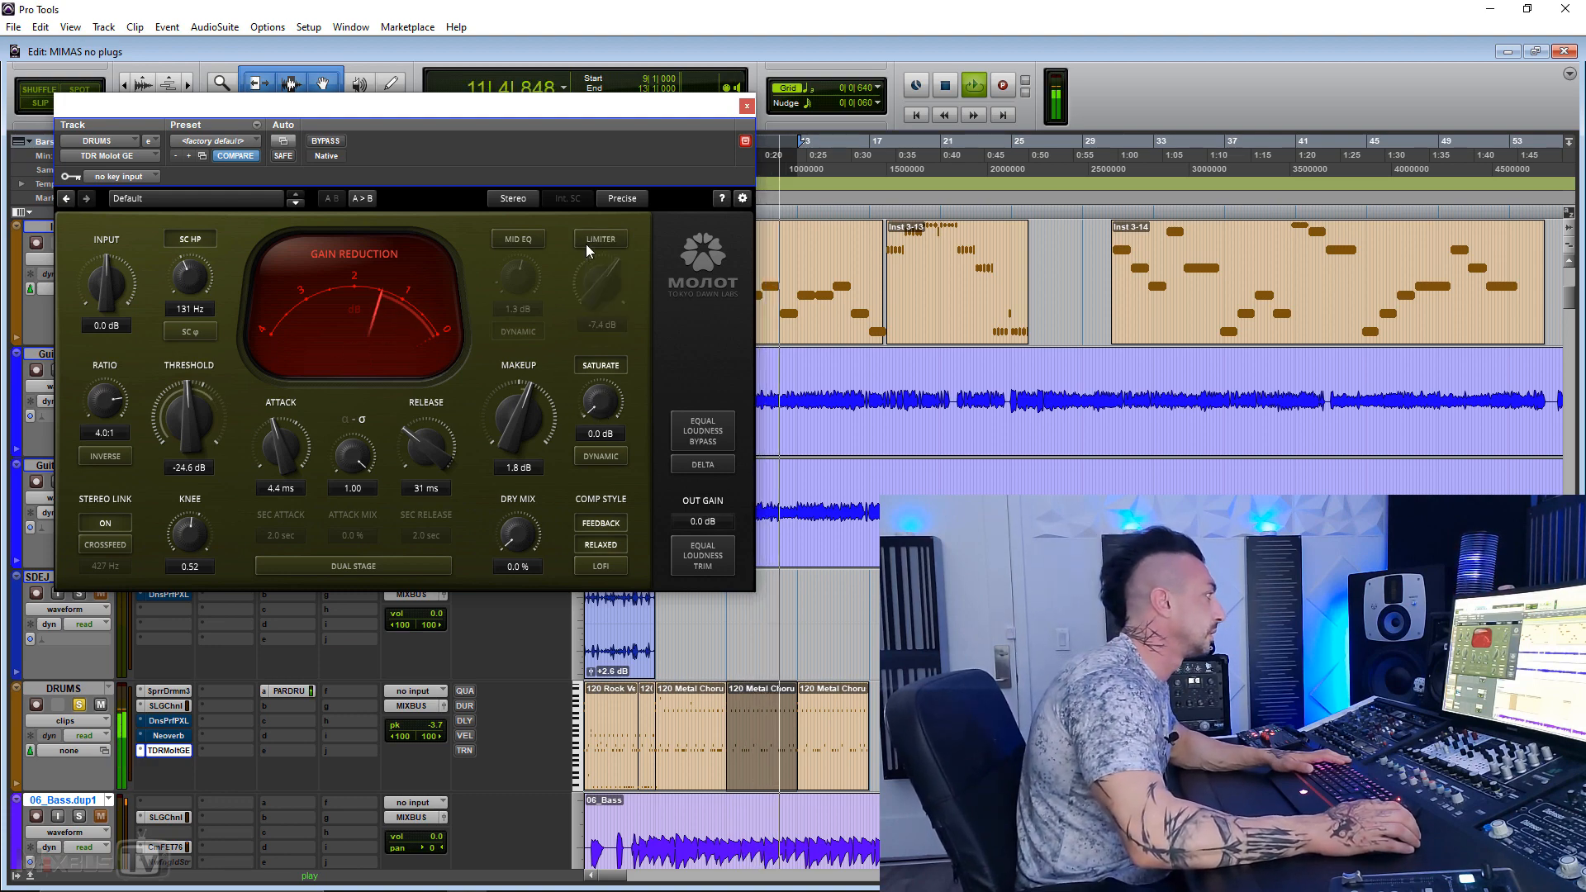
# Step: Stop playback, reset the threshold and makeup gain to 0.0 dB, and set the enabled limiter to -8.0 dB
pyautogui.press('space')
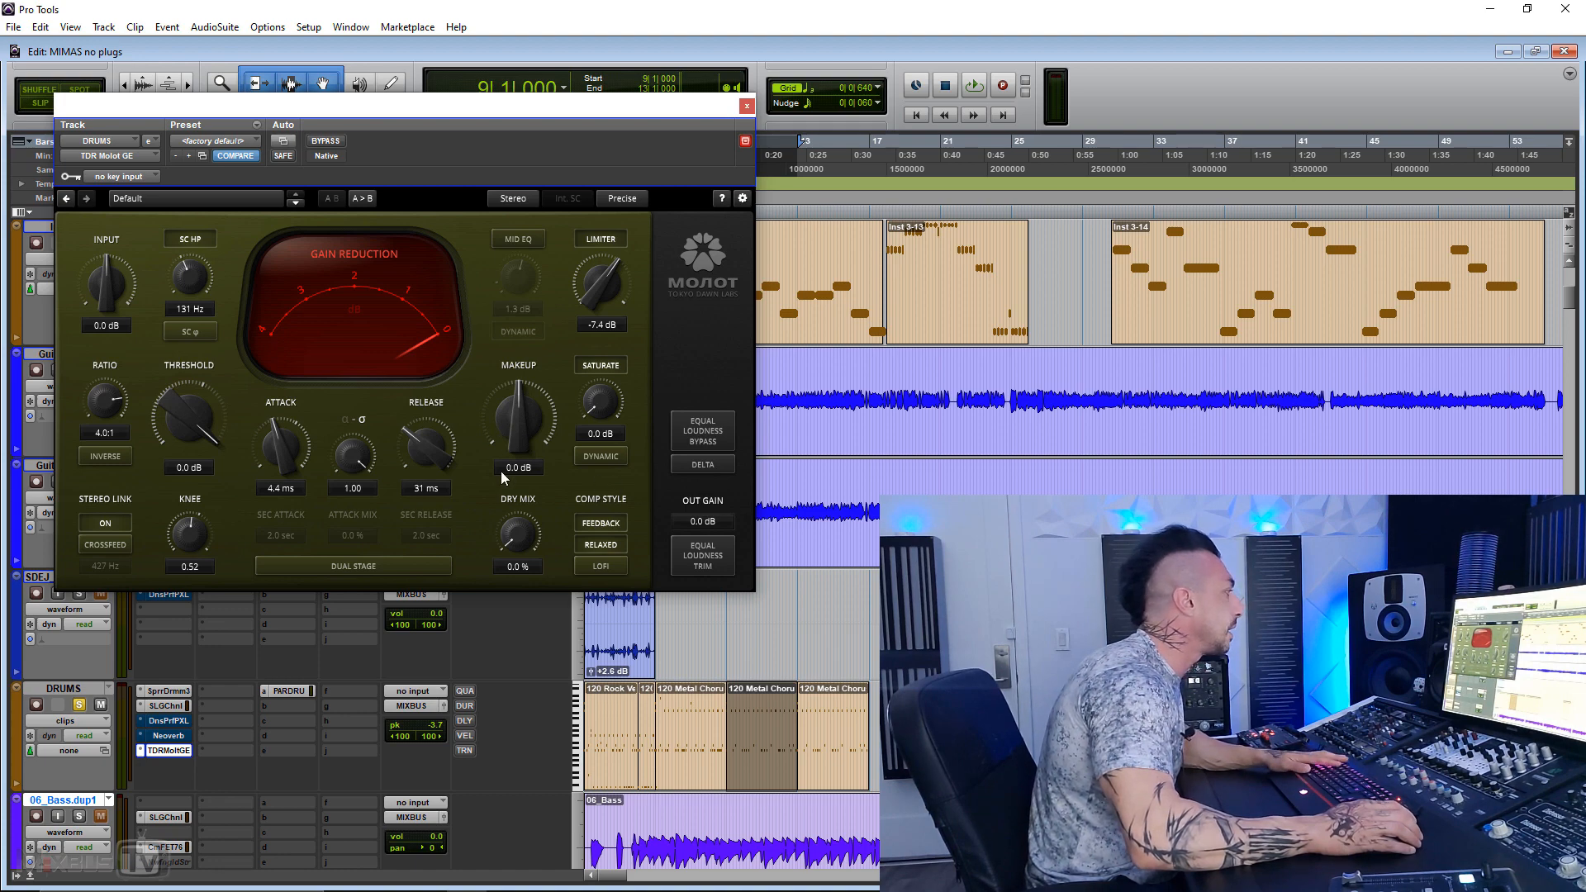
pyautogui.moveTo(611, 288); pyautogui.dragTo(613, 294)
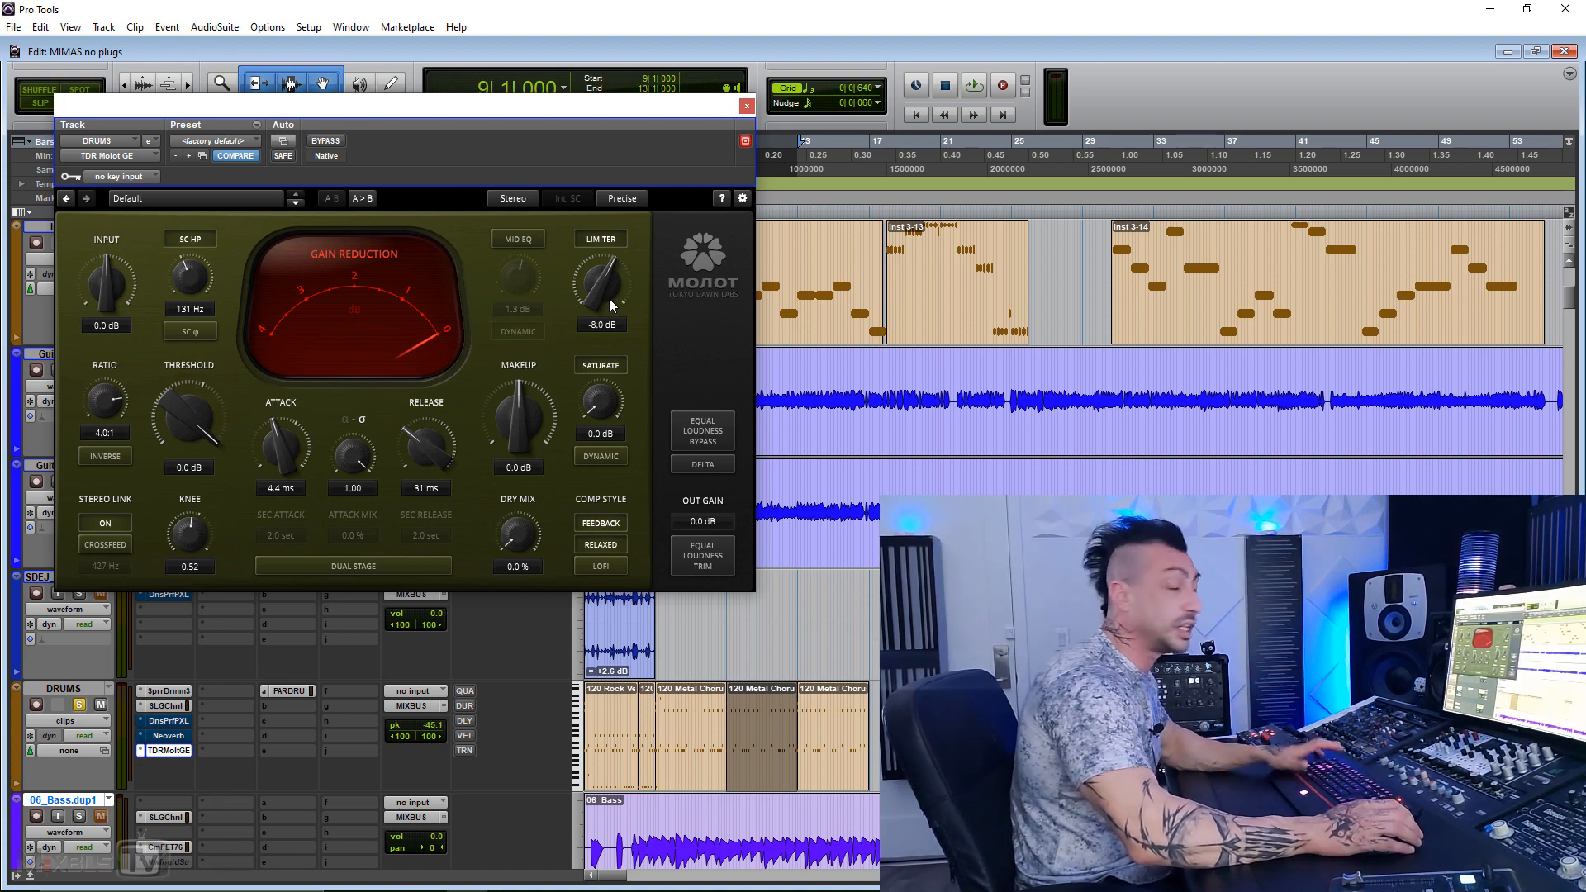
# Step: Play the drums and compare the limiter at -7.6 dB with it off, leave the limiter enabled, and stop playback
pyautogui.click(599, 237)
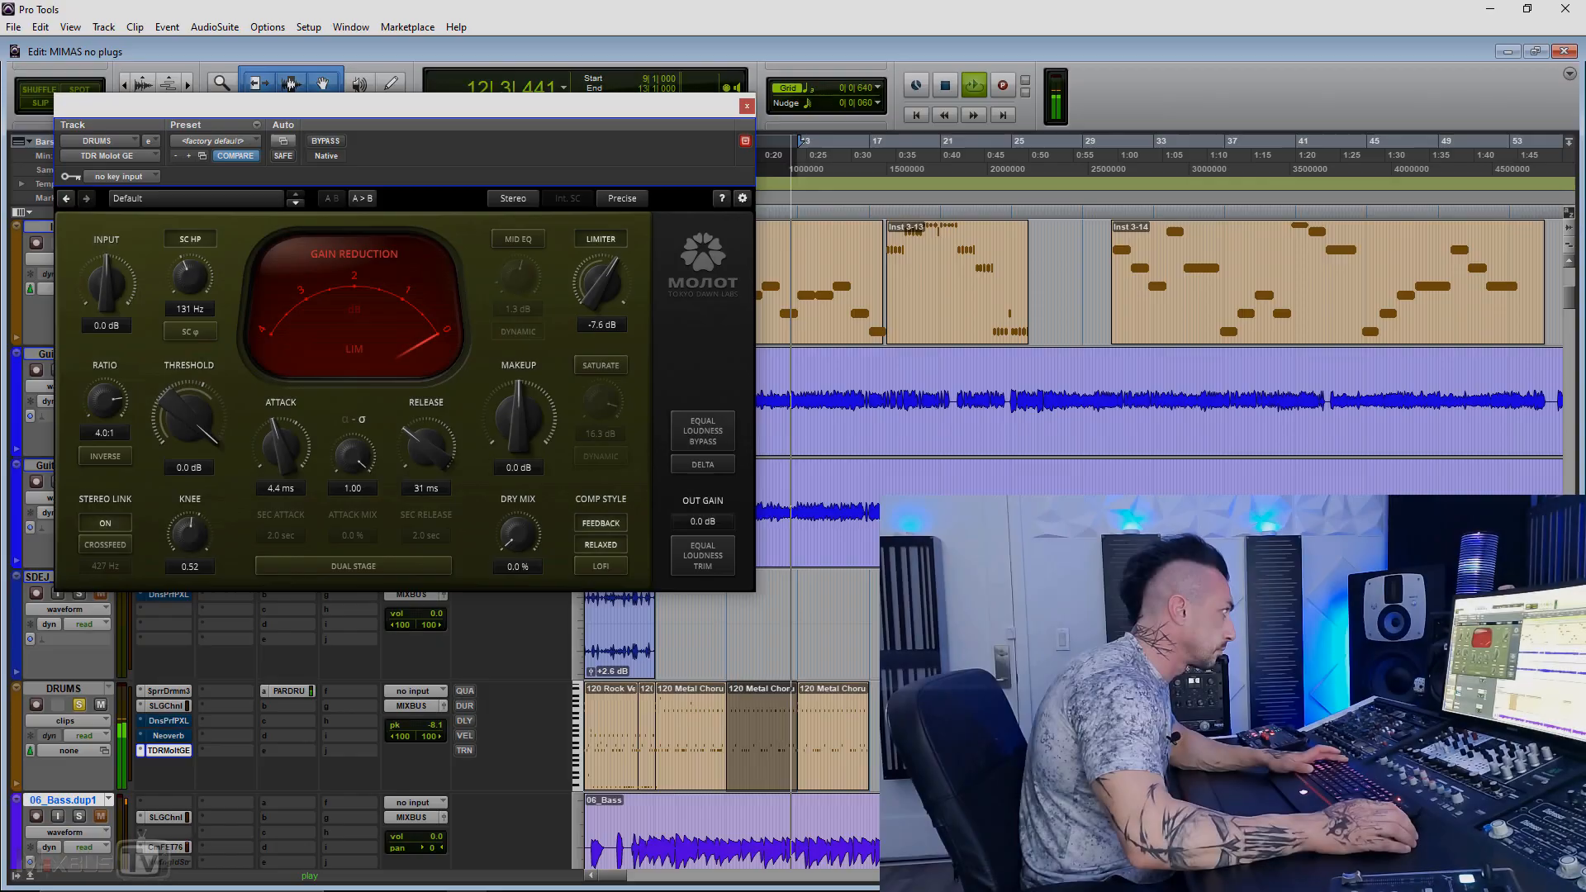
pyautogui.press('space')
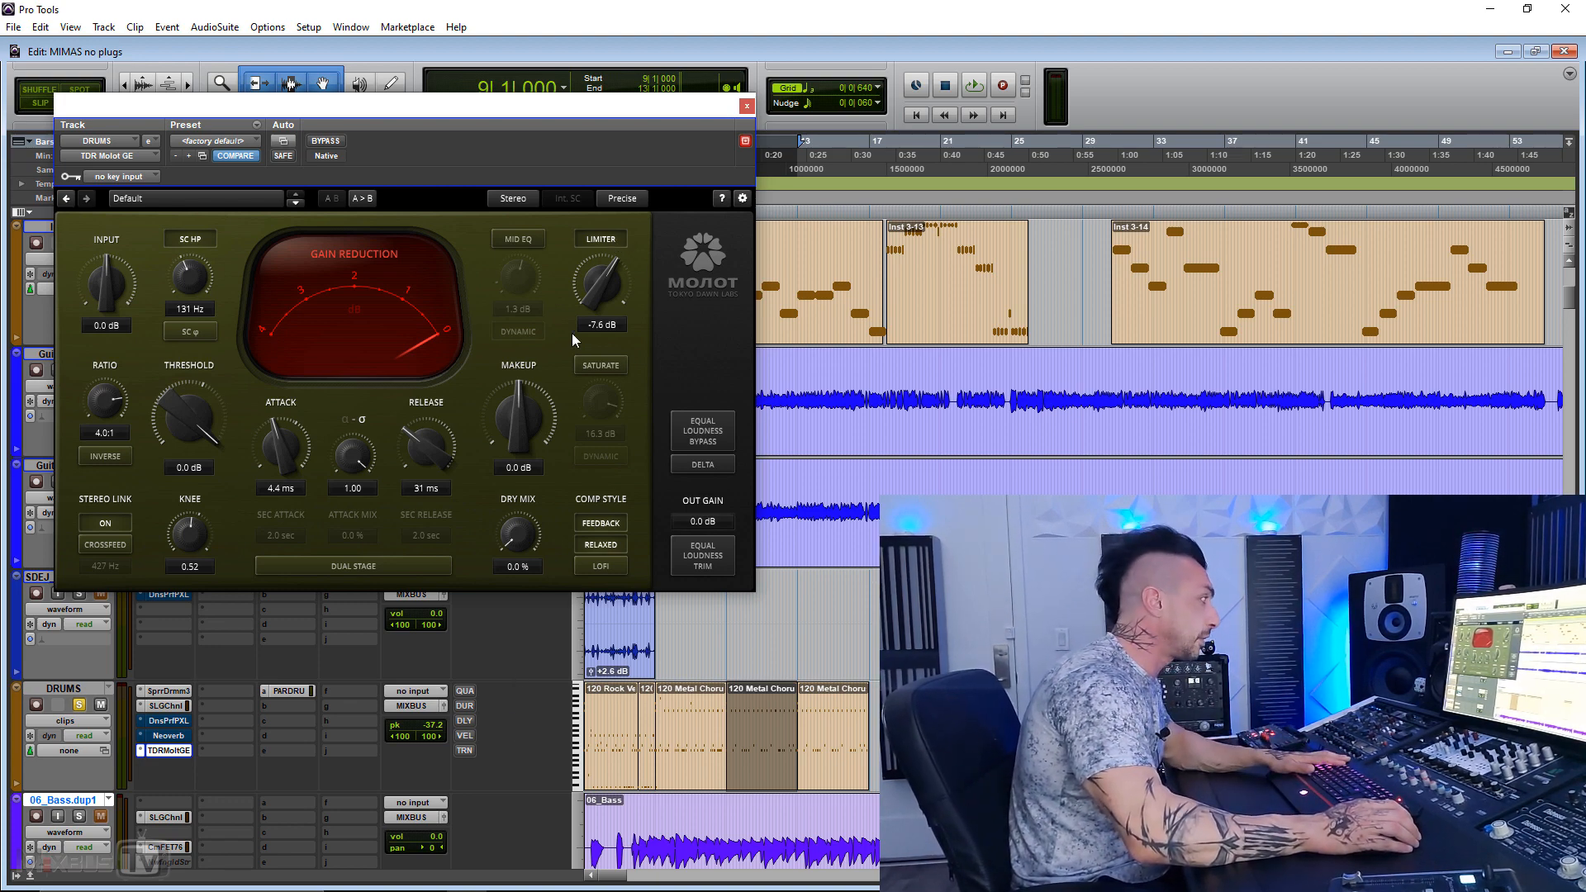
pyautogui.press('space')
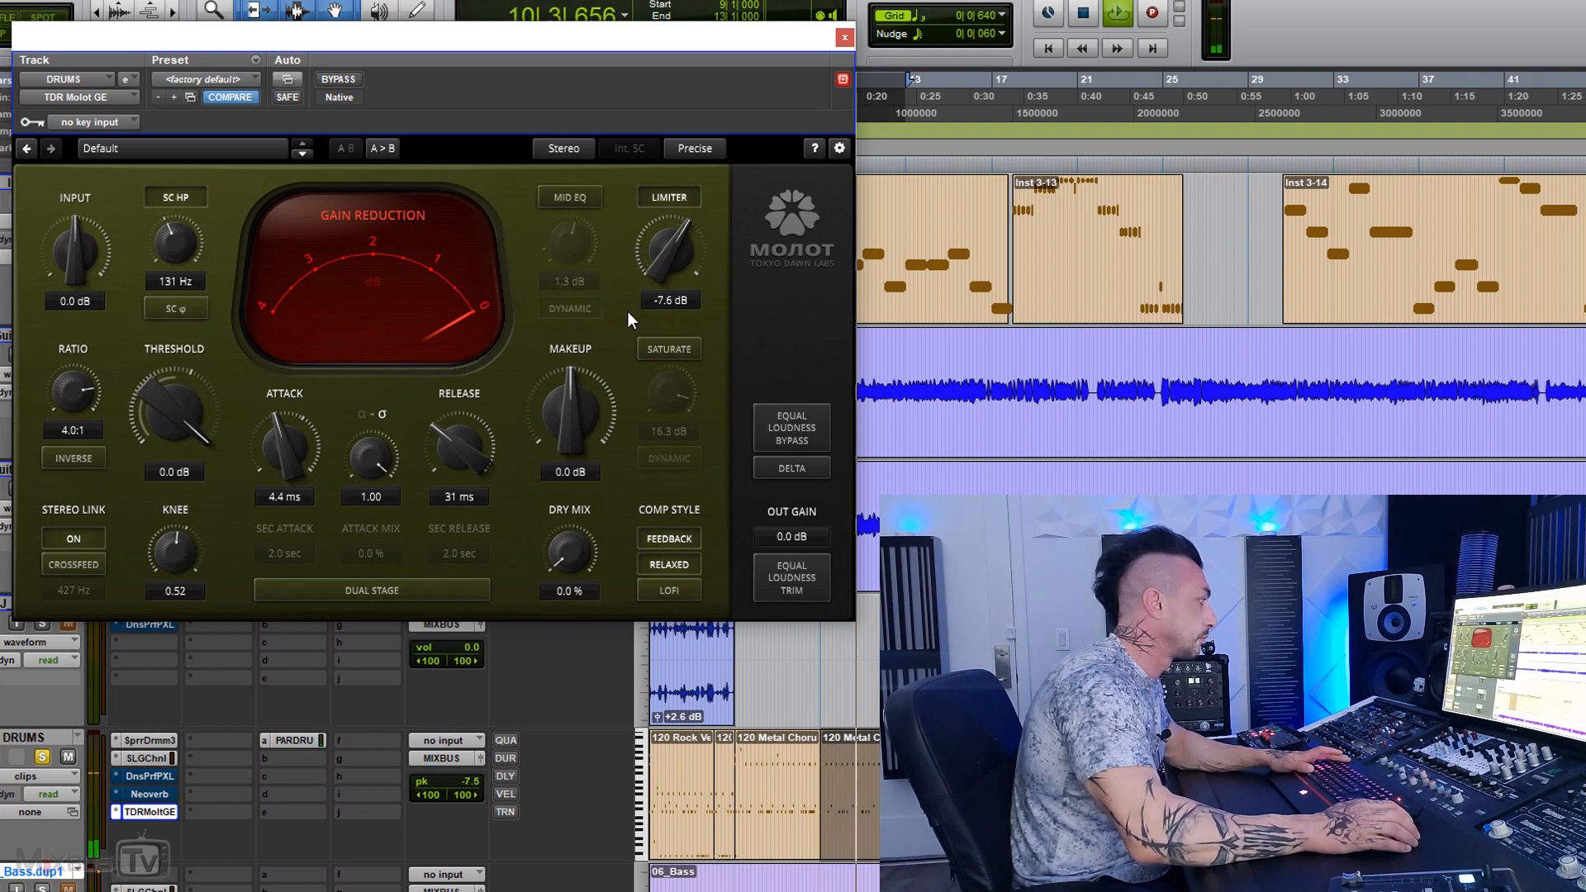
pyautogui.click(671, 200)
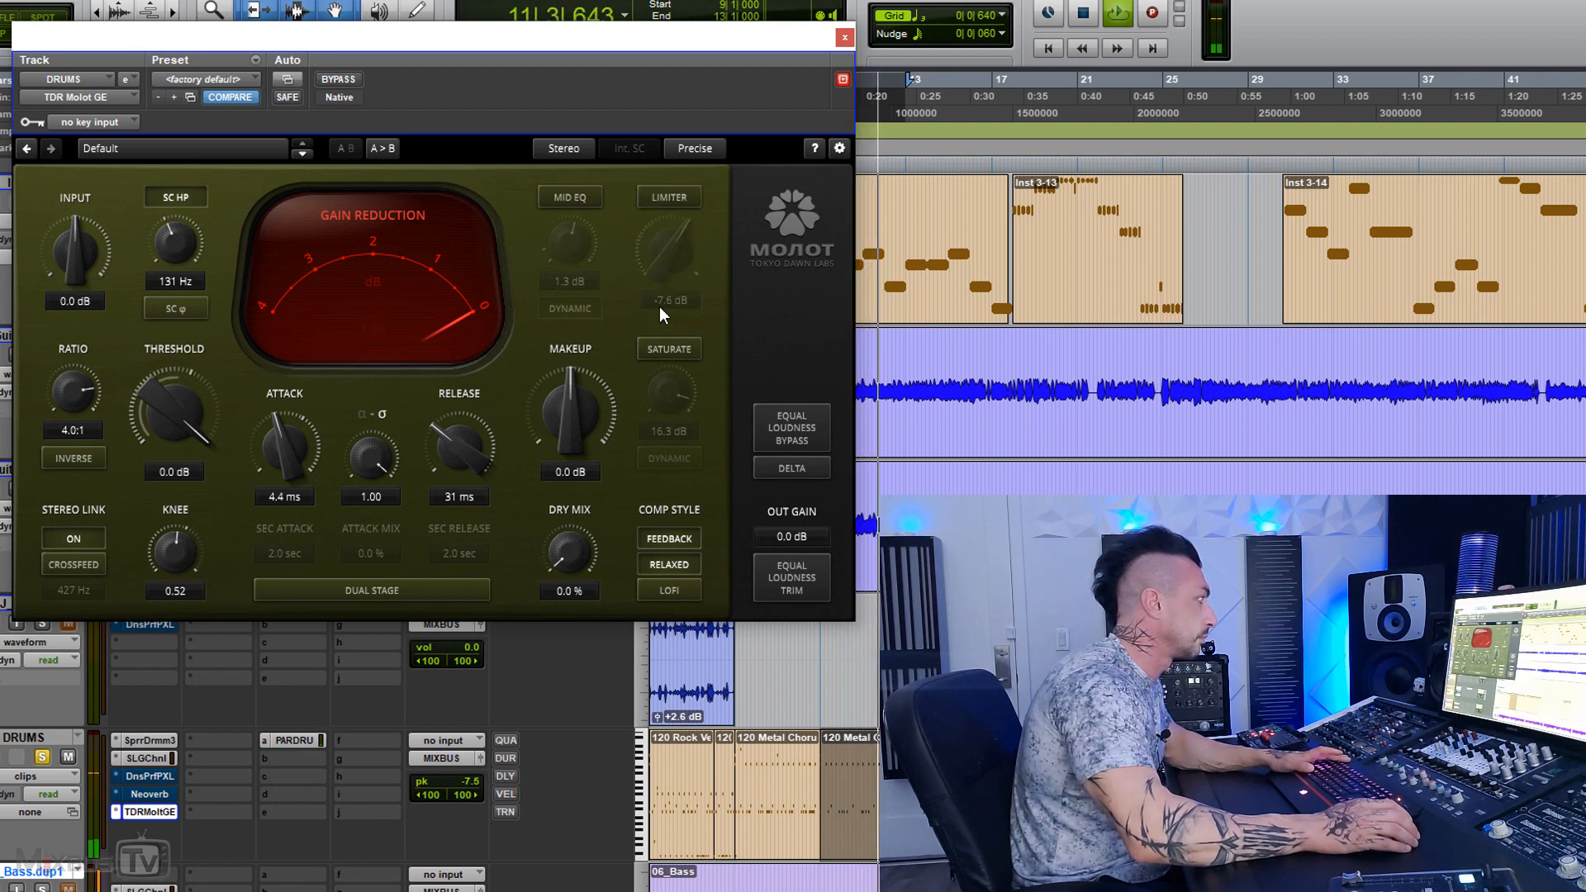
pyautogui.click(663, 347)
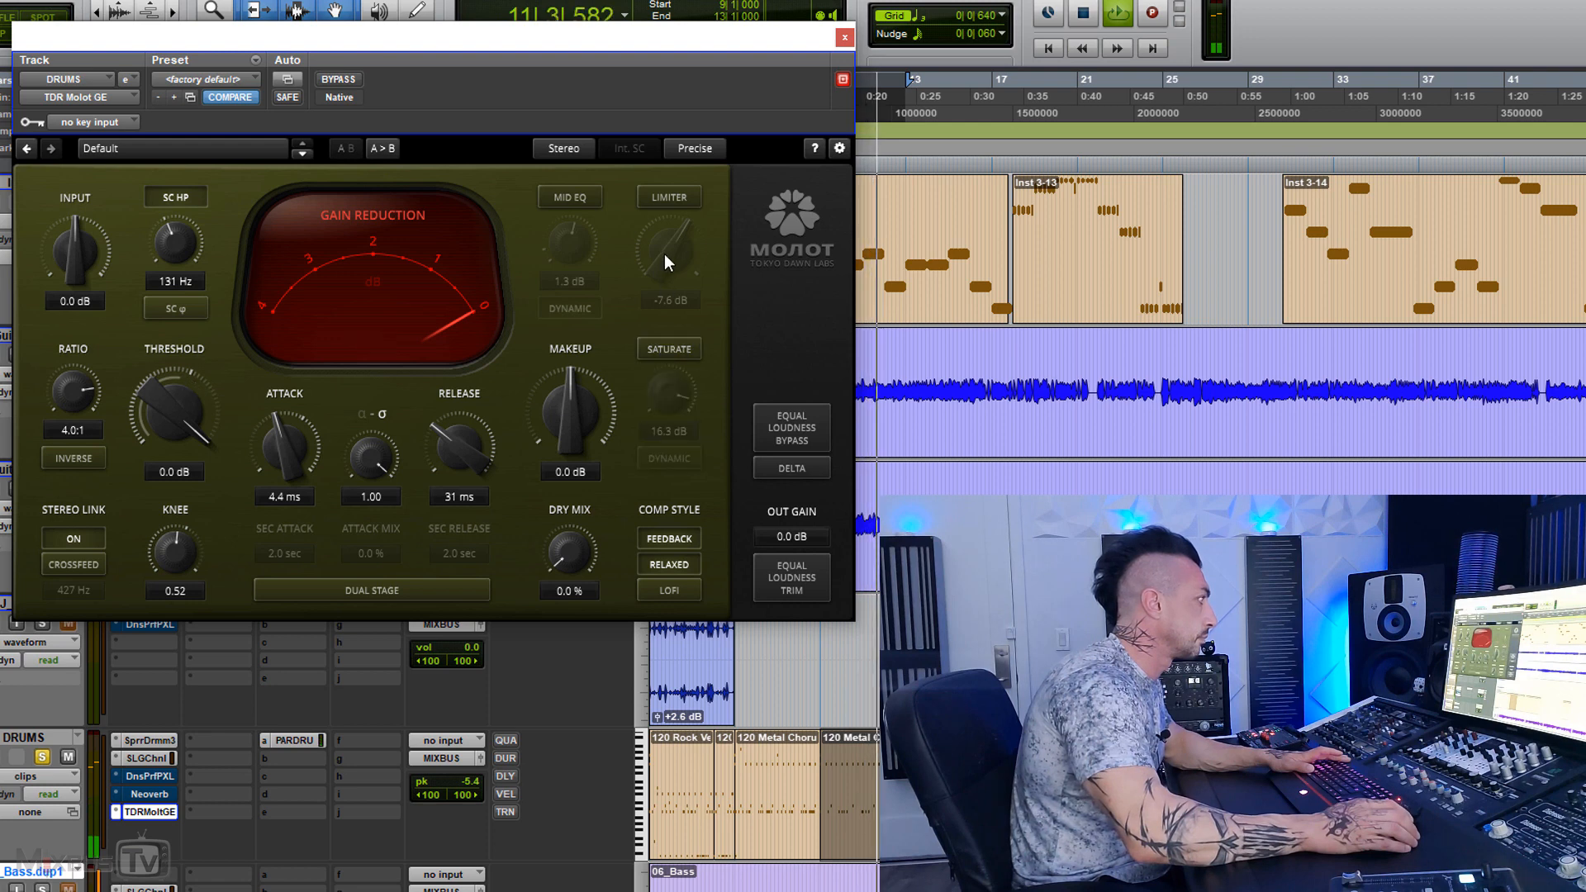
pyautogui.click(663, 195)
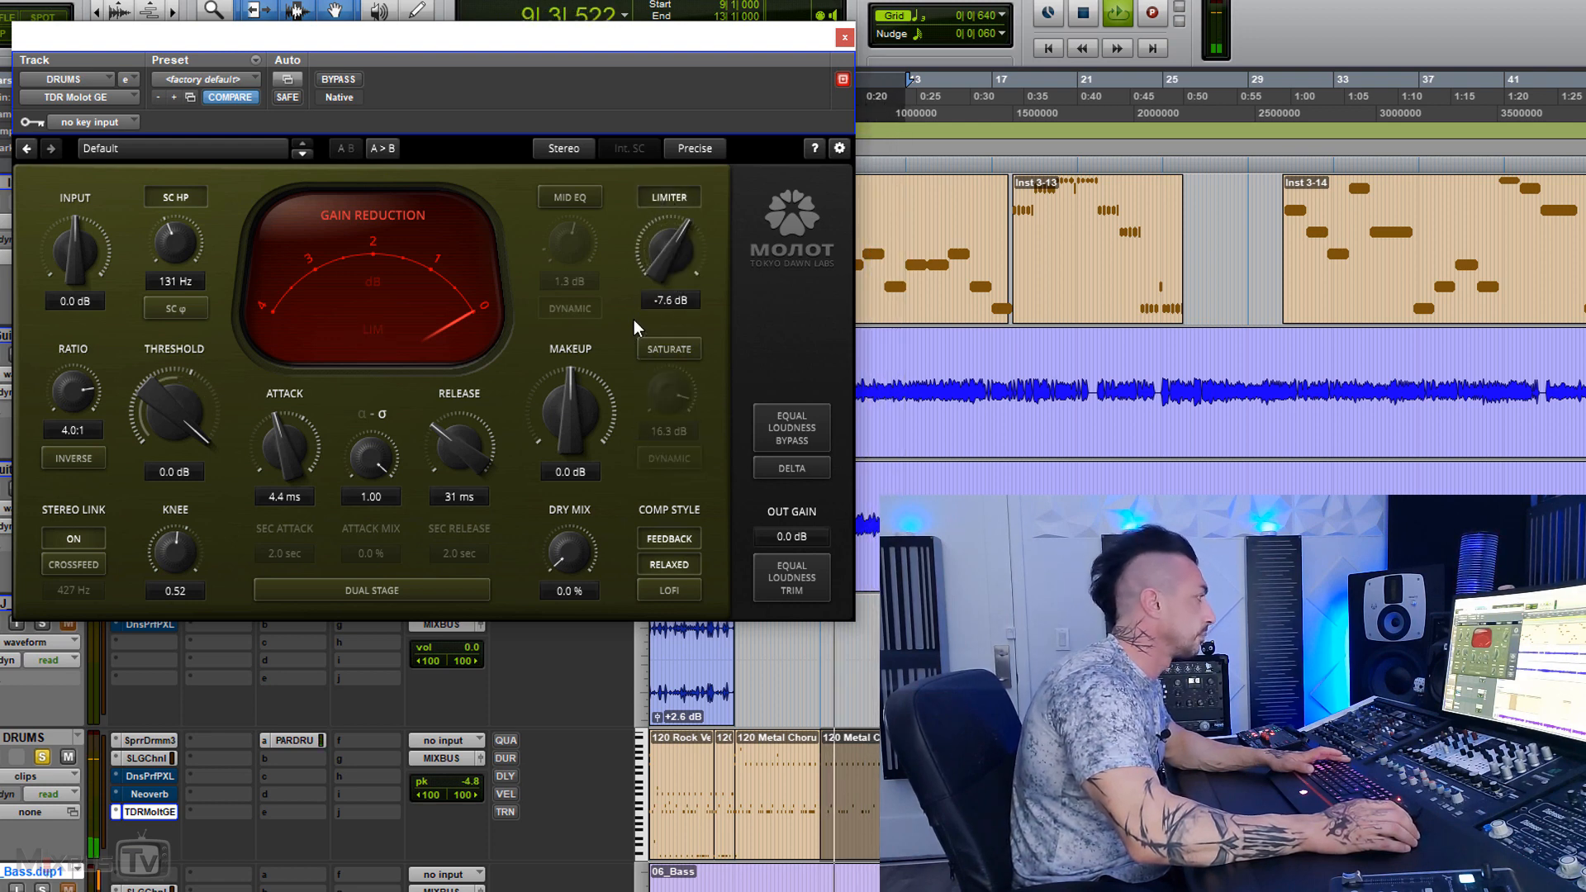
pyautogui.press('space')
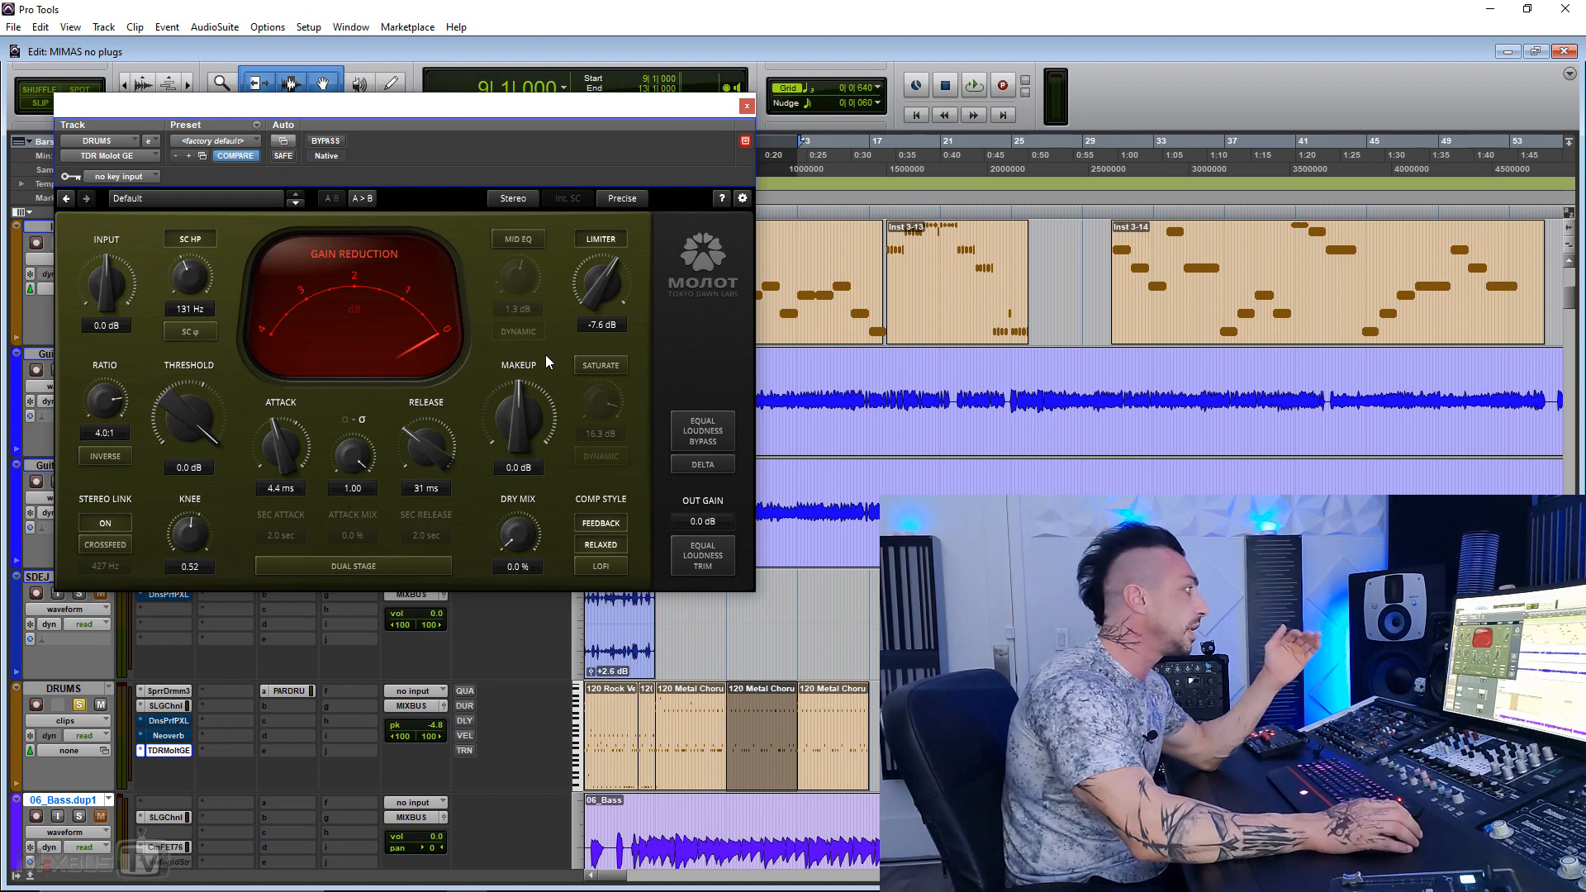
# Step: Switch off the limiter and enable saturation at 16.3 dB in dynamic mode on the drums
pyautogui.click(603, 238)
pyautogui.click(596, 367)
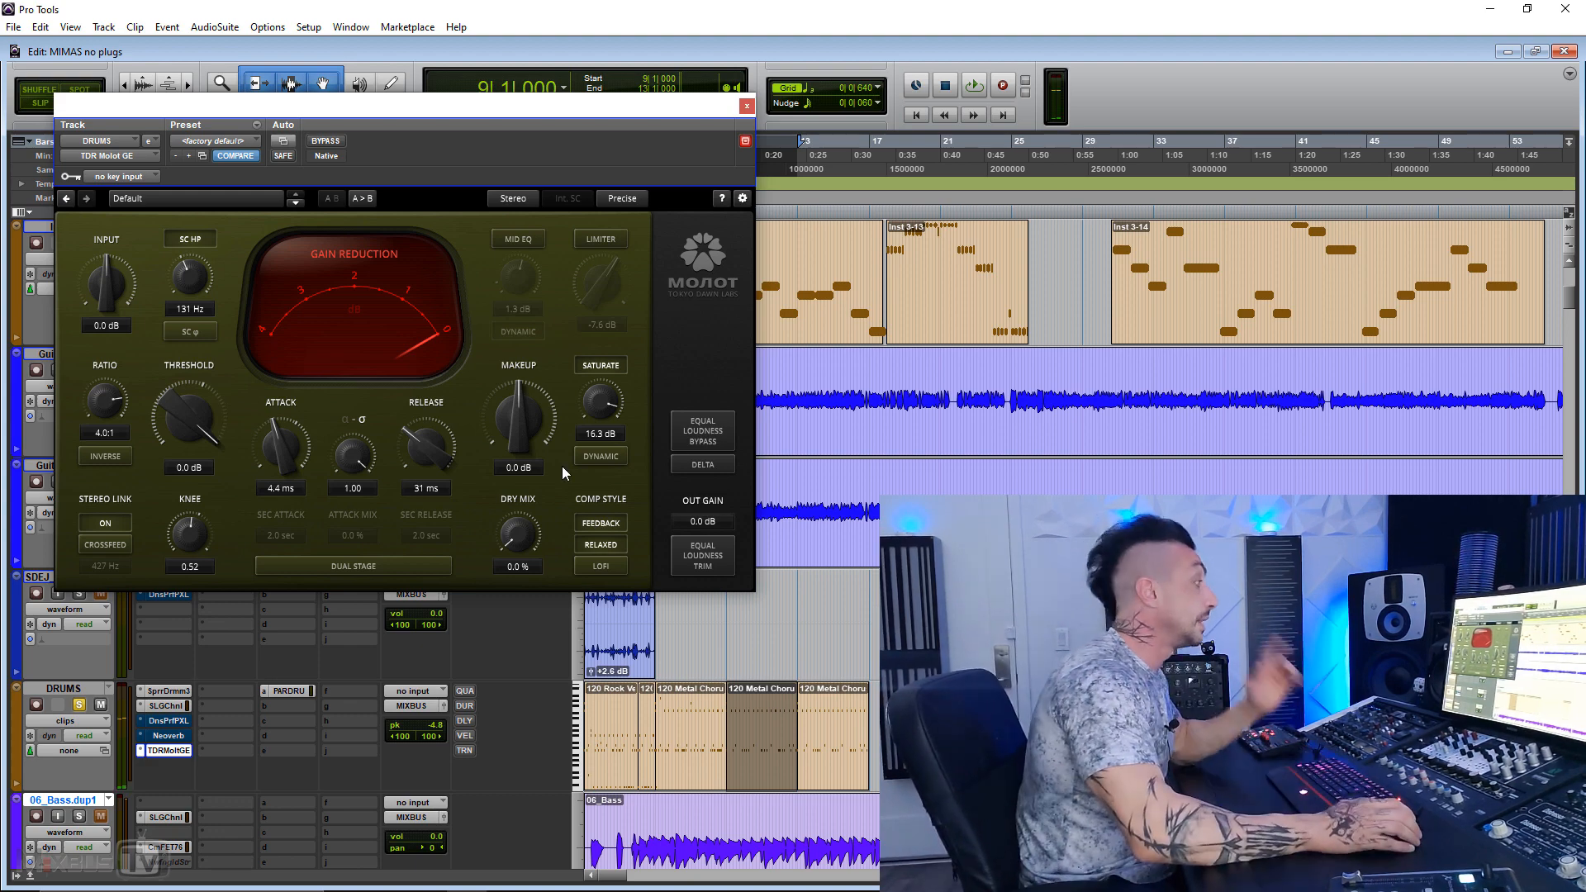
pyautogui.click(600, 459)
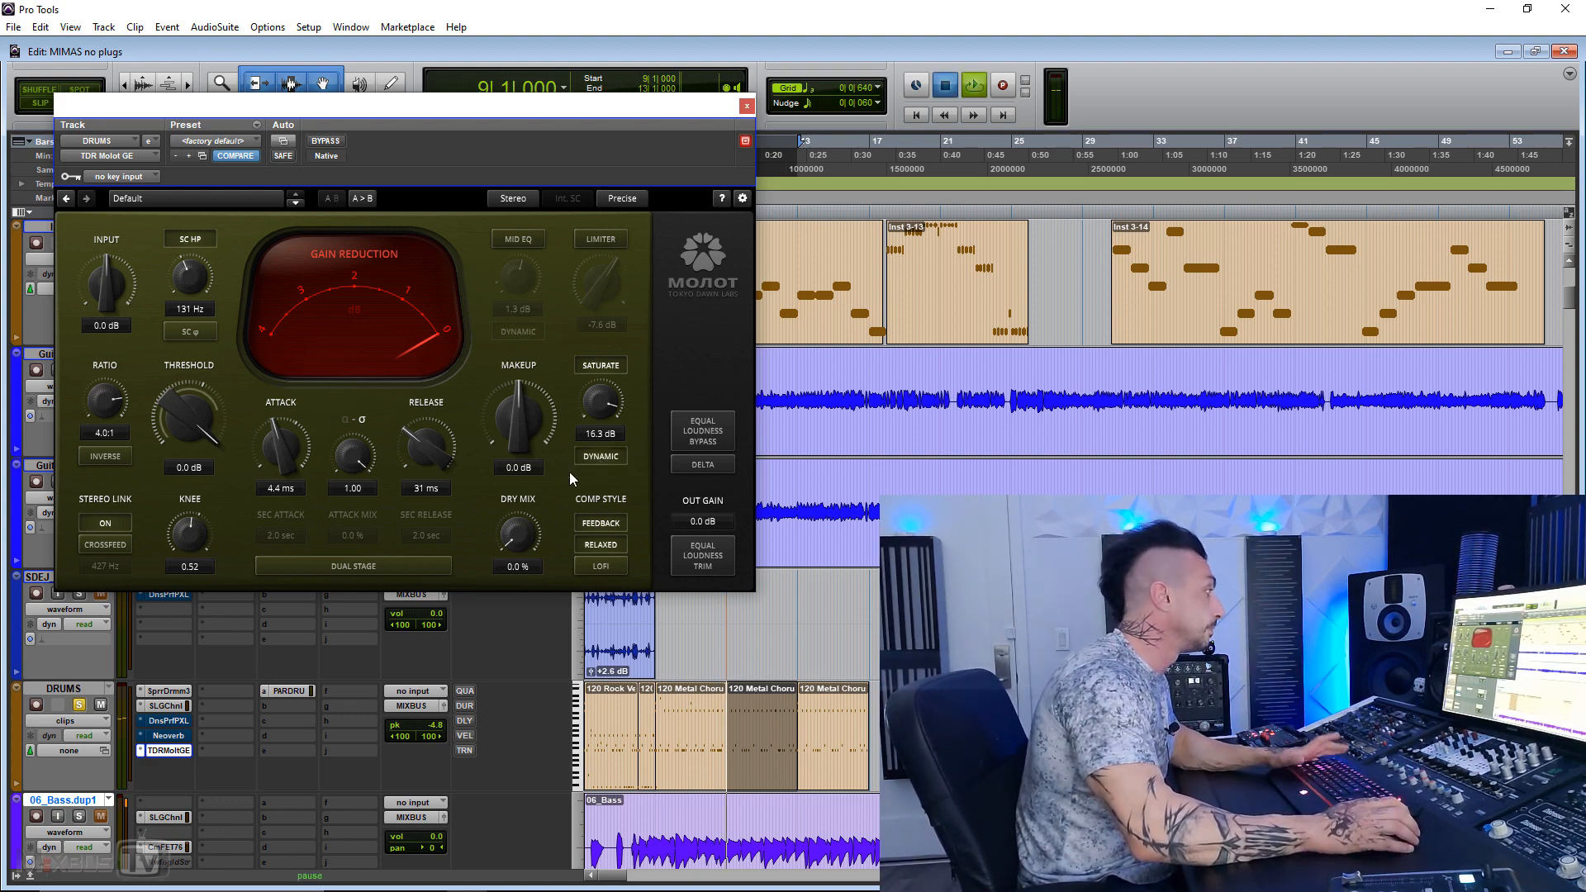
# Step: Play the drums, alternate between dynamic saturation and the limiter, return to saturation alone, and stop playback
pyautogui.press('space')
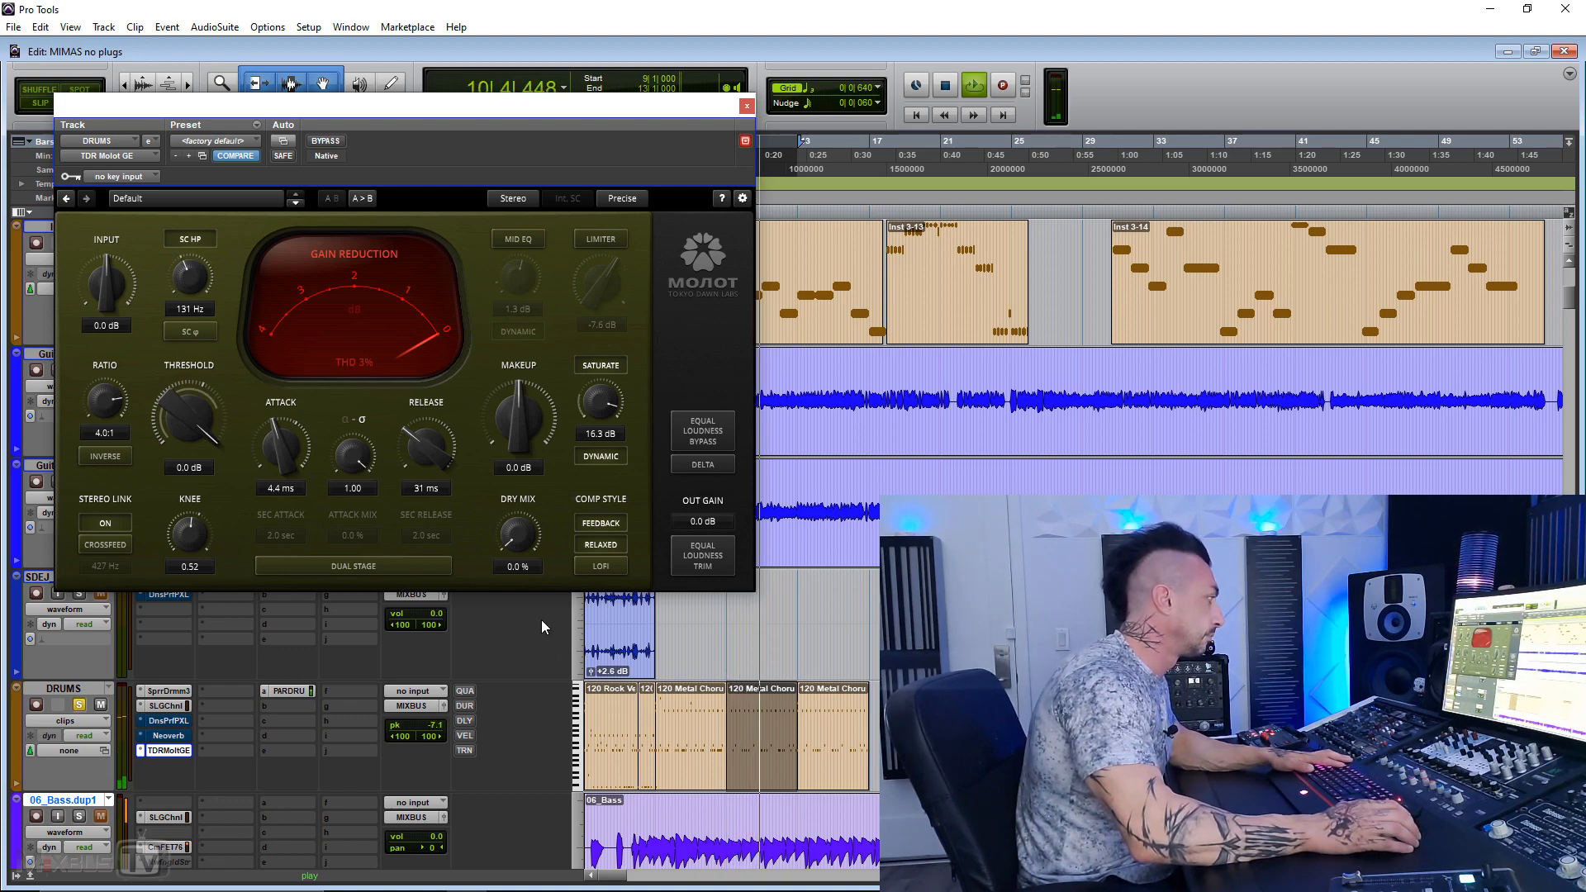
pyautogui.click(601, 365)
pyautogui.click(608, 241)
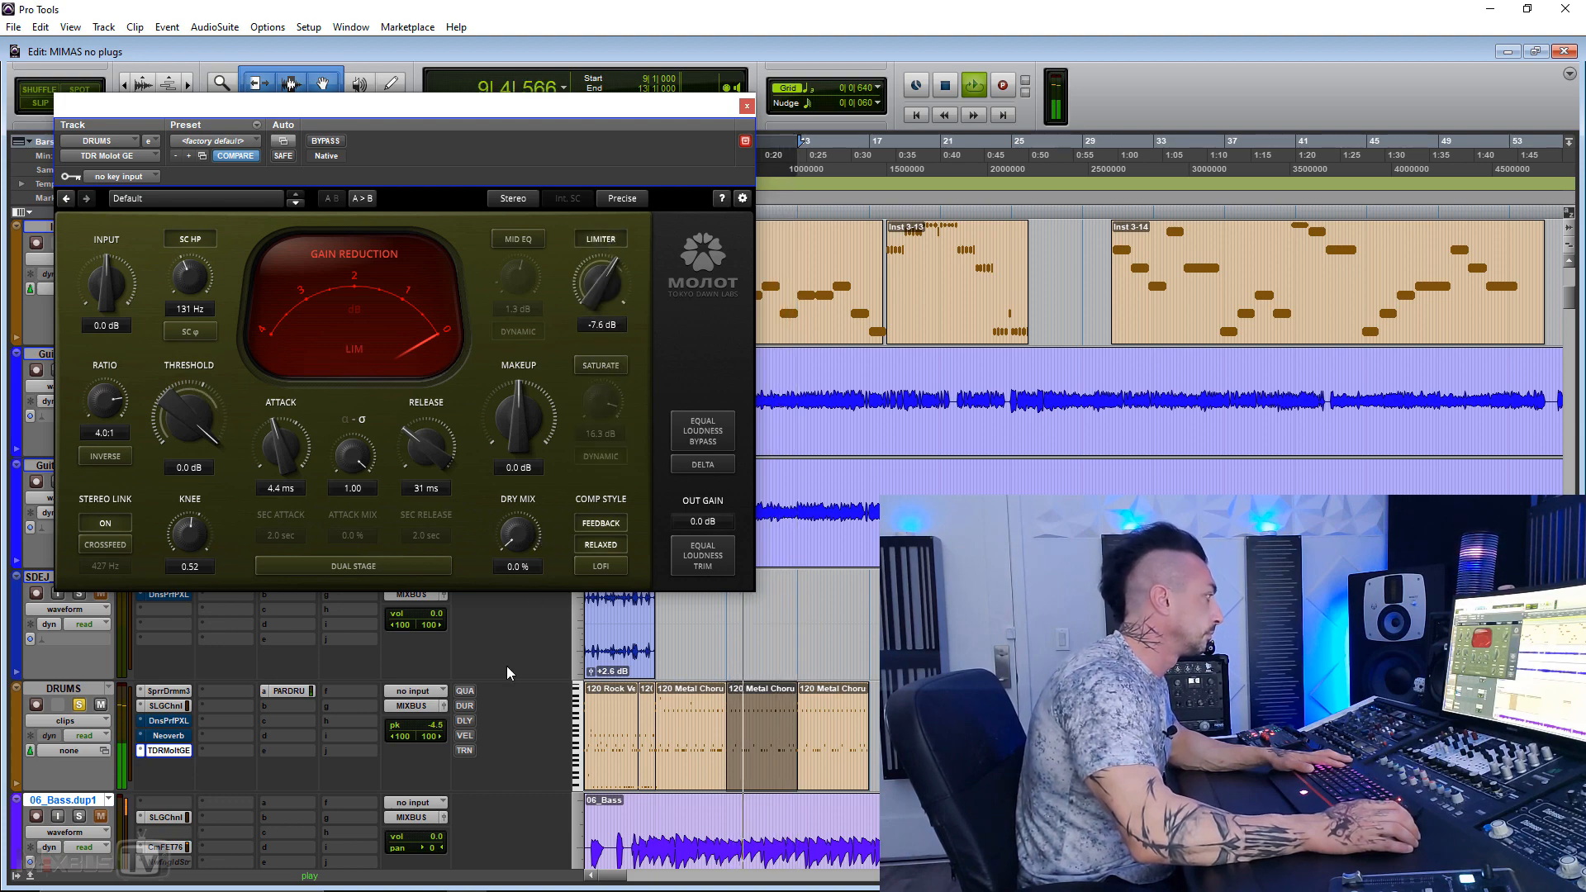
pyautogui.click(603, 241)
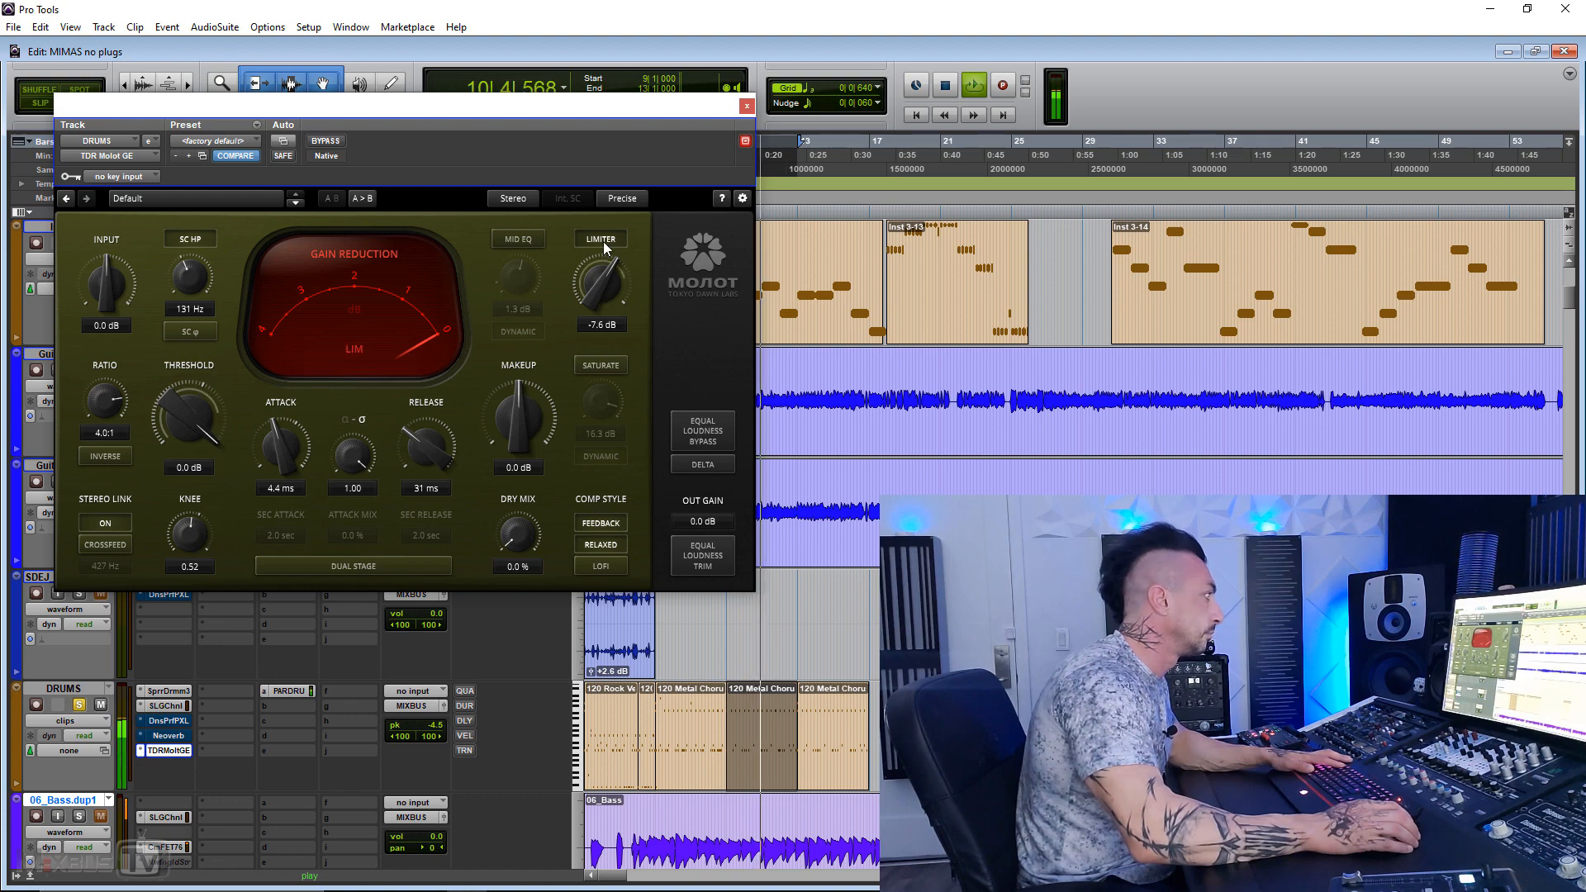
pyautogui.click(594, 365)
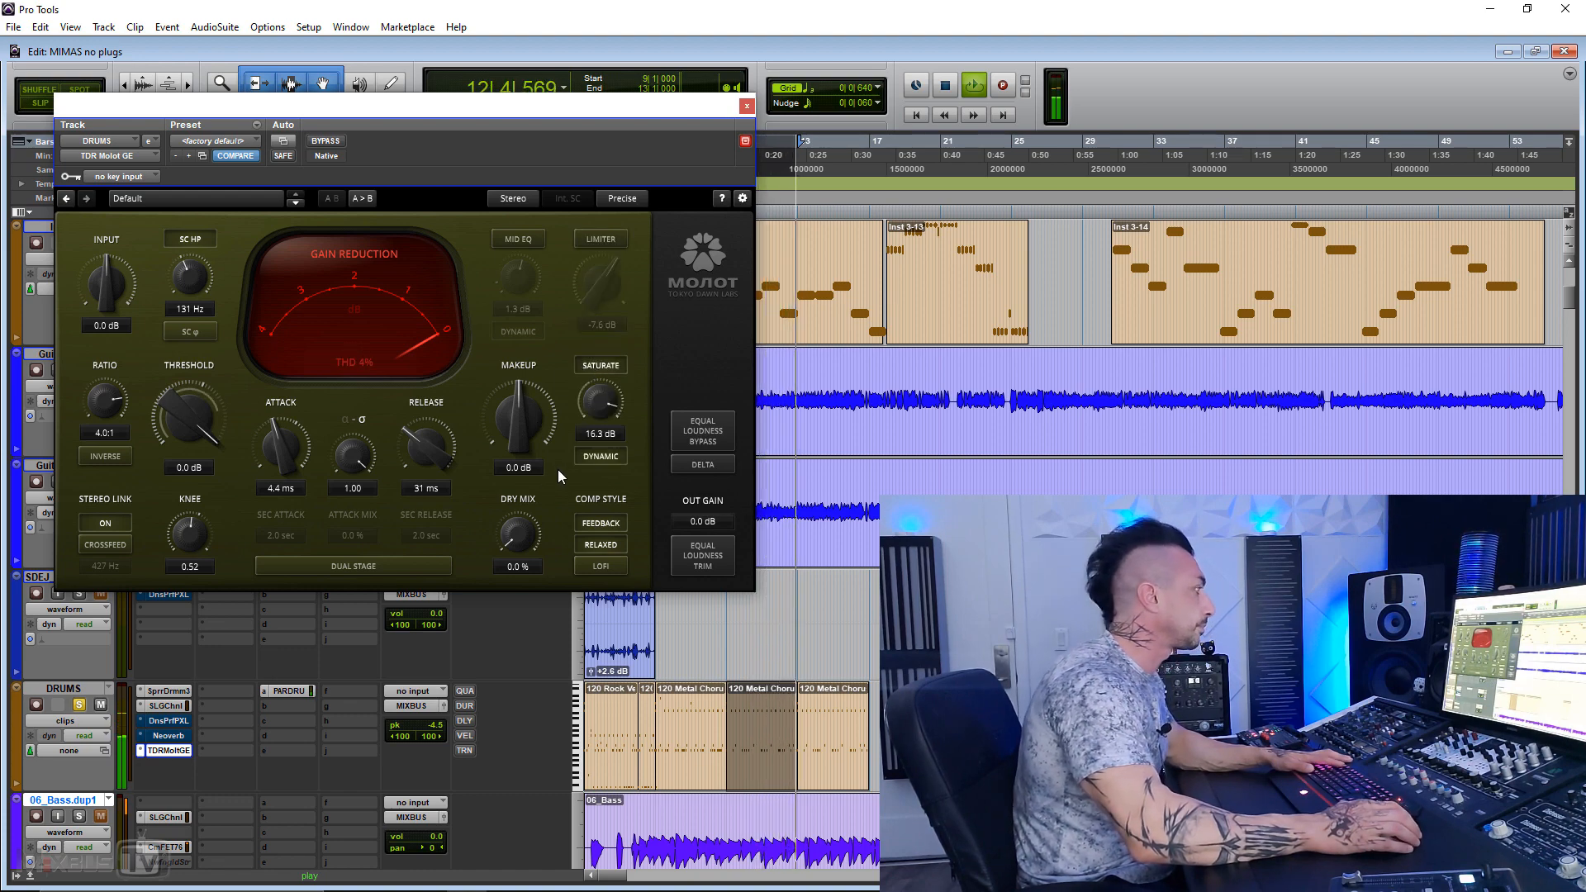
pyautogui.press('space')
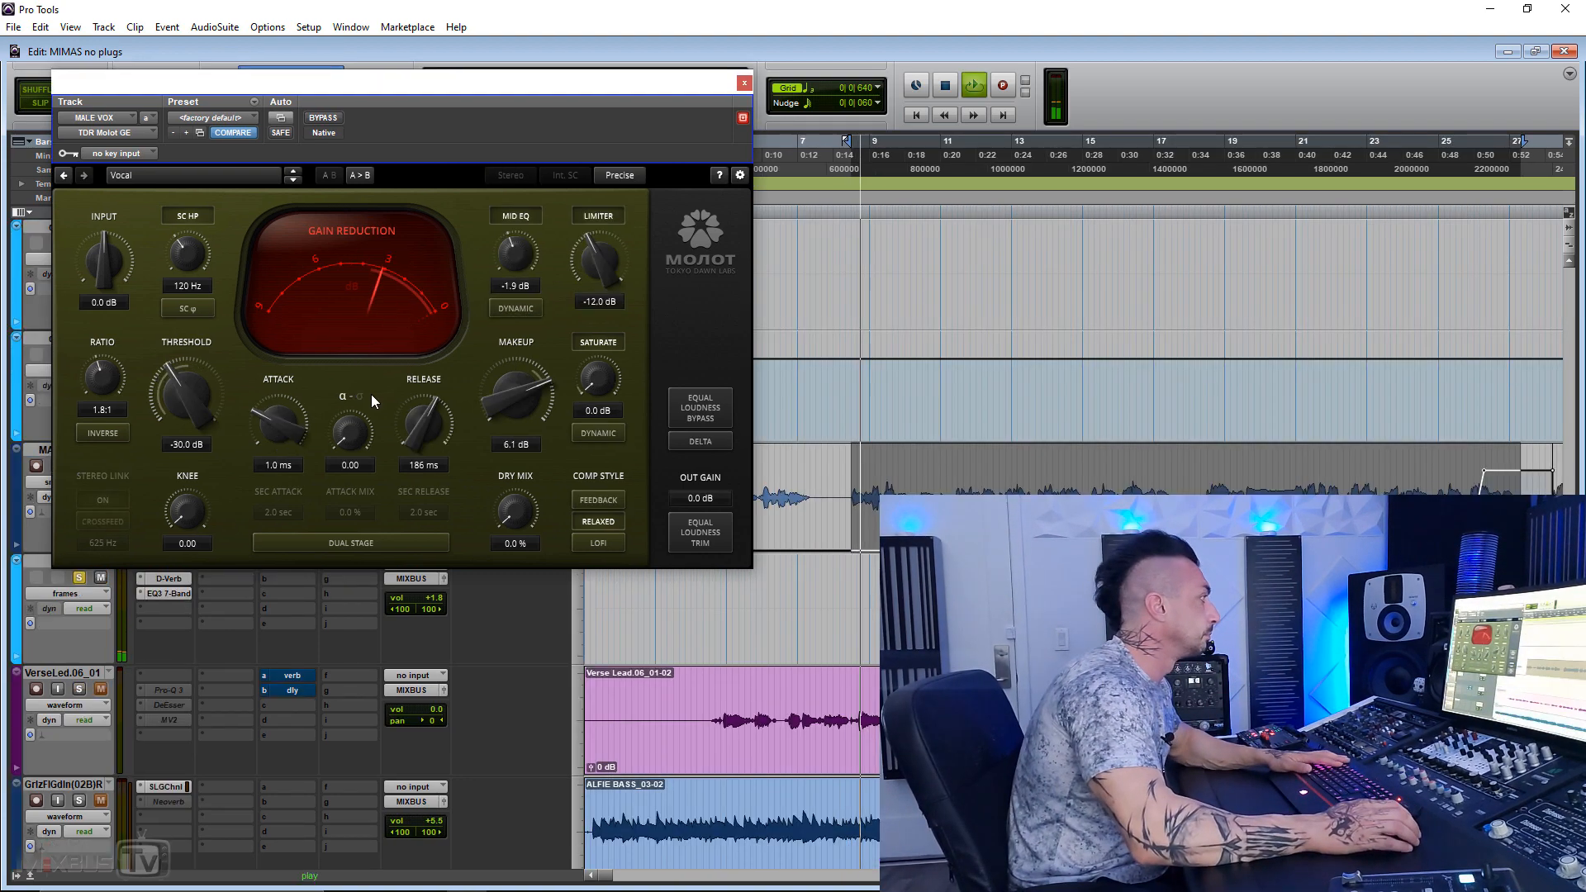
# Step: During playback of the MALE VOX track, compare the Vocal preset bypassed and active twice, ending with it active, and stop
pyautogui.click(324, 117)
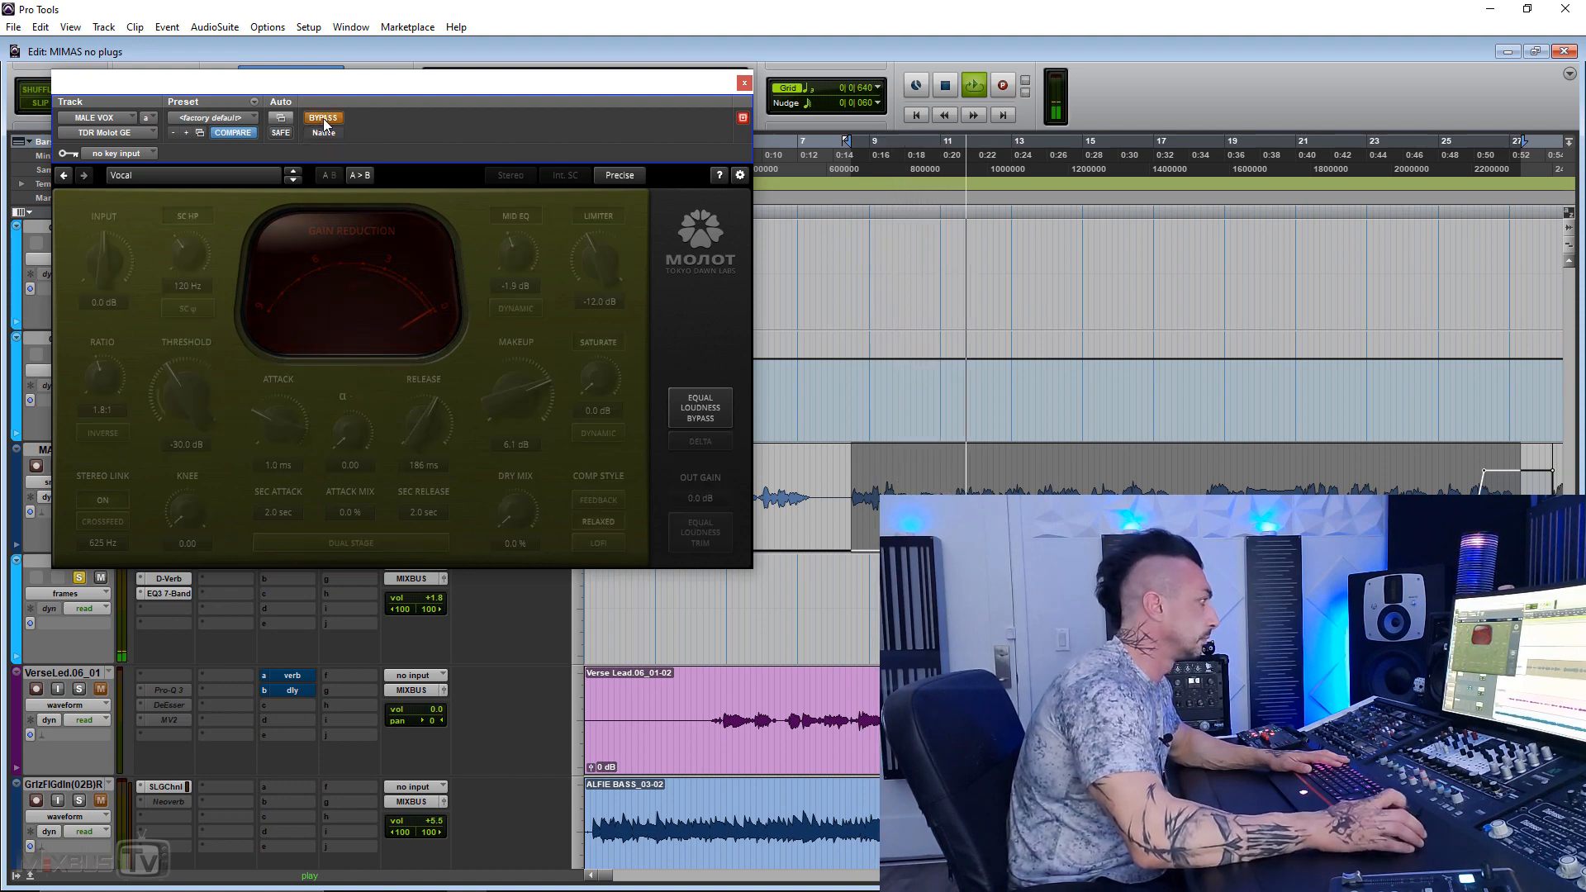
pyautogui.click(323, 118)
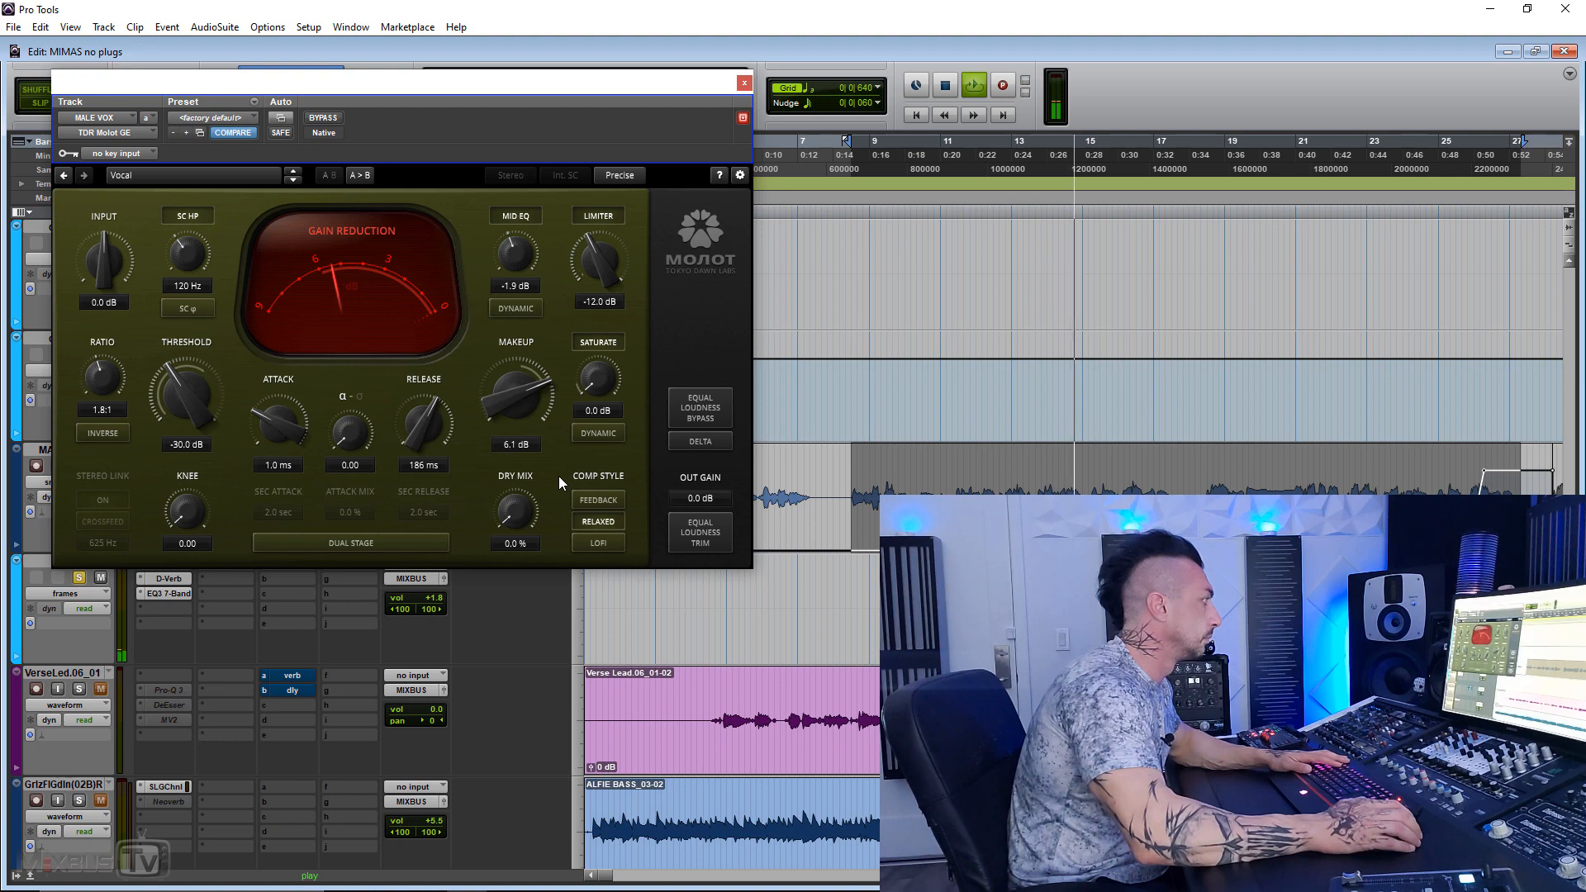
pyautogui.click(319, 121)
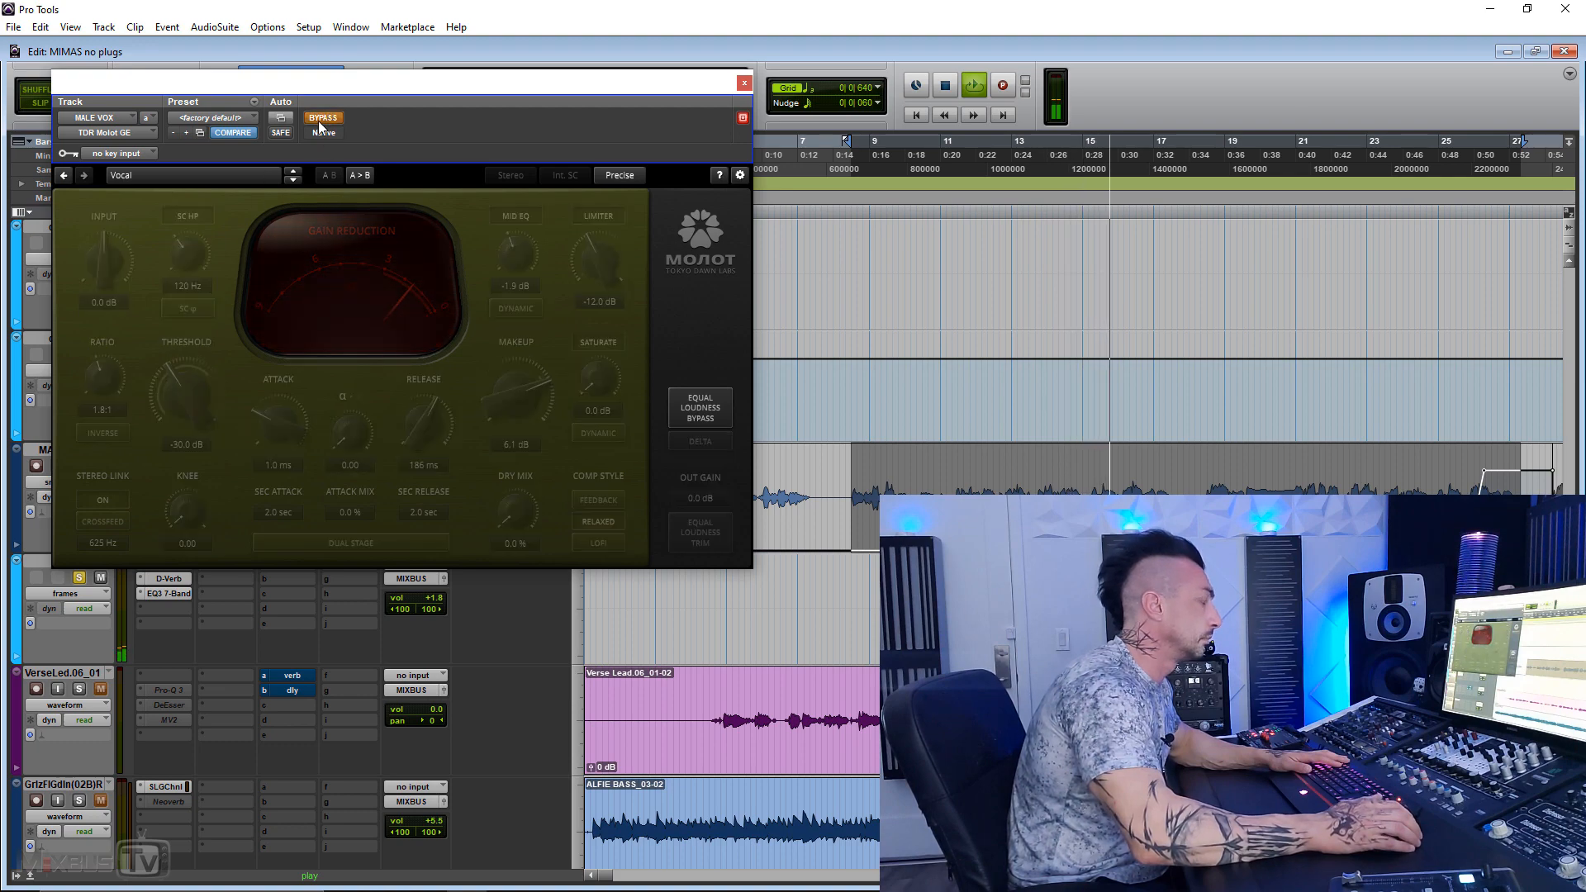
pyautogui.click(319, 121)
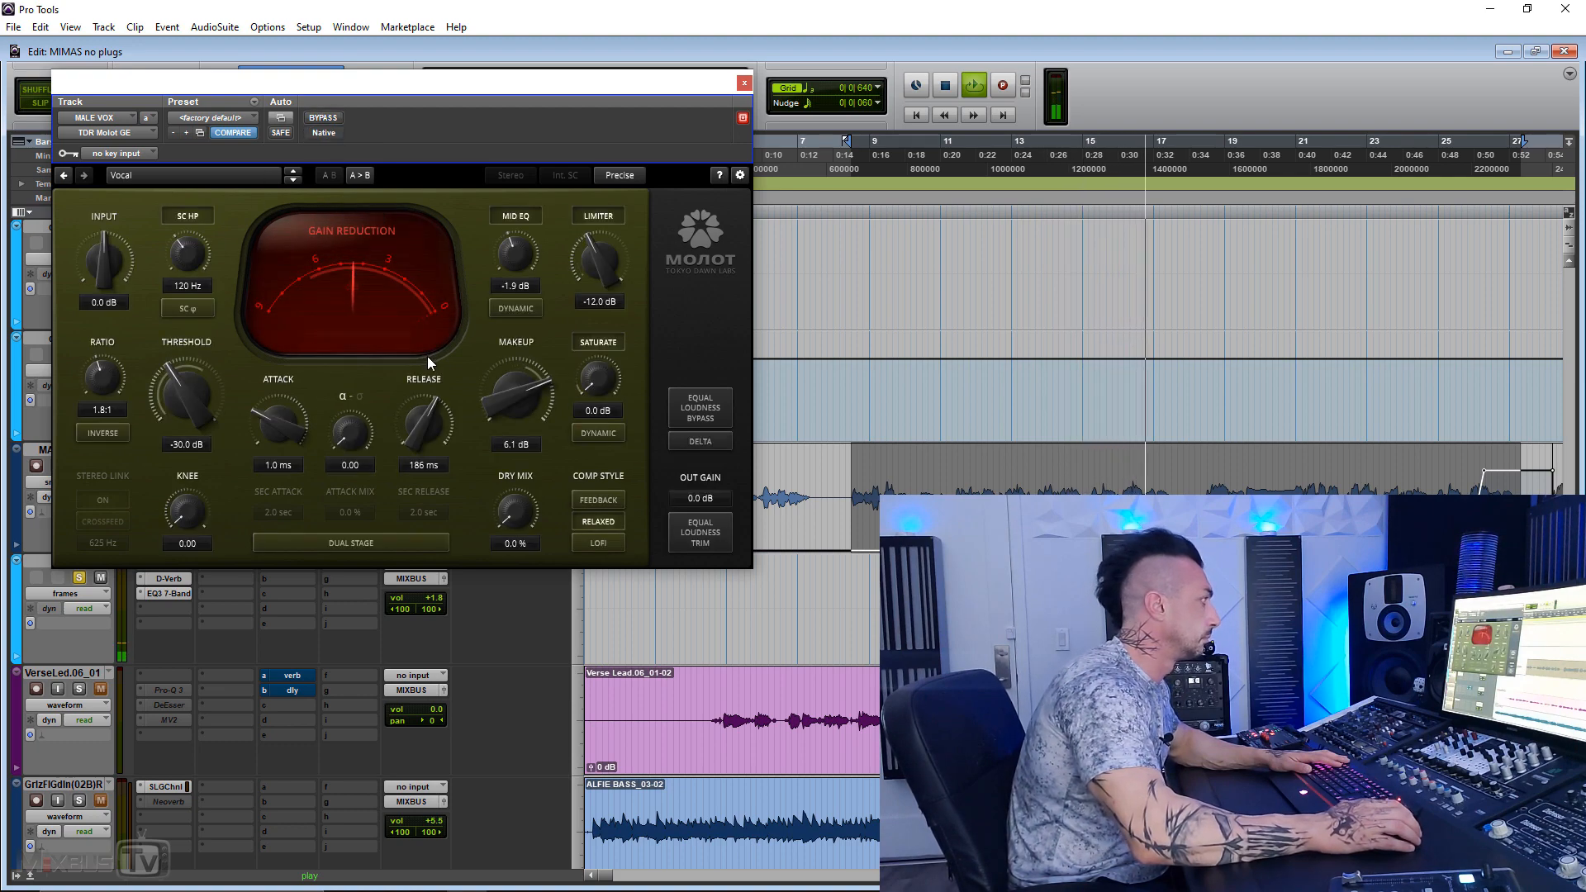
pyautogui.press('space')
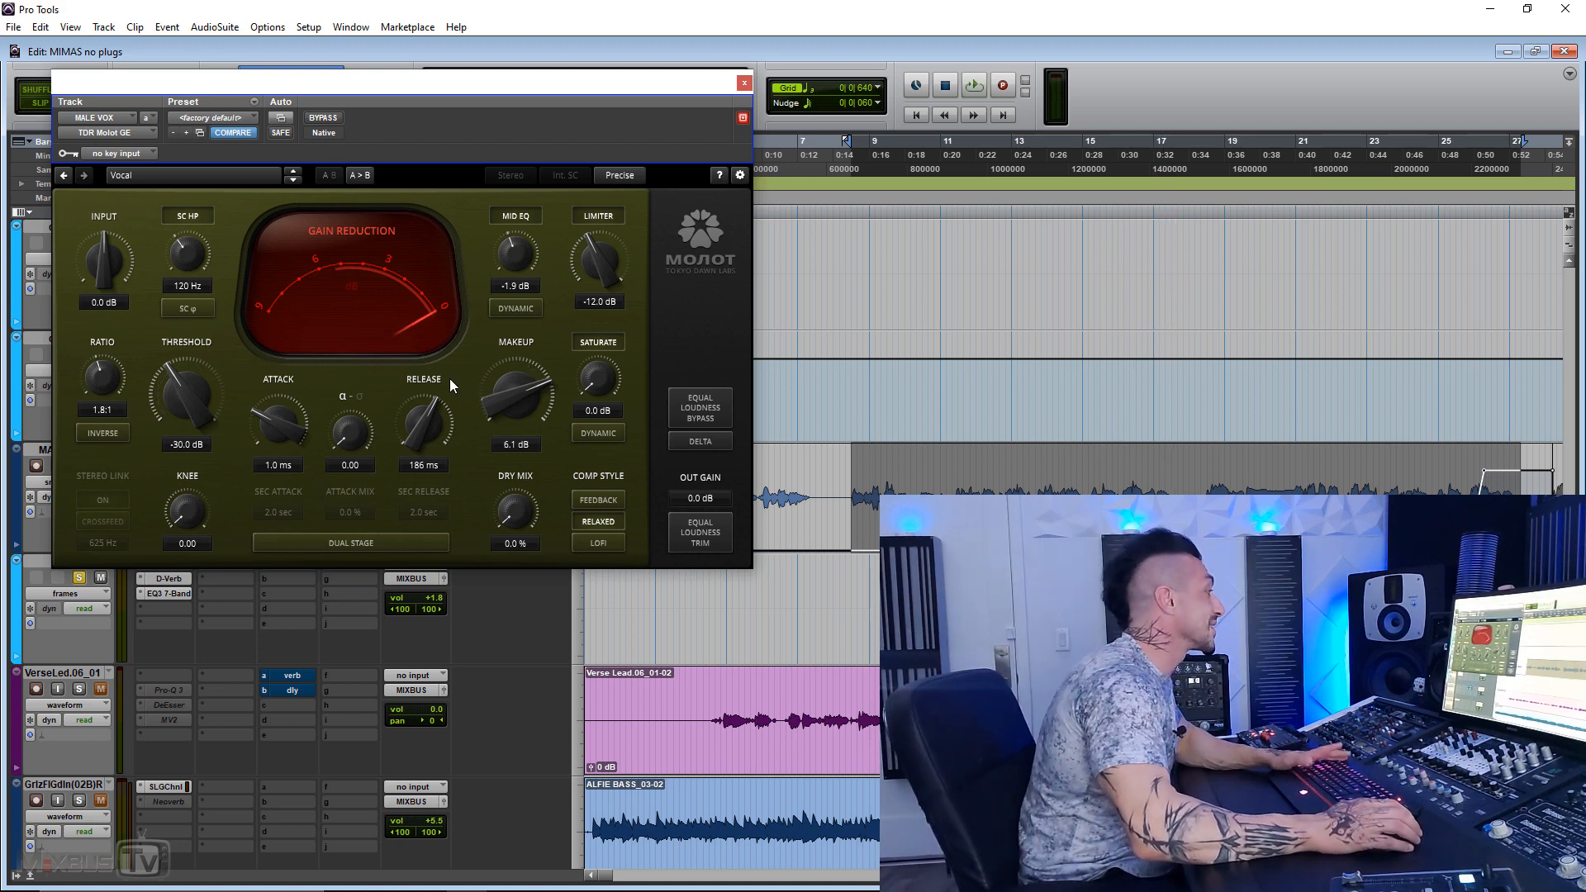
# Step: Replay the vocal, compare it bypassed and active, and continue with the mid EQ off and the limiter set to -16.6 dB
pyautogui.press('space')
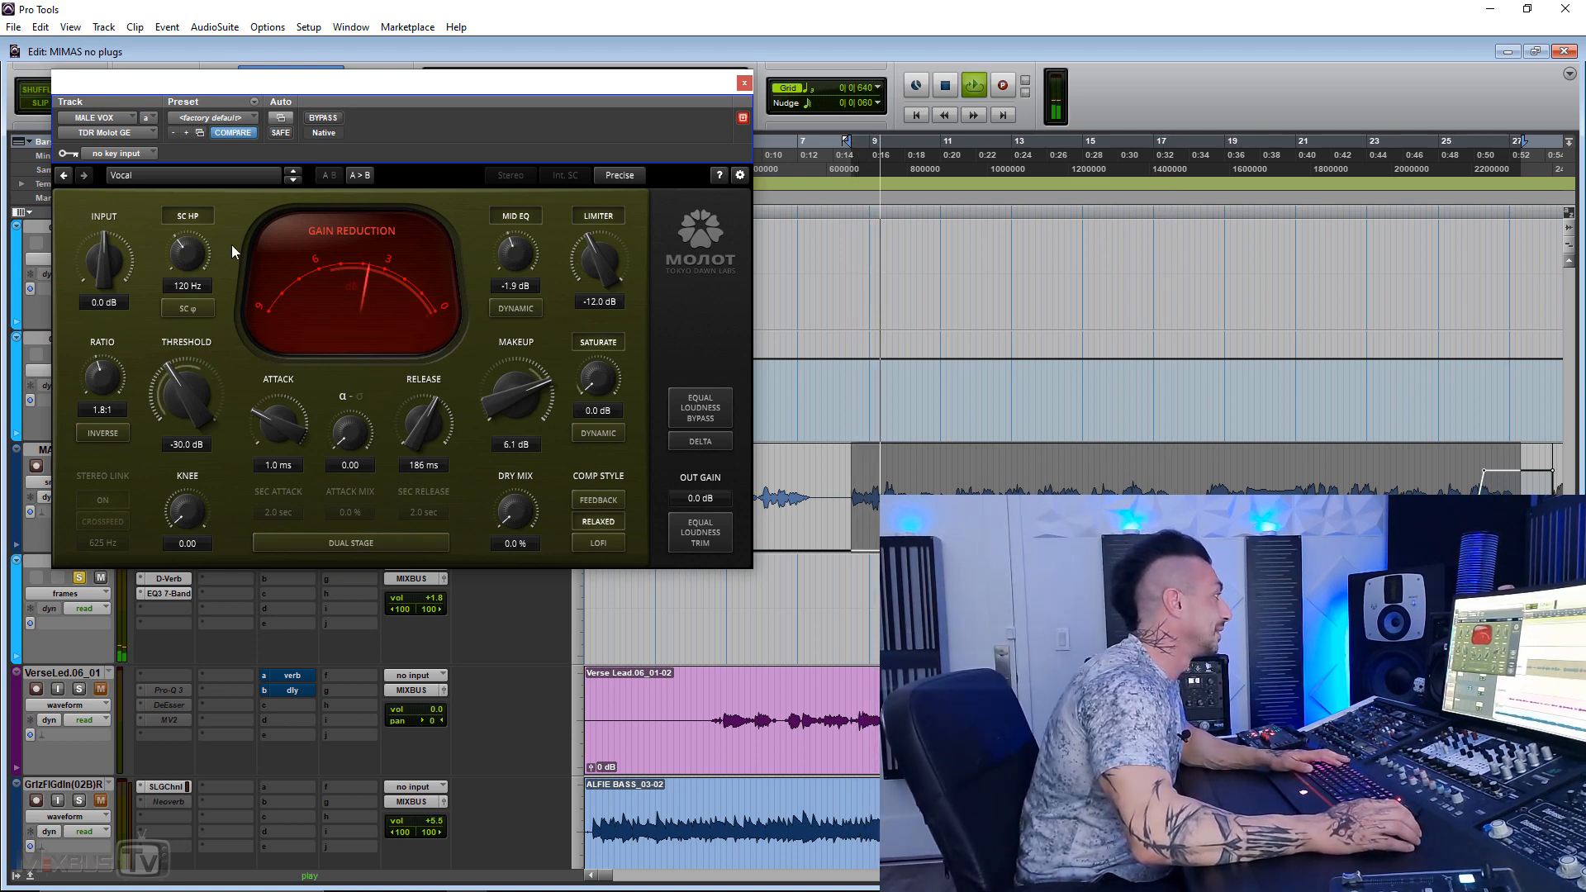
pyautogui.click(325, 119)
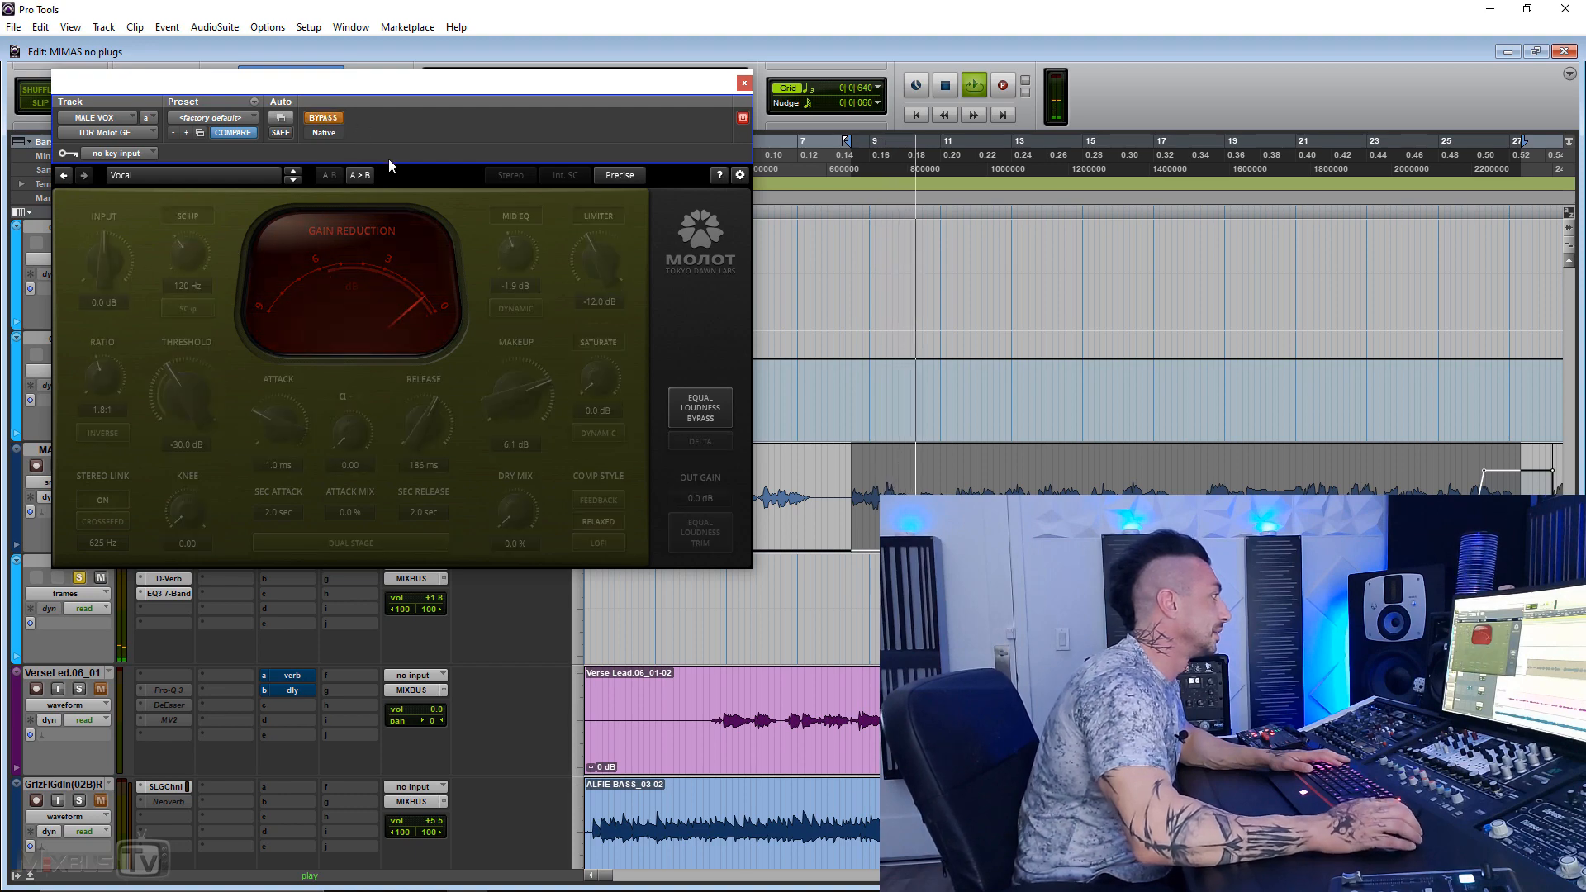
pyautogui.click(313, 117)
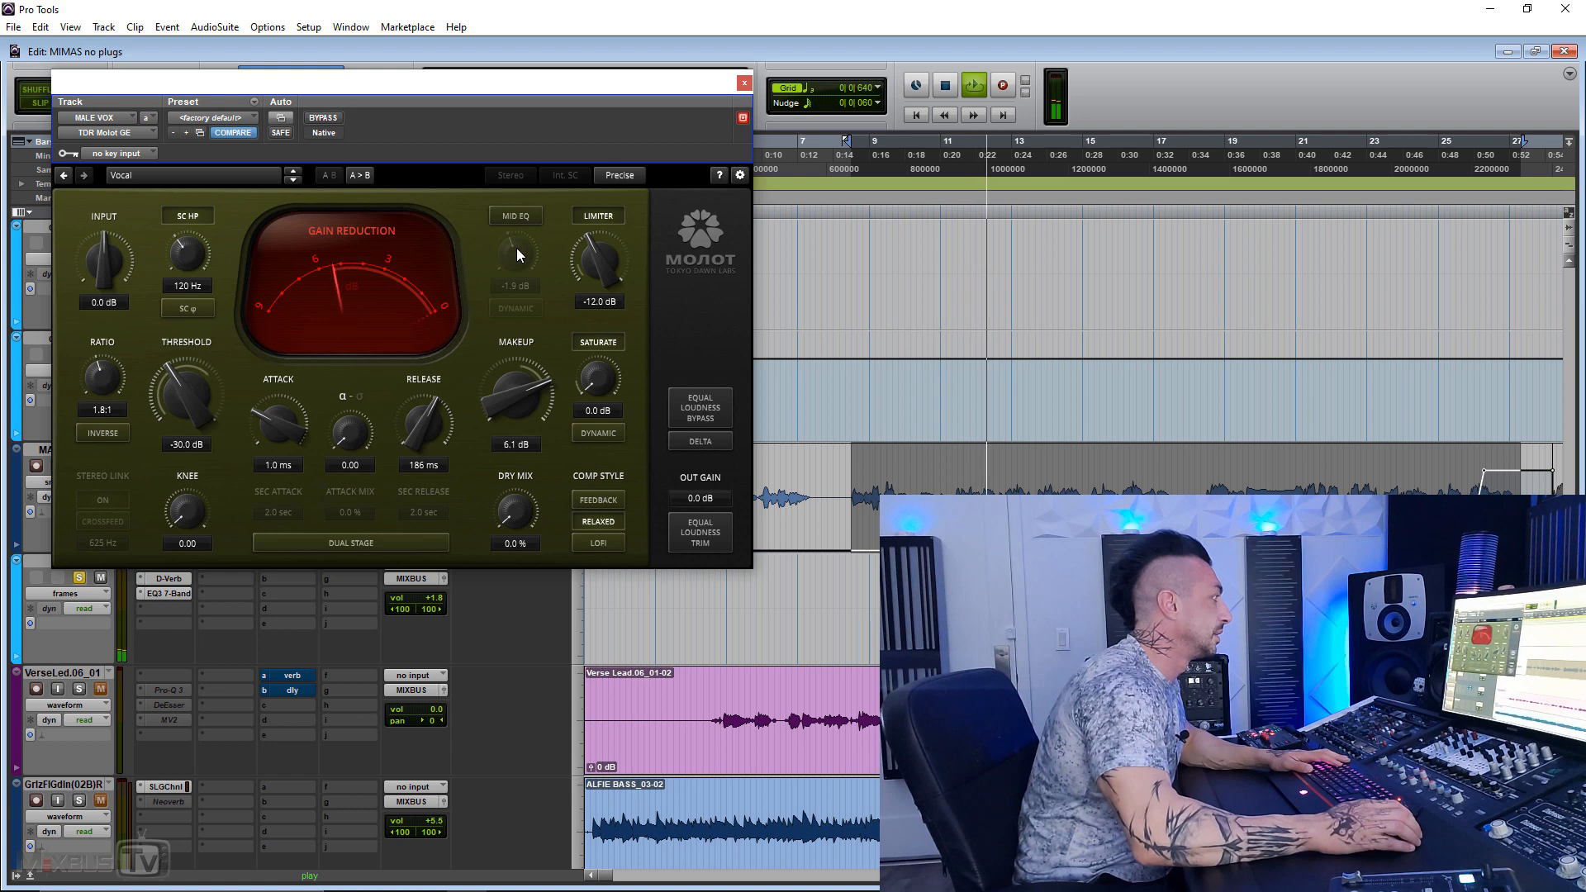
pyautogui.moveTo(614, 269)
pyautogui.mouseDown()
pyautogui.moveTo(613, 290)
pyautogui.moveTo(598, 249)
pyautogui.mouseUp()
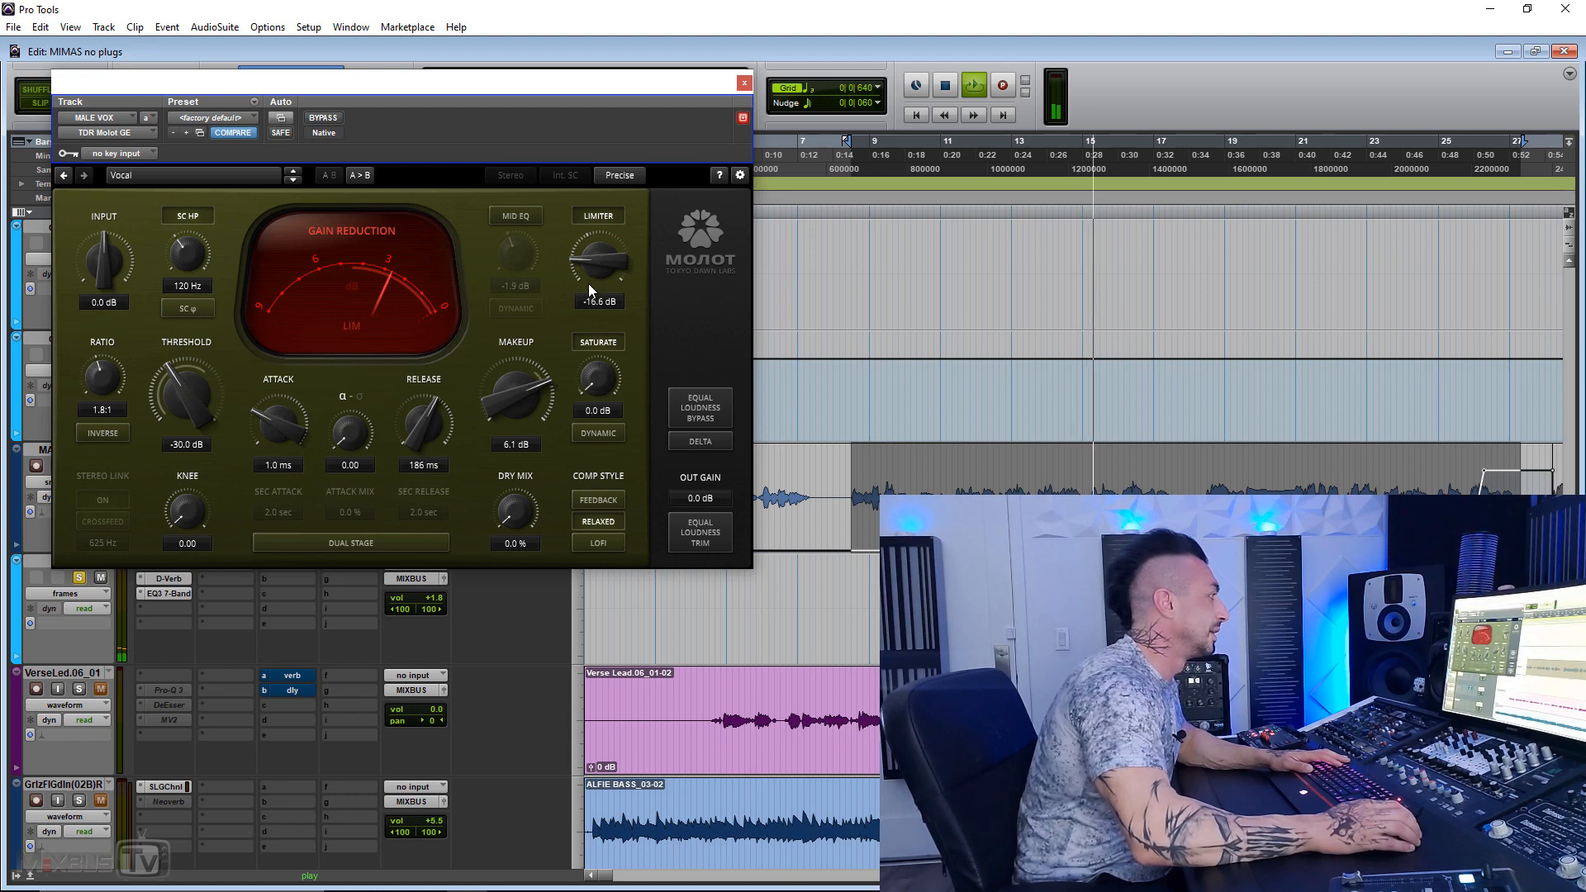
pyautogui.press('space')
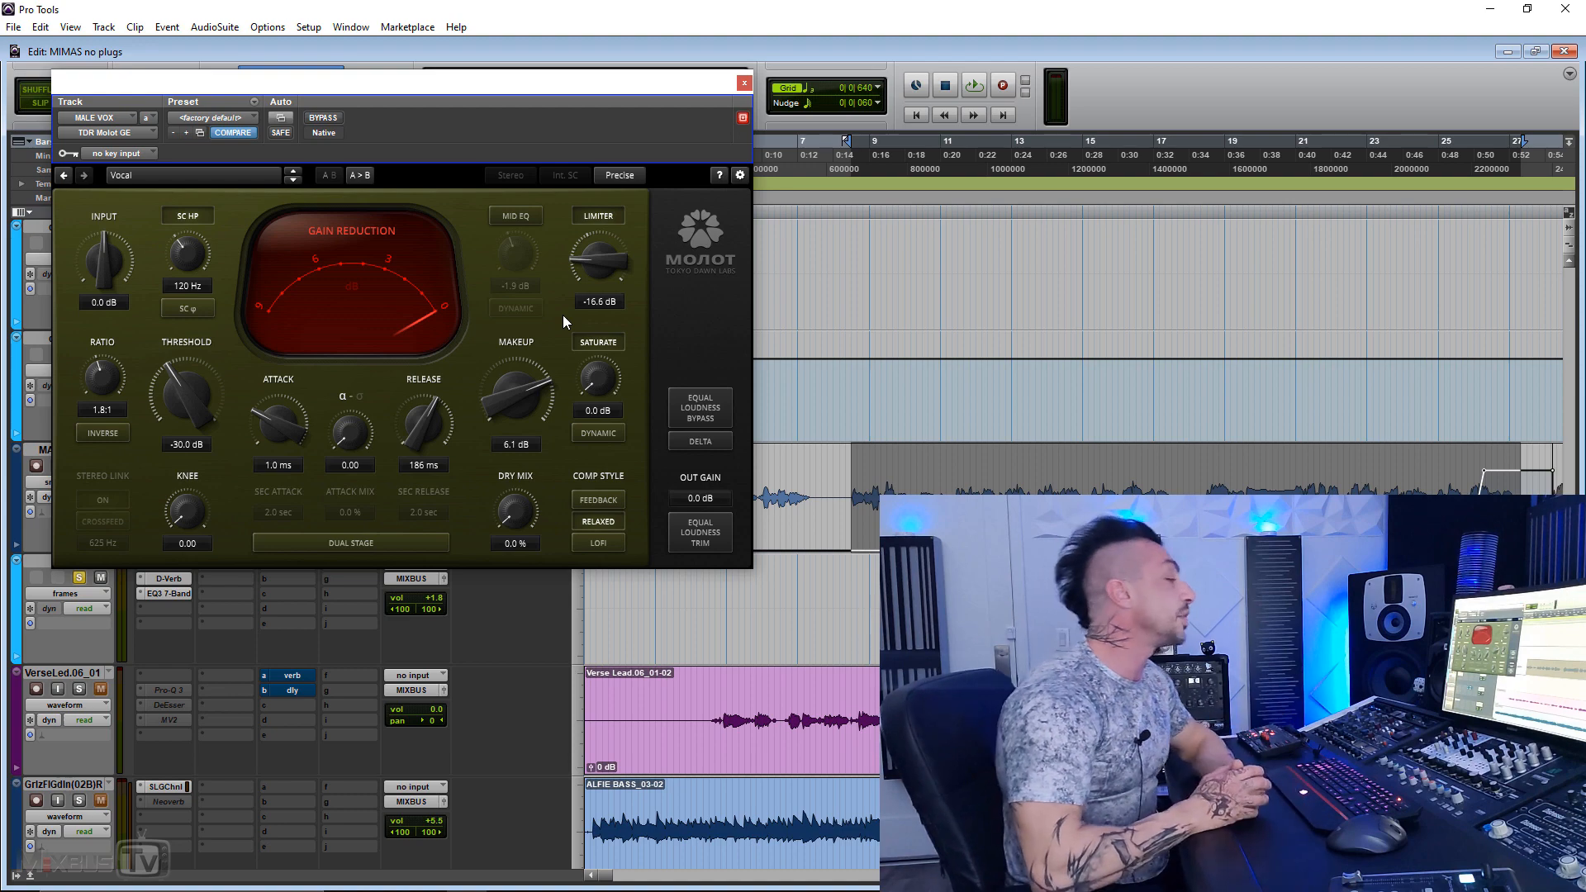
# Step: Play the vocal with saturation set to 16.3 dB in dynamic mode and compare the compressor bypassed and active
pyautogui.press('space')
pyautogui.moveTo(606, 395); pyautogui.dragTo(593, 378)
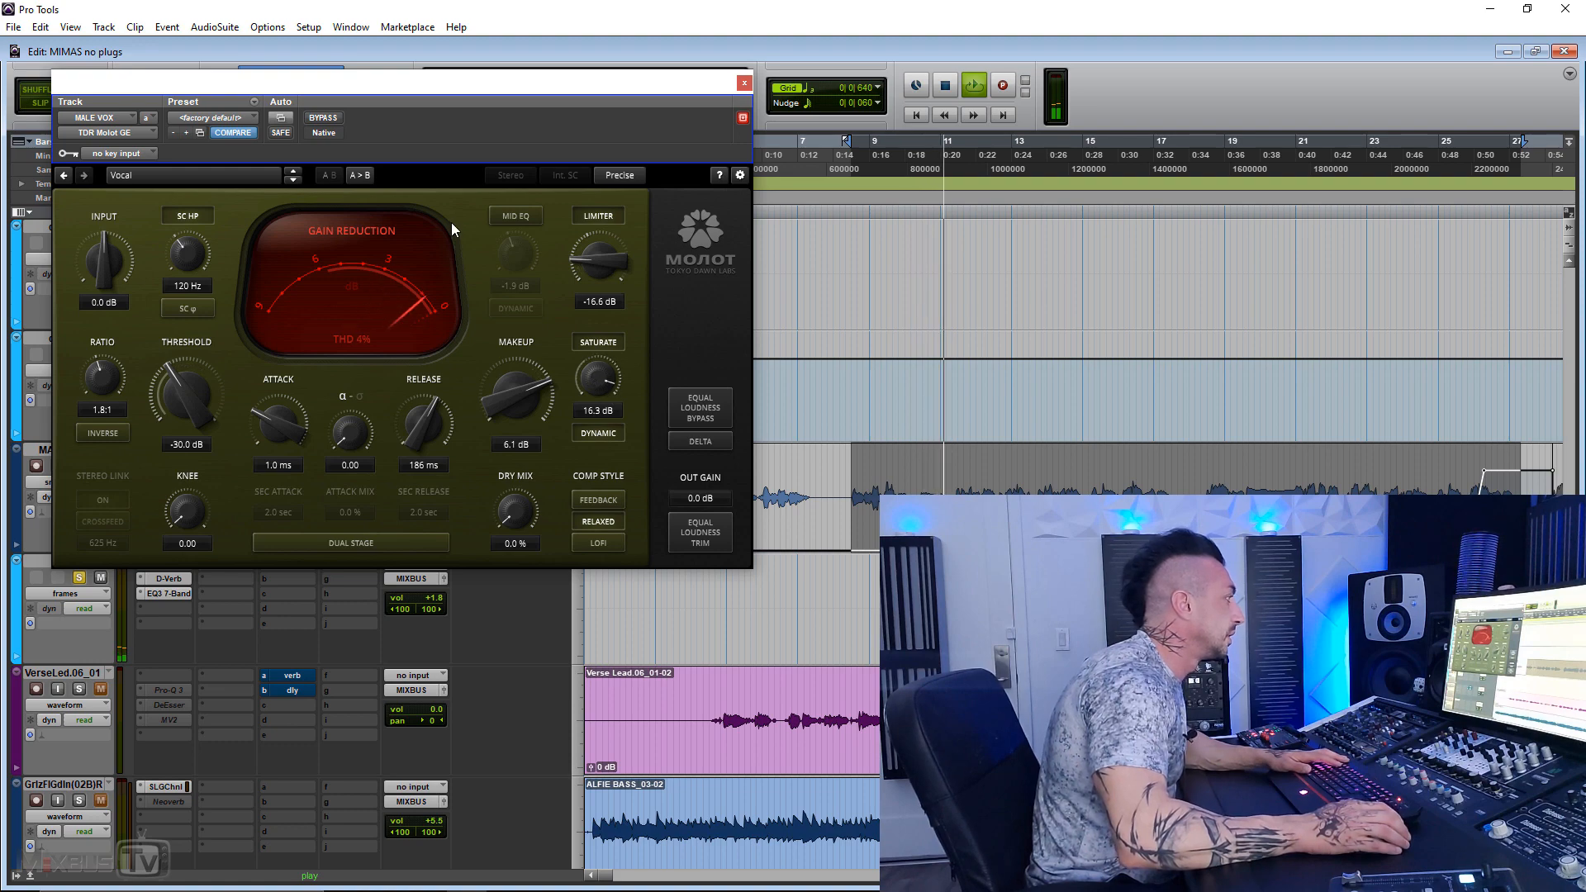
pyautogui.click(332, 123)
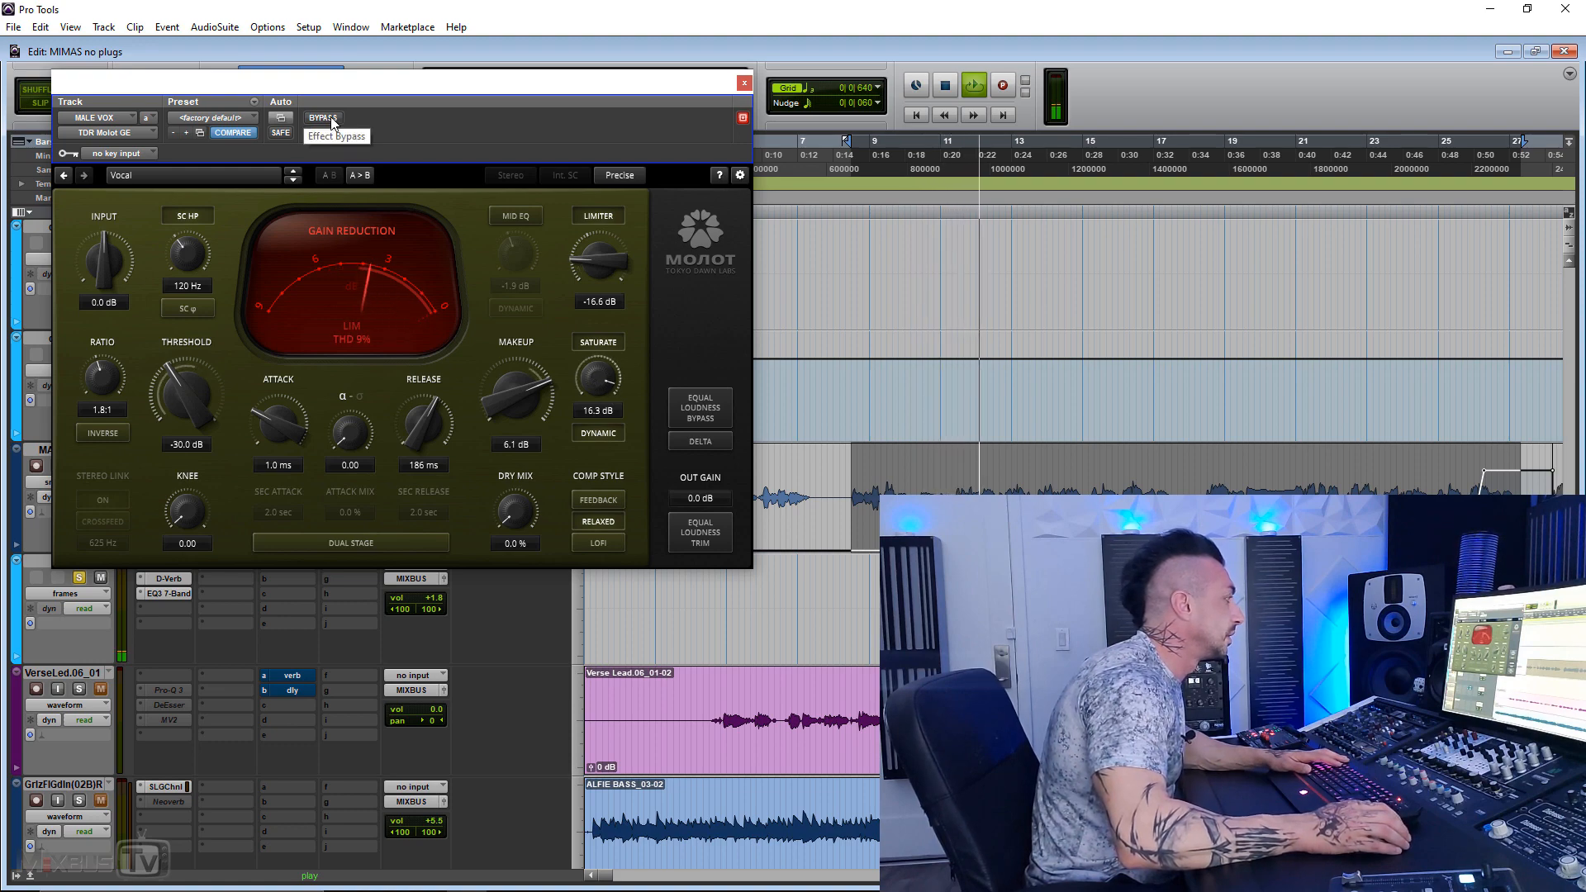
pyautogui.click(331, 120)
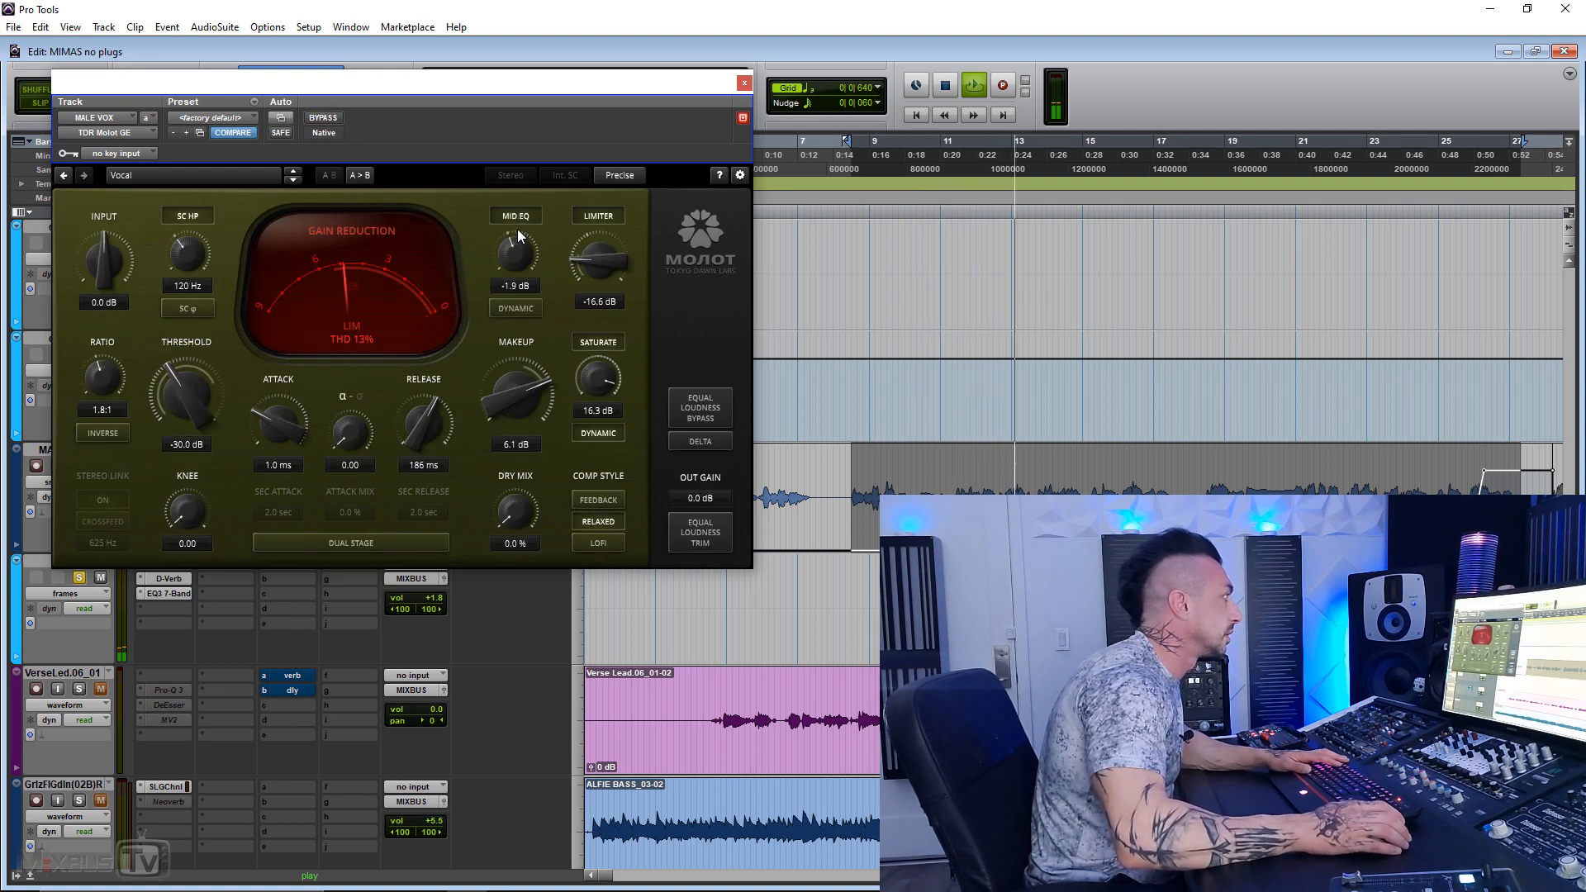
# Step: Try the dynamic mid EQ at 12.0 dB, return it to 0.2 dB and switch it off, and set the saturation to 3.8 dB
pyautogui.click(518, 313)
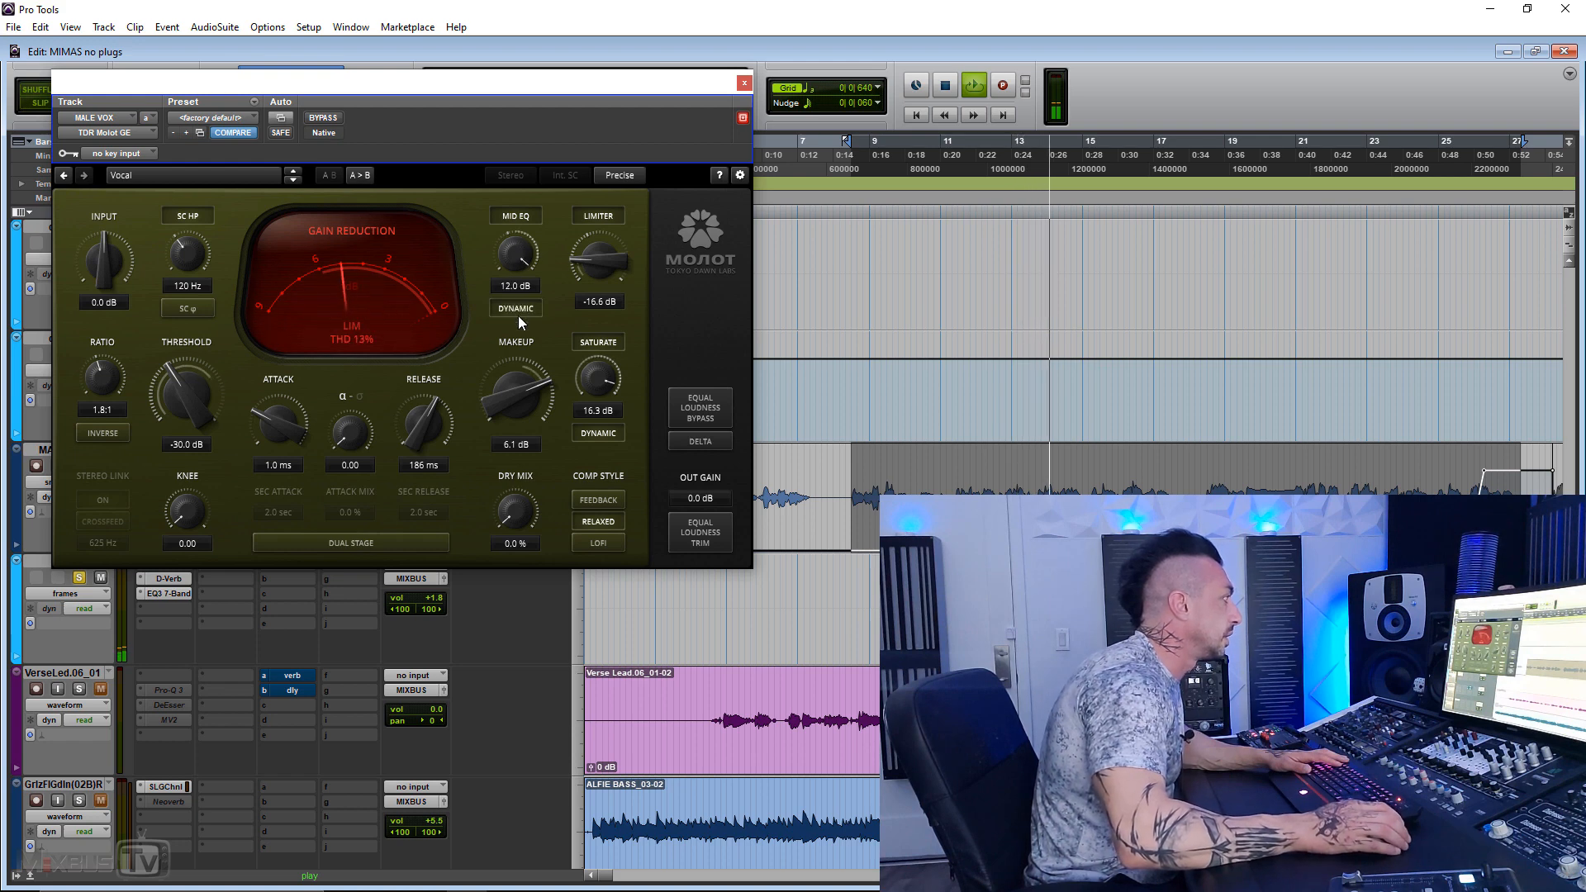
pyautogui.moveTo(516, 258); pyautogui.dragTo(524, 305)
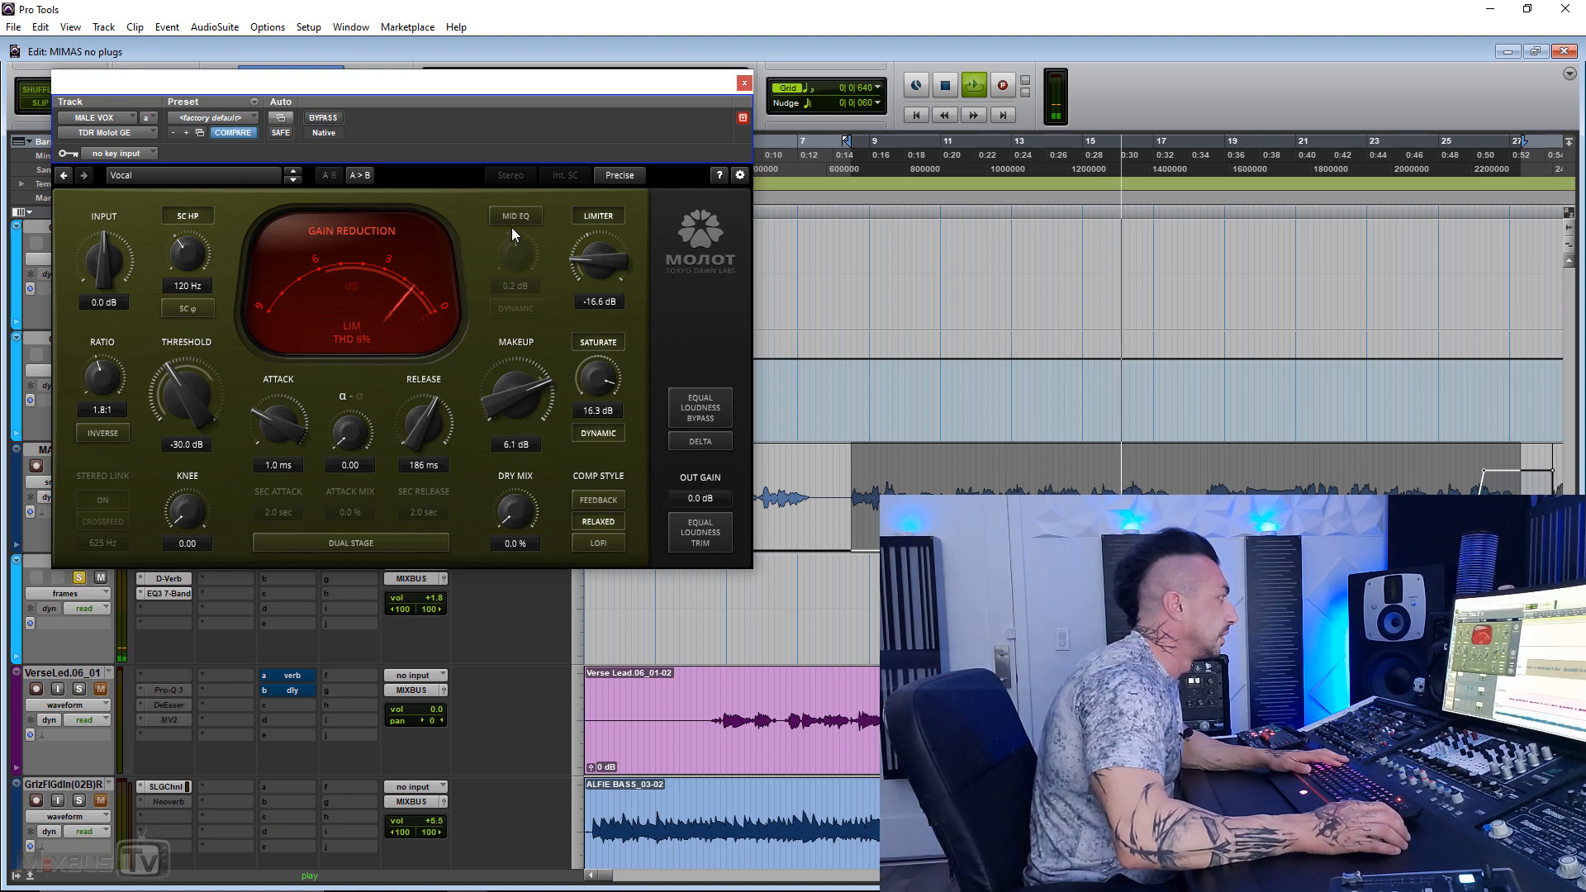
pyautogui.moveTo(599, 380); pyautogui.dragTo(618, 412)
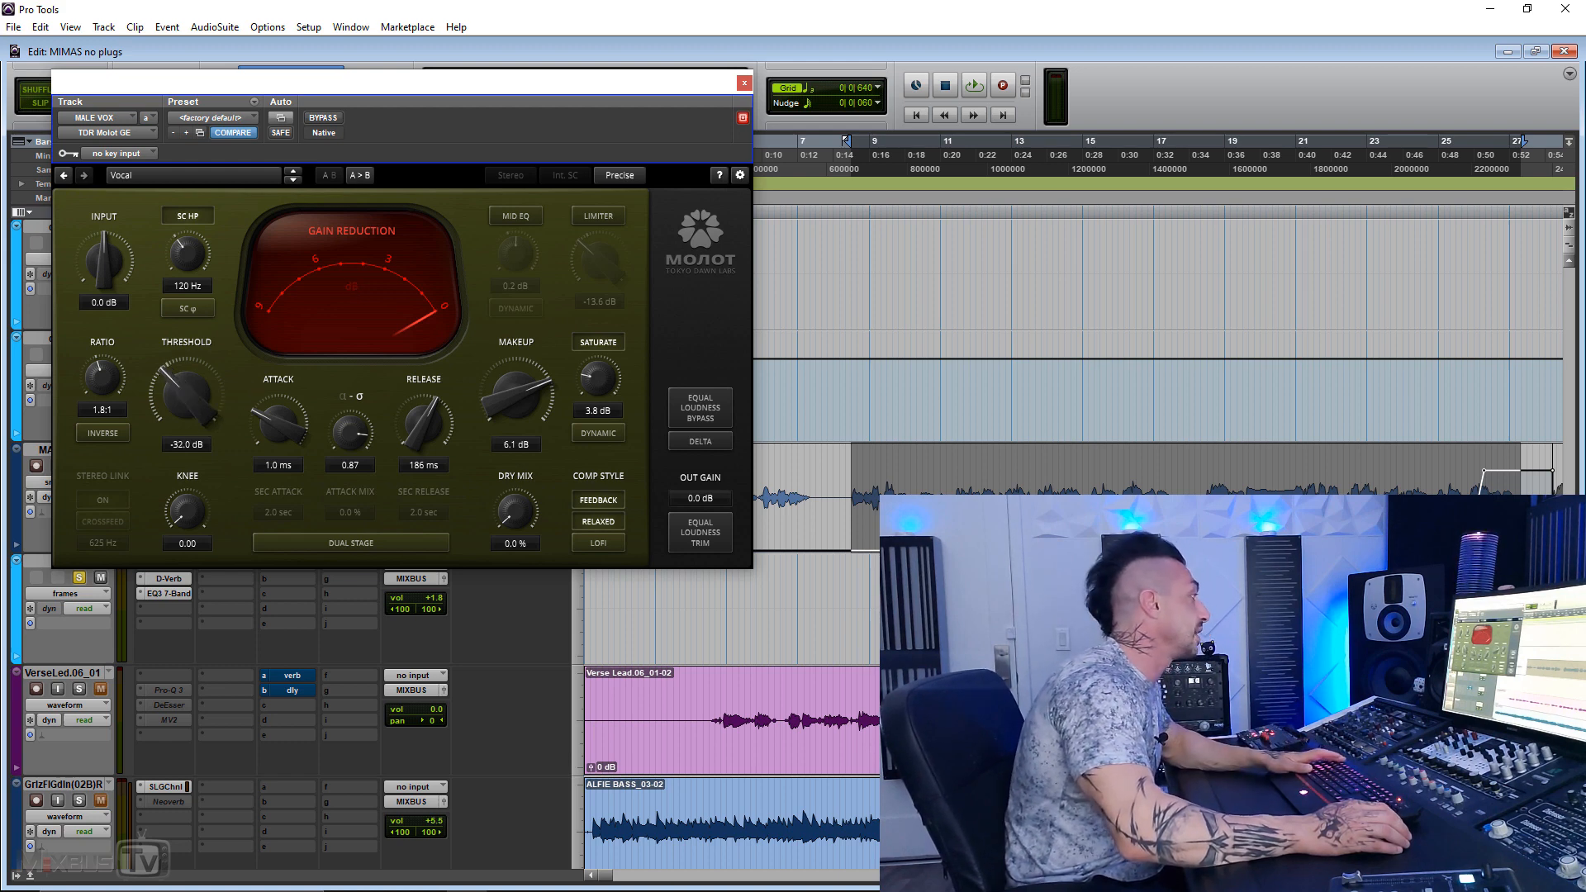
# Step: Lower the vocal compressor's threshold to -40.4 dB, start playback, and raise the makeup gain to 8.9 dB
pyautogui.moveTo(185, 380); pyautogui.dragTo(185, 458)
pyautogui.press('space')
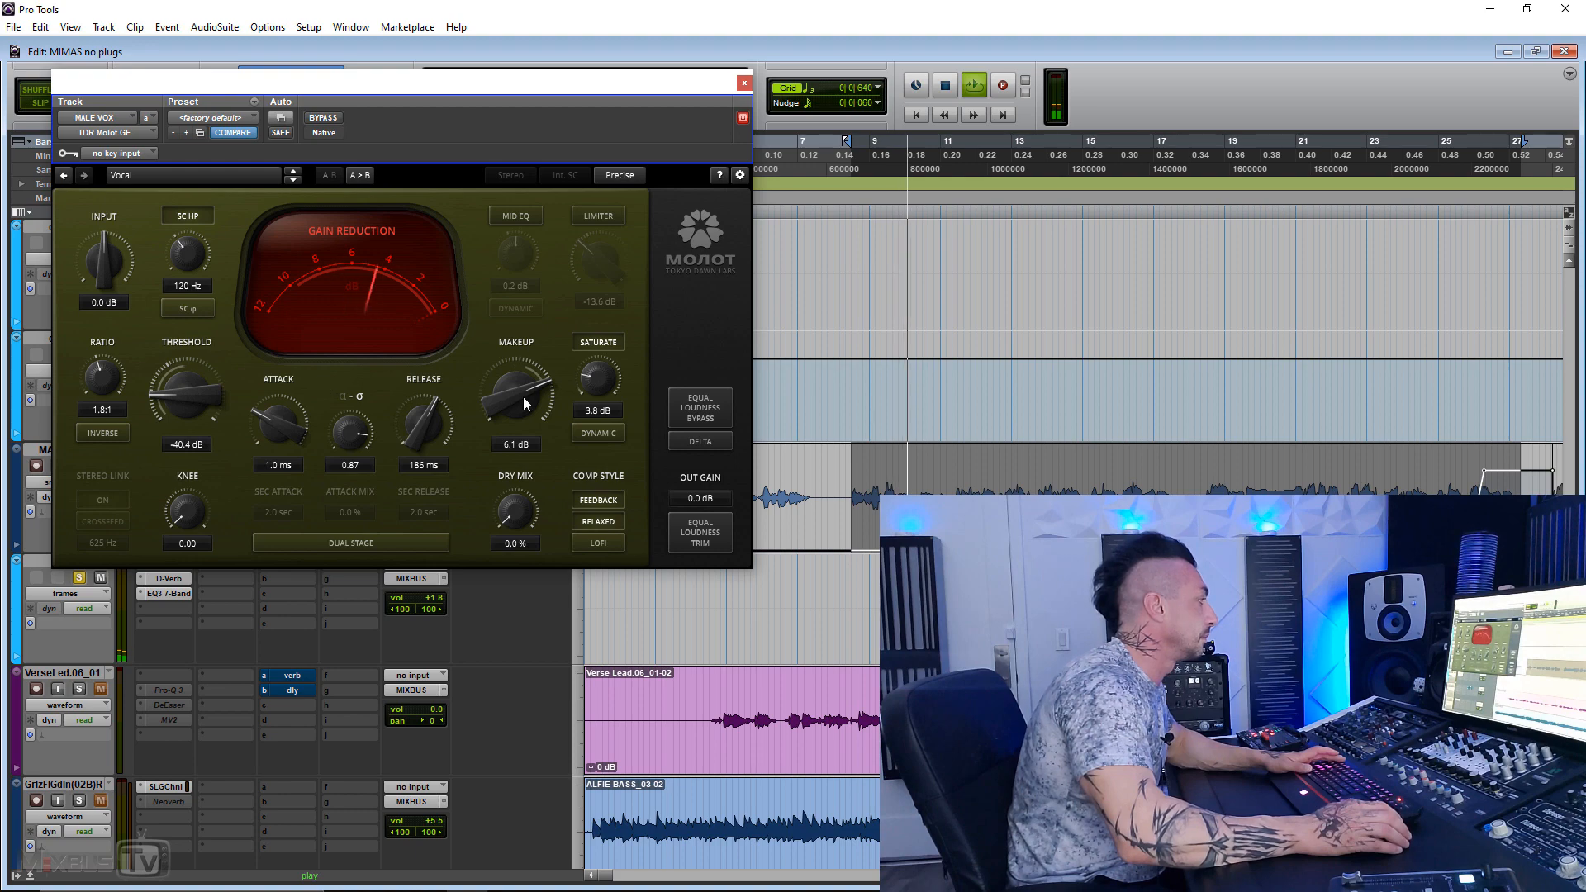
pyautogui.moveTo(499, 390); pyautogui.dragTo(499, 364)
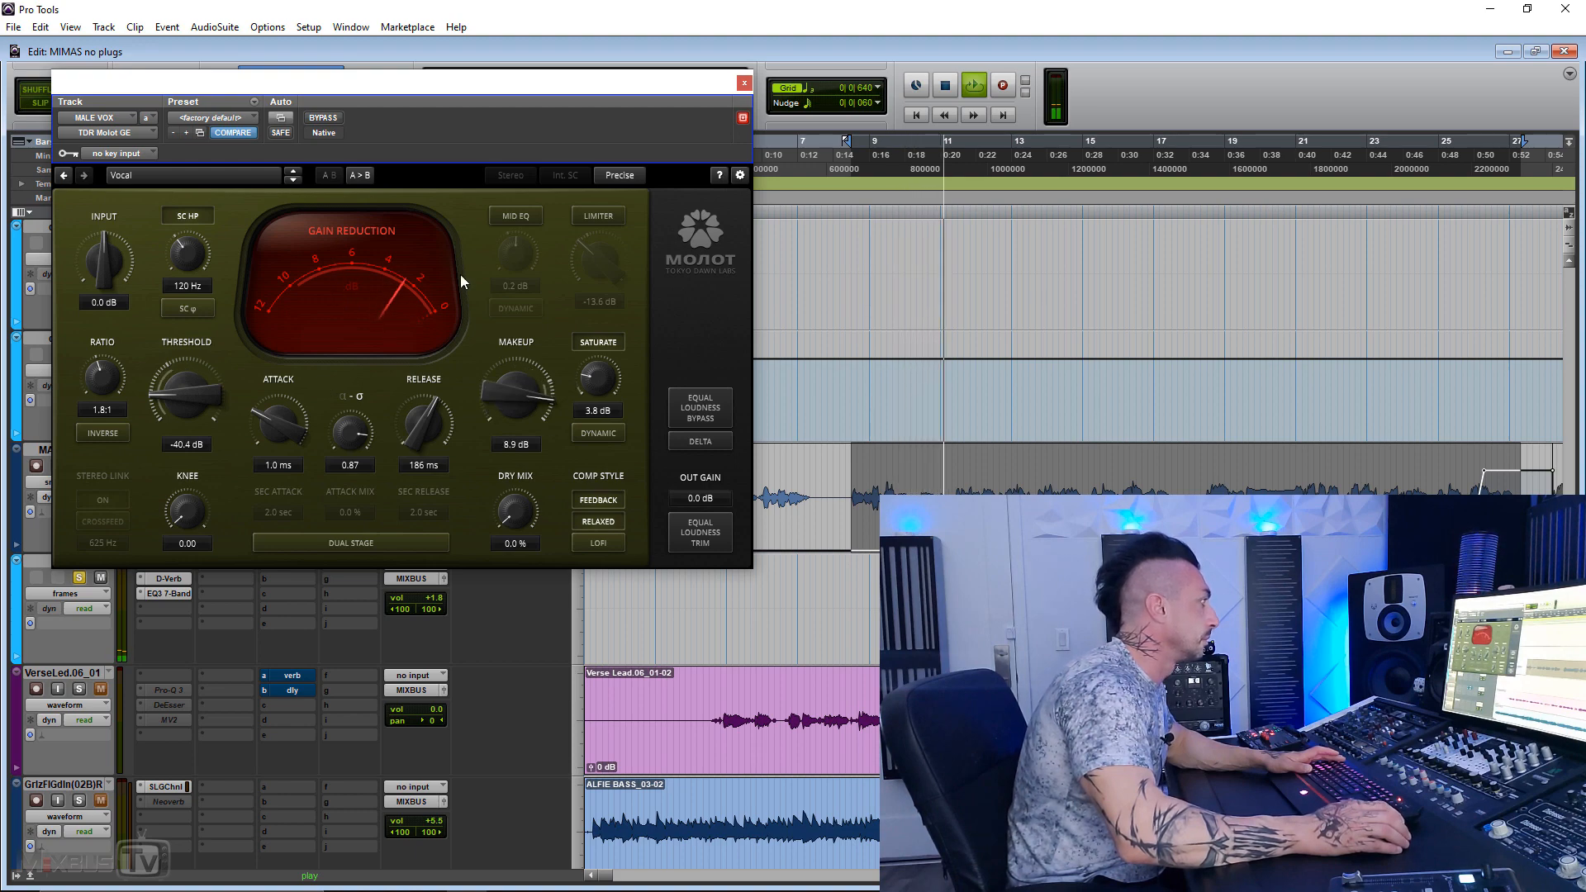
# Step: Compare the vocal bypassed and active, and set the makeup gain to 8.5 dB and the dry mix to 7.3 %
pyautogui.click(323, 118)
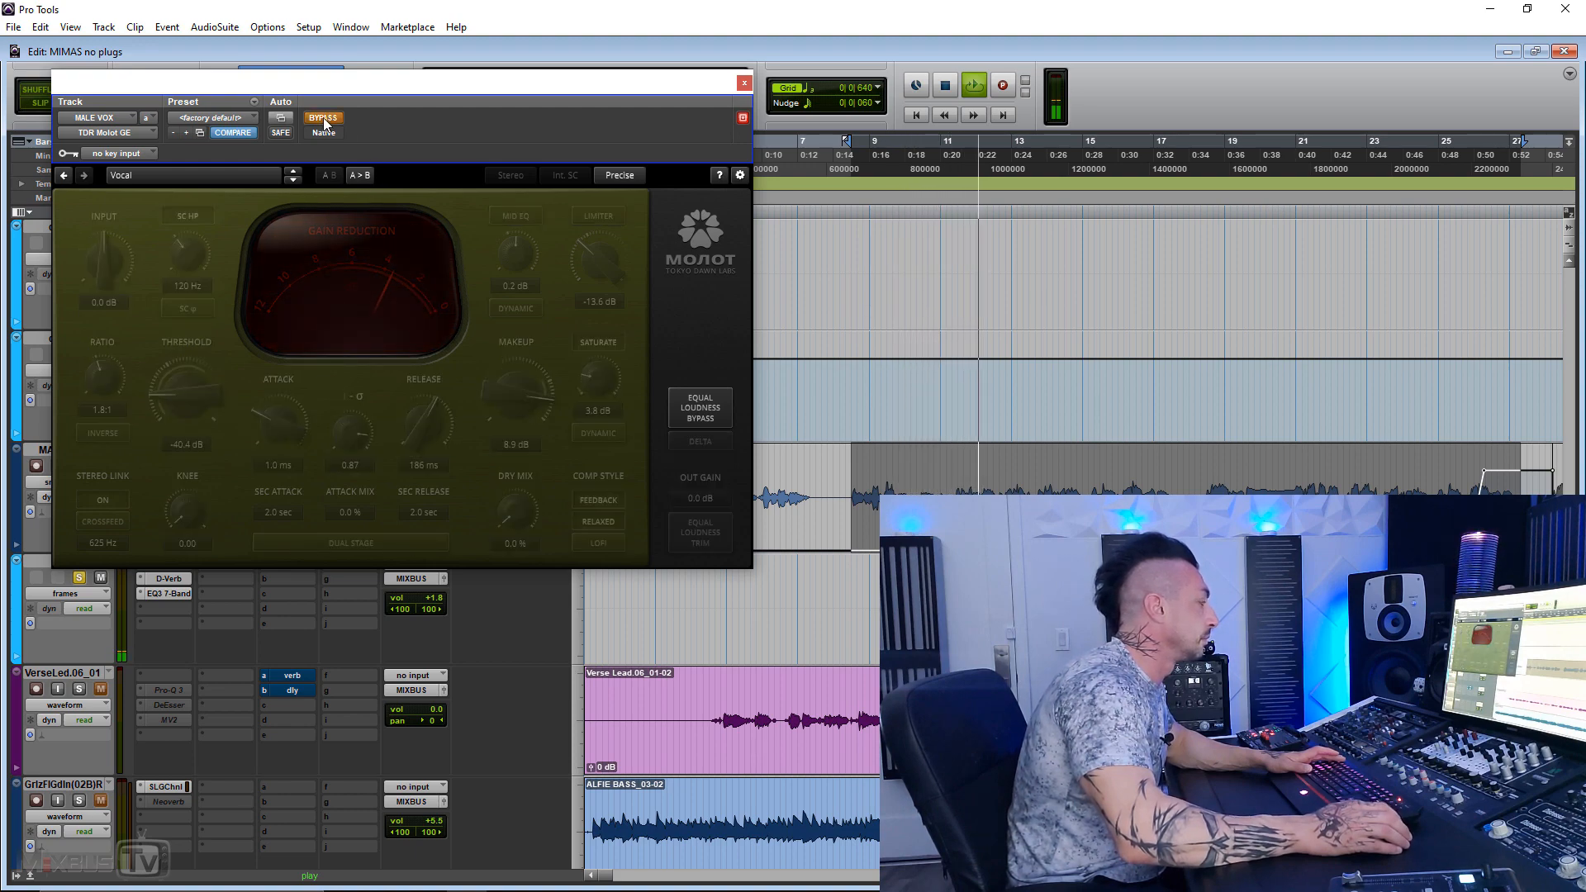
pyautogui.click(323, 118)
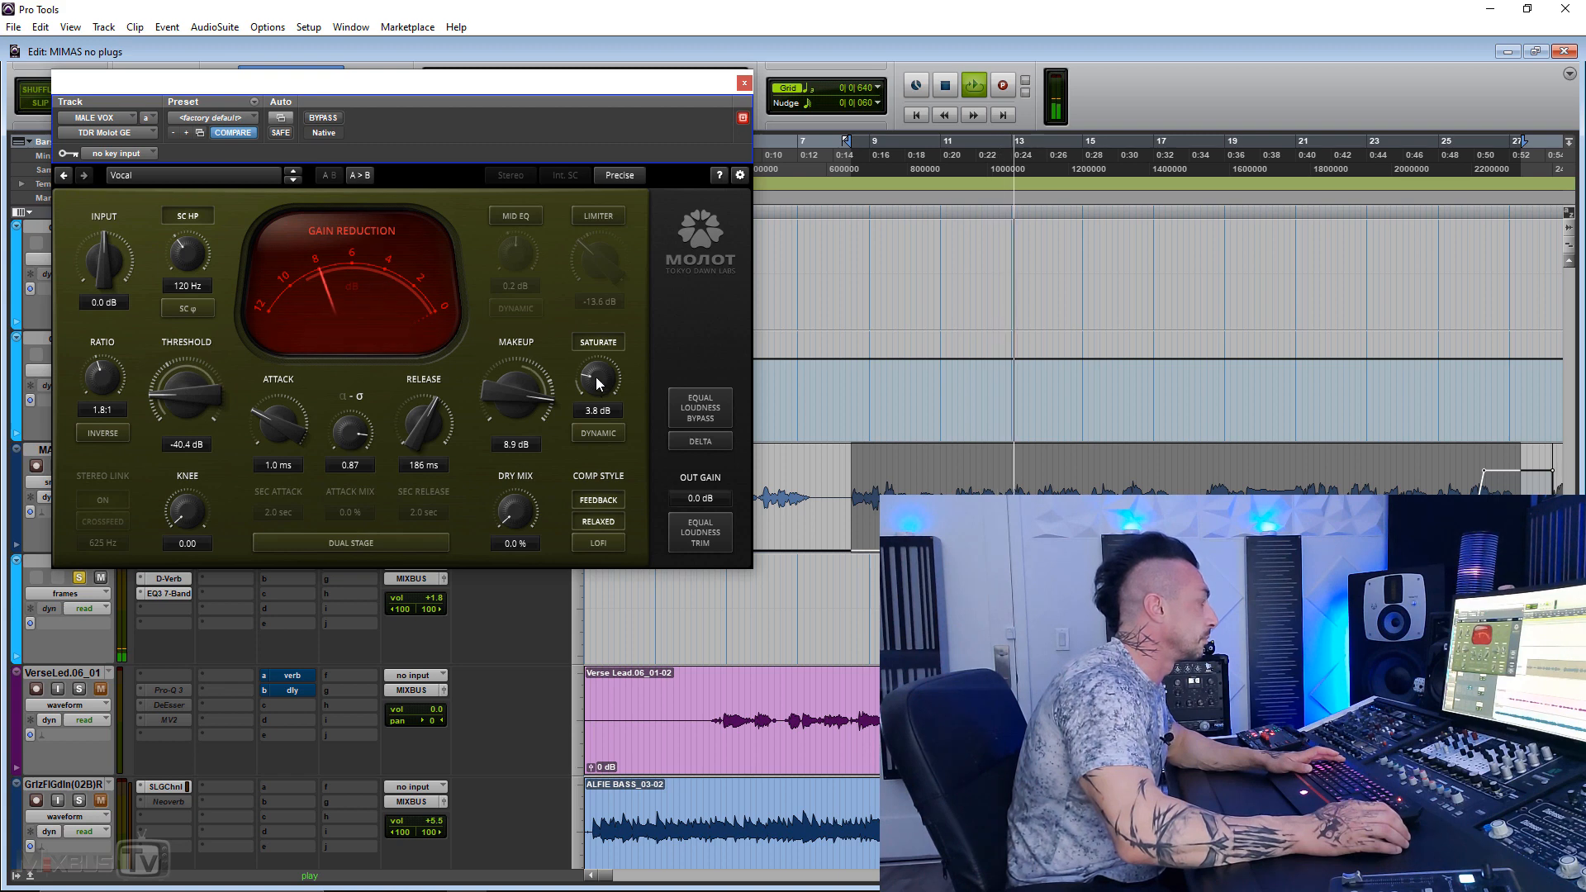
pyautogui.moveTo(509, 395); pyautogui.dragTo(508, 403)
pyautogui.moveTo(516, 510); pyautogui.dragTo(516, 467)
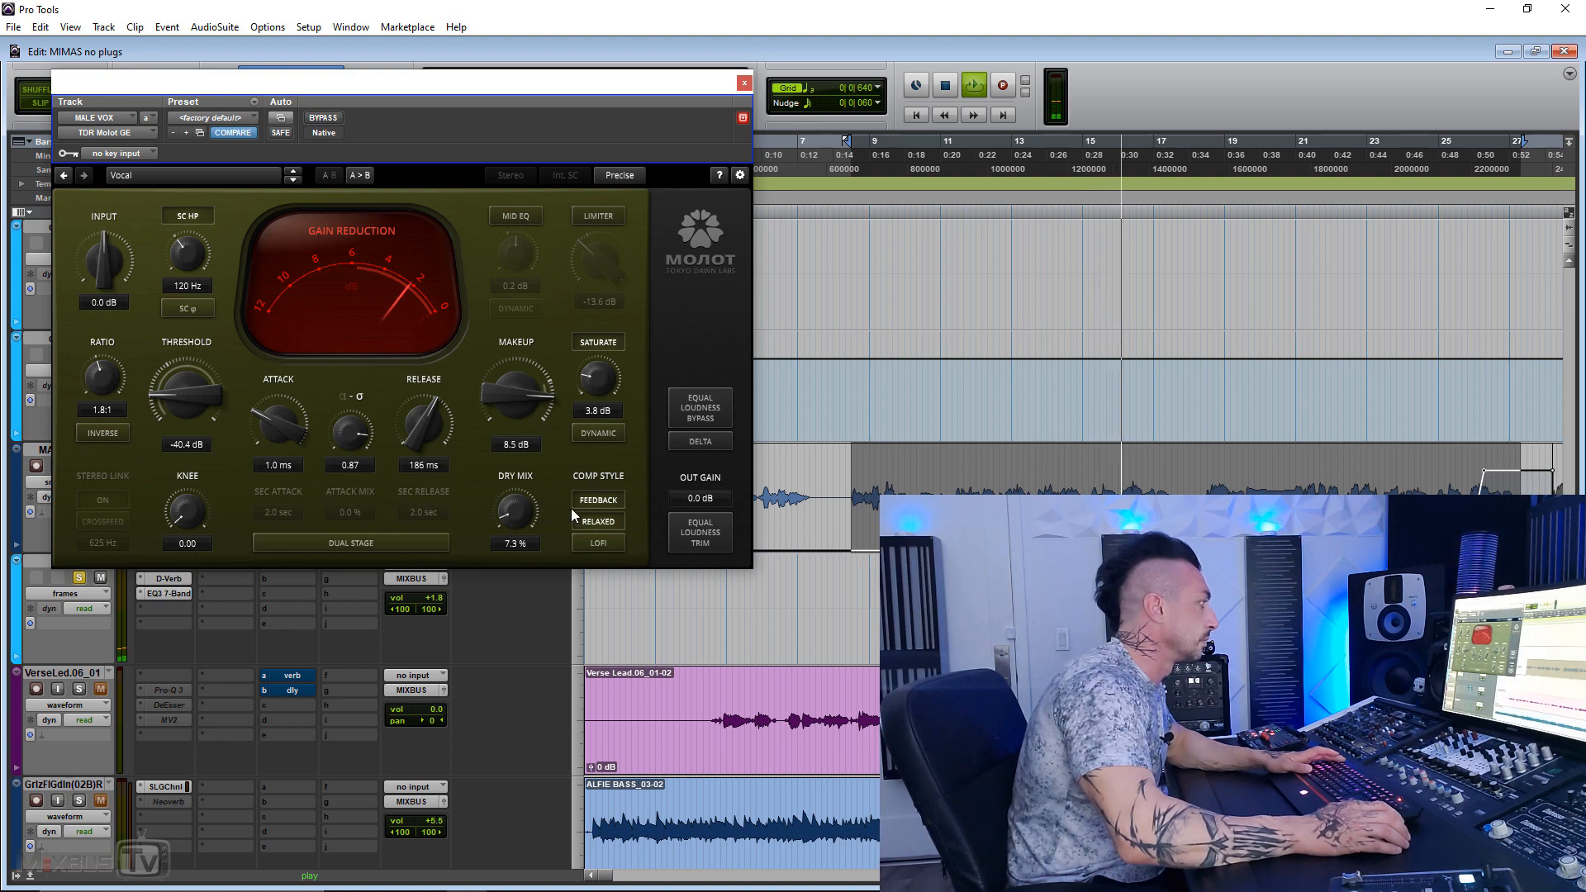
# Step: Compare the vocal compressor bypassed and active, and restart playback with the LoFi compression style switched on
pyautogui.click(340, 119)
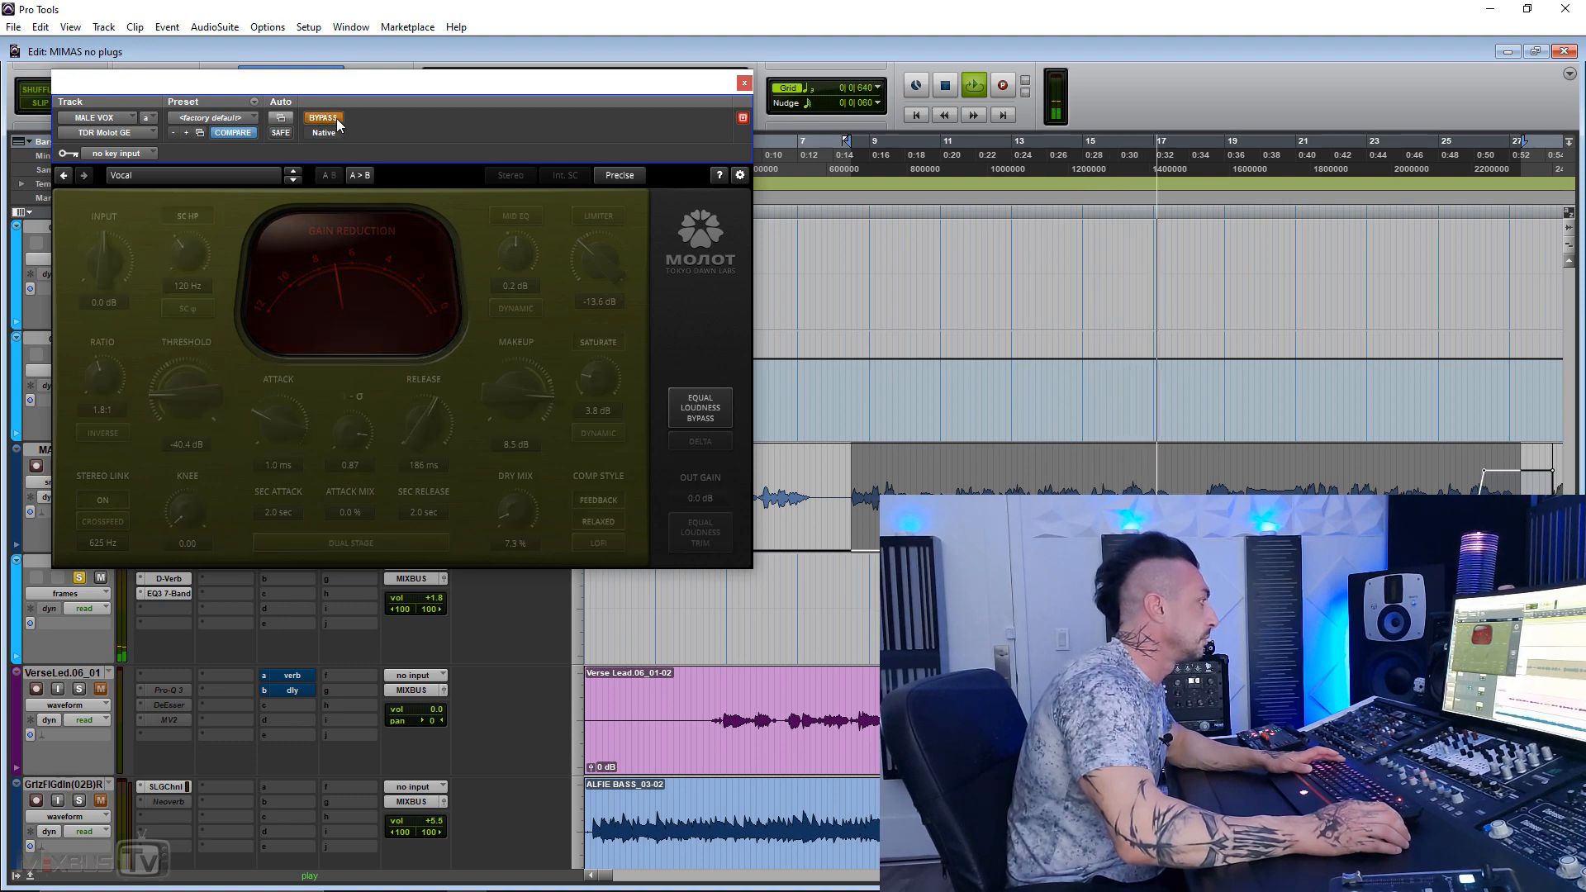
pyautogui.click(335, 117)
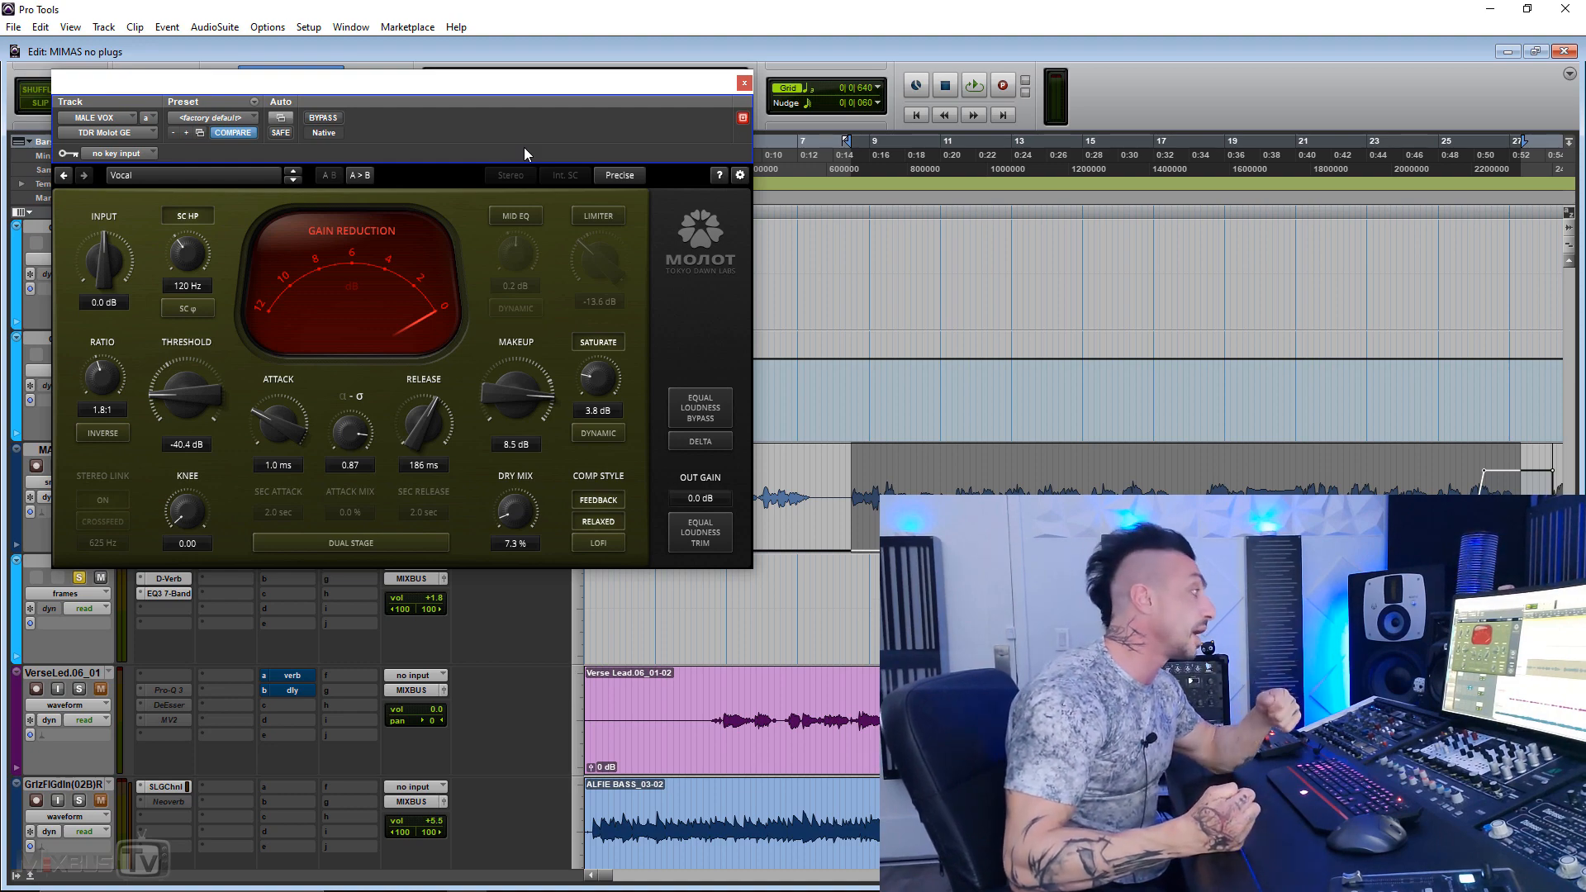
pyautogui.press('space')
pyautogui.click(598, 543)
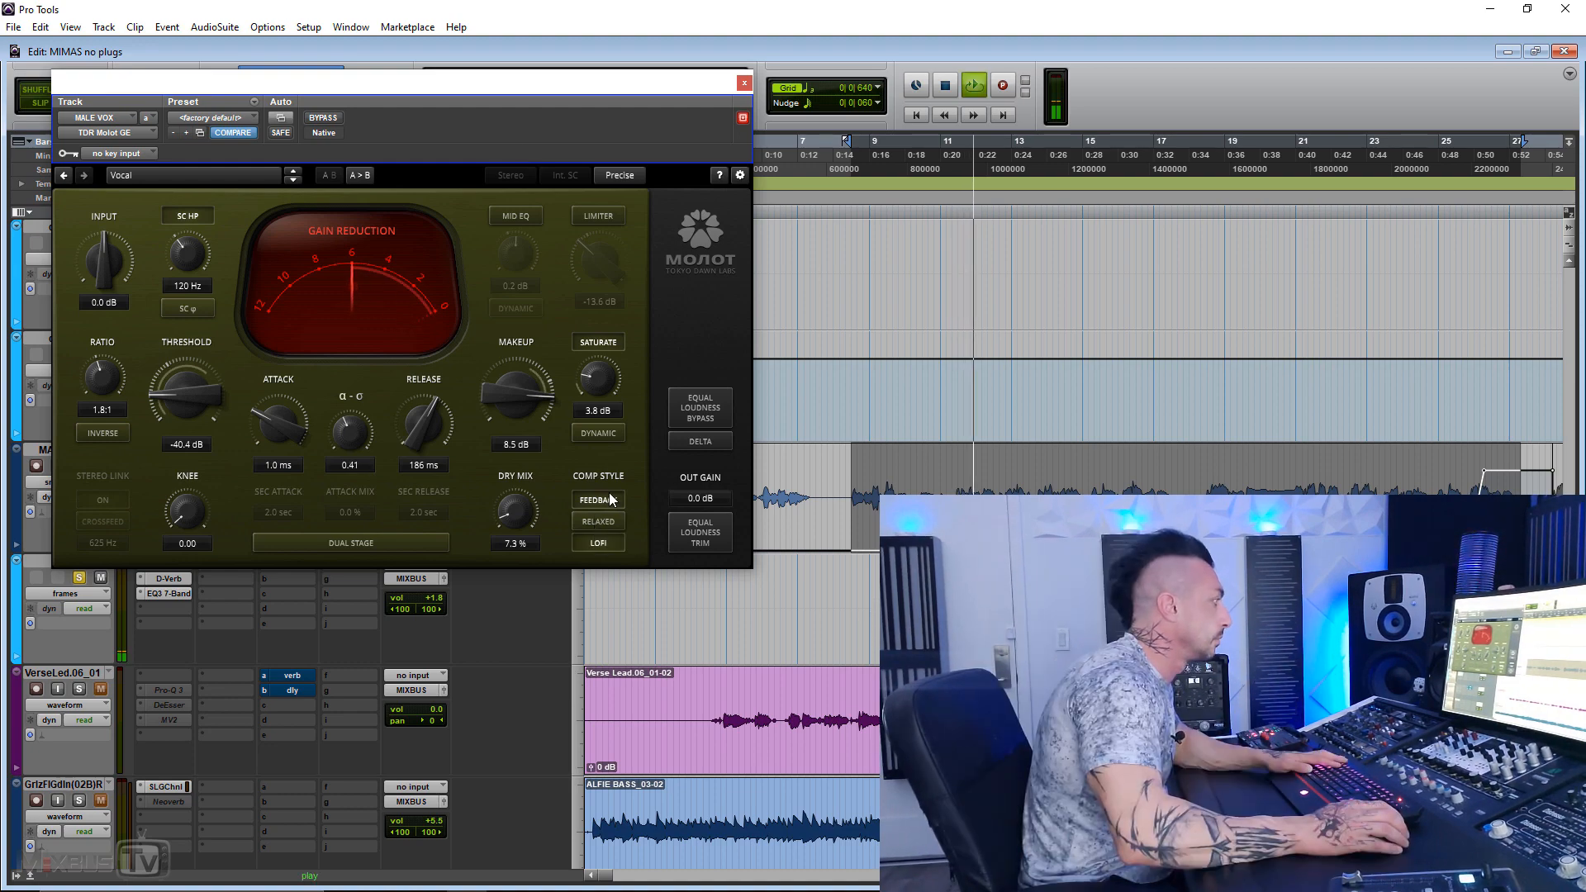
# Step: Audition the vocal compressor's delta signal briefly, and set the sidechain high-pass filter to 68 Hz
pyautogui.click(713, 441)
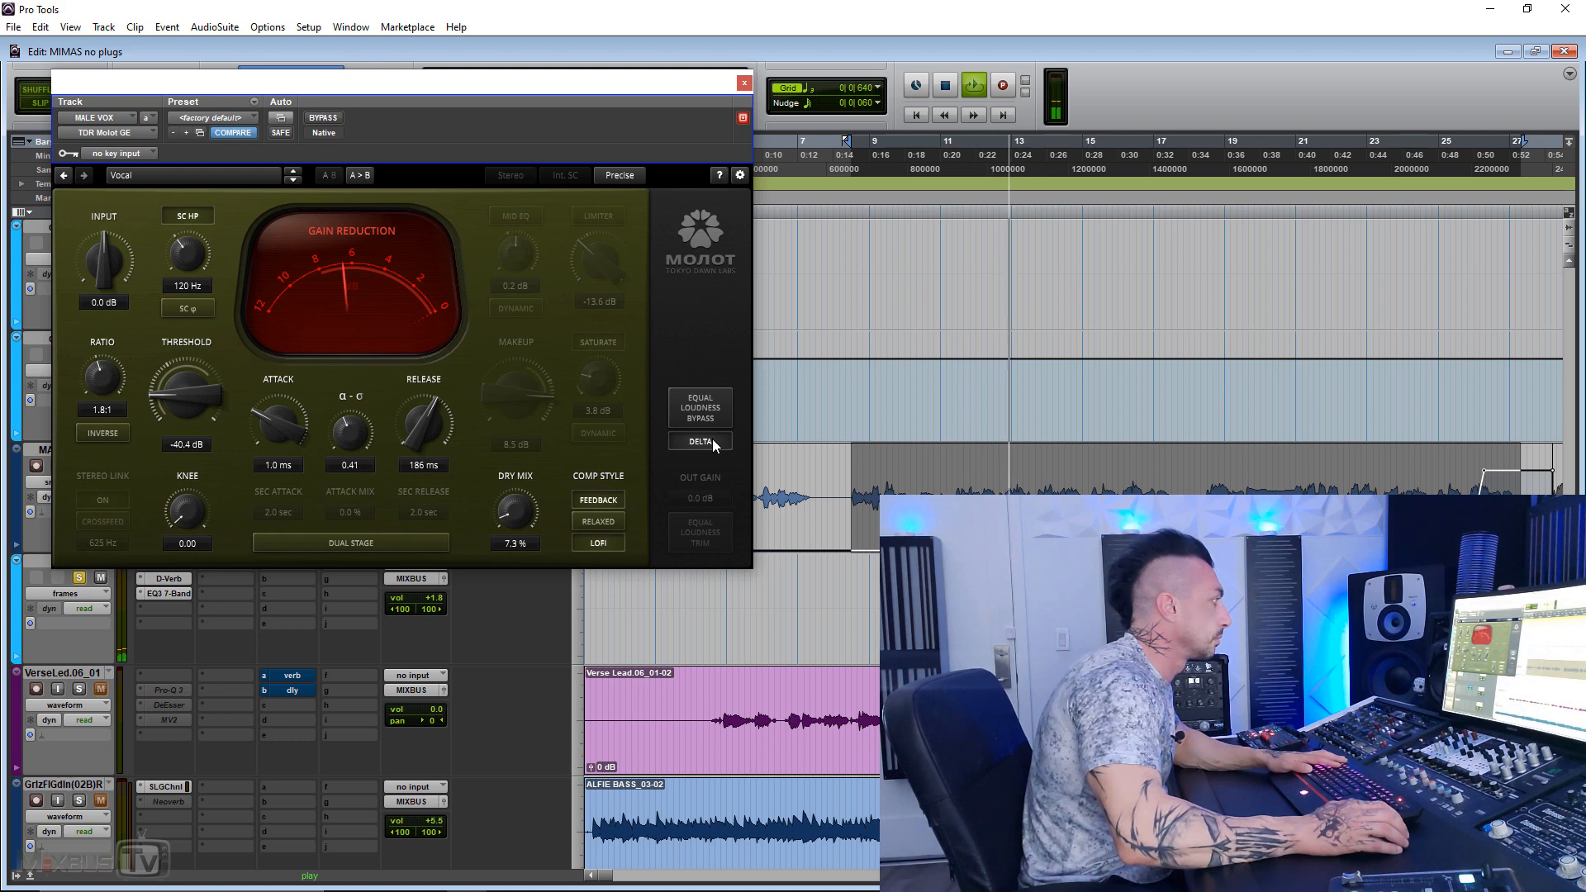
pyautogui.click(711, 441)
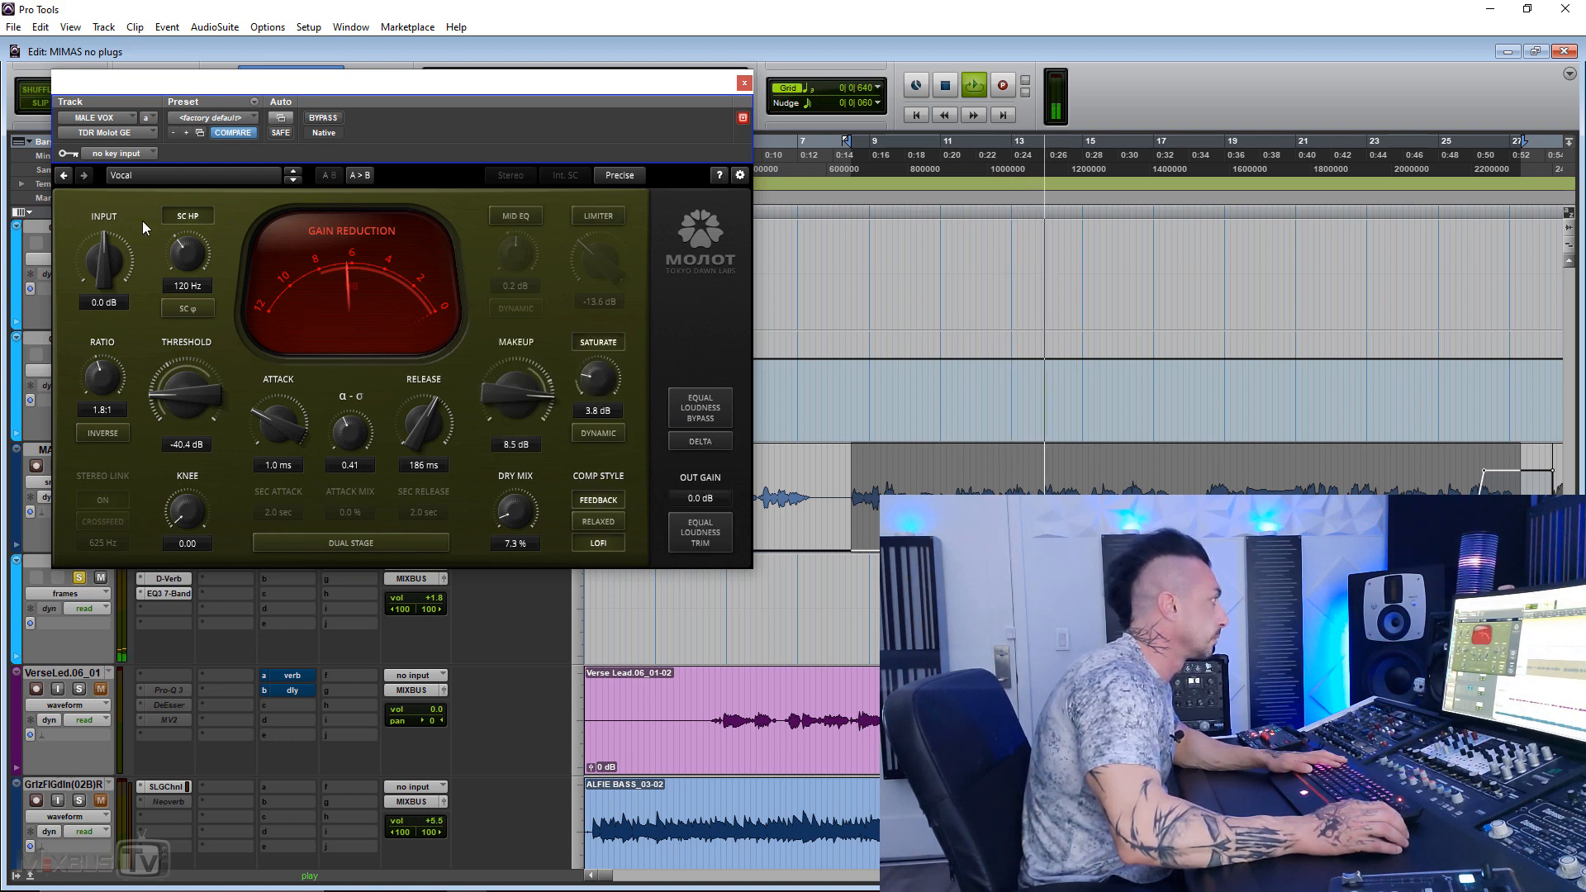
pyautogui.moveTo(189, 254); pyautogui.dragTo(194, 298)
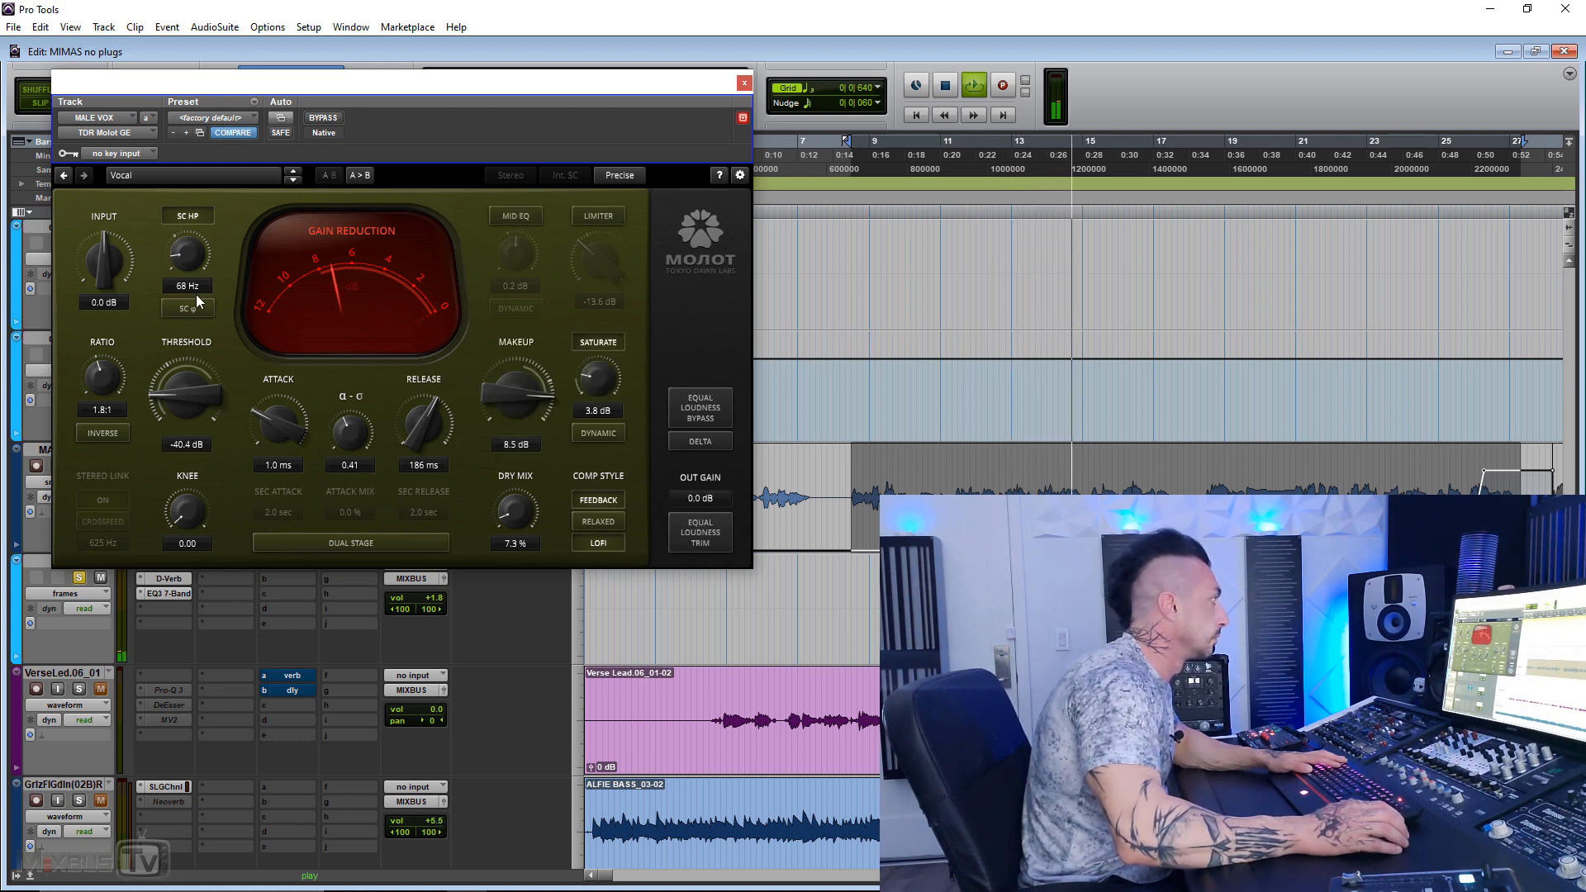
# Step: Compare the vocal with the new sidechain setting bypassed and active, and adjust the makeup gain
pyautogui.click(322, 119)
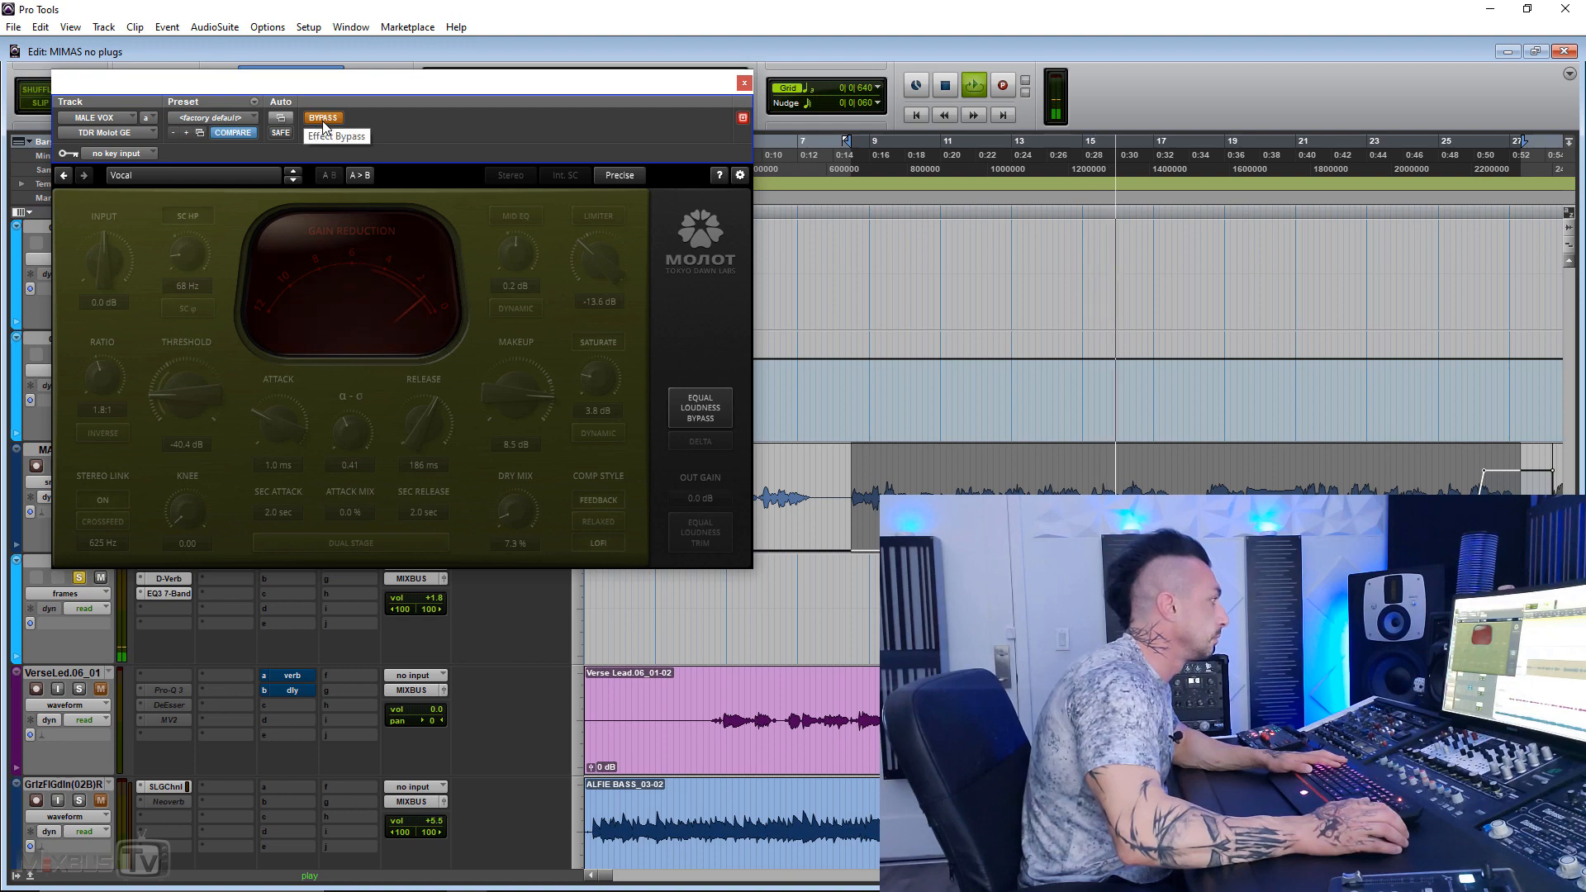
pyautogui.click(322, 119)
pyautogui.moveTo(498, 394); pyautogui.dragTo(498, 413)
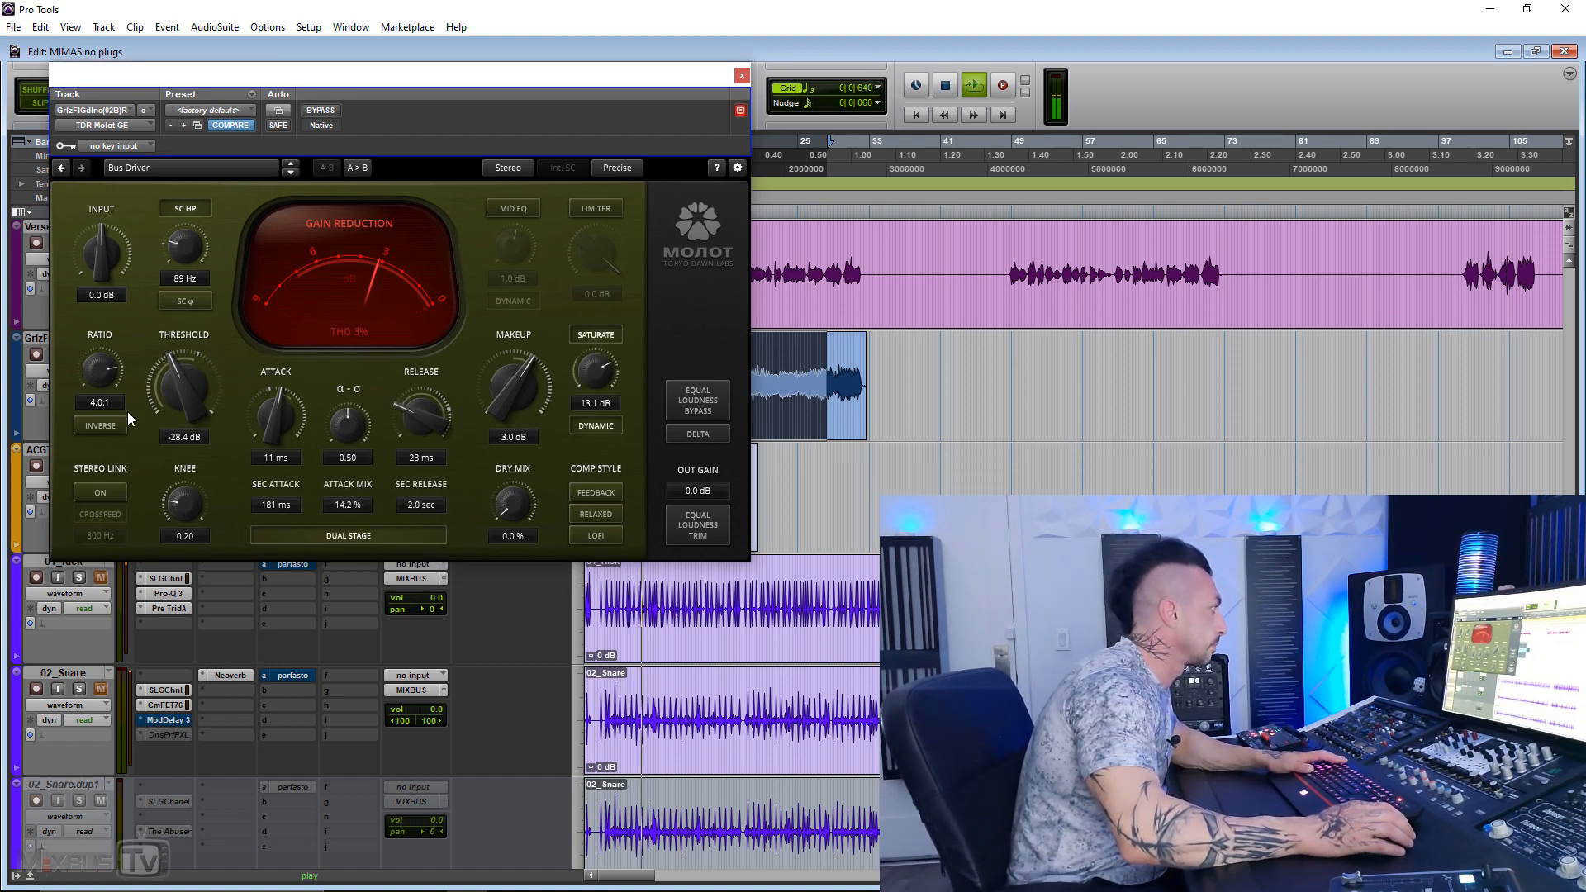
# Step: On the bass compressor, set α-σ to 0.65 and the attack mix to 39.2 %, and turn on the limiter at -16.6 dB
pyautogui.moveTo(348, 418); pyautogui.dragTo(348, 403)
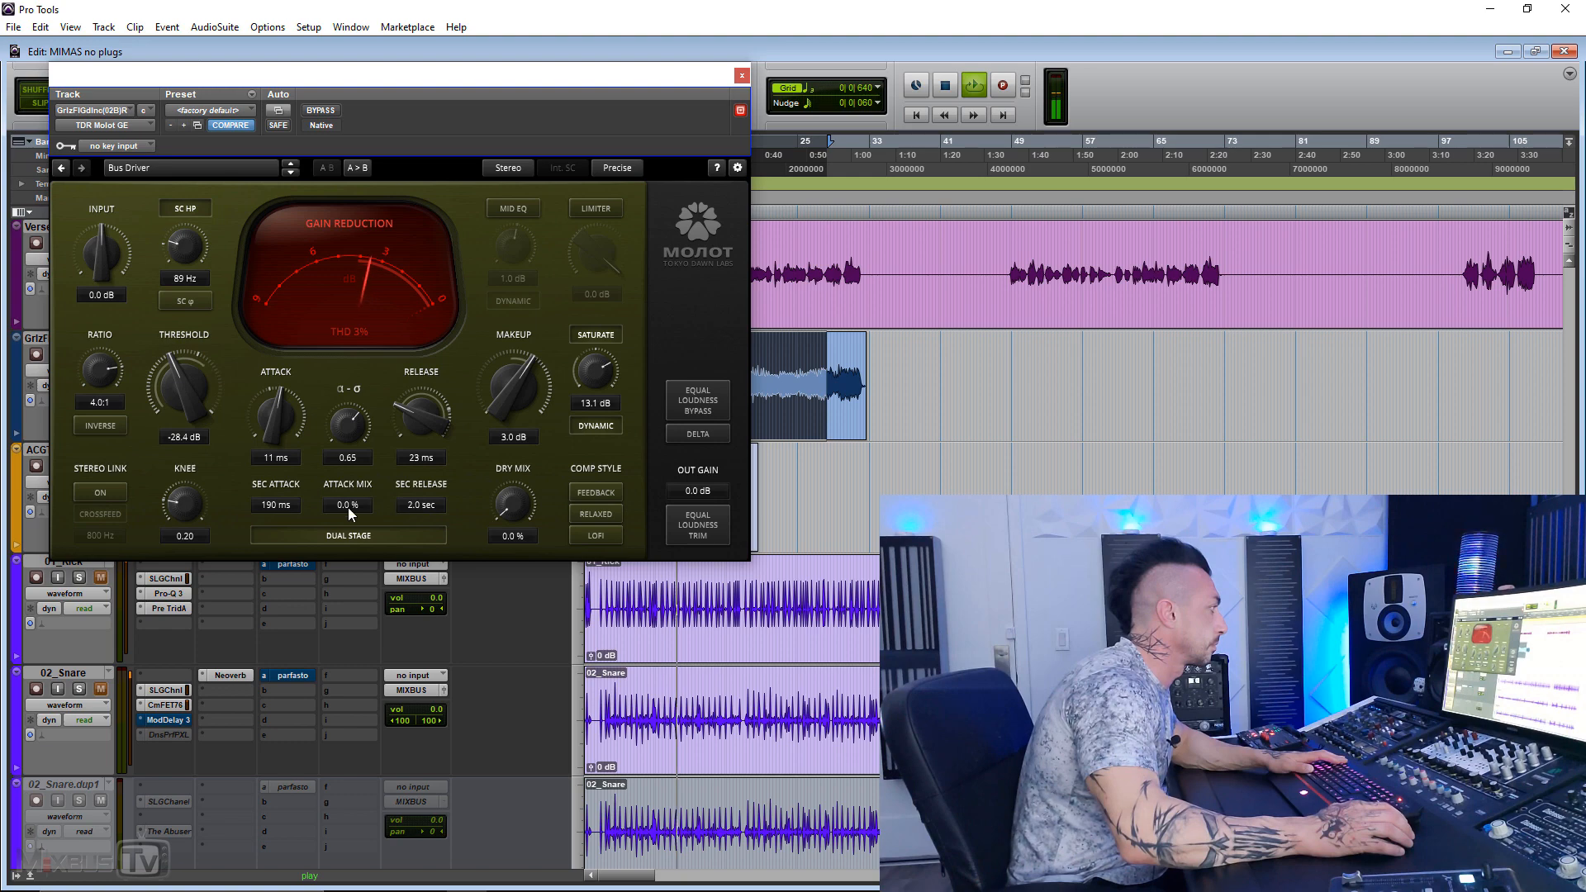
pyautogui.moveTo(349, 509); pyautogui.dragTo(349, 487)
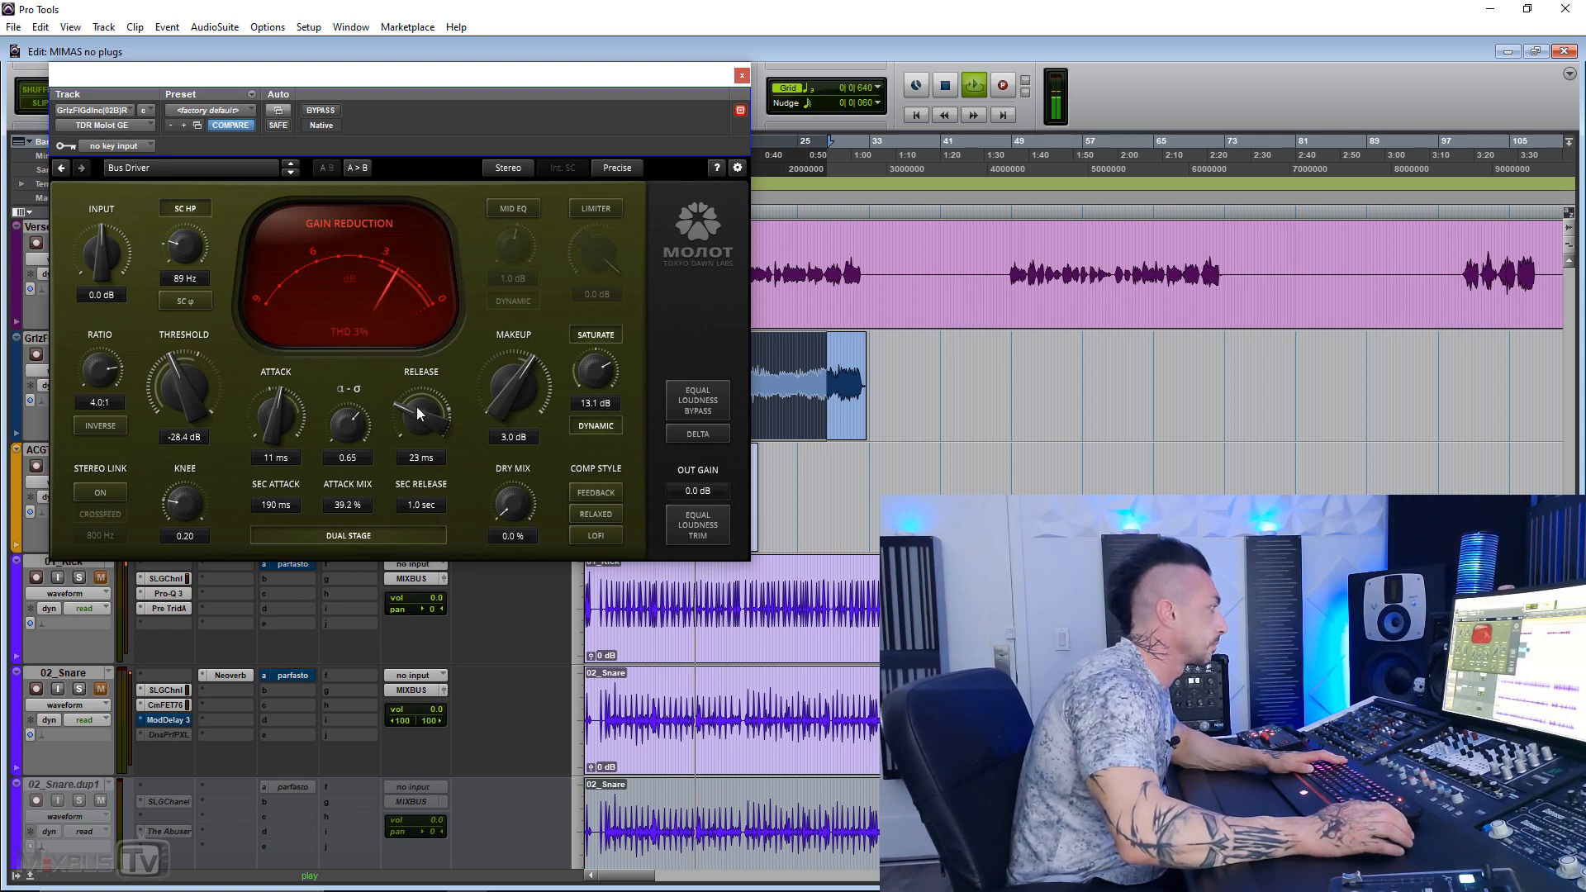
pyautogui.click(593, 207)
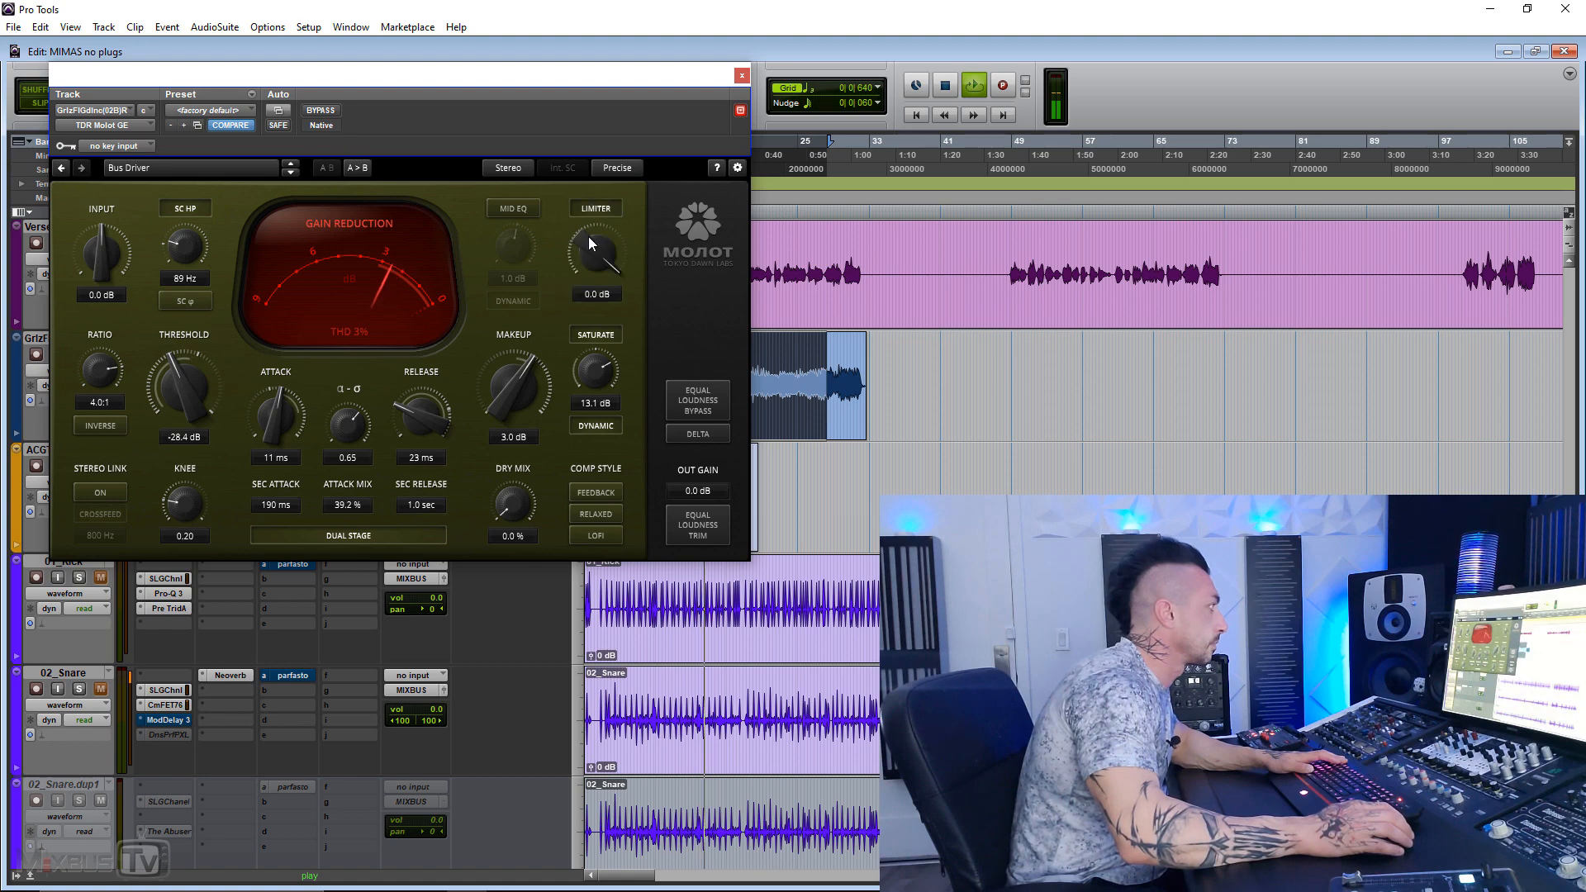
pyautogui.moveTo(595, 252); pyautogui.dragTo(592, 320)
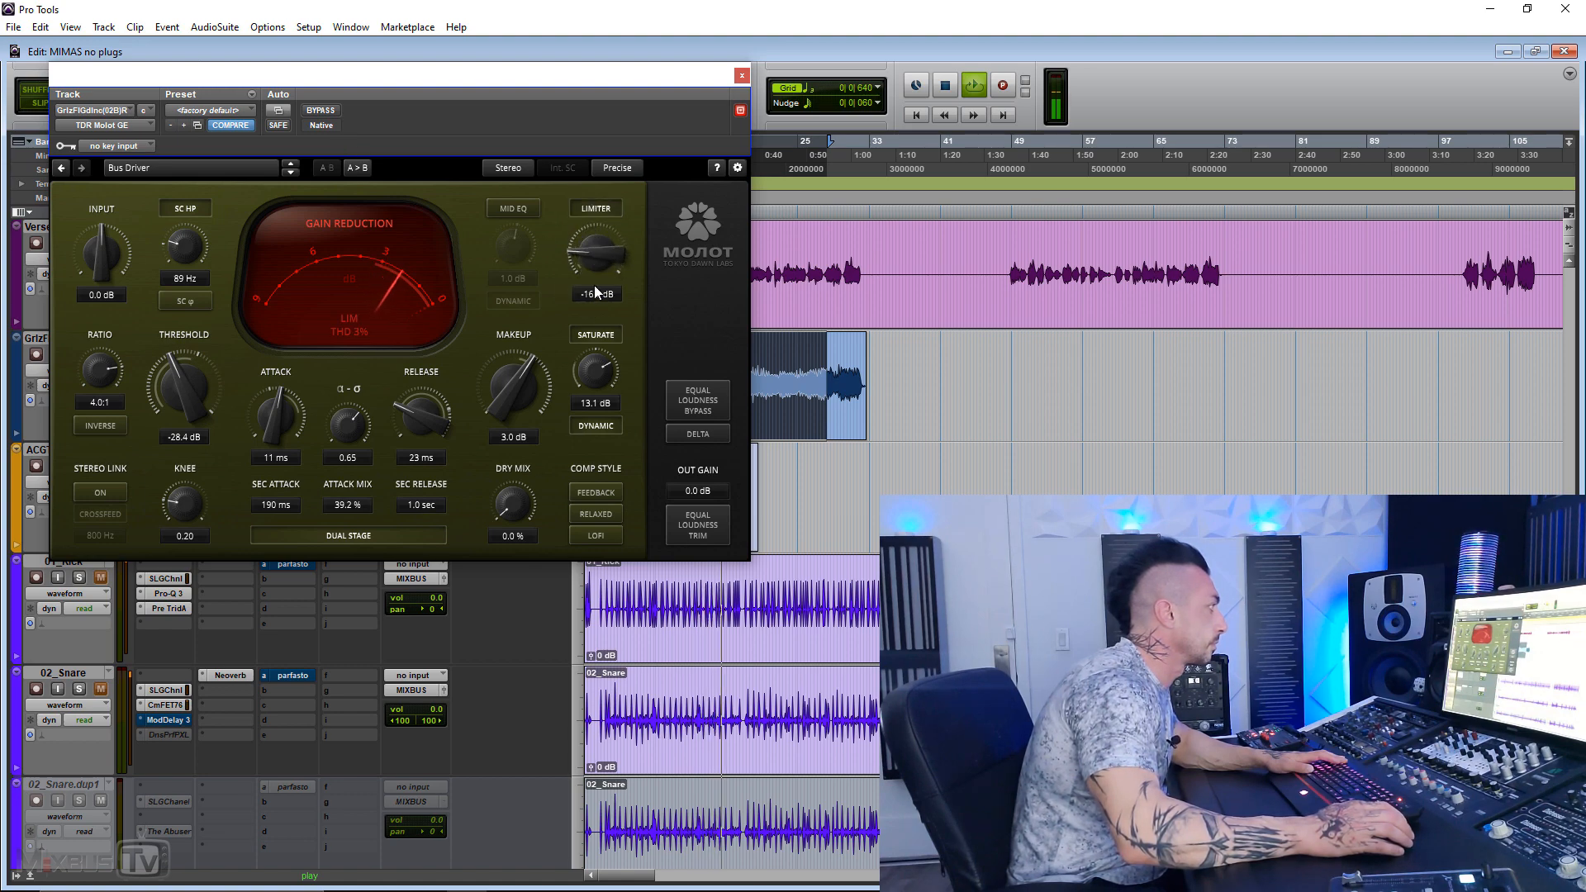
# Step: Play the bass and compare its compressor bypassed and active
pyautogui.click(321, 110)
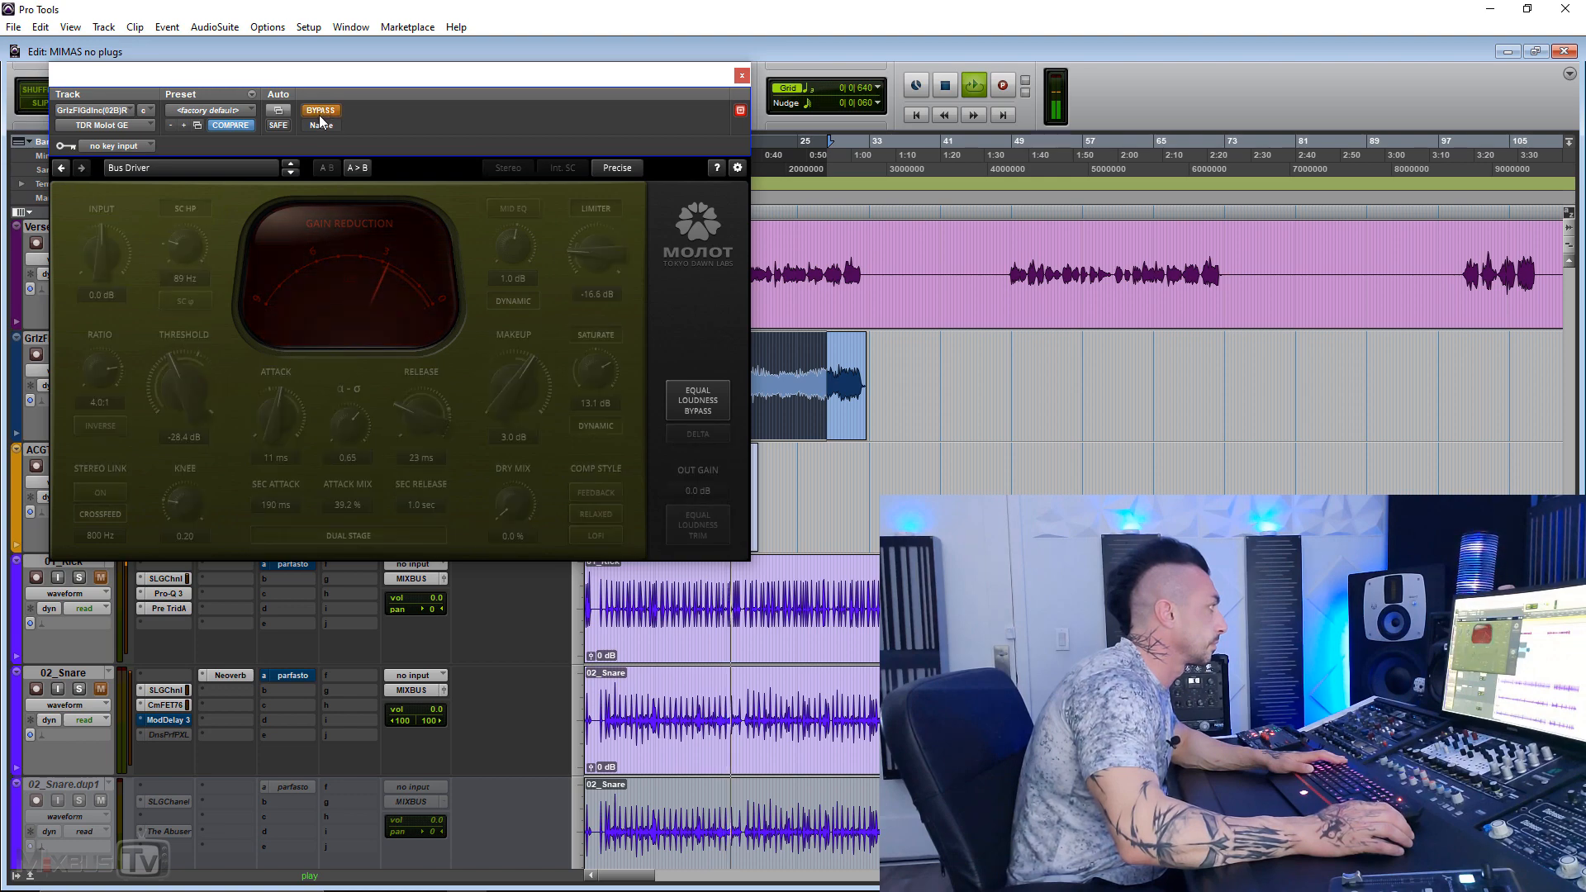
pyautogui.click(320, 112)
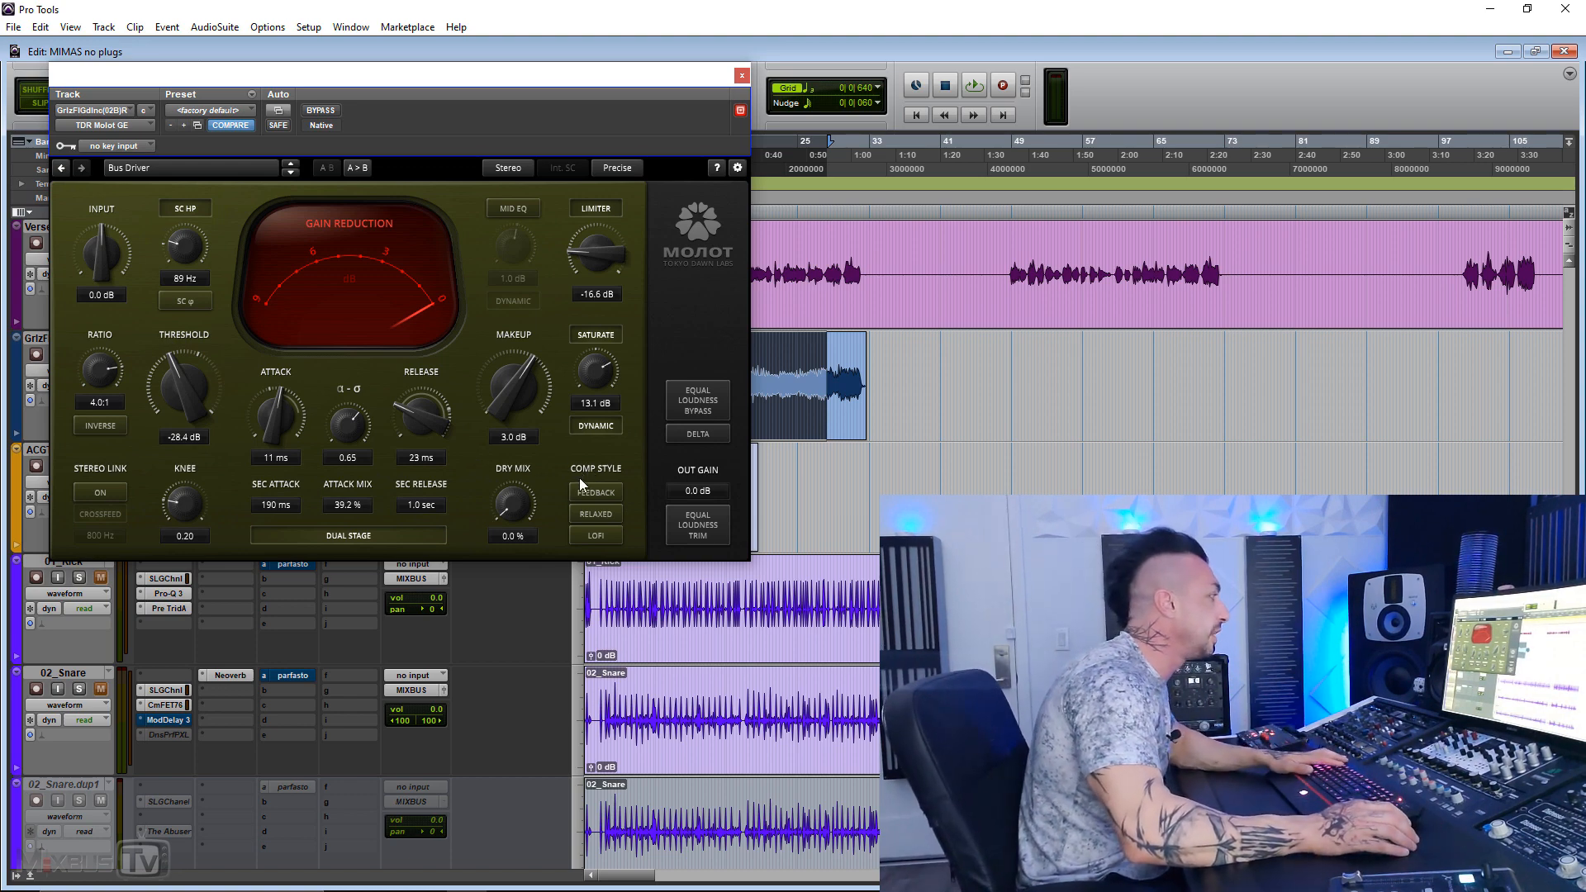
pyautogui.click(320, 109)
pyautogui.press('space')
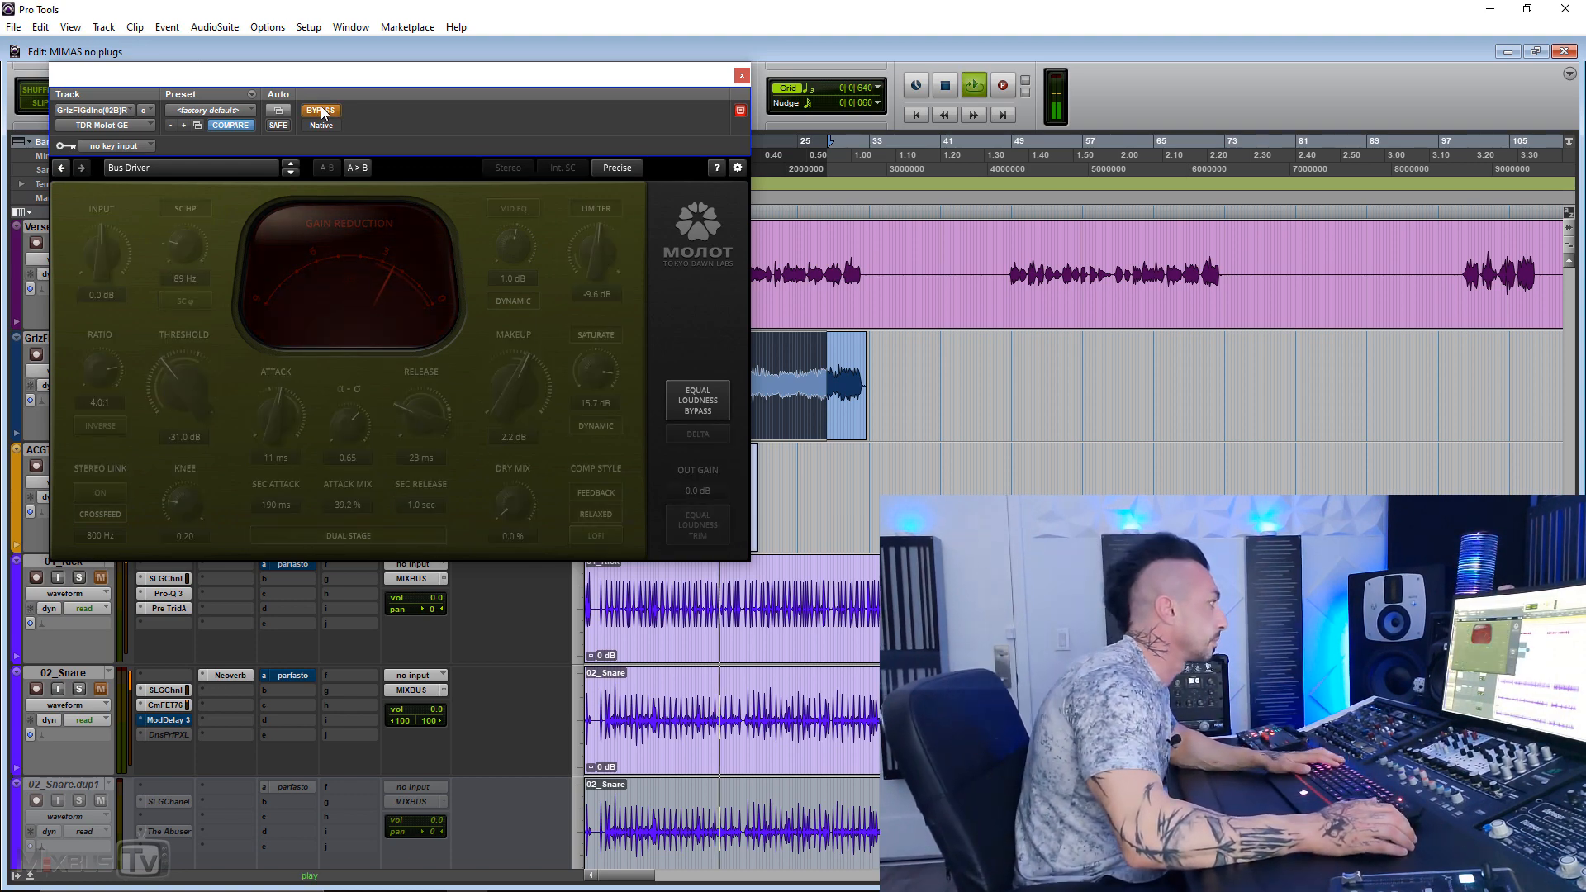
pyautogui.click(321, 109)
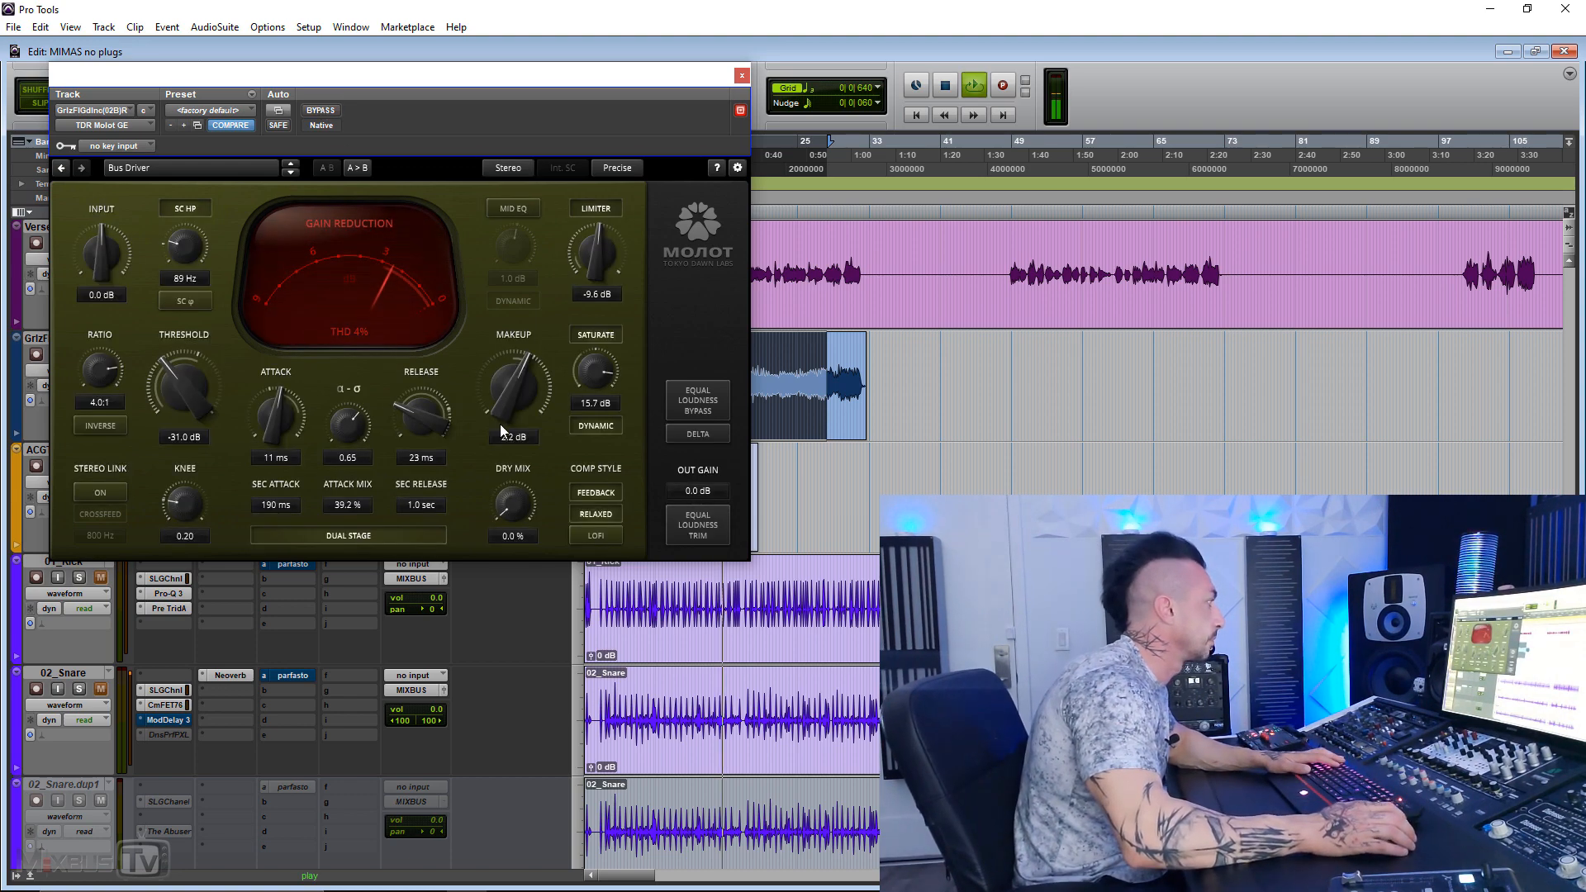
# Step: Turn off the Relaxed and Feedback compression styles on the bass, leaving LoFi on, and stop playback
pyautogui.click(598, 515)
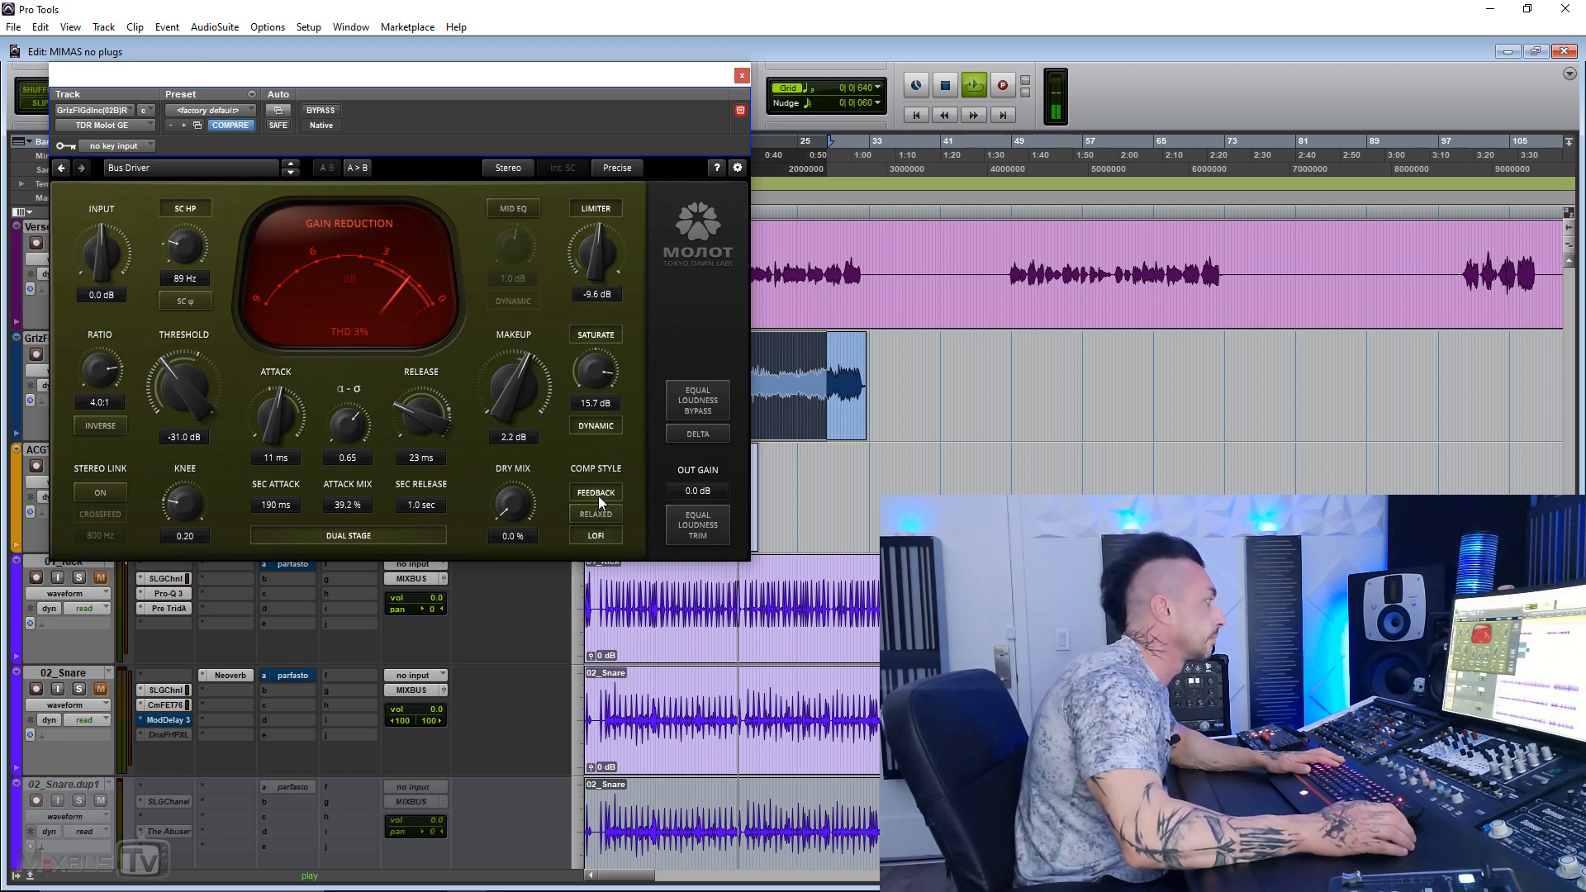
pyautogui.click(599, 497)
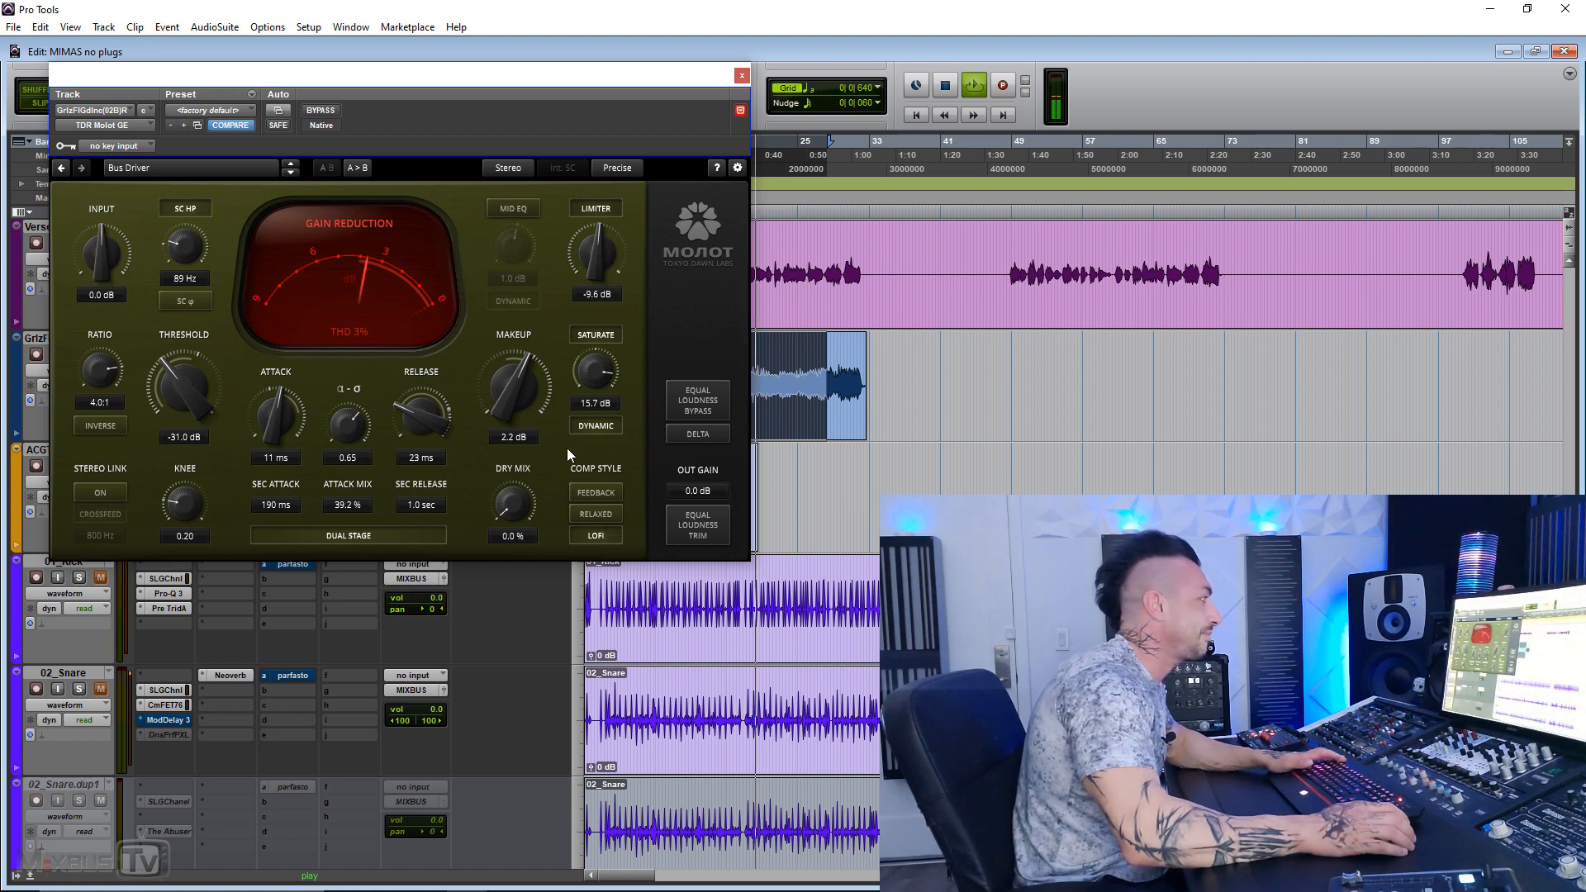
pyautogui.press('space')
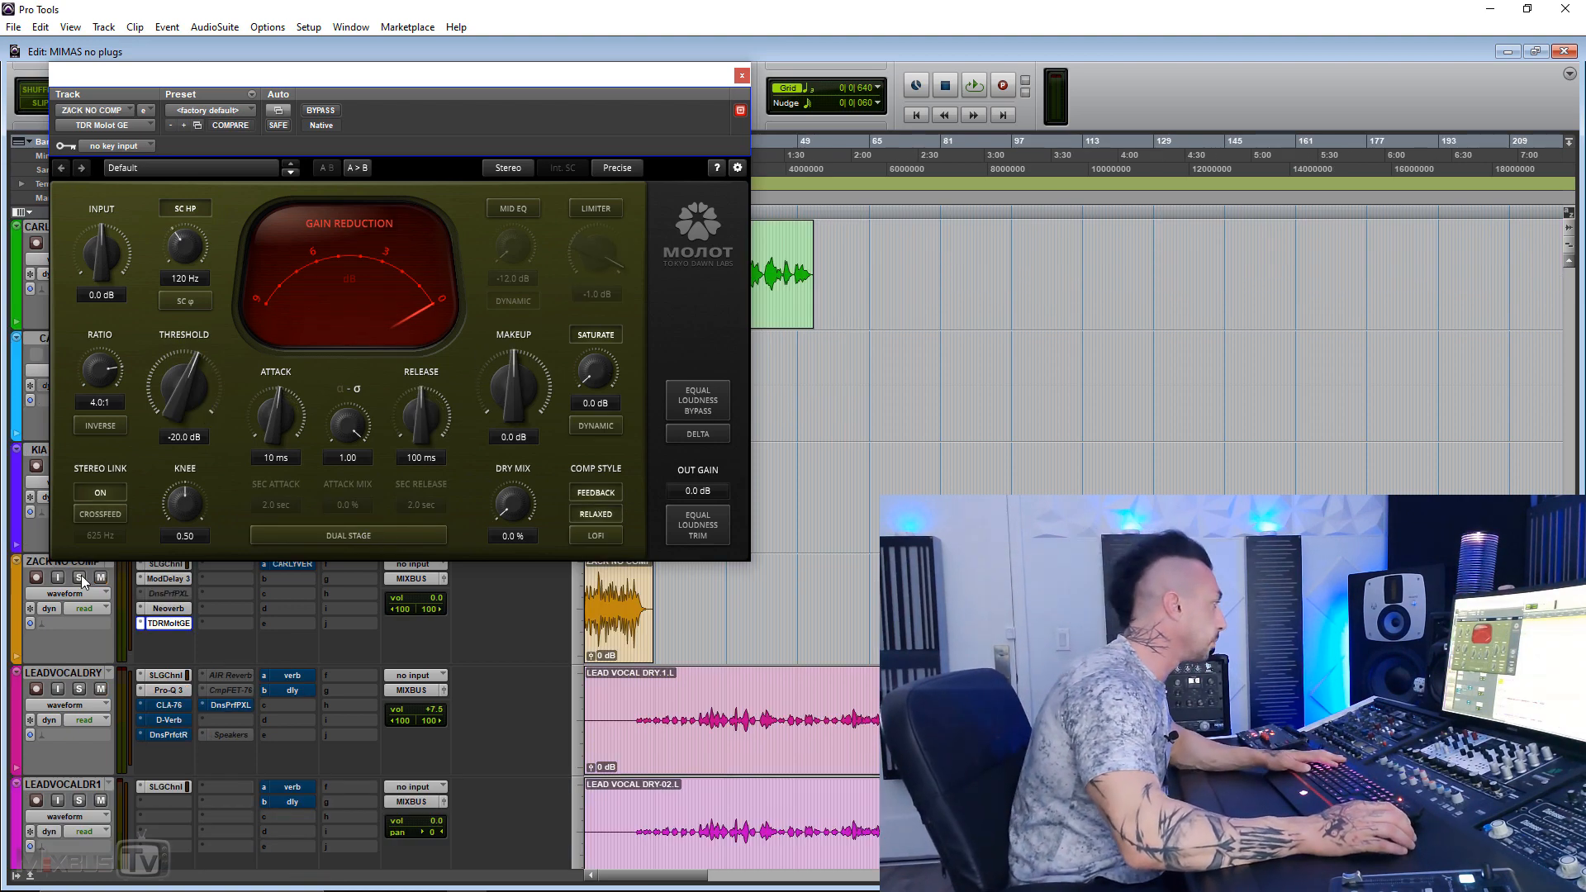
# Step: Solo the NO COMP track and compare its compressor bypassed and active during playback
pyautogui.click(80, 577)
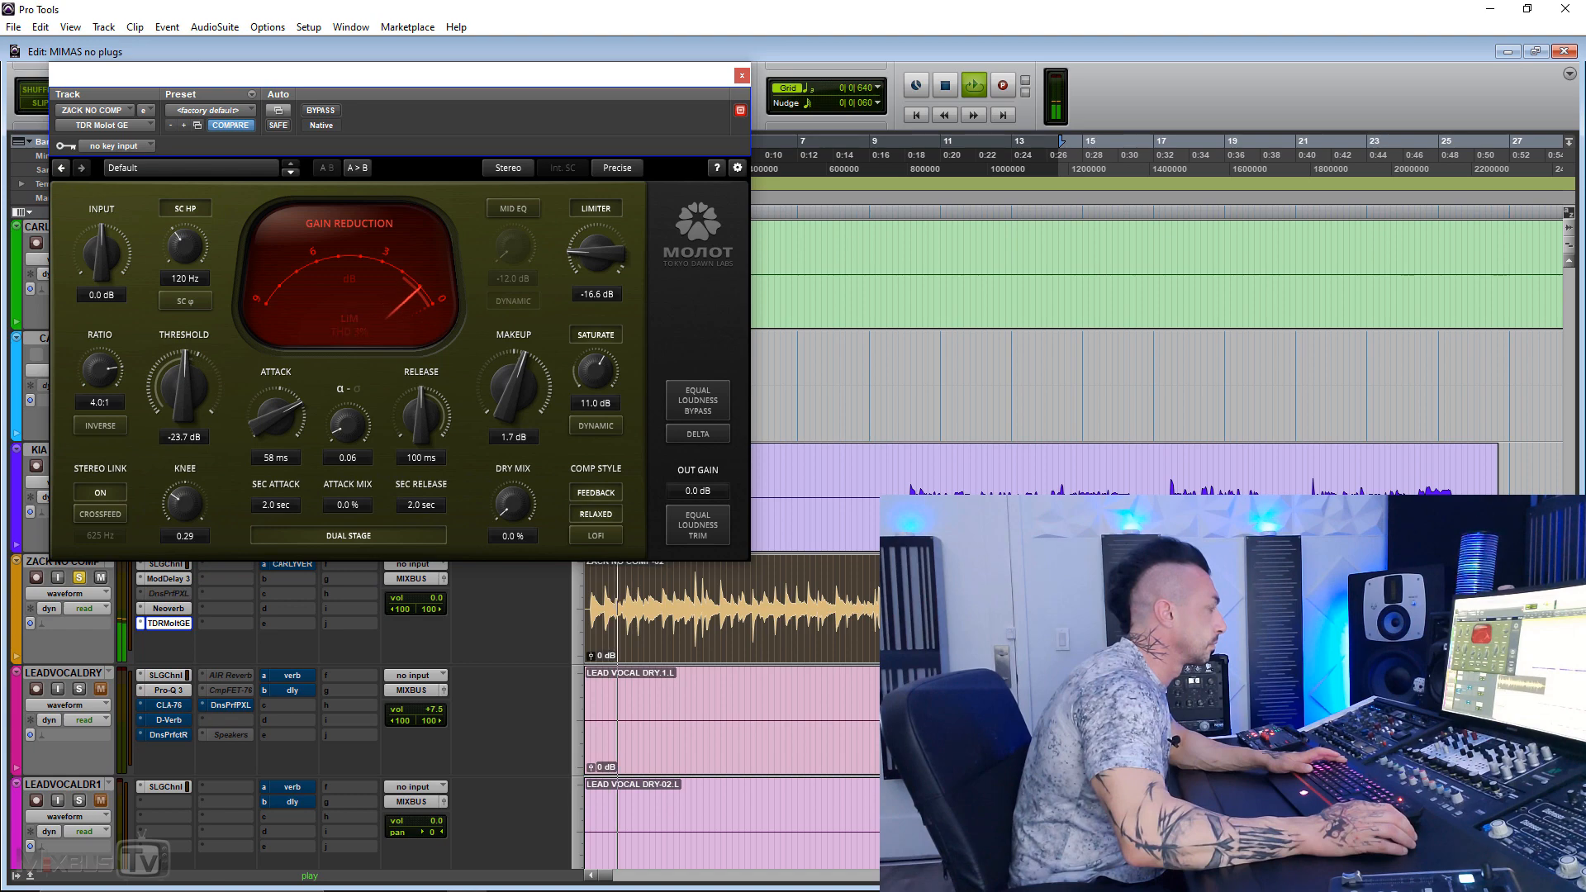
pyautogui.click(327, 112)
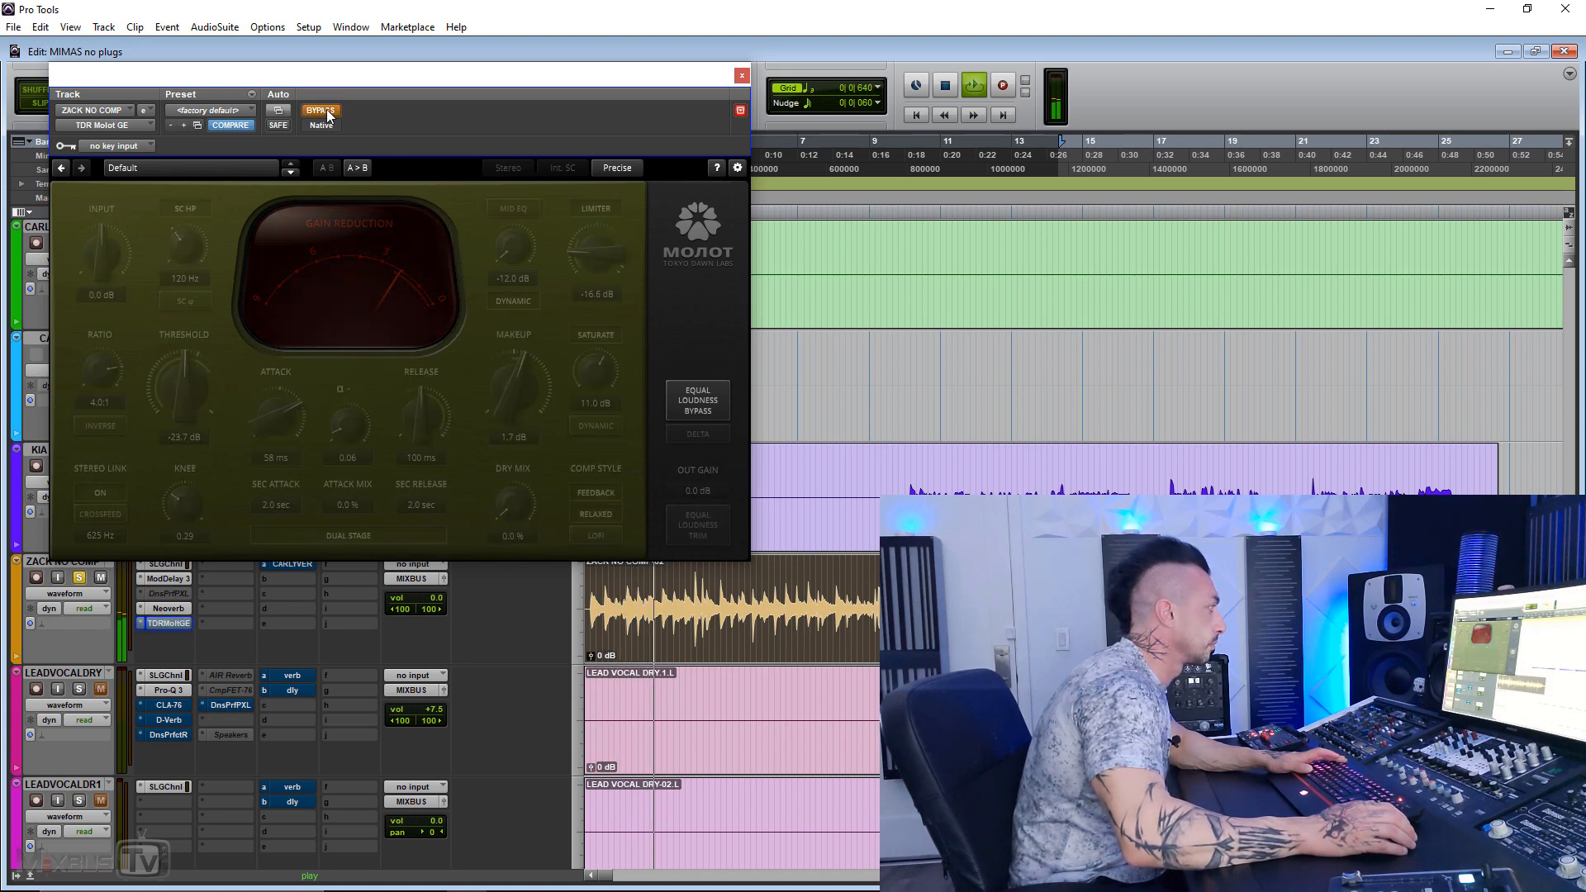
pyautogui.click(322, 110)
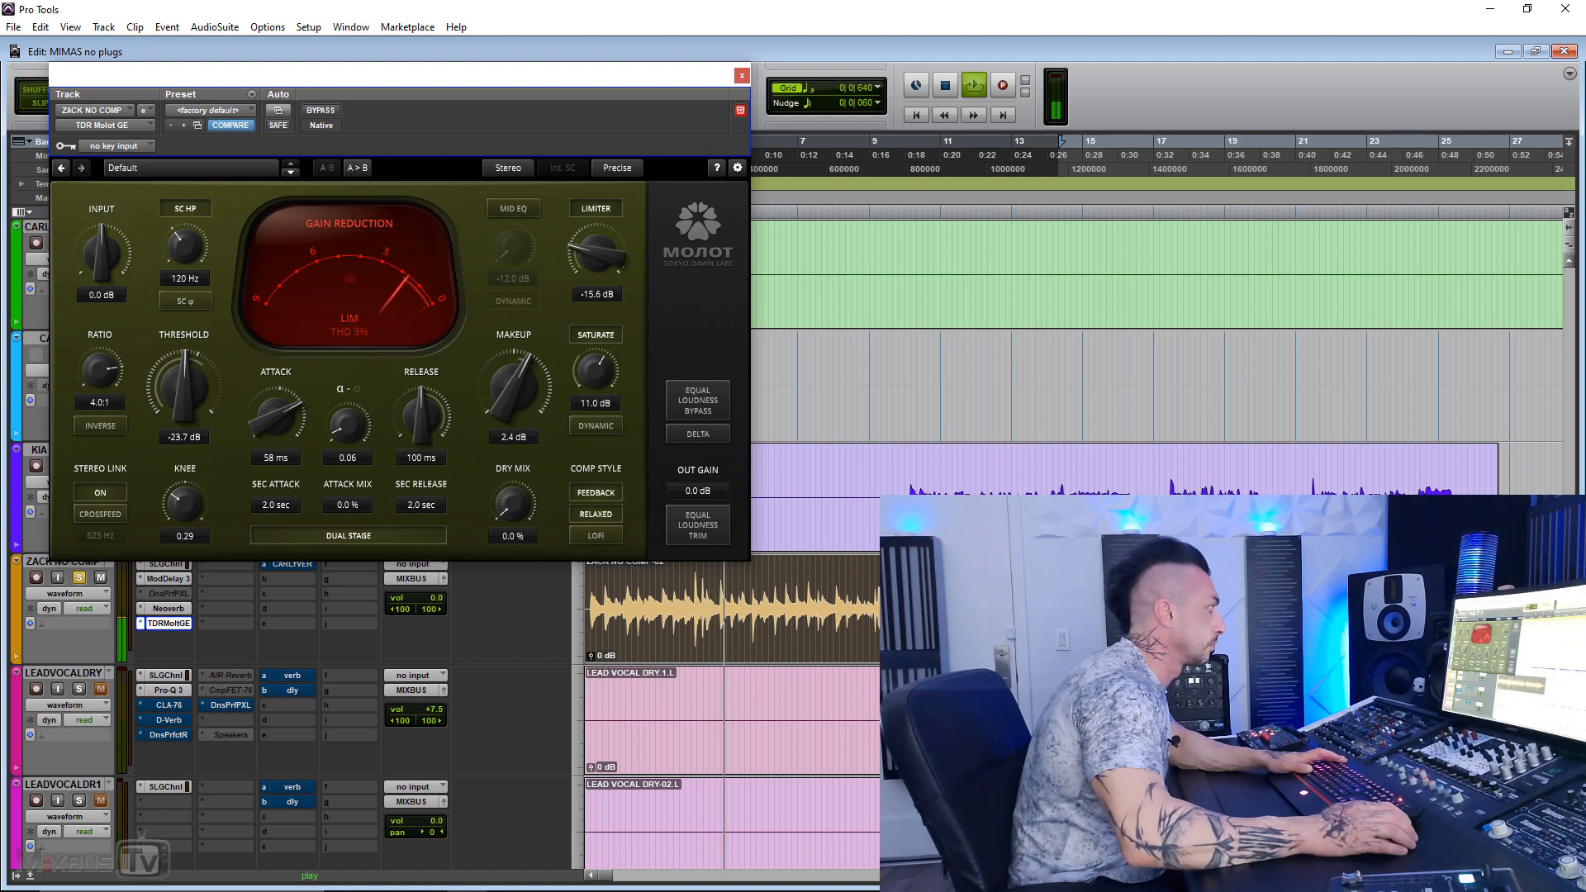
pyautogui.click(324, 111)
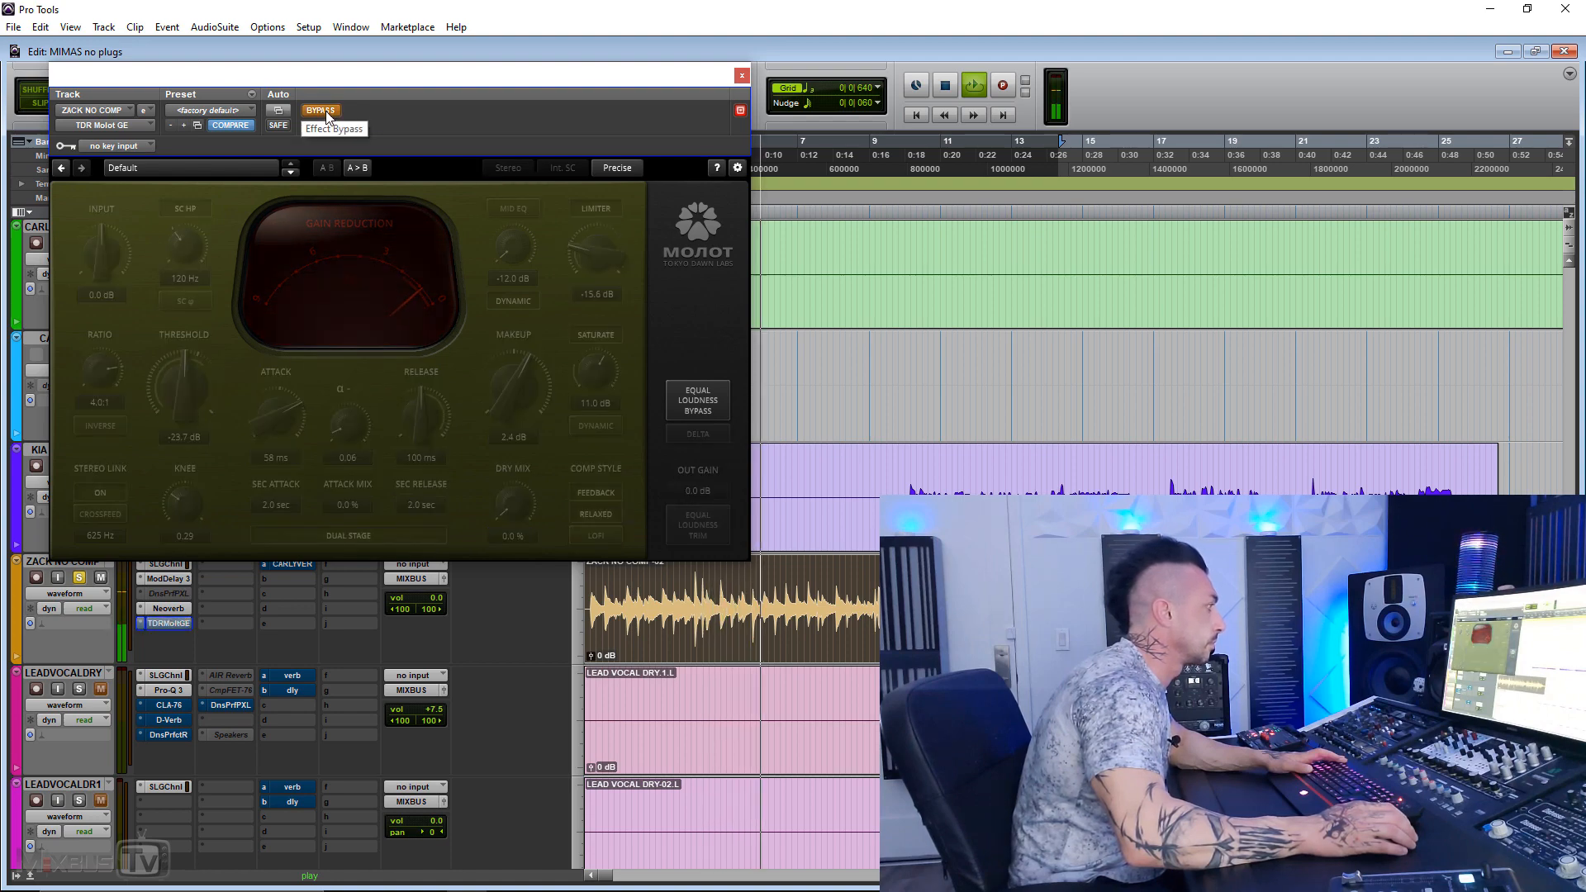
pyautogui.click(322, 110)
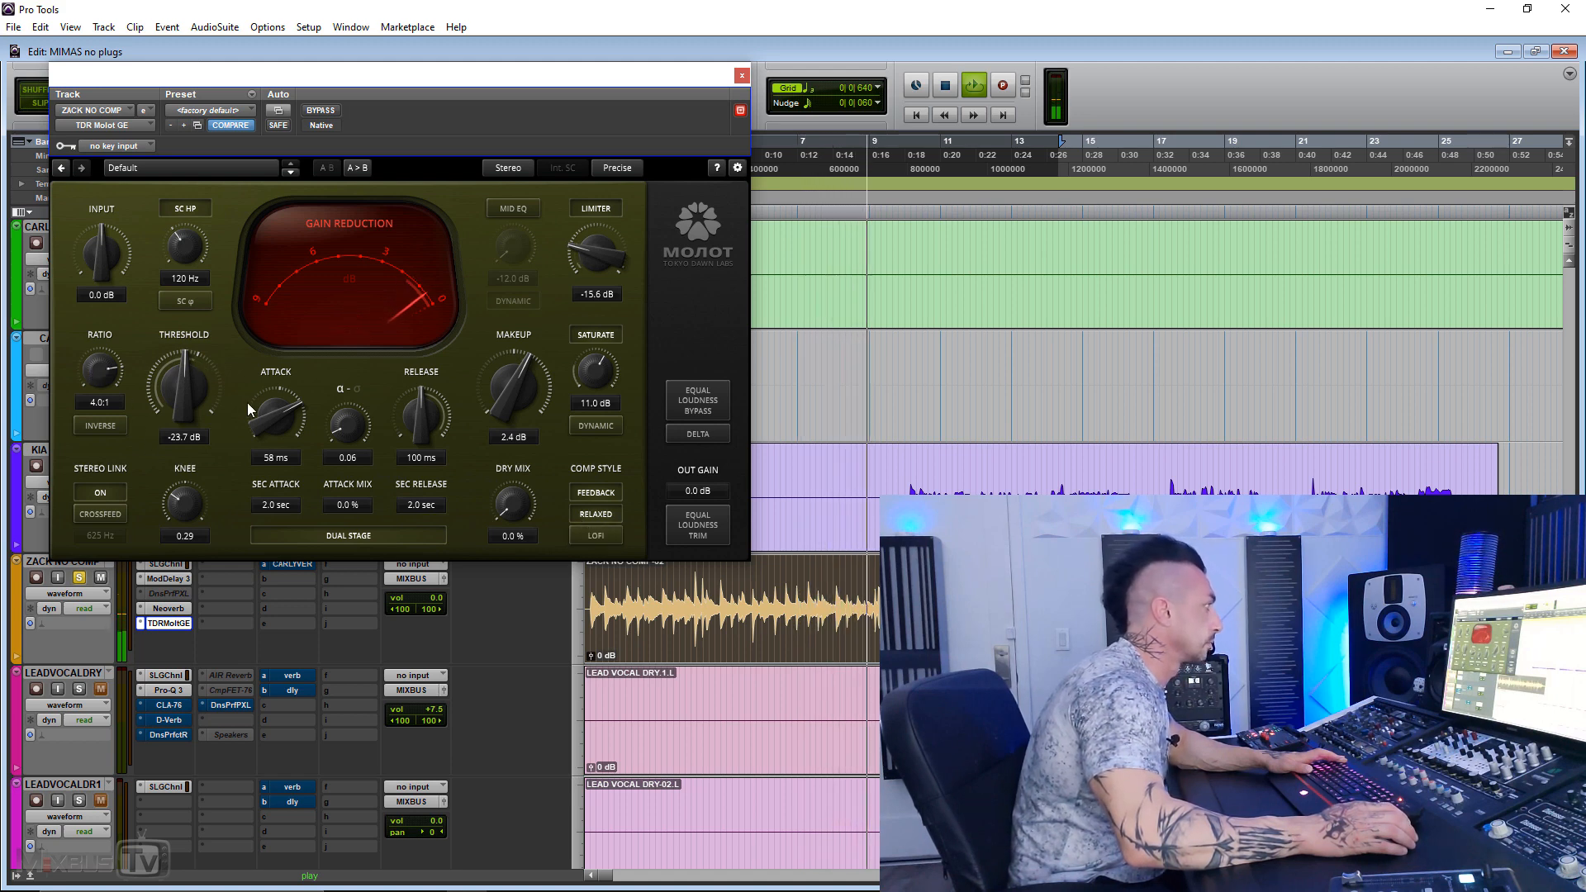
# Step: Set the attack to 4.4 ms and α-σ to 0.37, with a 0.7 sec secondary attack and 6.7 % attack mix
pyautogui.moveTo(271, 420); pyautogui.dragTo(270, 469)
pyautogui.moveTo(352, 432); pyautogui.dragTo(267, 447)
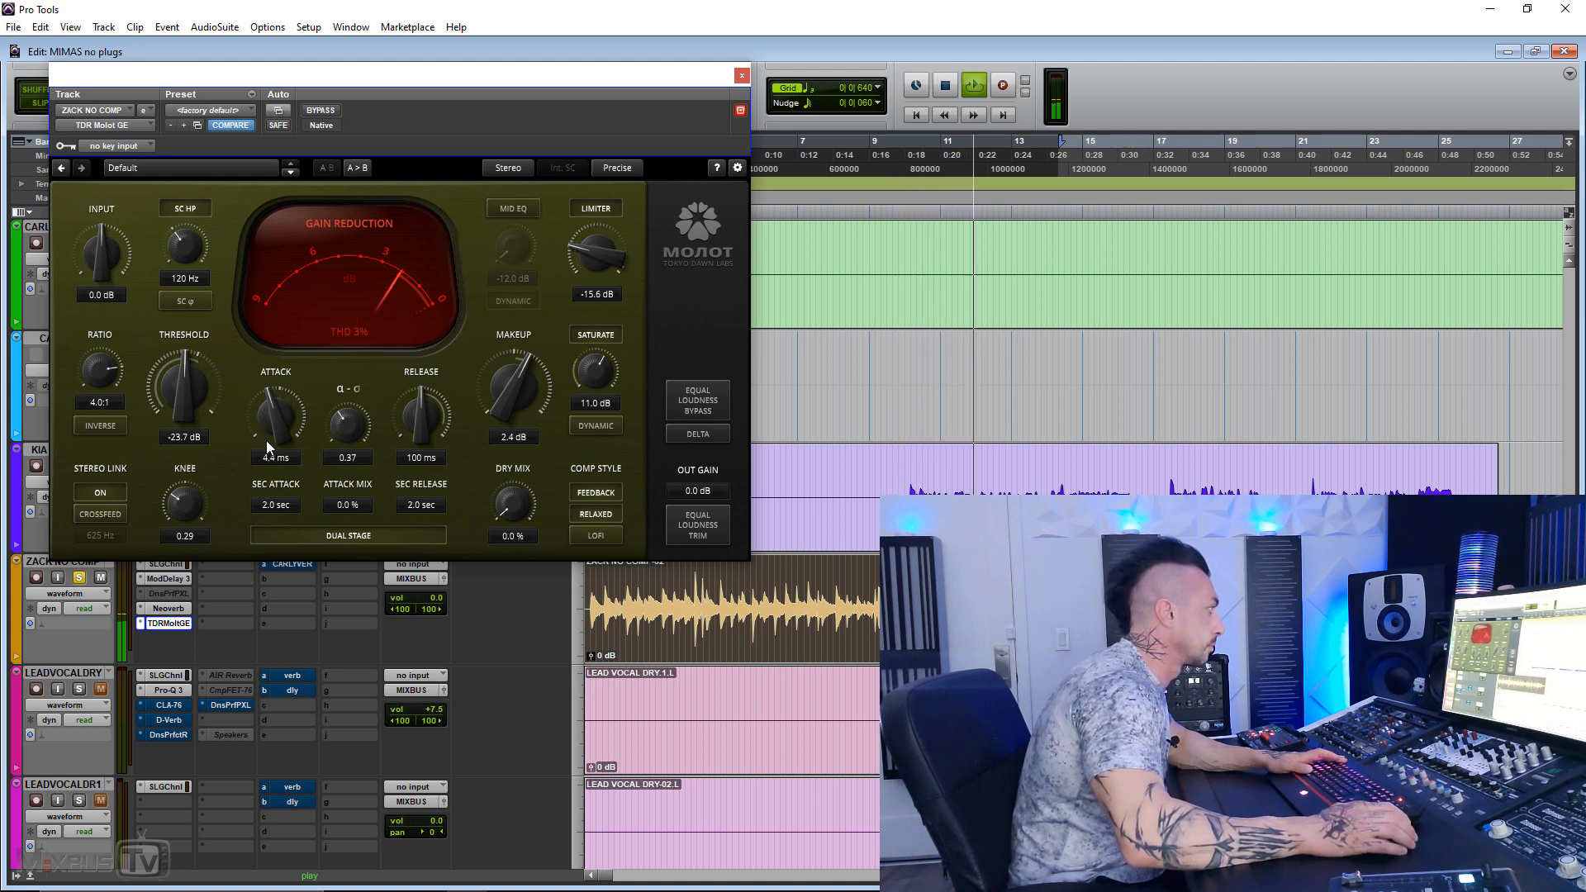
pyautogui.moveTo(277, 505); pyautogui.dragTo(348, 489)
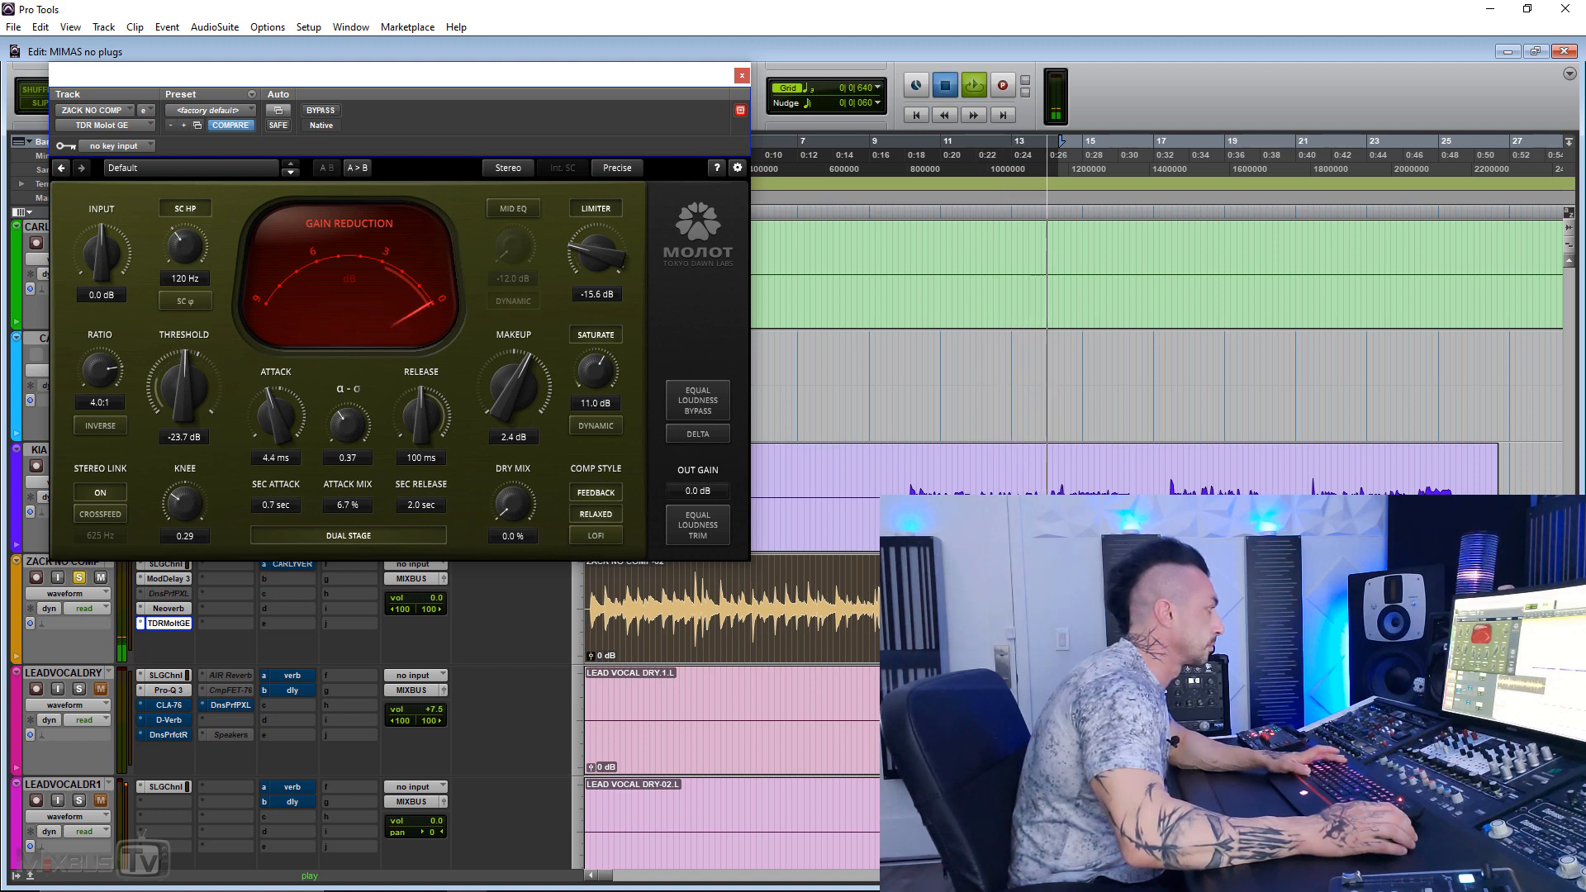
# Step: Compare the soloed track with the new attack settings bypassed and active, and stop playback
pyautogui.click(317, 112)
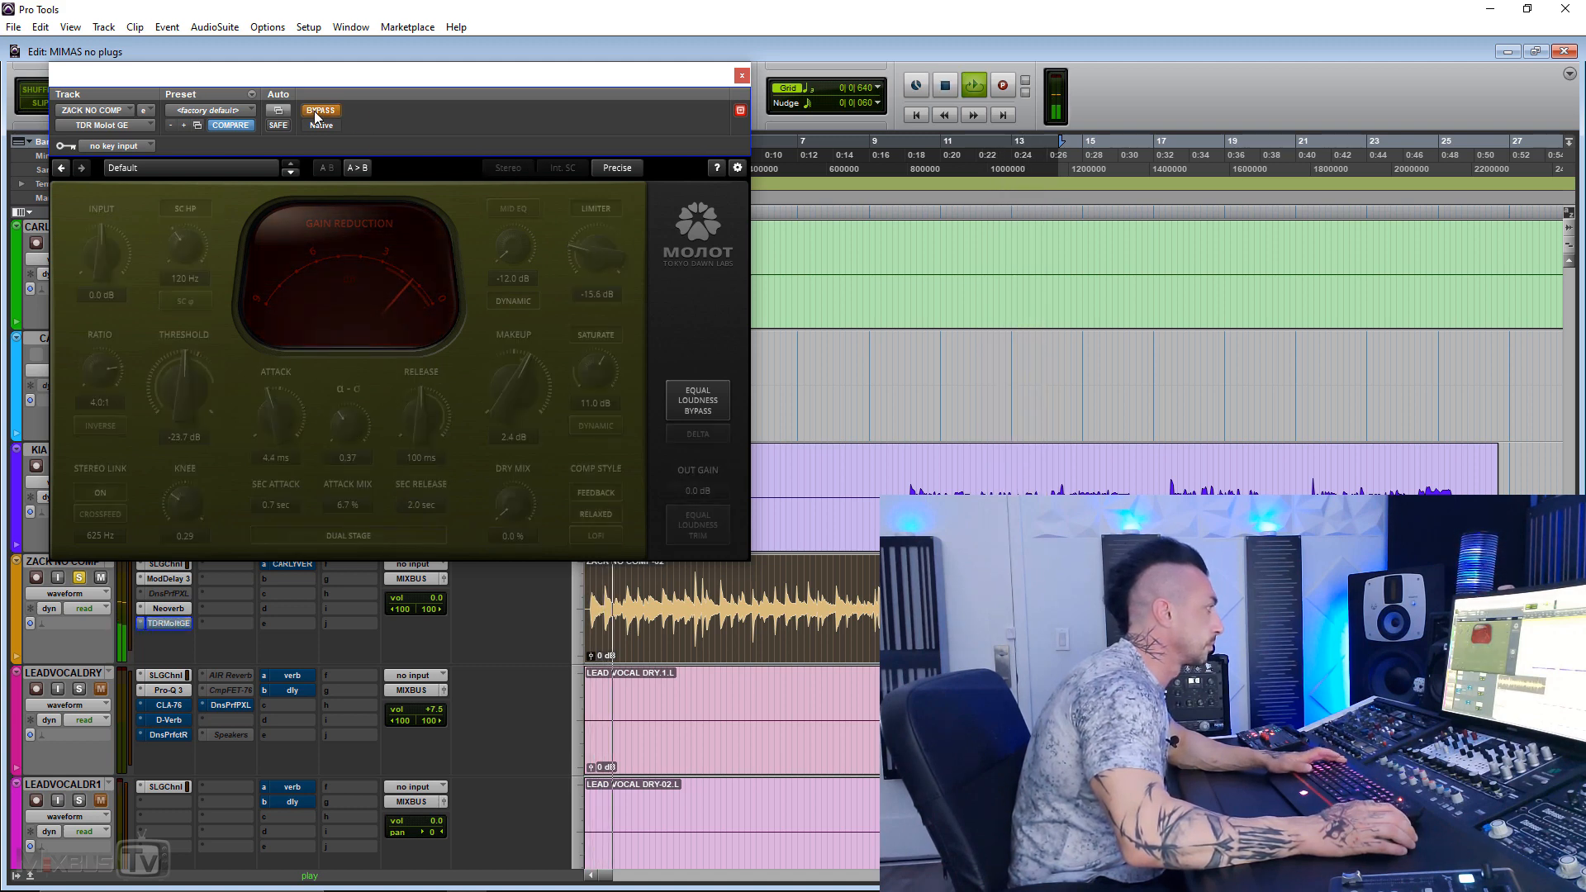
pyautogui.click(317, 110)
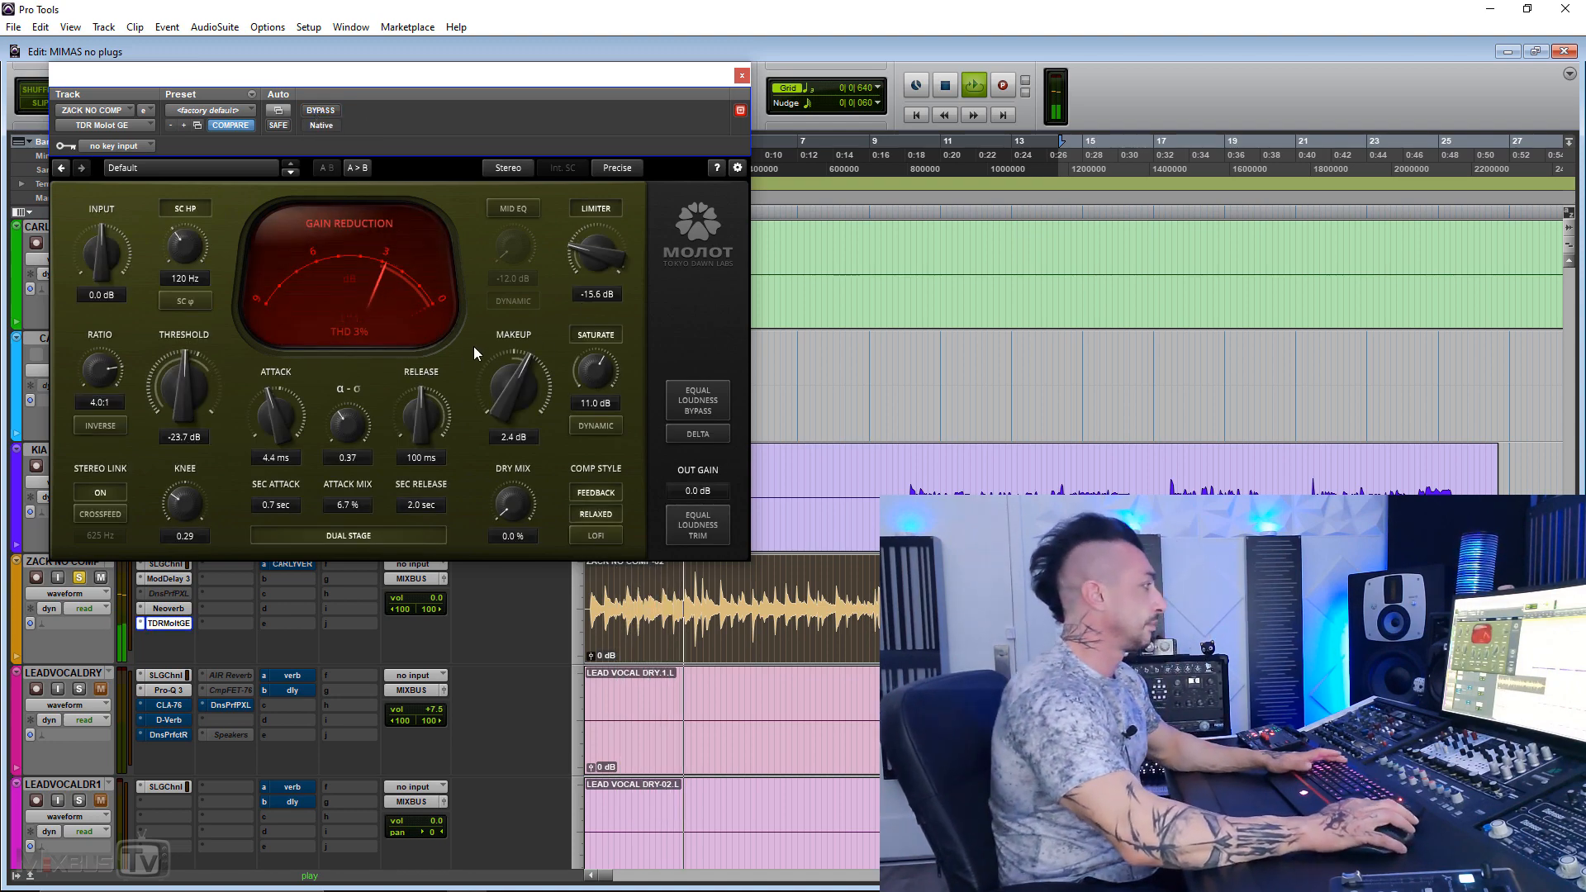
pyautogui.press('space')
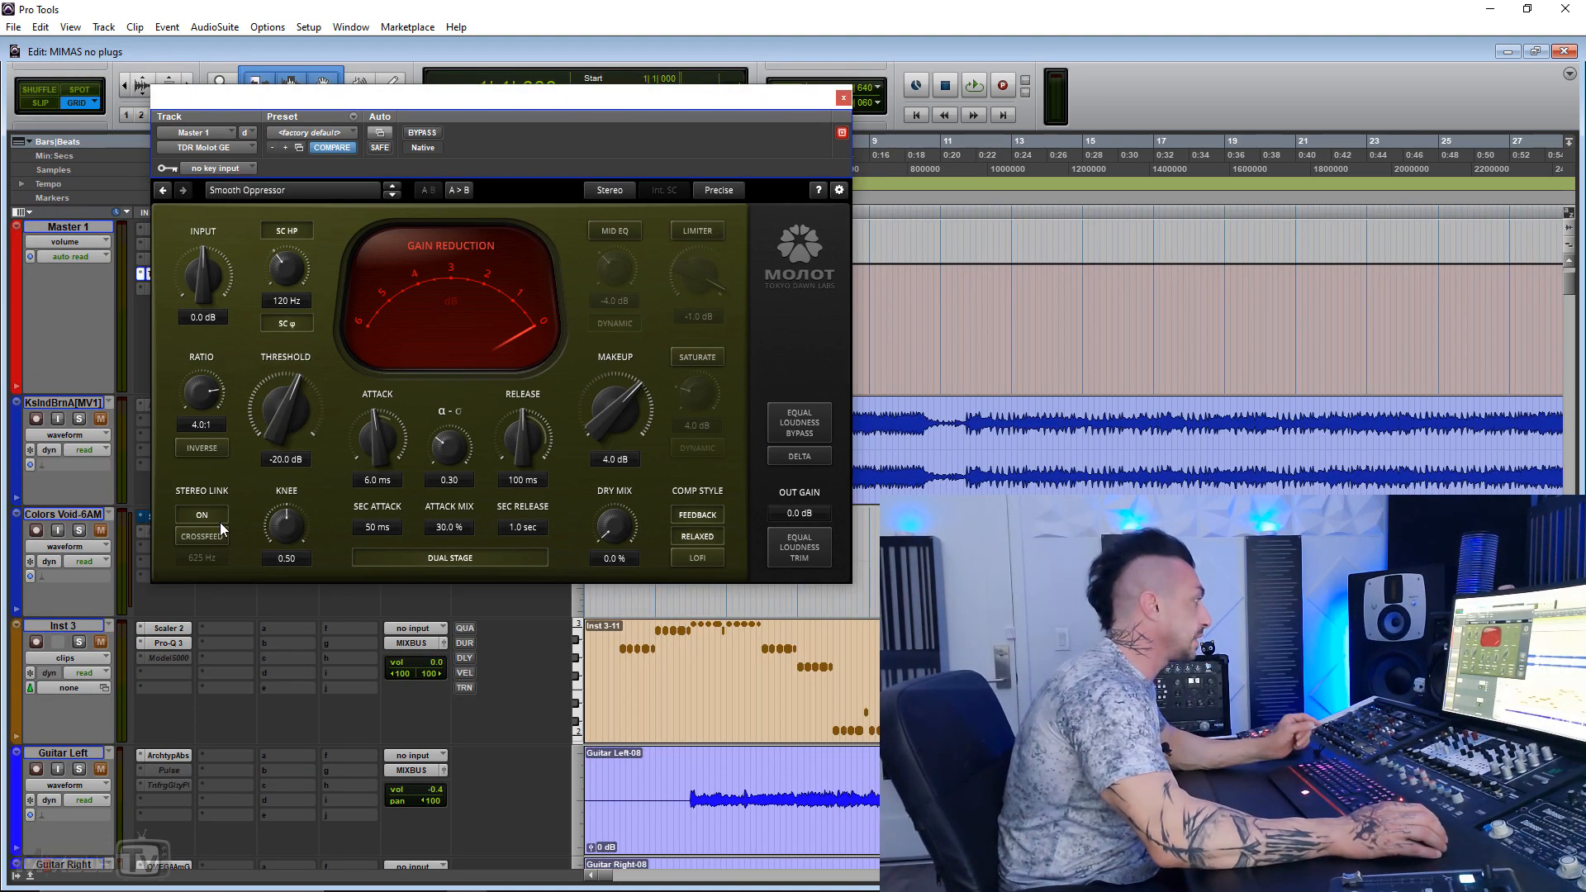
# Step: Review the available channel modes and processing quality options of the compressor on the Master 1 track
pyautogui.click(613, 191)
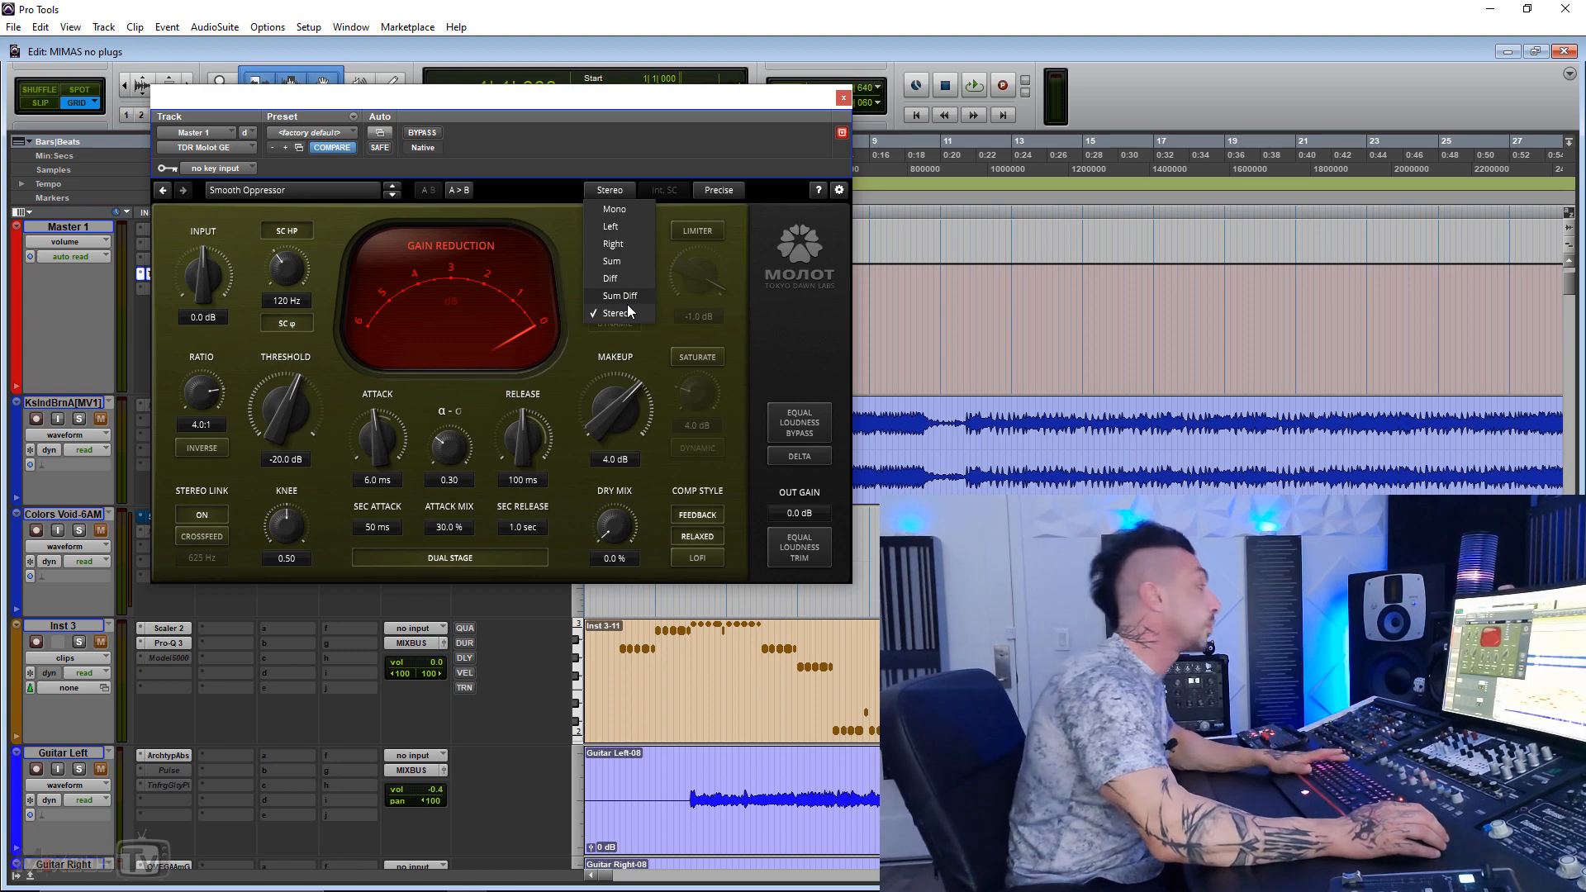
pyautogui.click(567, 215)
pyautogui.click(722, 189)
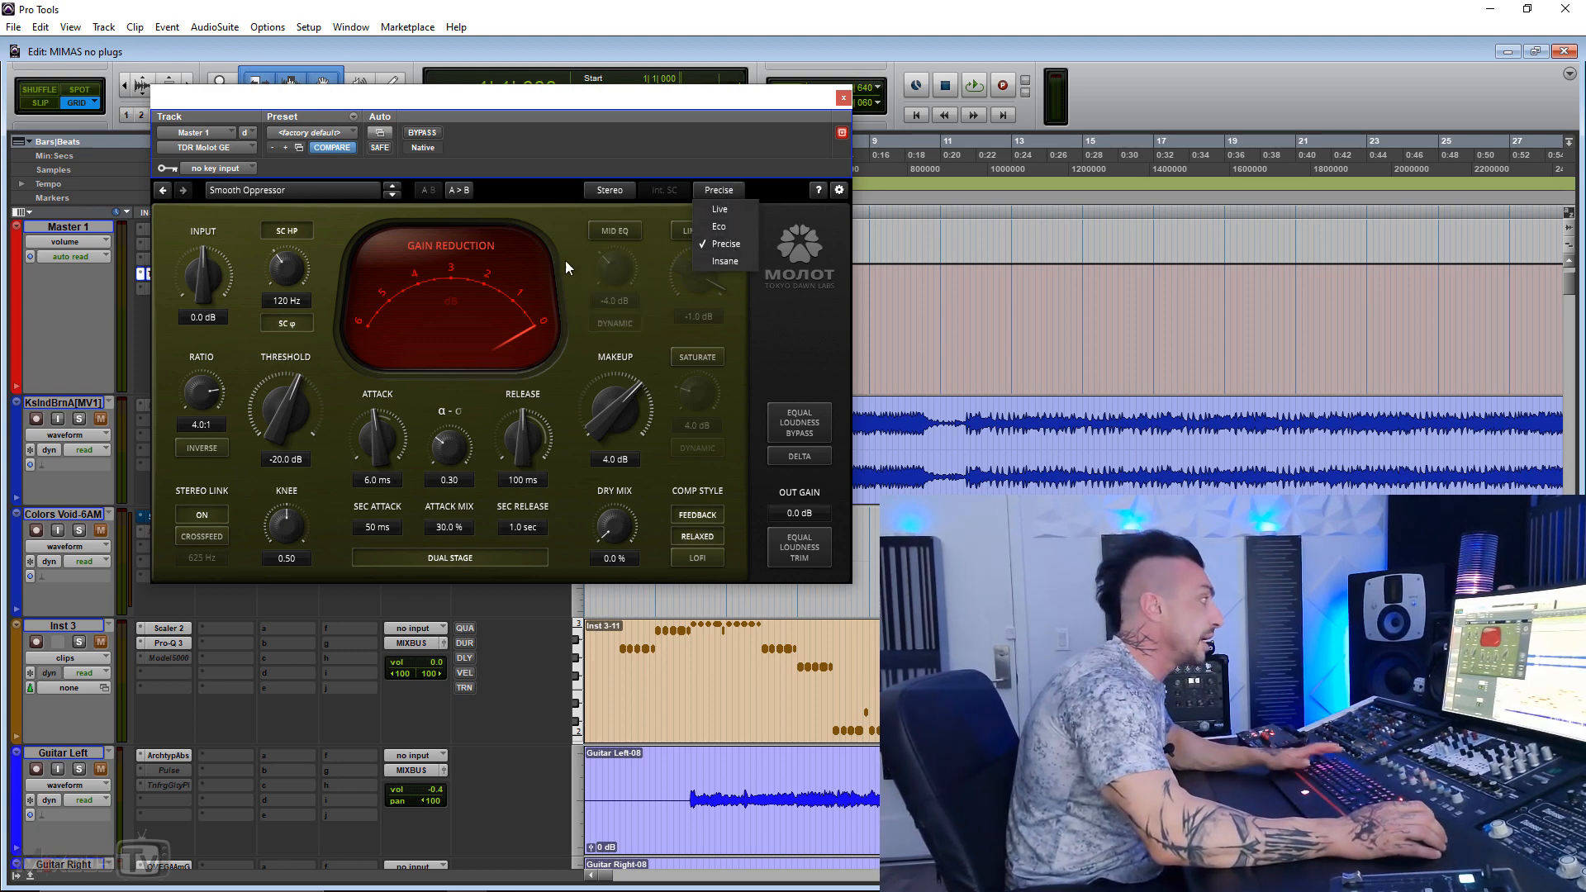
pyautogui.click(562, 229)
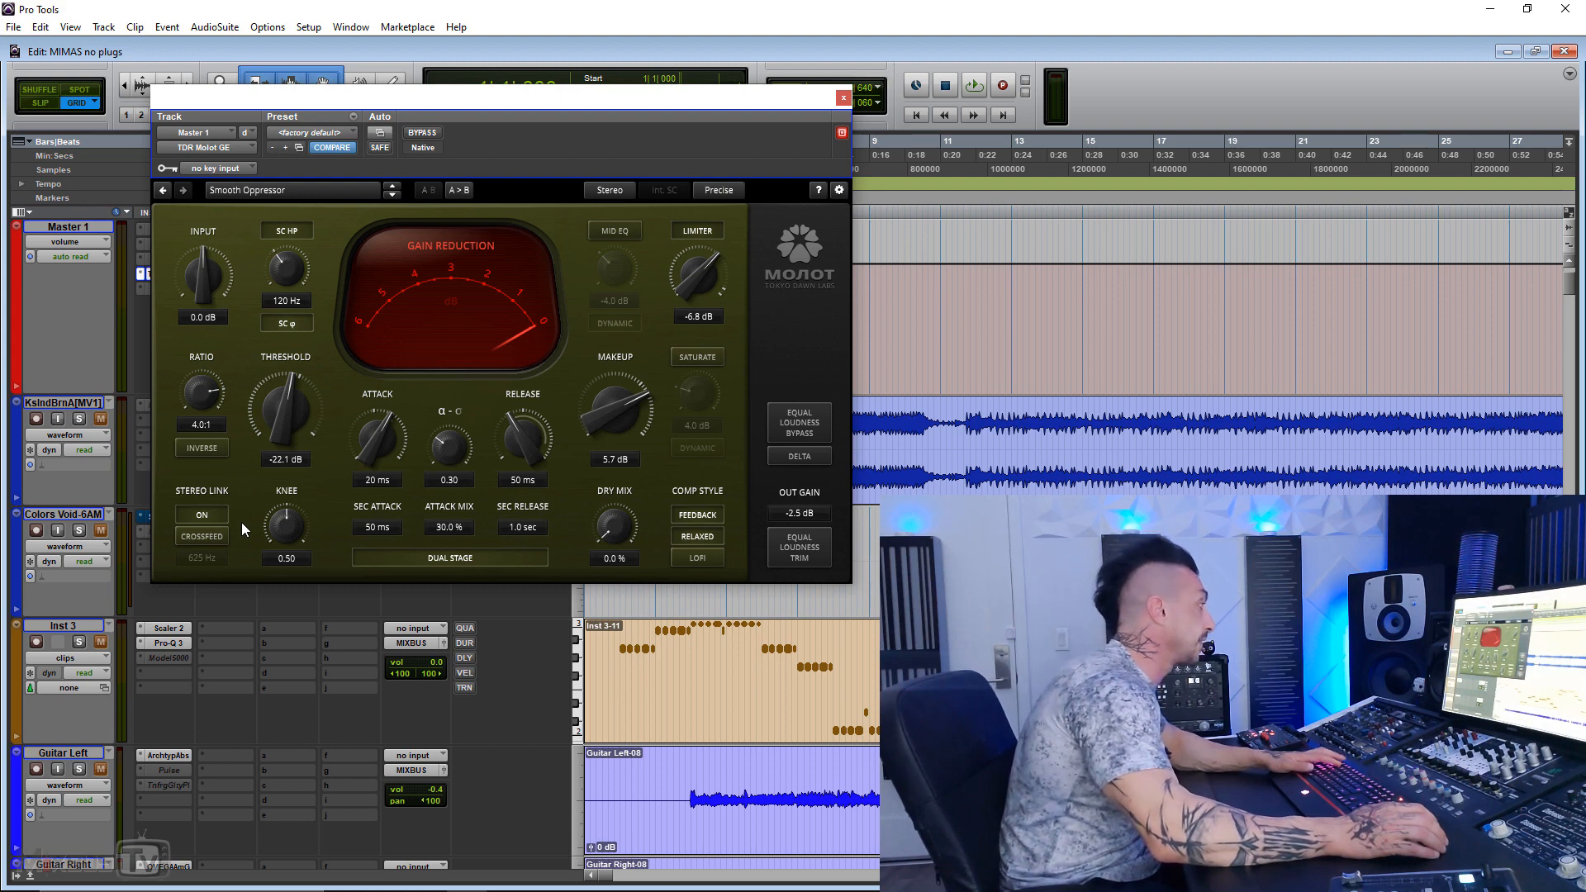
# Step: Play the mix with the master compressor's stereo link crossfeed on at 701 Hz, and compare it bypassed and active
pyautogui.press('space')
pyautogui.click(220, 537)
pyautogui.moveTo(202, 558); pyautogui.dragTo(202, 554)
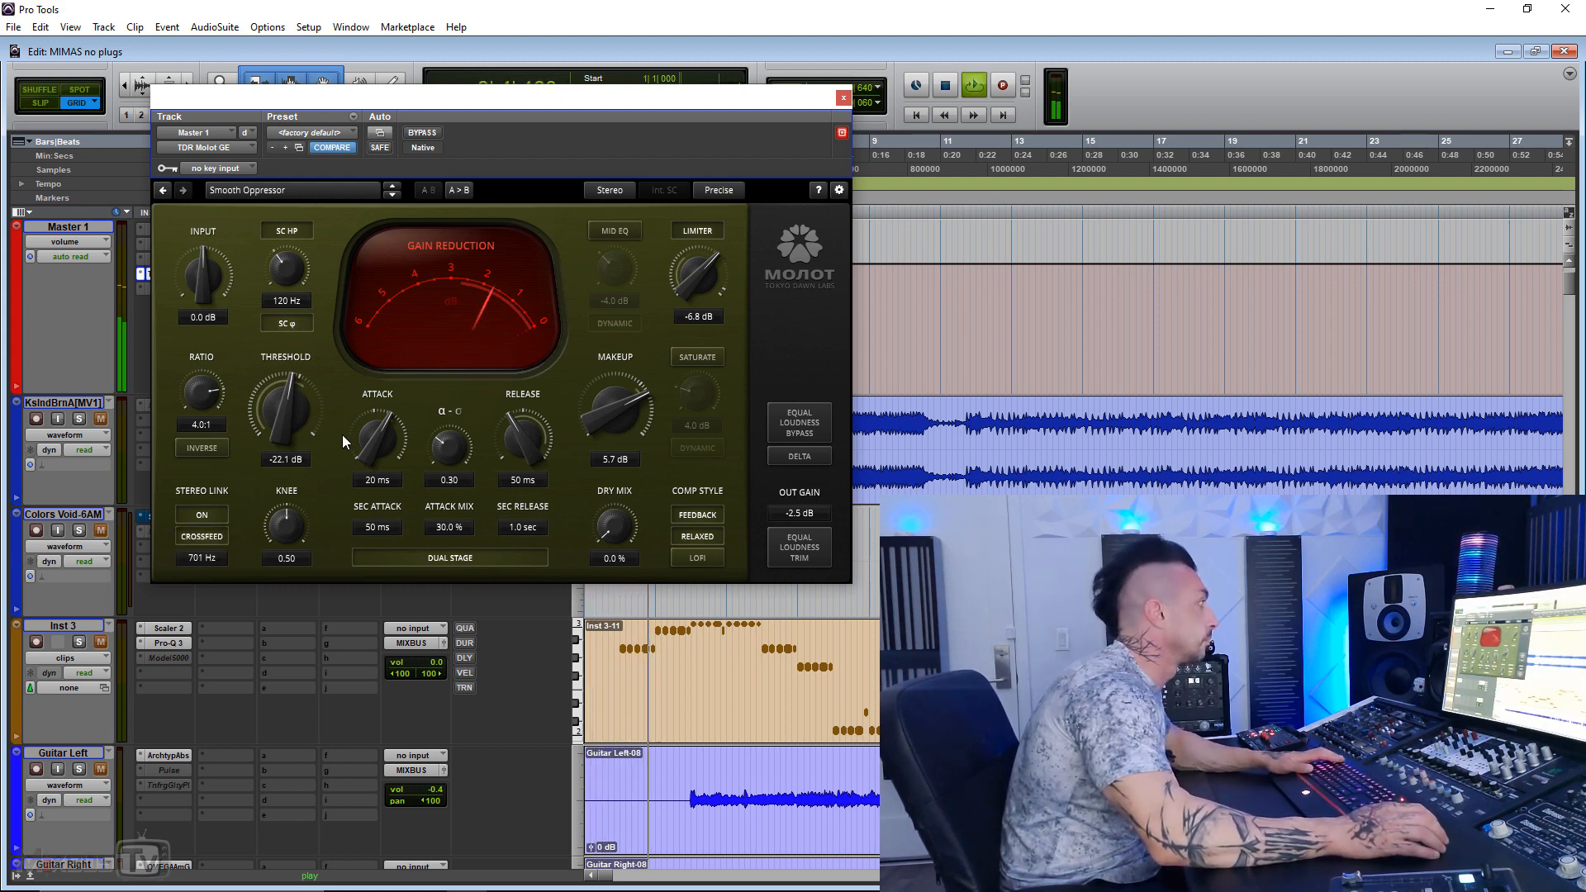
pyautogui.click(424, 134)
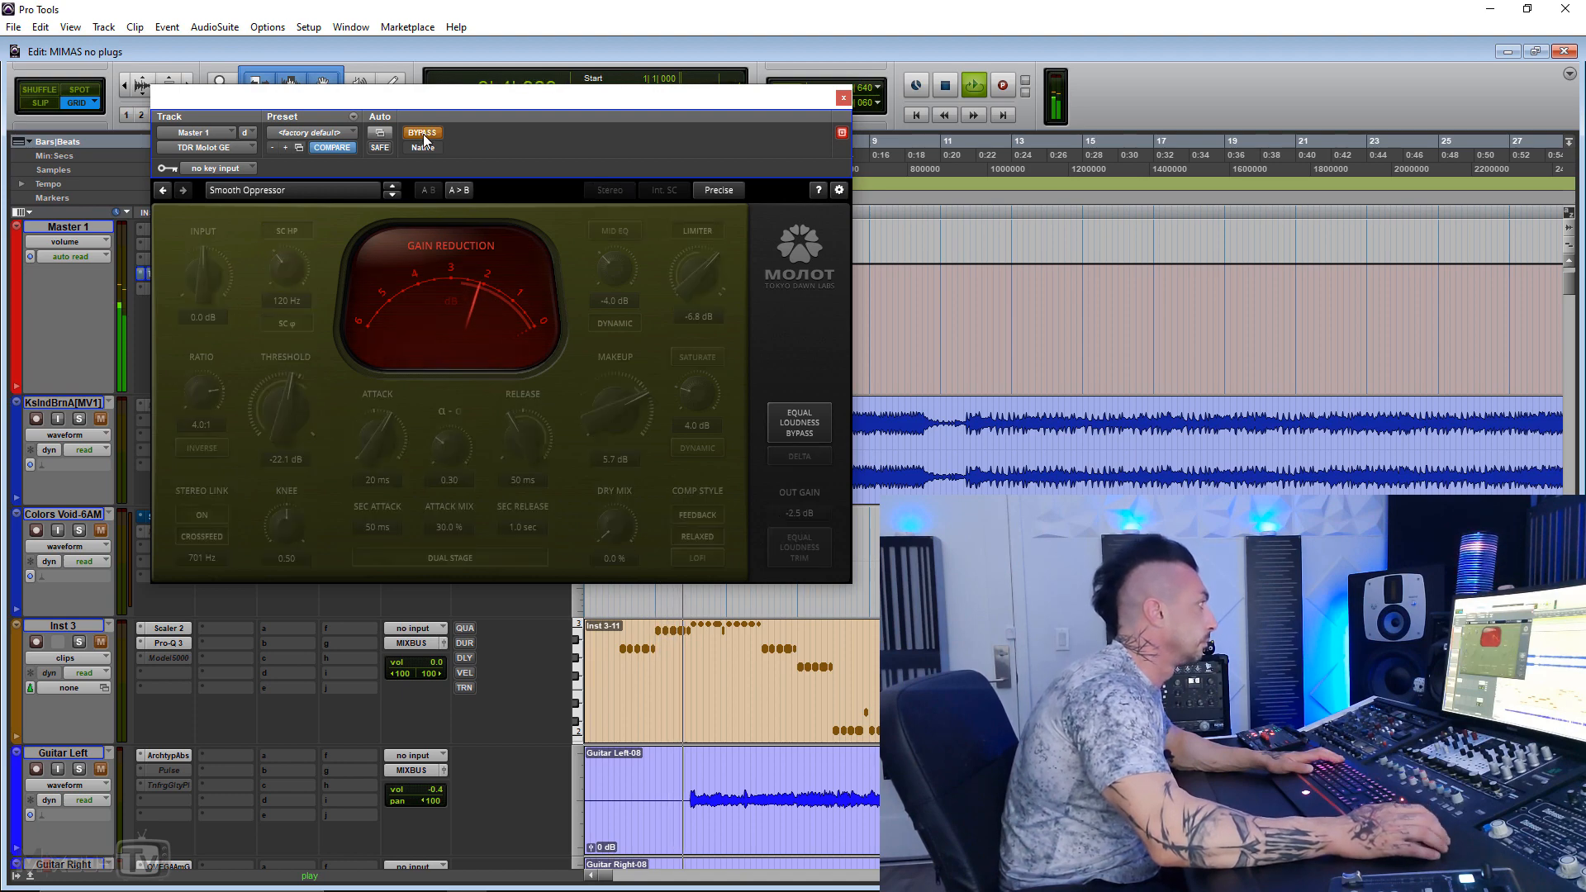
pyautogui.click(423, 134)
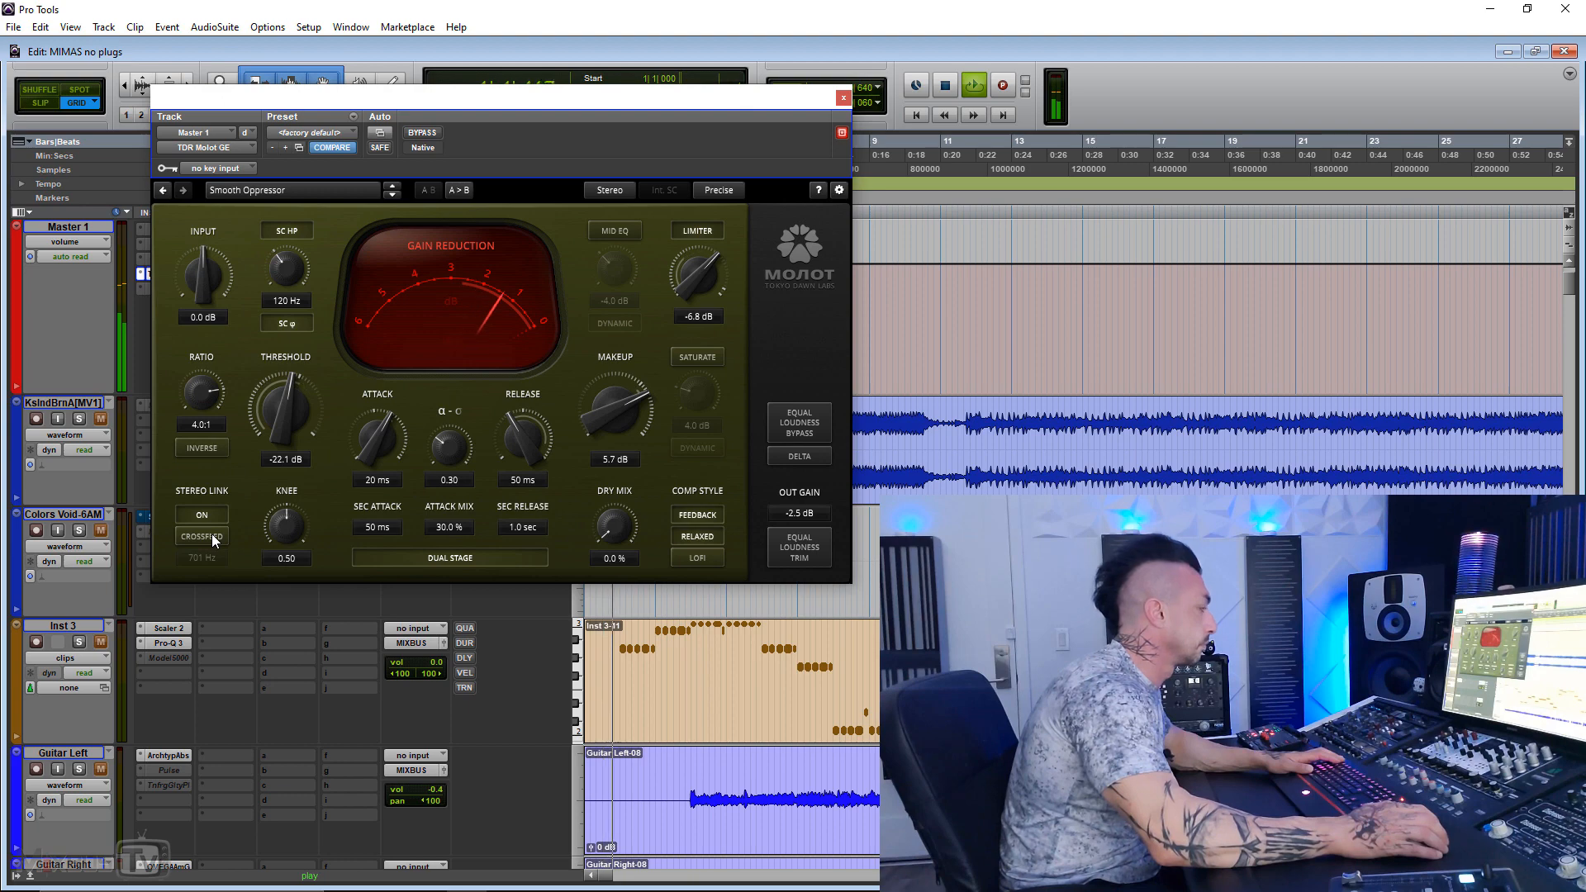
# Step: Set the stereo link crossfeed frequency to 795 Hz and compare the crossfeed off and on during playback
pyautogui.click(212, 535)
pyautogui.moveTo(213, 558); pyautogui.dragTo(216, 542)
pyautogui.click(217, 536)
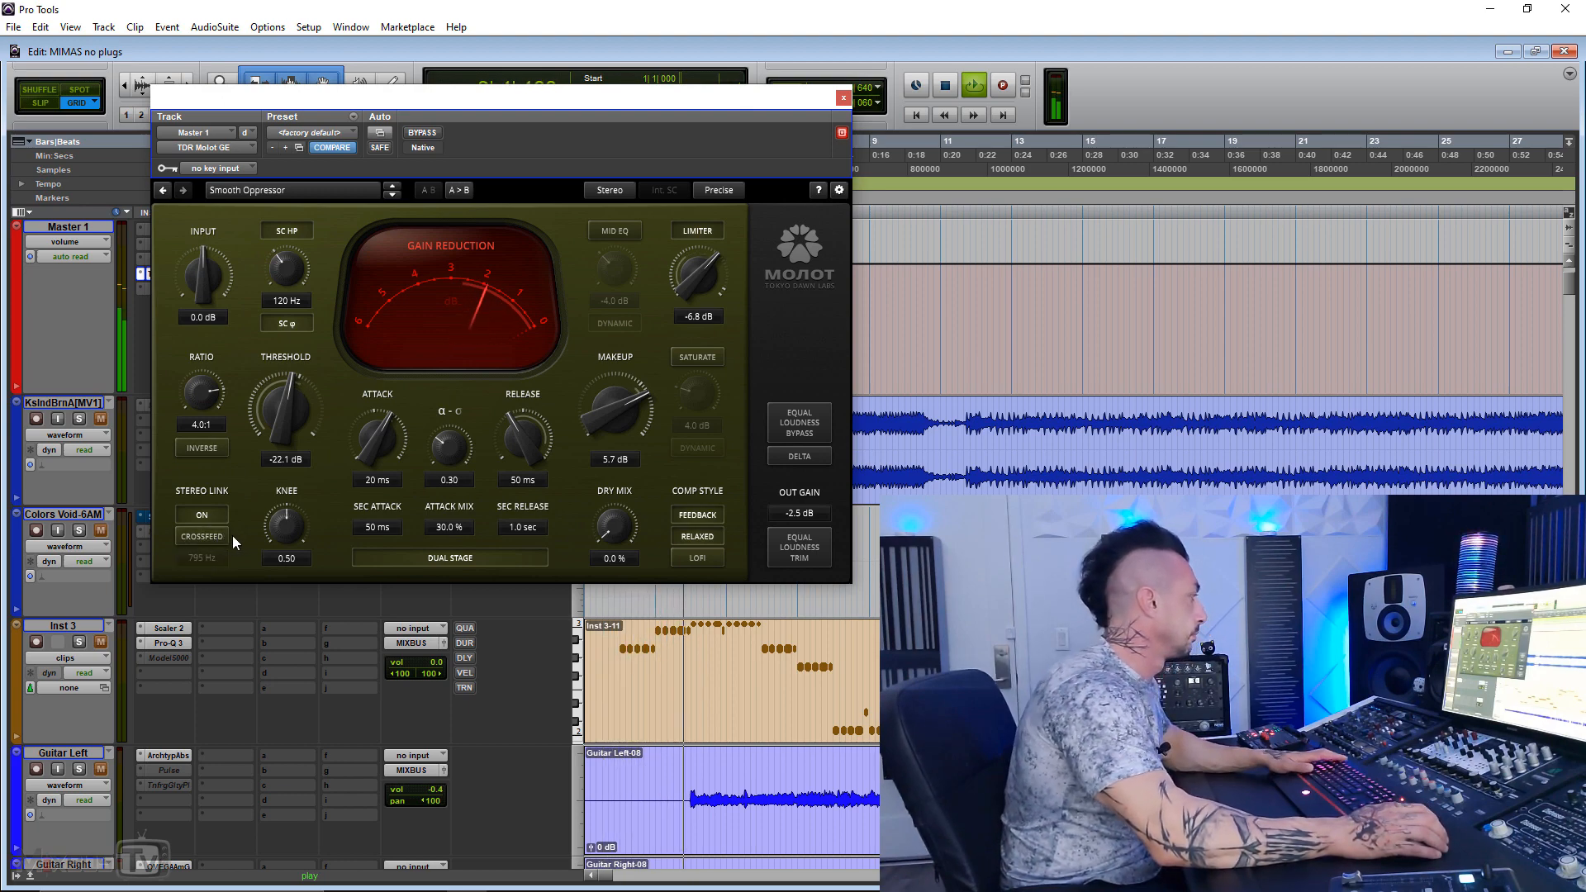
pyautogui.click(207, 535)
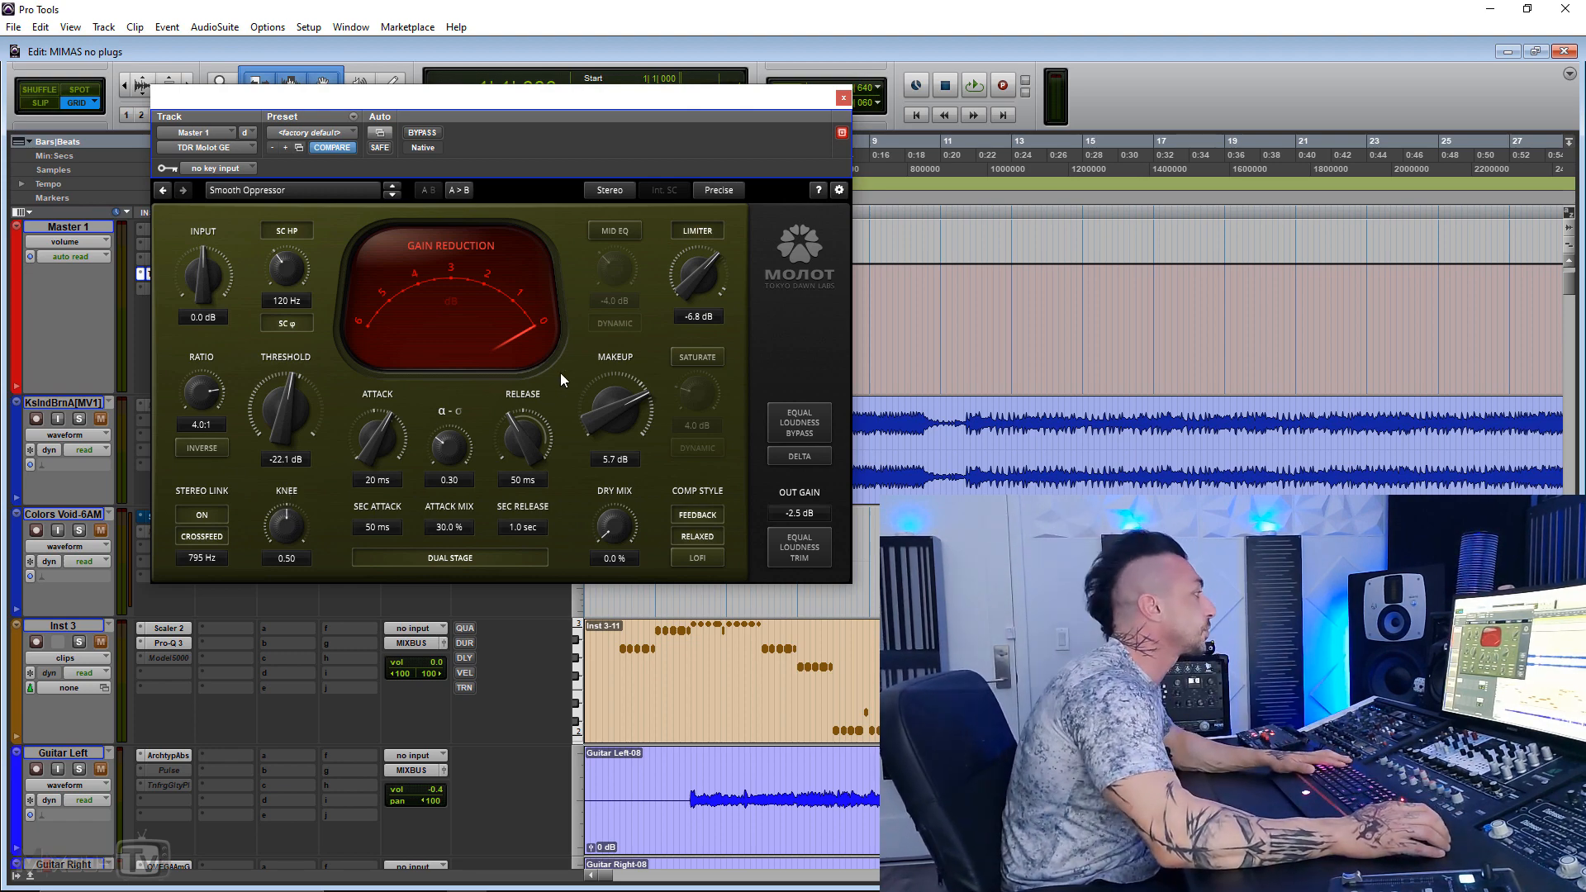
# Step: Play the mix with the channel mode switched to Sum Diff and raise the width threshold to 9.5 dB
pyautogui.press('space')
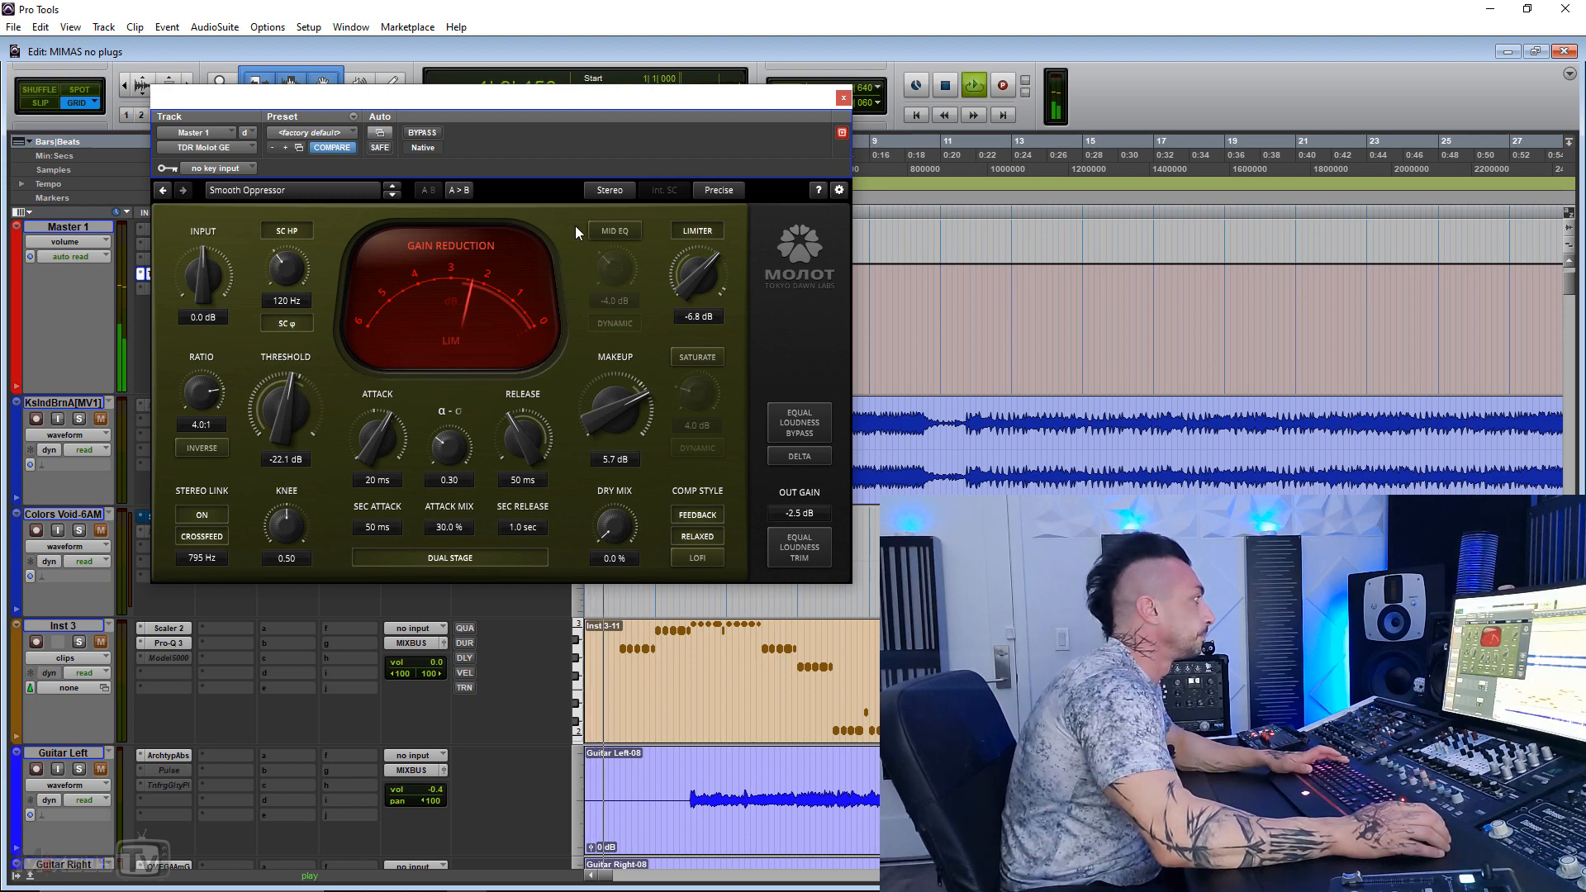
pyautogui.click(609, 190)
pyautogui.click(620, 295)
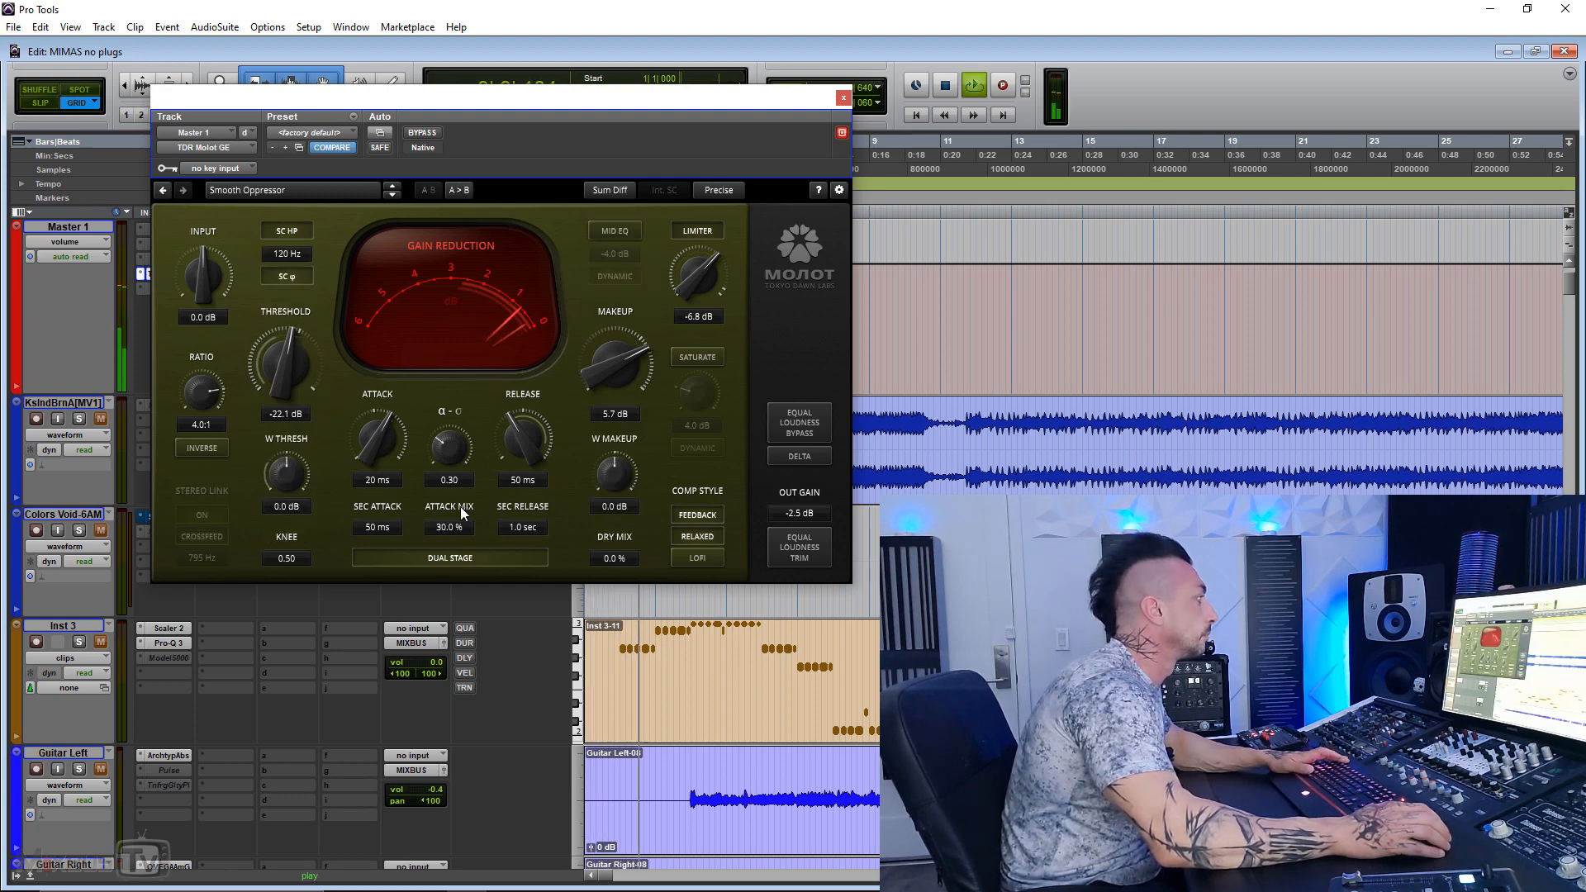
pyautogui.moveTo(290, 474); pyautogui.dragTo(290, 444)
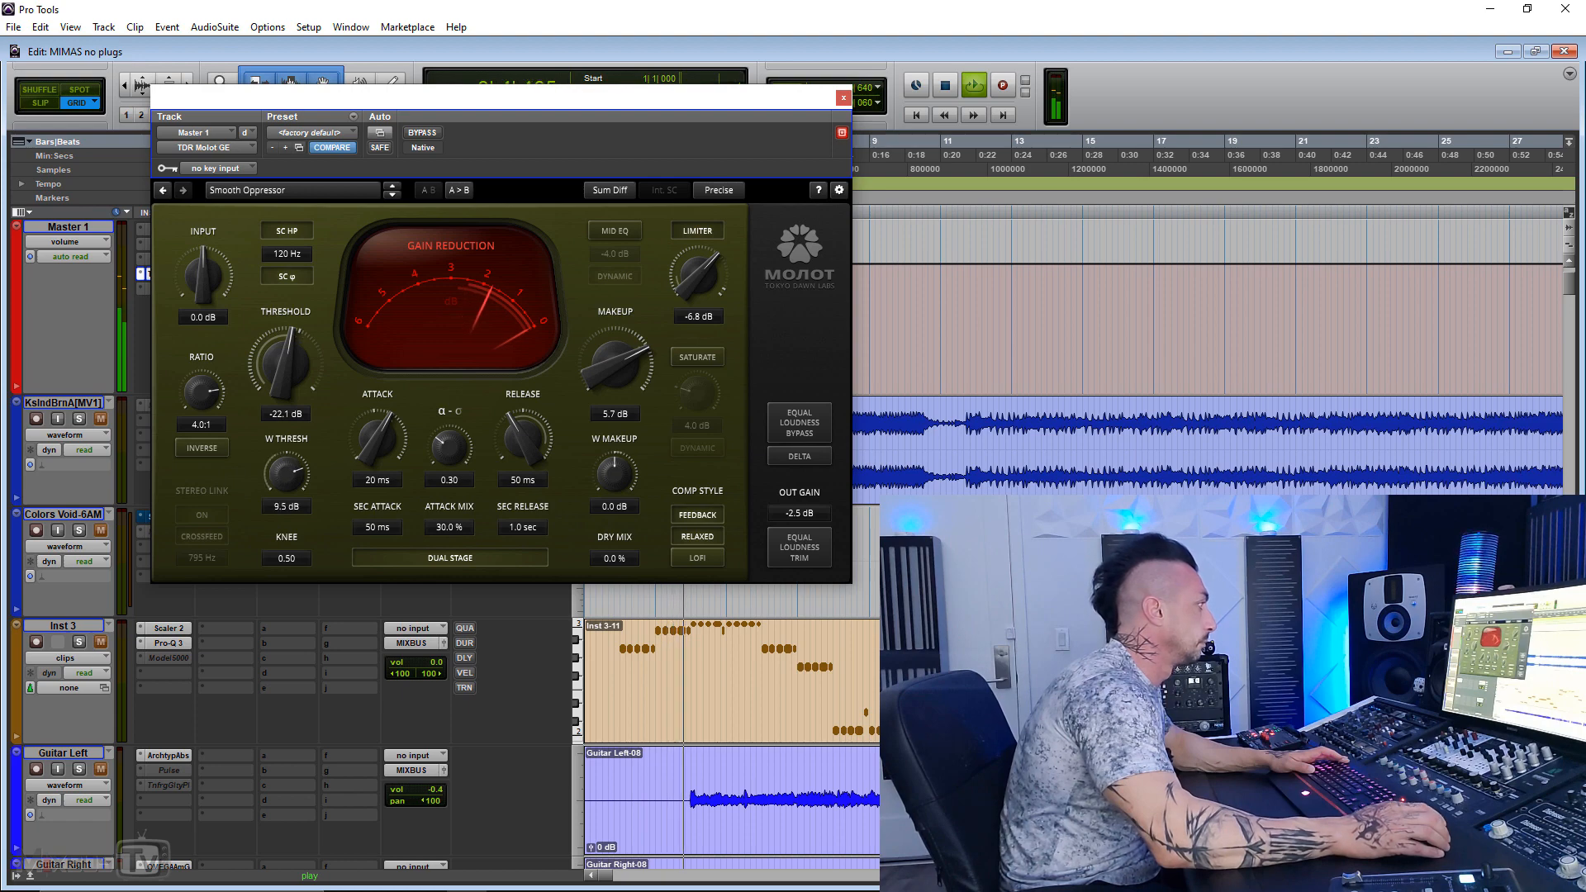
# Step: Compare the Sum Diff compression bypassed and active, lower the width threshold to 8.3 dB, and stop playback
pyautogui.click(422, 133)
pyautogui.click(422, 132)
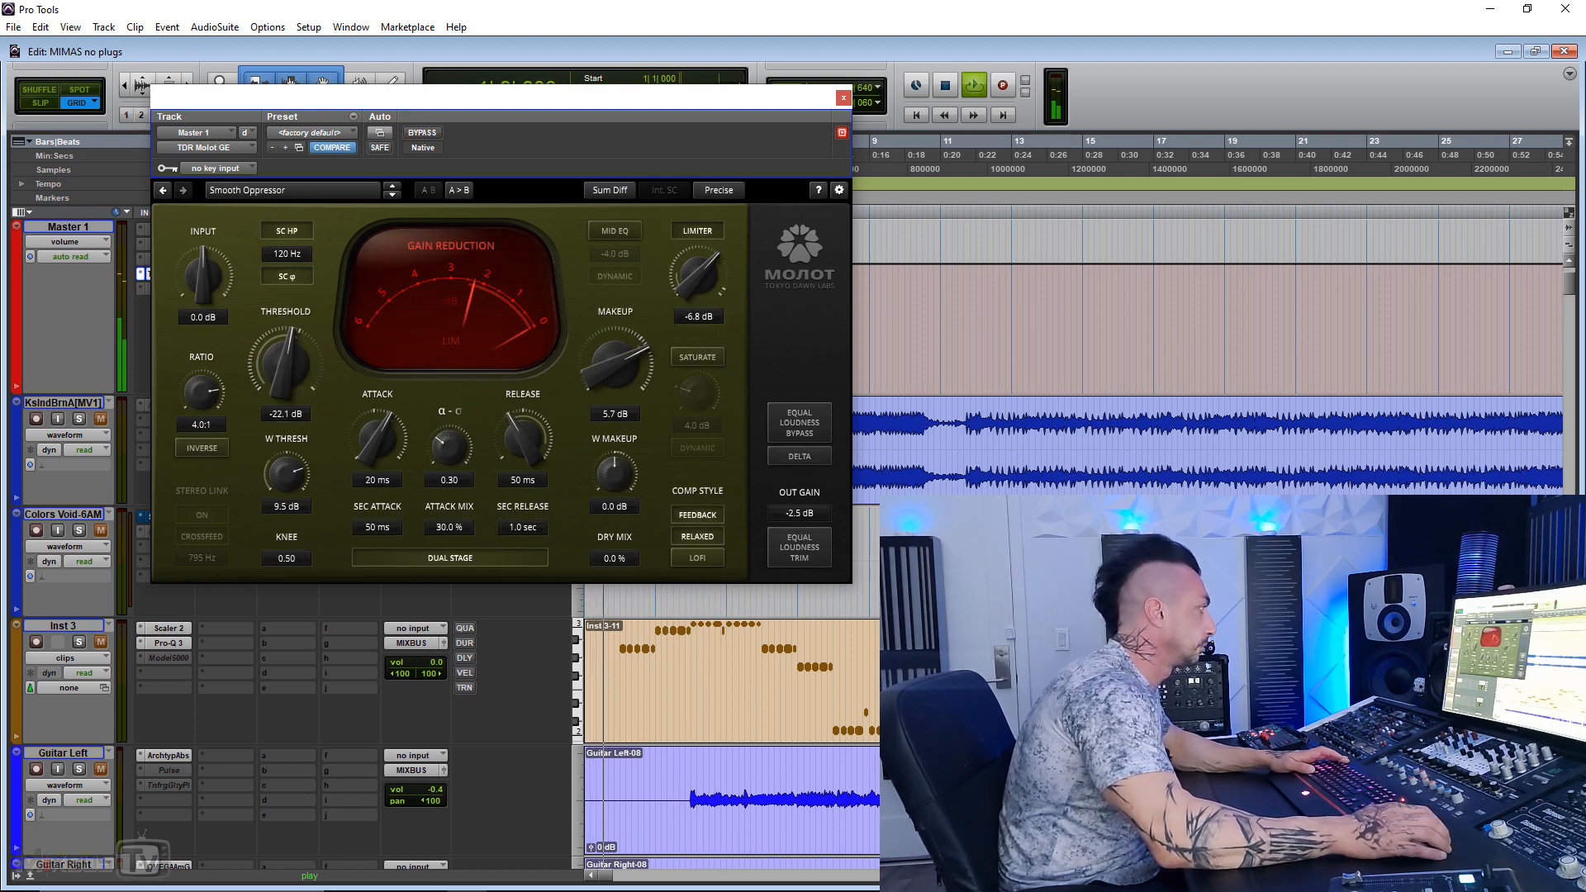
pyautogui.moveTo(287, 474)
pyautogui.mouseDown()
pyautogui.moveTo(287, 530)
pyautogui.moveTo(286, 476)
pyautogui.mouseUp()
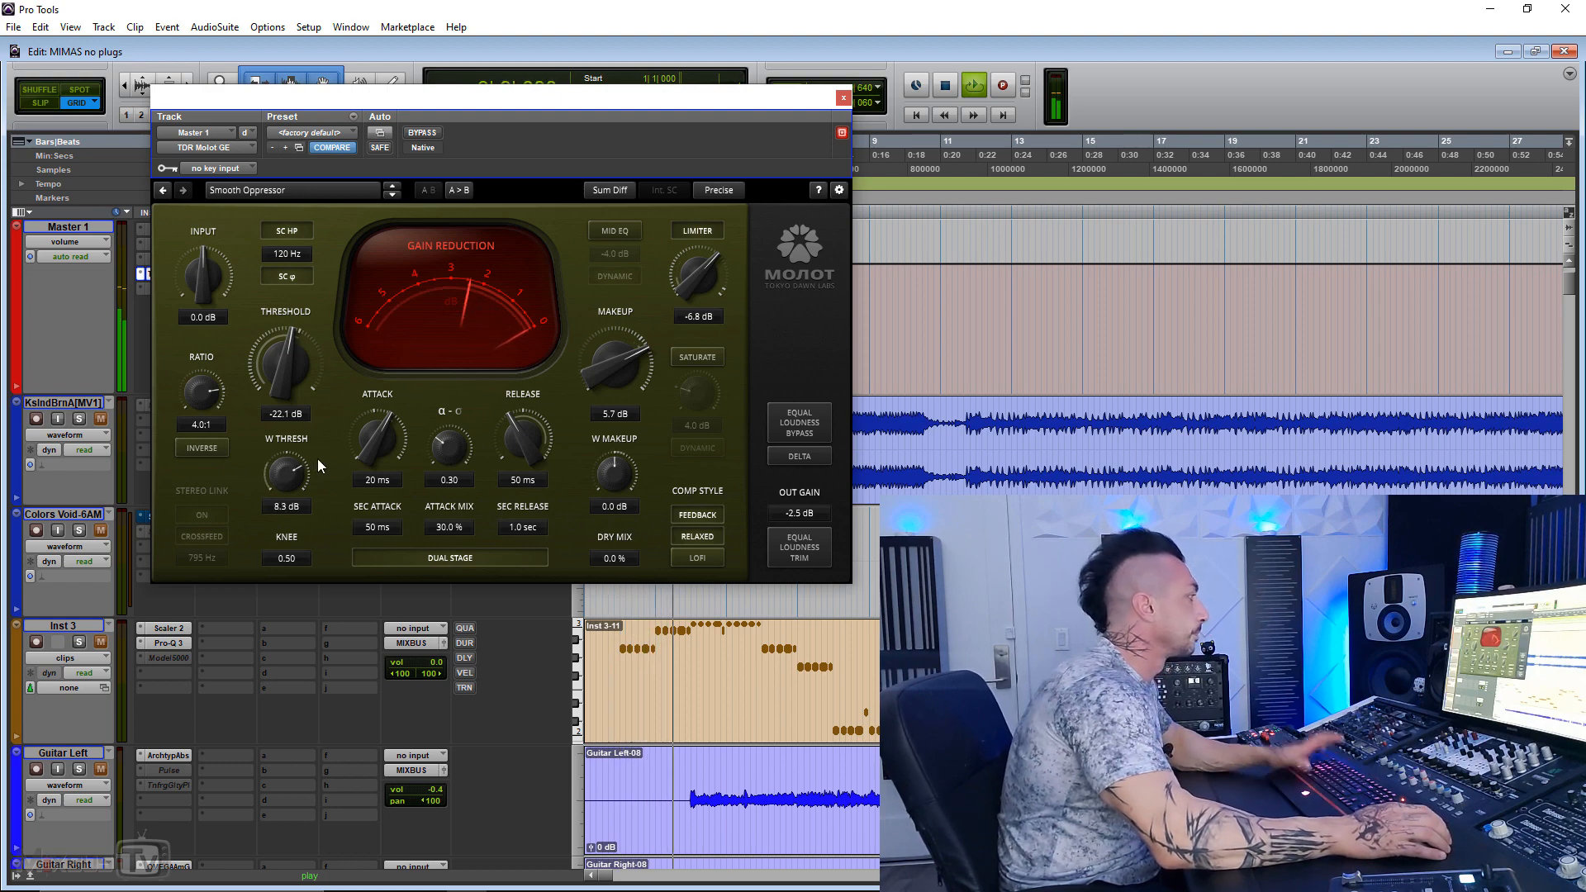
pyautogui.press('space')
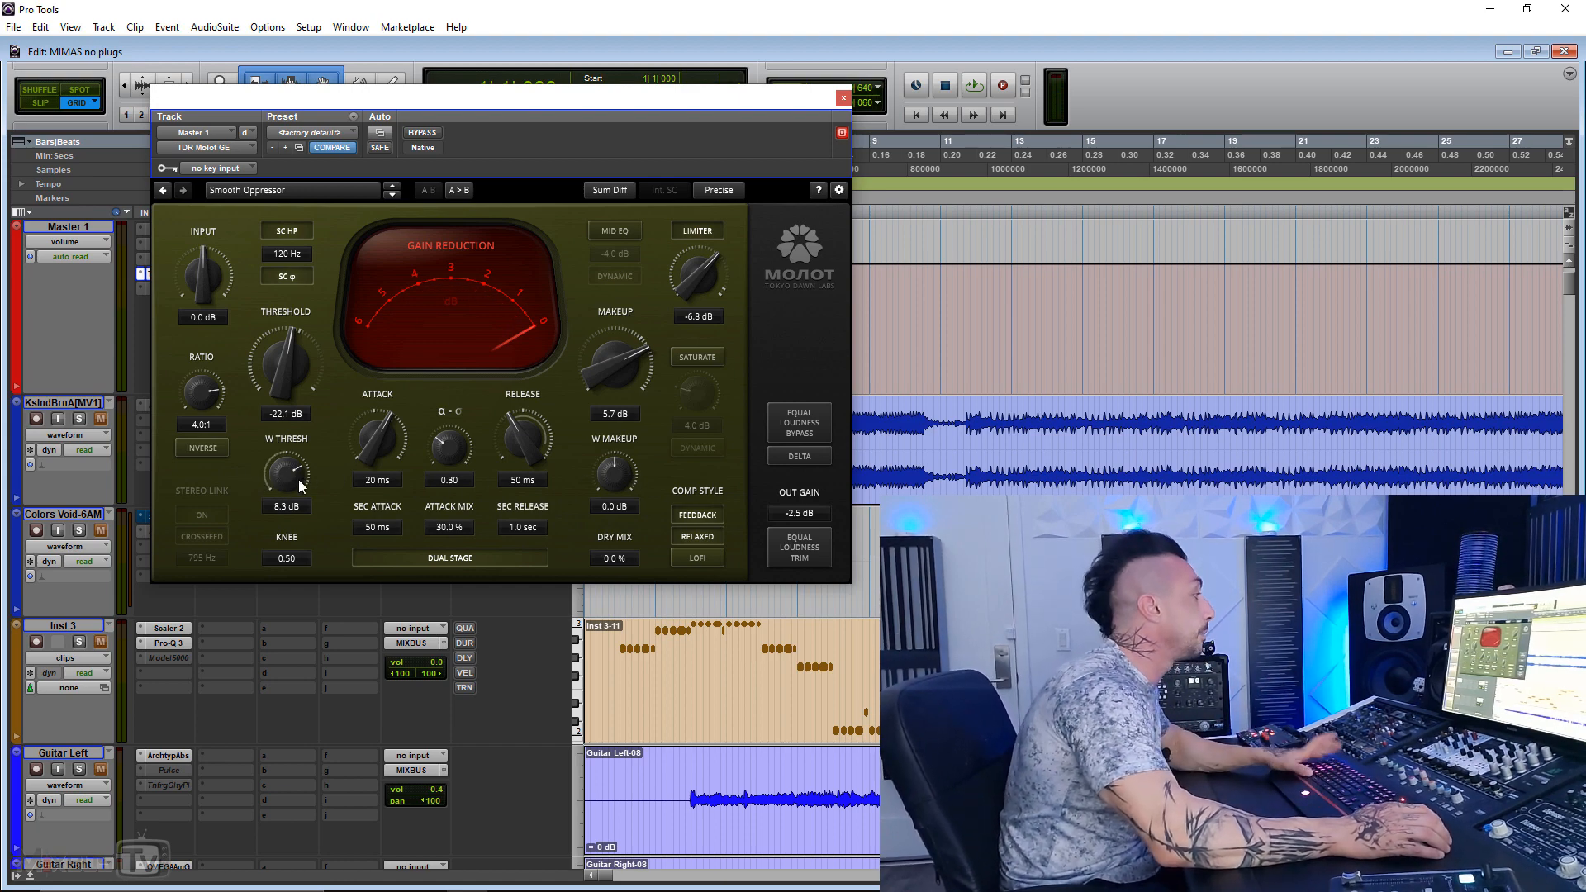
# Step: Resume playback and set the width threshold to -2.3 dB and the width makeup to 0.8 dB
pyautogui.press('space')
pyautogui.moveTo(293, 471)
pyautogui.mouseDown()
pyautogui.moveTo(292, 500)
pyautogui.moveTo(299, 467)
pyautogui.moveTo(291, 486)
pyautogui.mouseUp()
pyautogui.moveTo(593, 479)
pyautogui.mouseDown()
pyautogui.moveTo(594, 456)
pyautogui.moveTo(594, 487)
pyautogui.mouseUp()
# Step: Enable saturation at 15.7 dB and compare the master compressor bypassed and active
pyautogui.click(698, 359)
pyautogui.moveTo(702, 374); pyautogui.dragTo(701, 390)
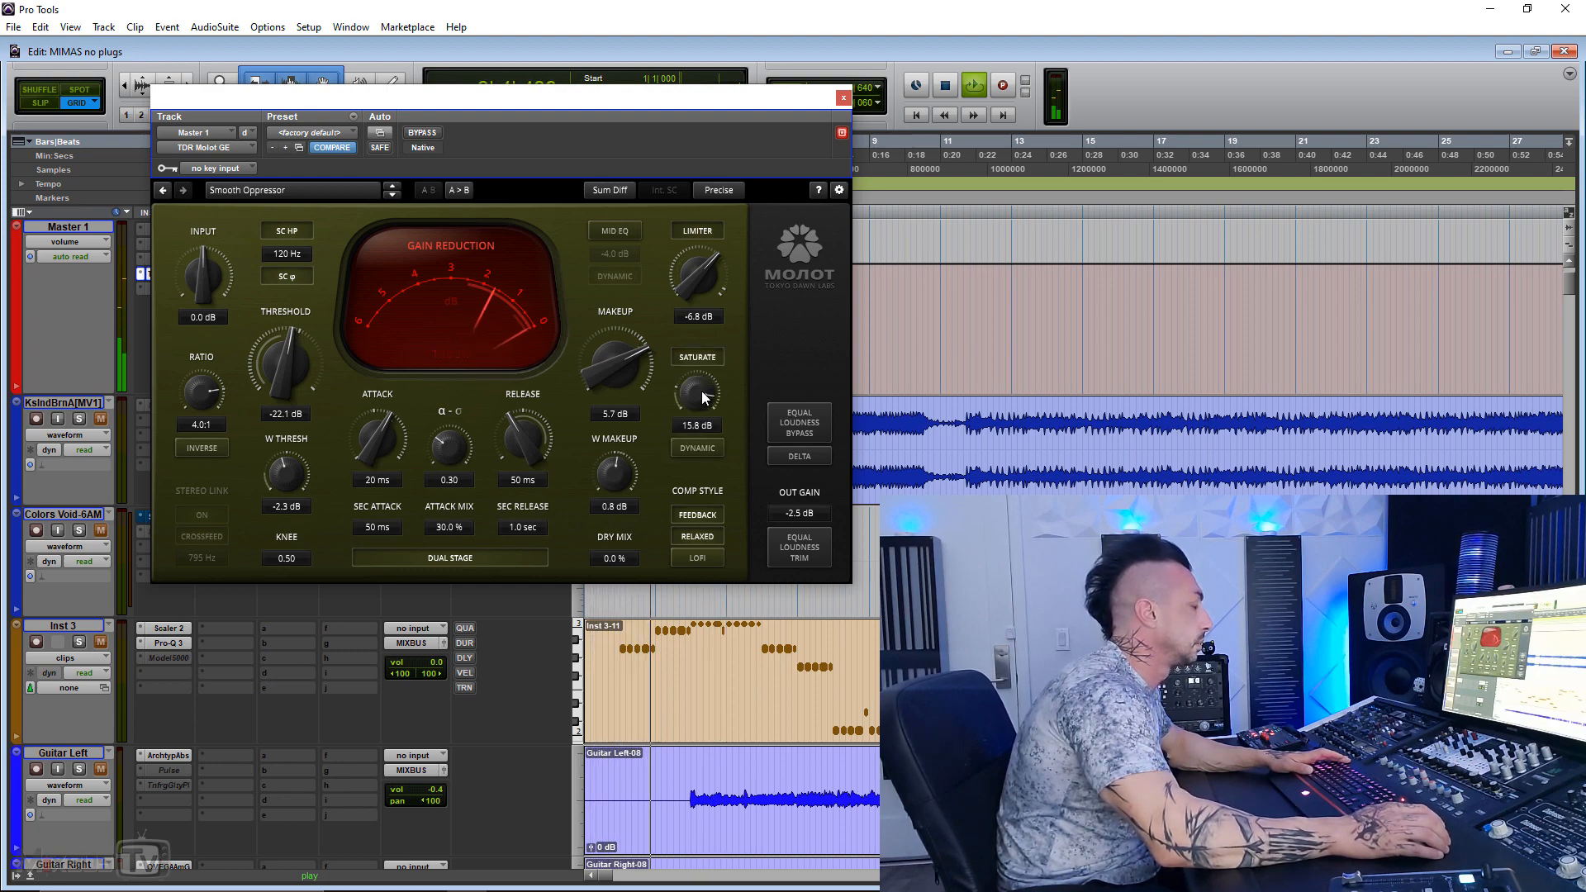
pyautogui.click(419, 134)
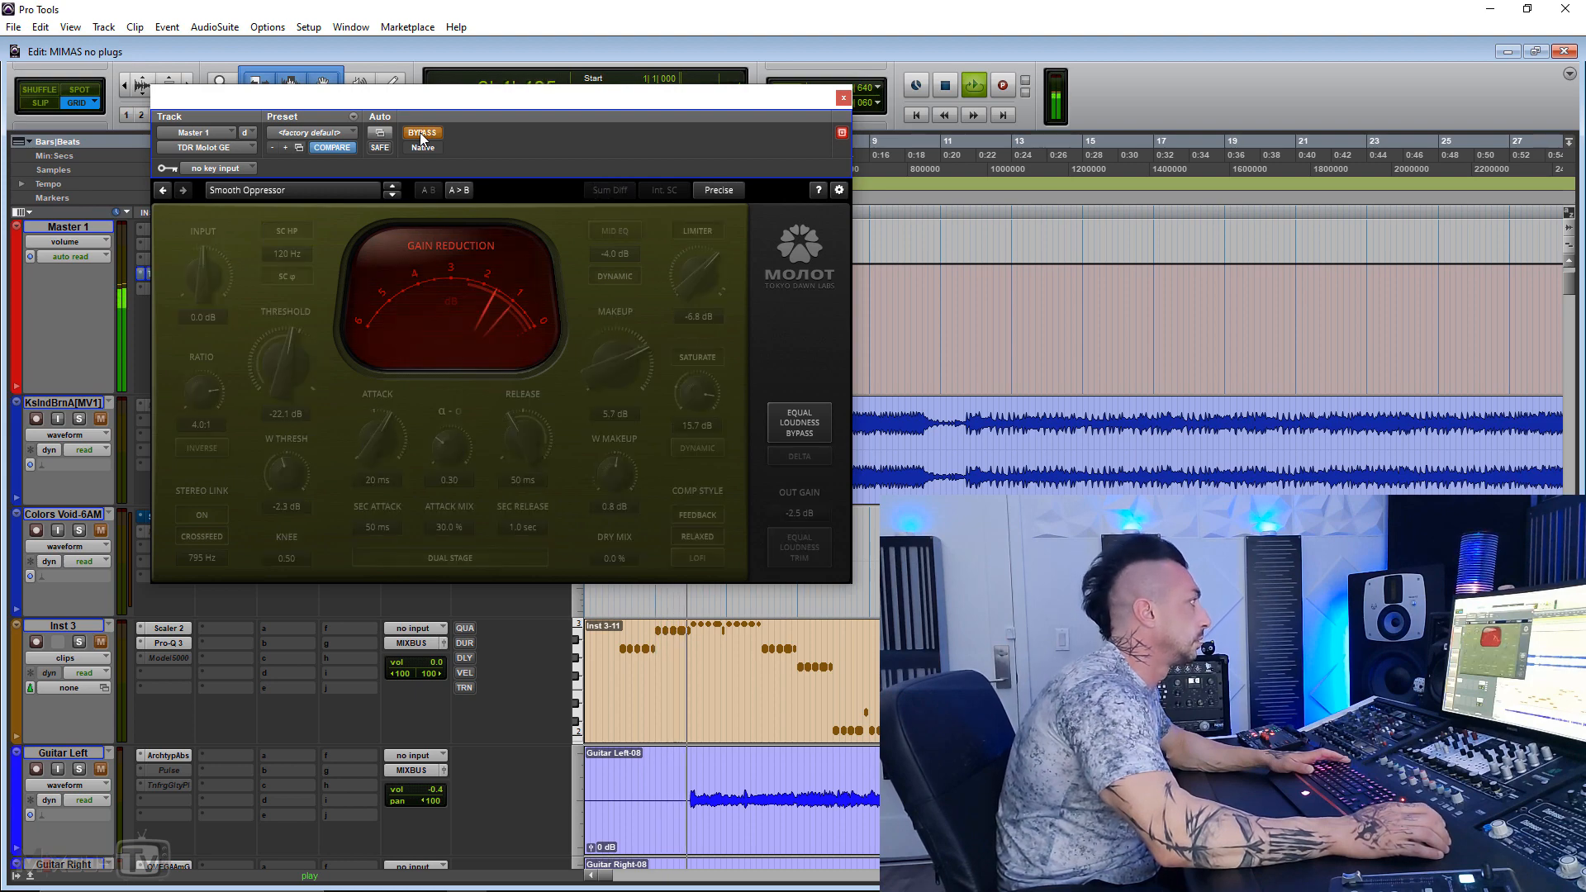
pyautogui.click(419, 134)
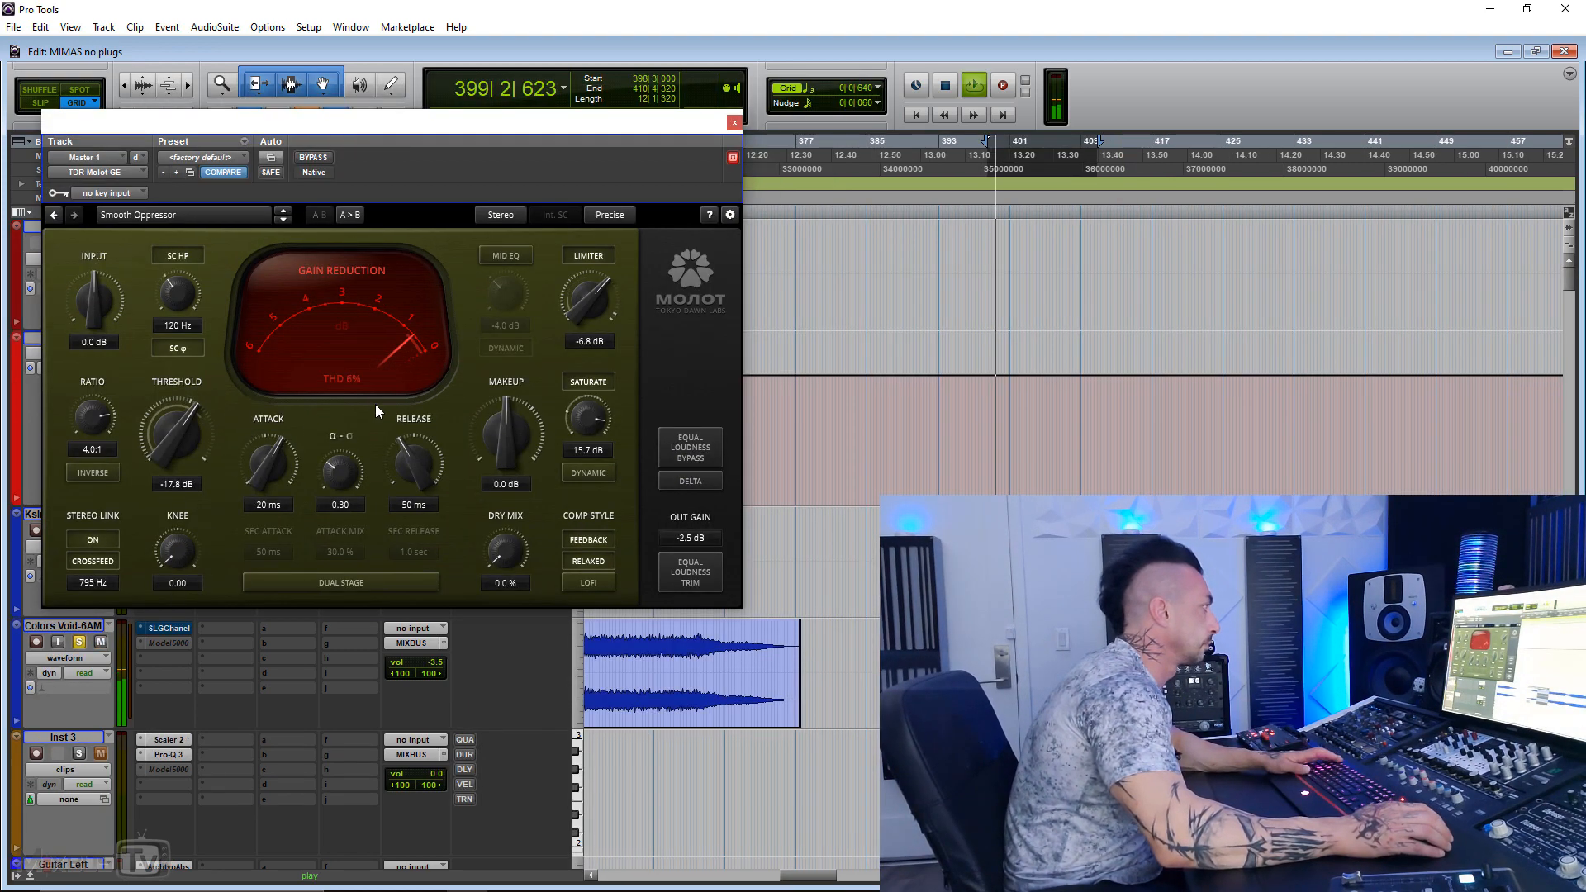
# Step: Set the attack to 25 ms, the release to 28 ms and α-σ to 0.31, trying a threshold of -21.5 dB
pyautogui.moveTo(263, 457); pyautogui.dragTo(347, 438)
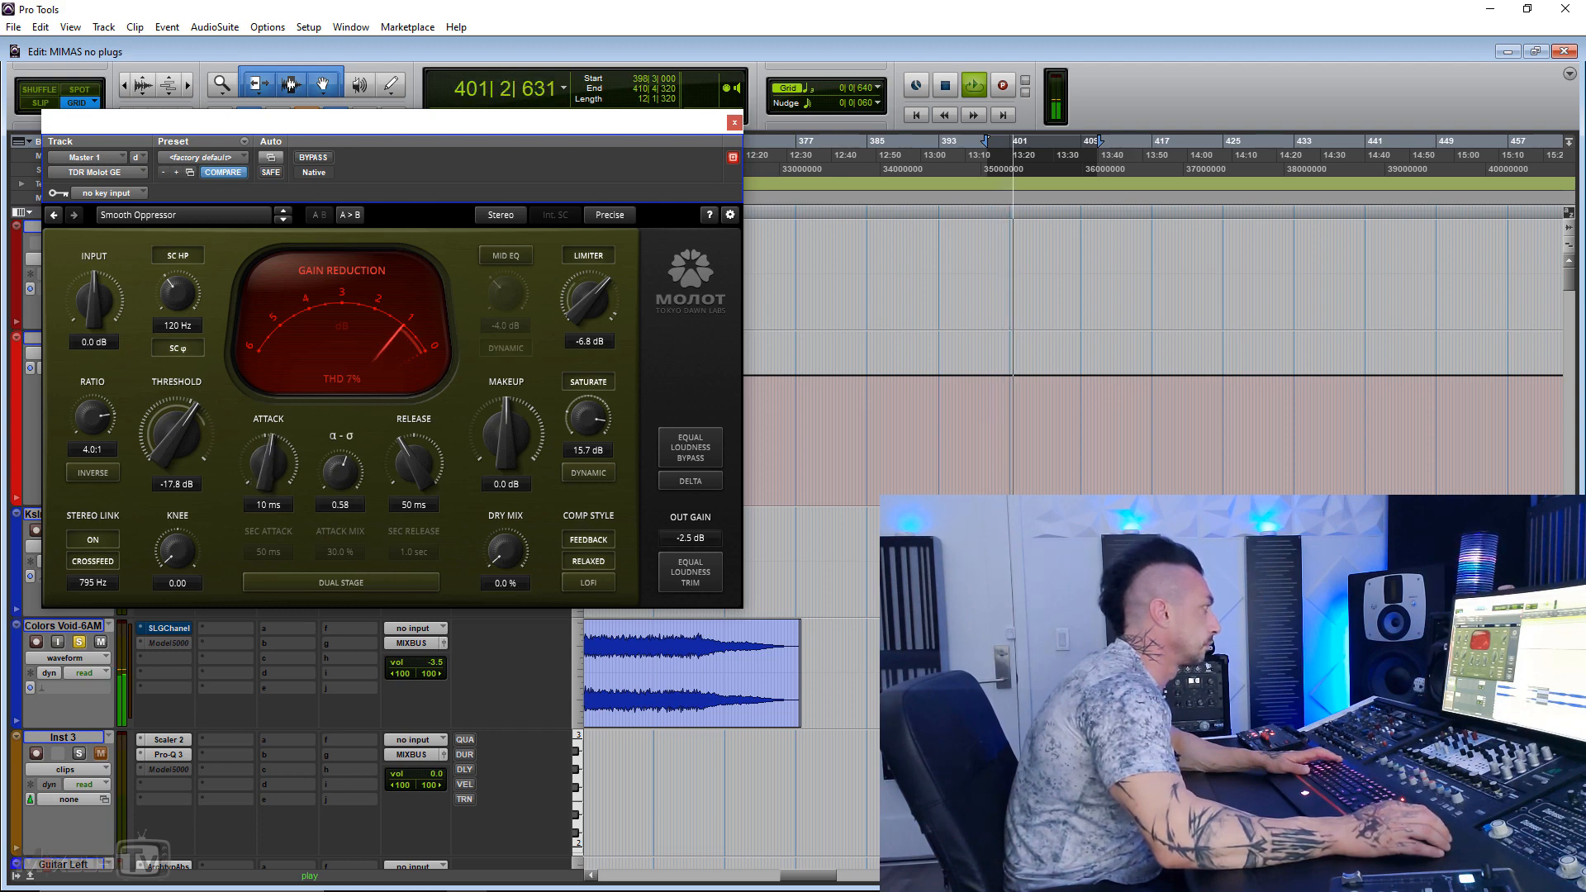
pyautogui.moveTo(196, 430); pyautogui.dragTo(262, 449)
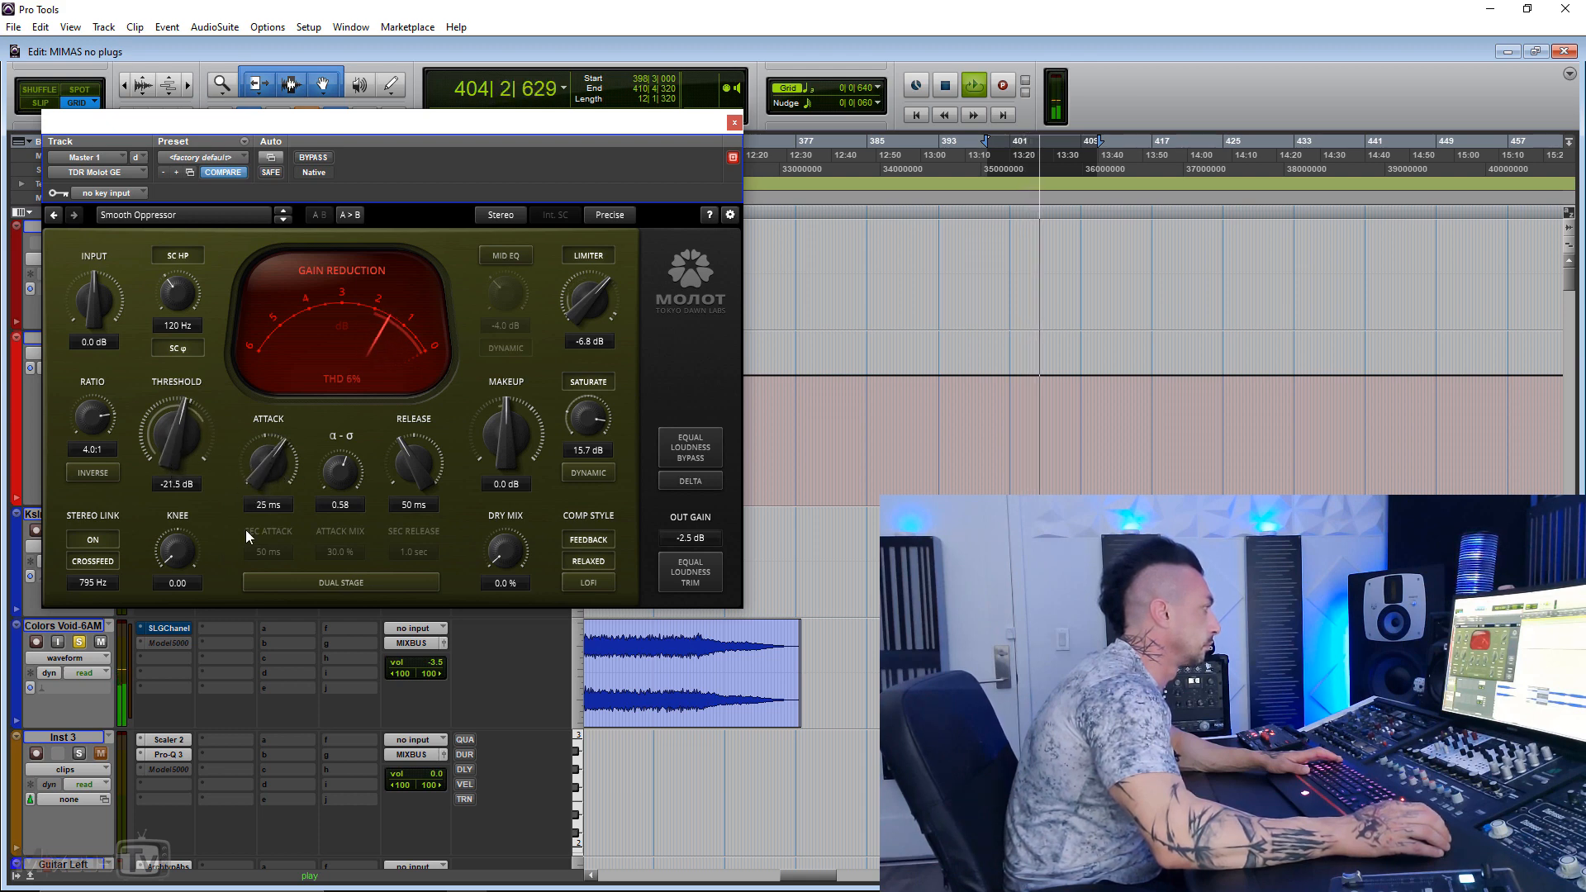
pyautogui.moveTo(415, 464); pyautogui.dragTo(344, 496)
# Step: Enable the dual stage with a -16.1 dB threshold and 3.1 dB makeup, and compare the compressor bypassed and active
pyautogui.click(385, 581)
pyautogui.moveTo(178, 430); pyautogui.dragTo(177, 411)
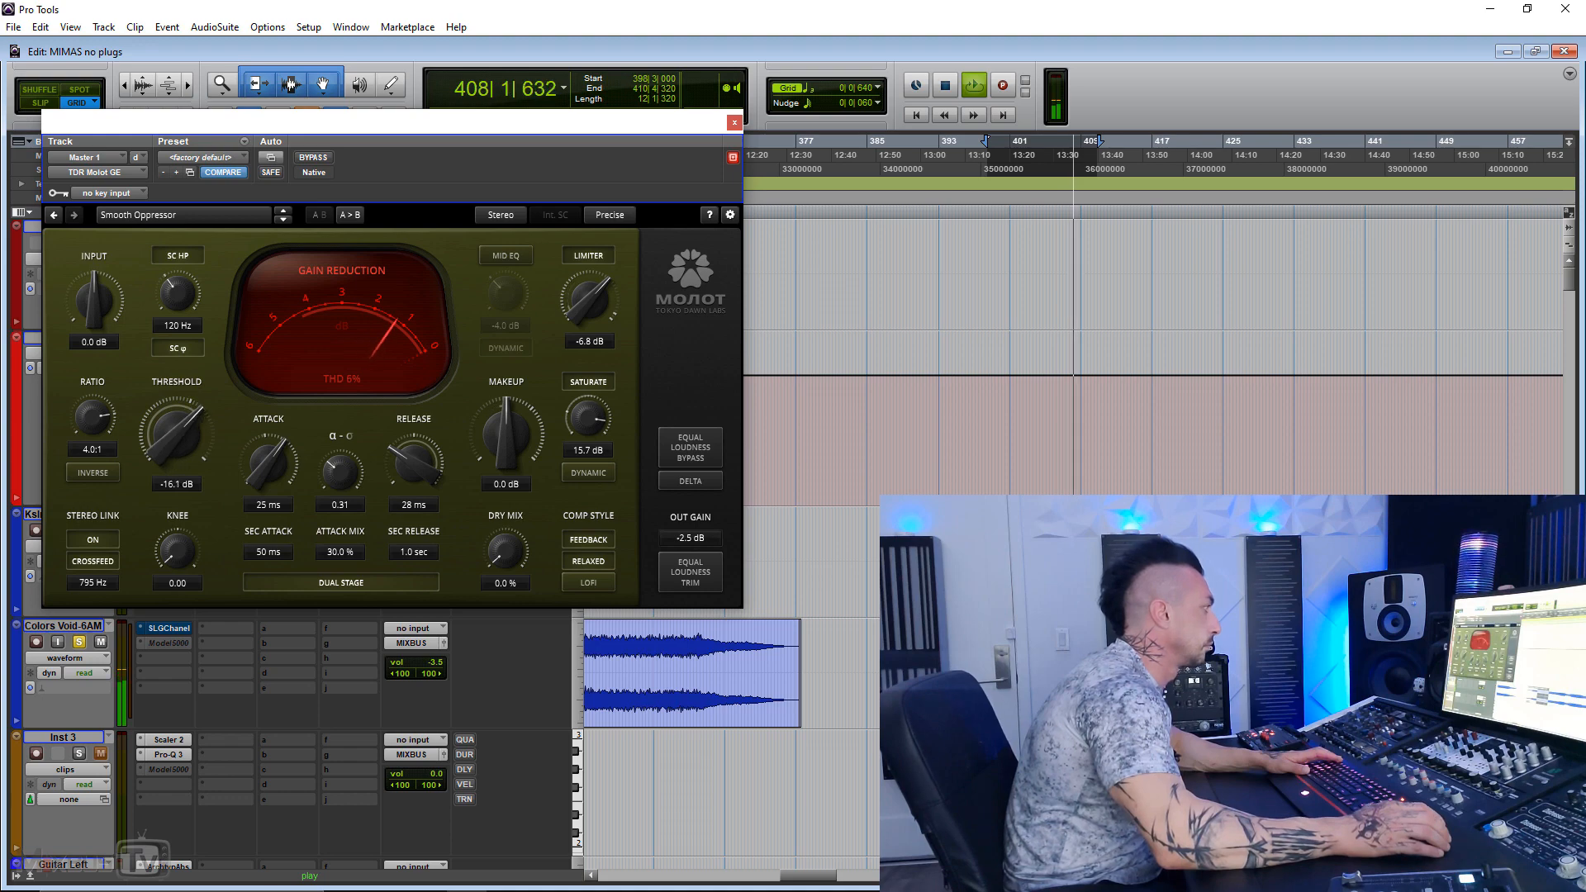
pyautogui.moveTo(489, 419); pyautogui.dragTo(489, 401)
pyautogui.click(314, 158)
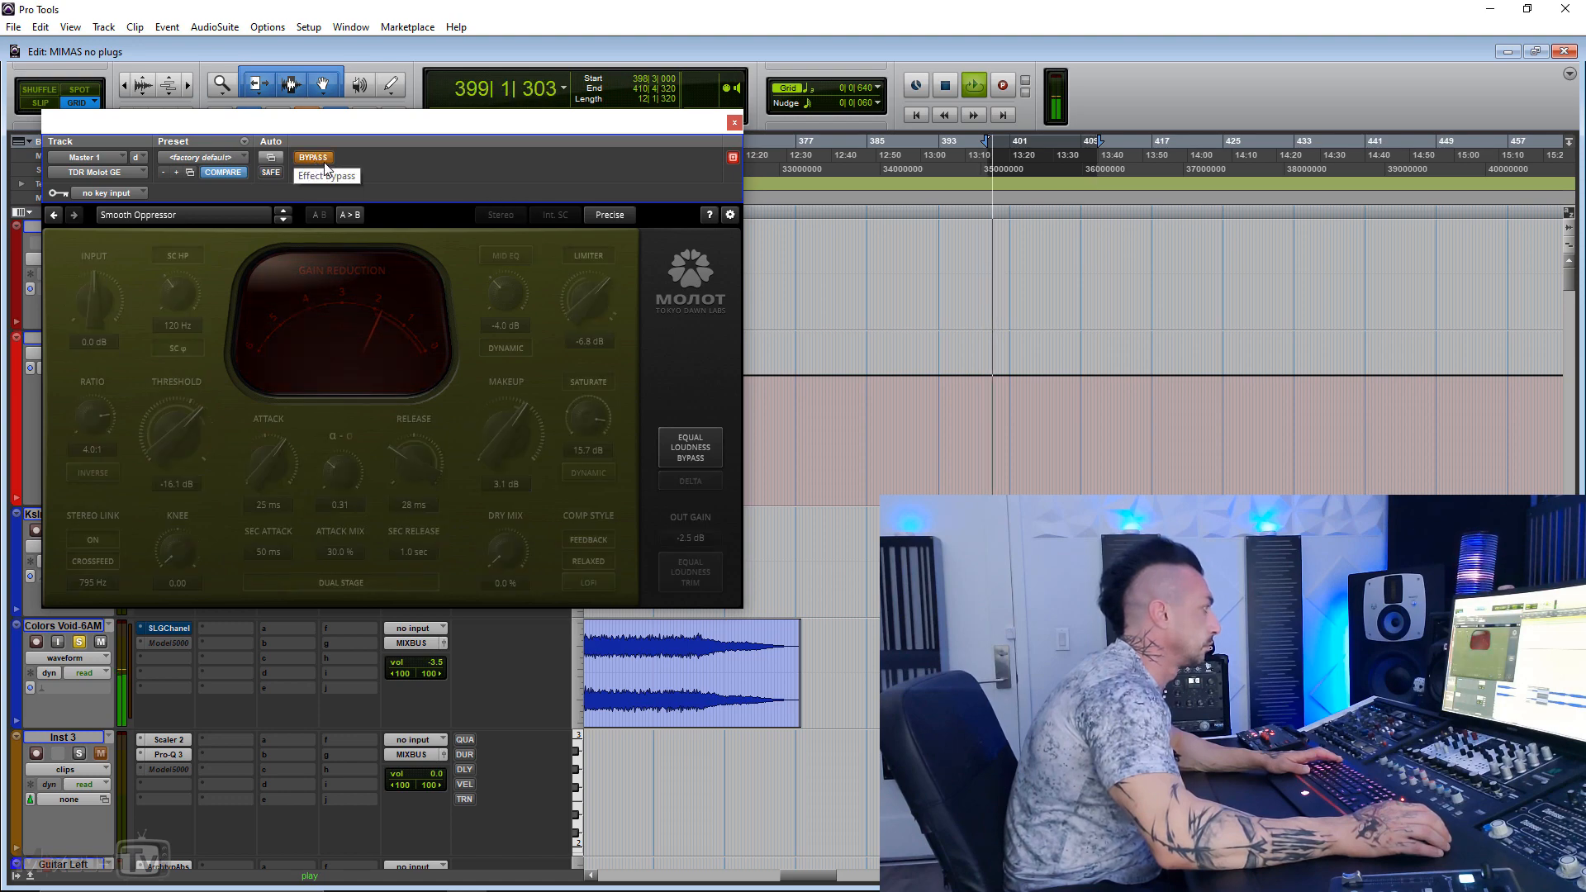
pyautogui.click(323, 161)
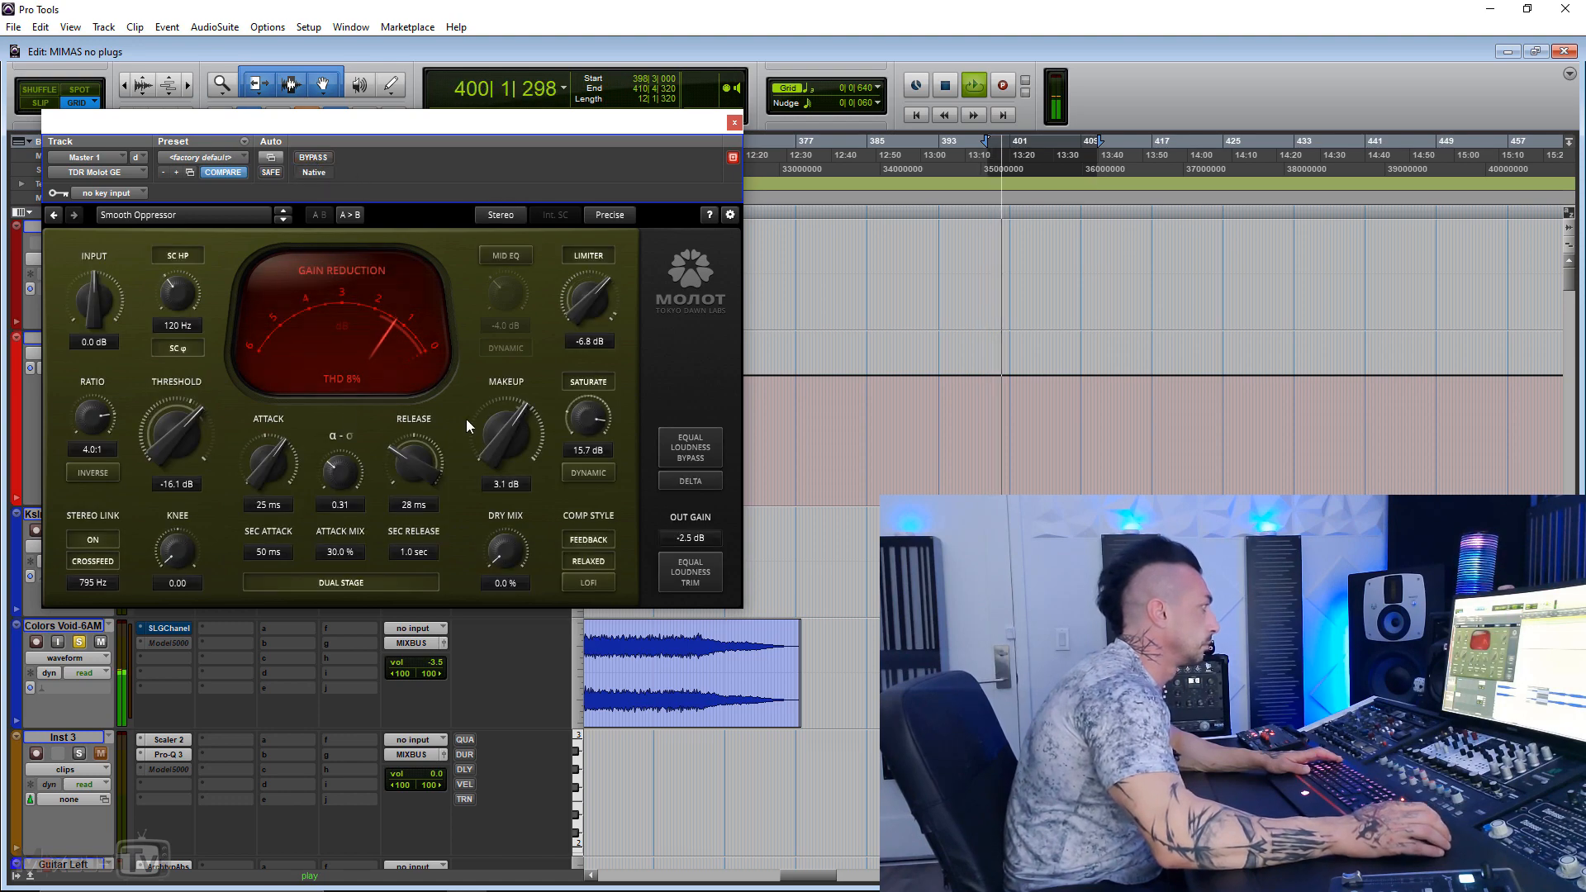
# Step: Set the makeup to 3.6 dB, saturation to 13.6 dB and limiter to -9.4 dB, and compare the result bypassed and active
pyautogui.moveTo(503, 423); pyautogui.dragTo(591, 427)
pyautogui.moveTo(602, 314); pyautogui.dragTo(601, 334)
pyautogui.click(315, 160)
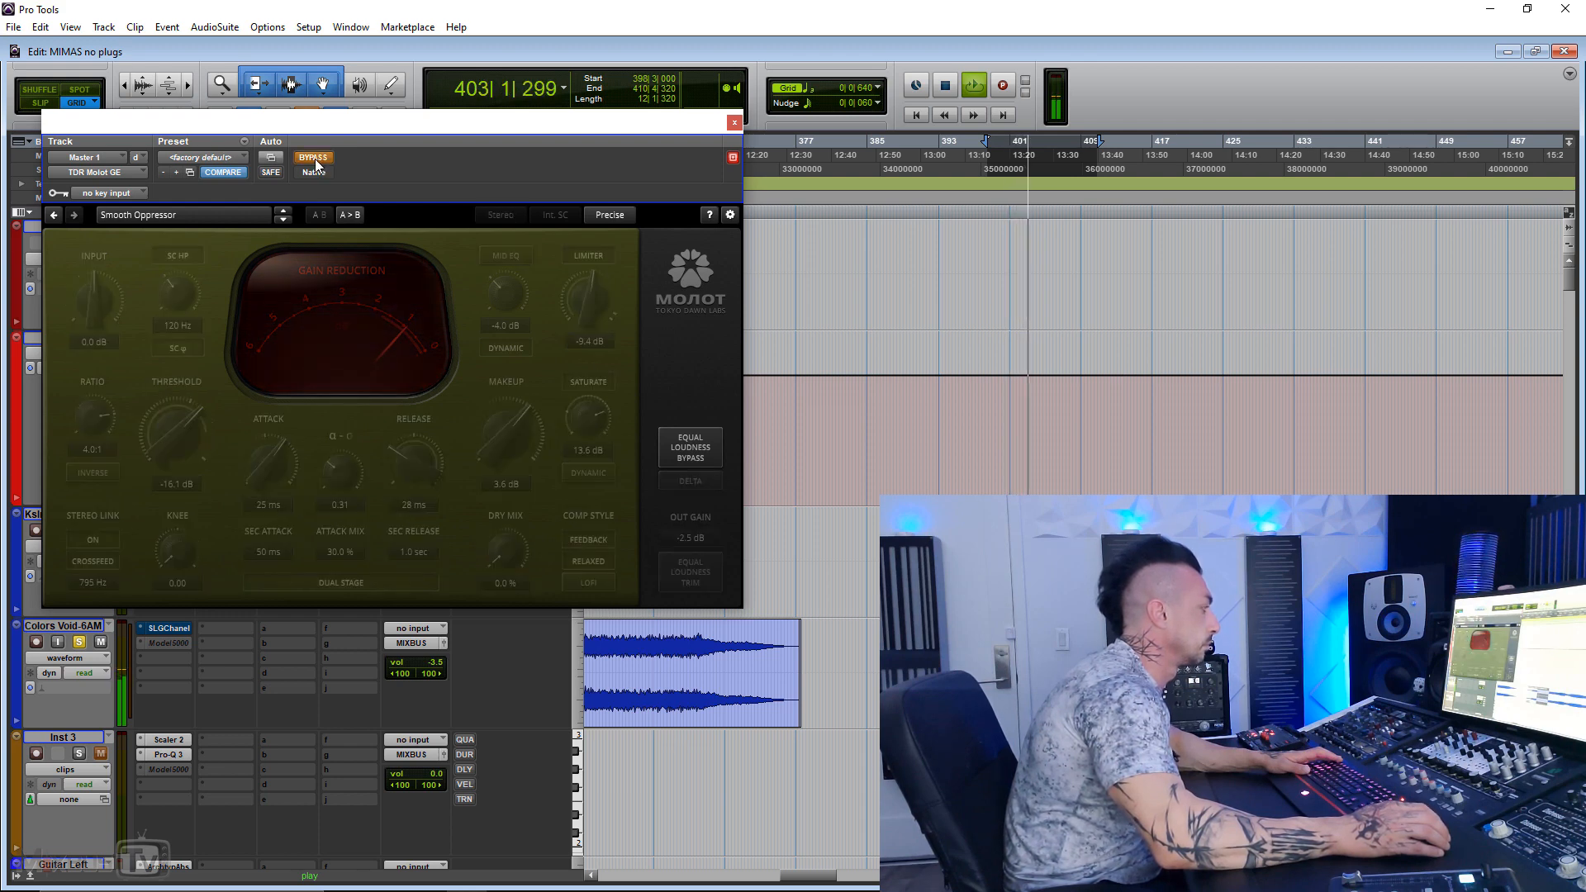
pyautogui.click(315, 158)
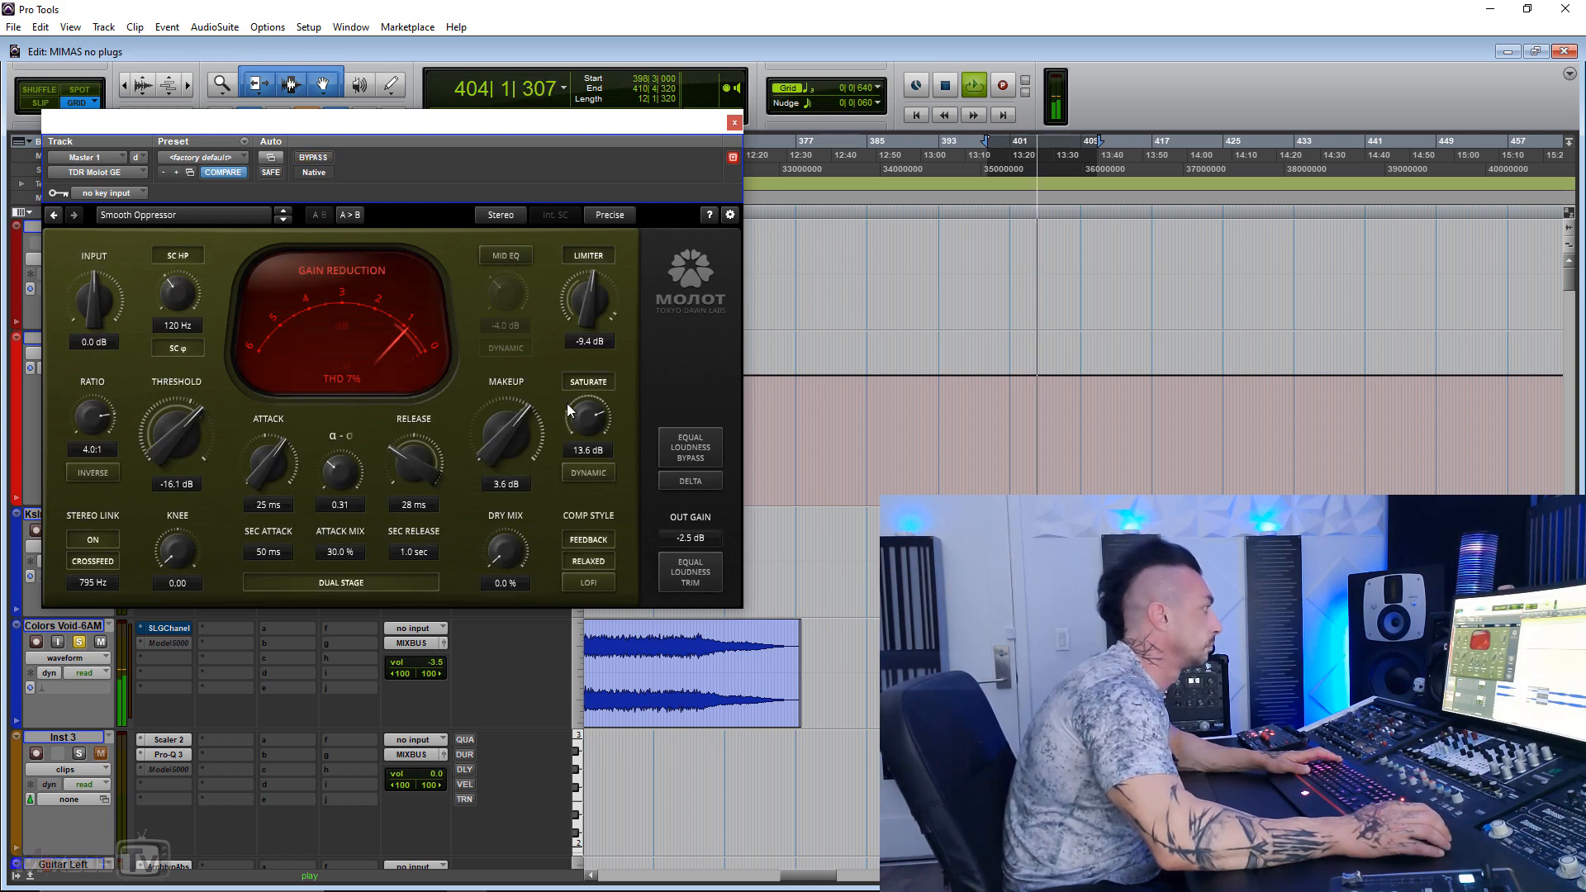
# Step: Raise saturation to 14.1 dB with its dynamic mode on, and turn off the relaxed compression style
pyautogui.moveTo(597, 423); pyautogui.dragTo(597, 419)
pyautogui.click(597, 475)
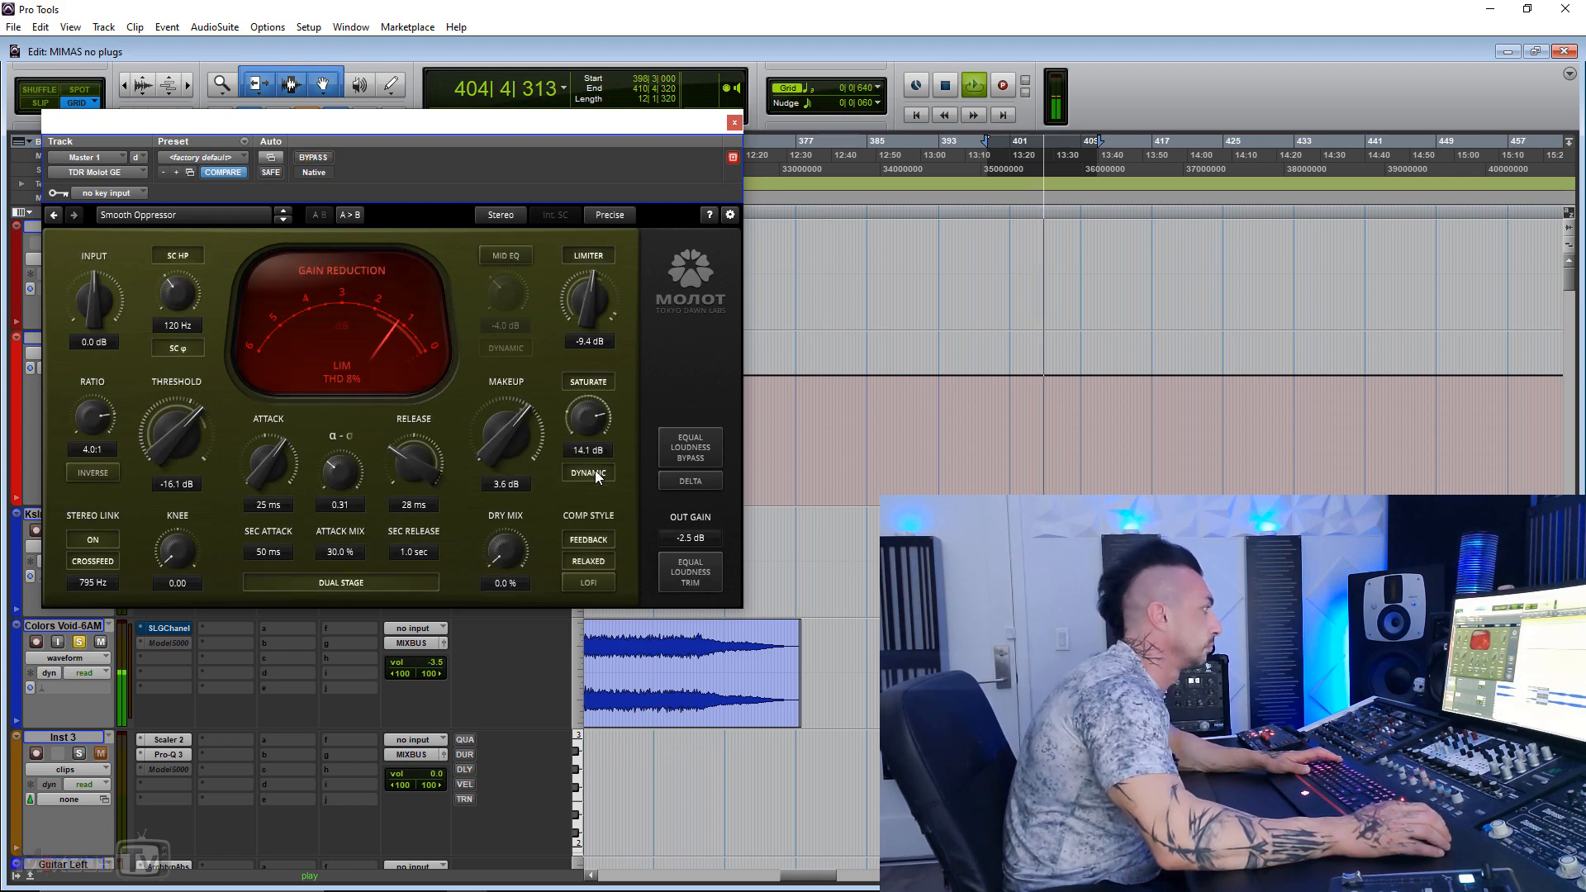
pyautogui.click(596, 560)
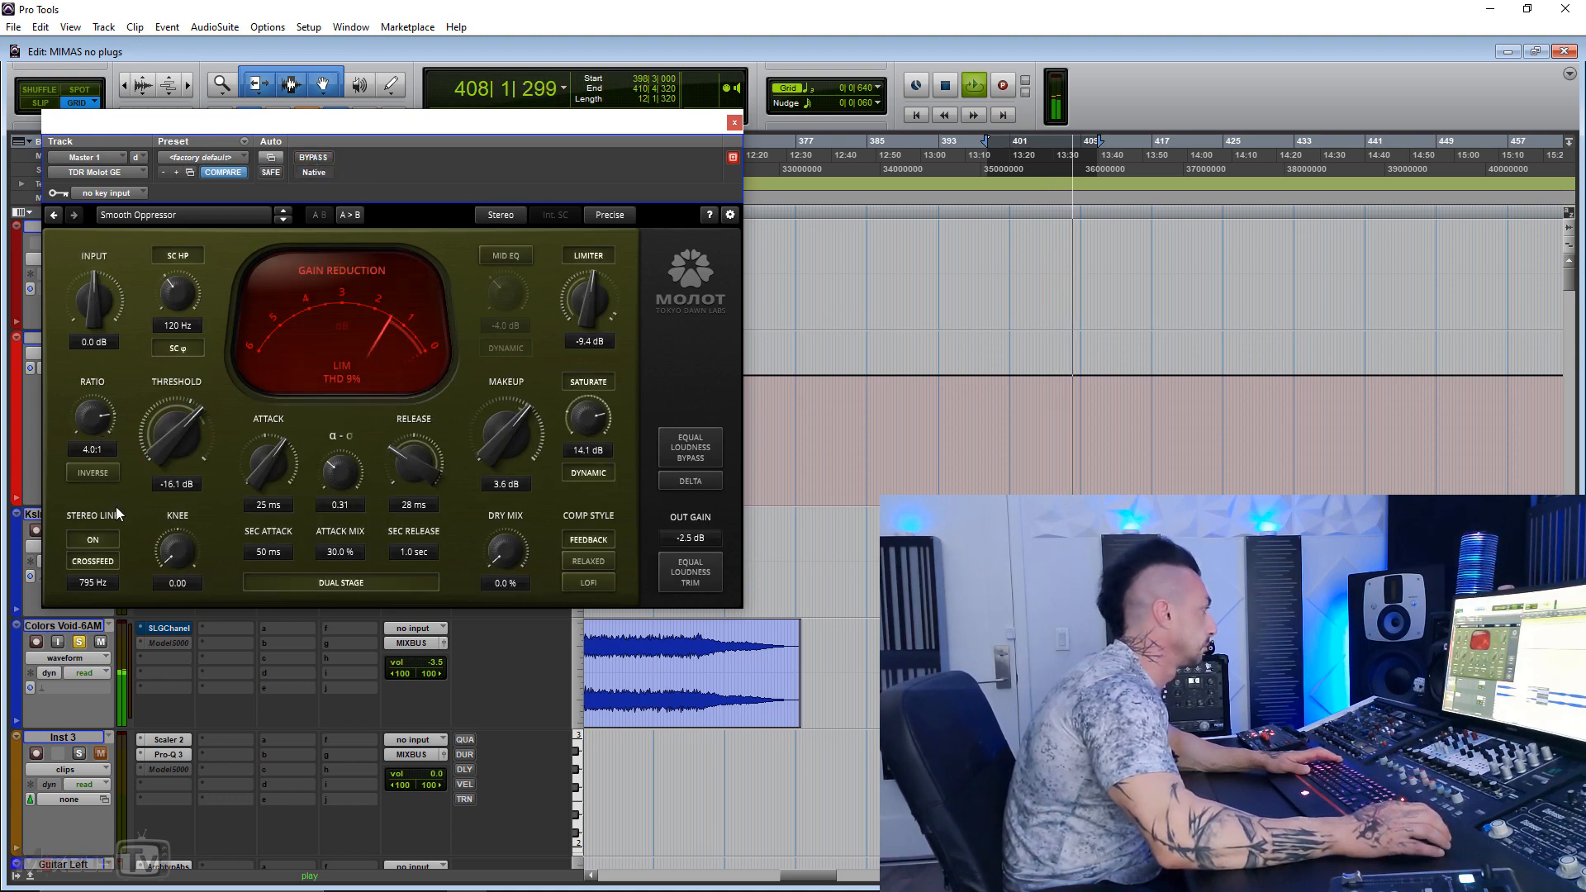
# Step: Turn off the stereo link crossfeed, switch the channel mode to Sum Diff, and compare the compressor bypassed and active
pyautogui.click(96, 561)
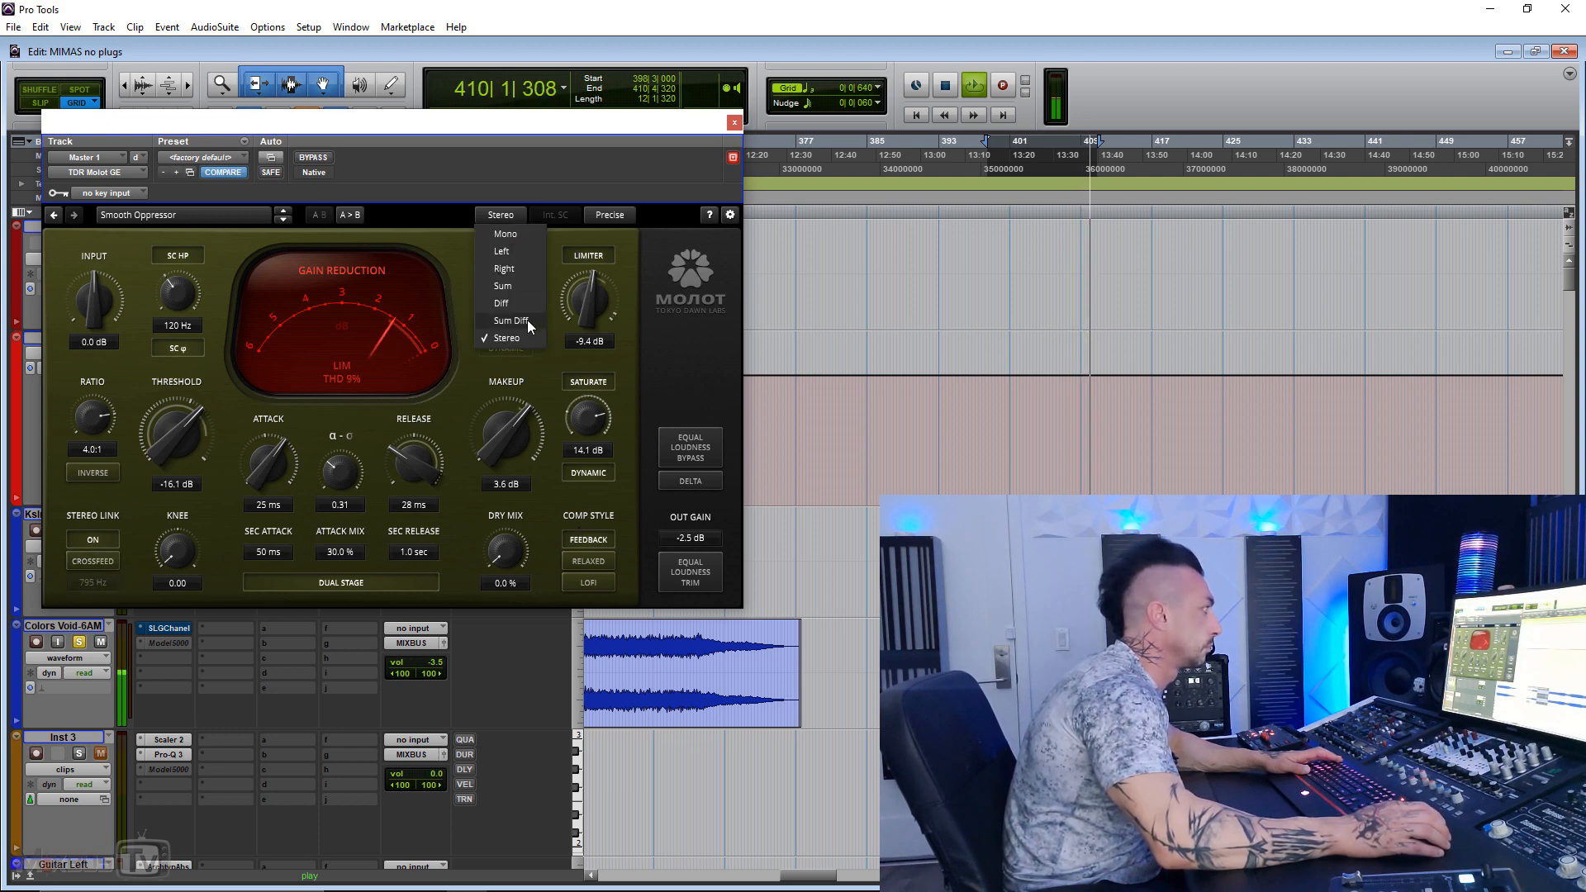
pyautogui.click(528, 322)
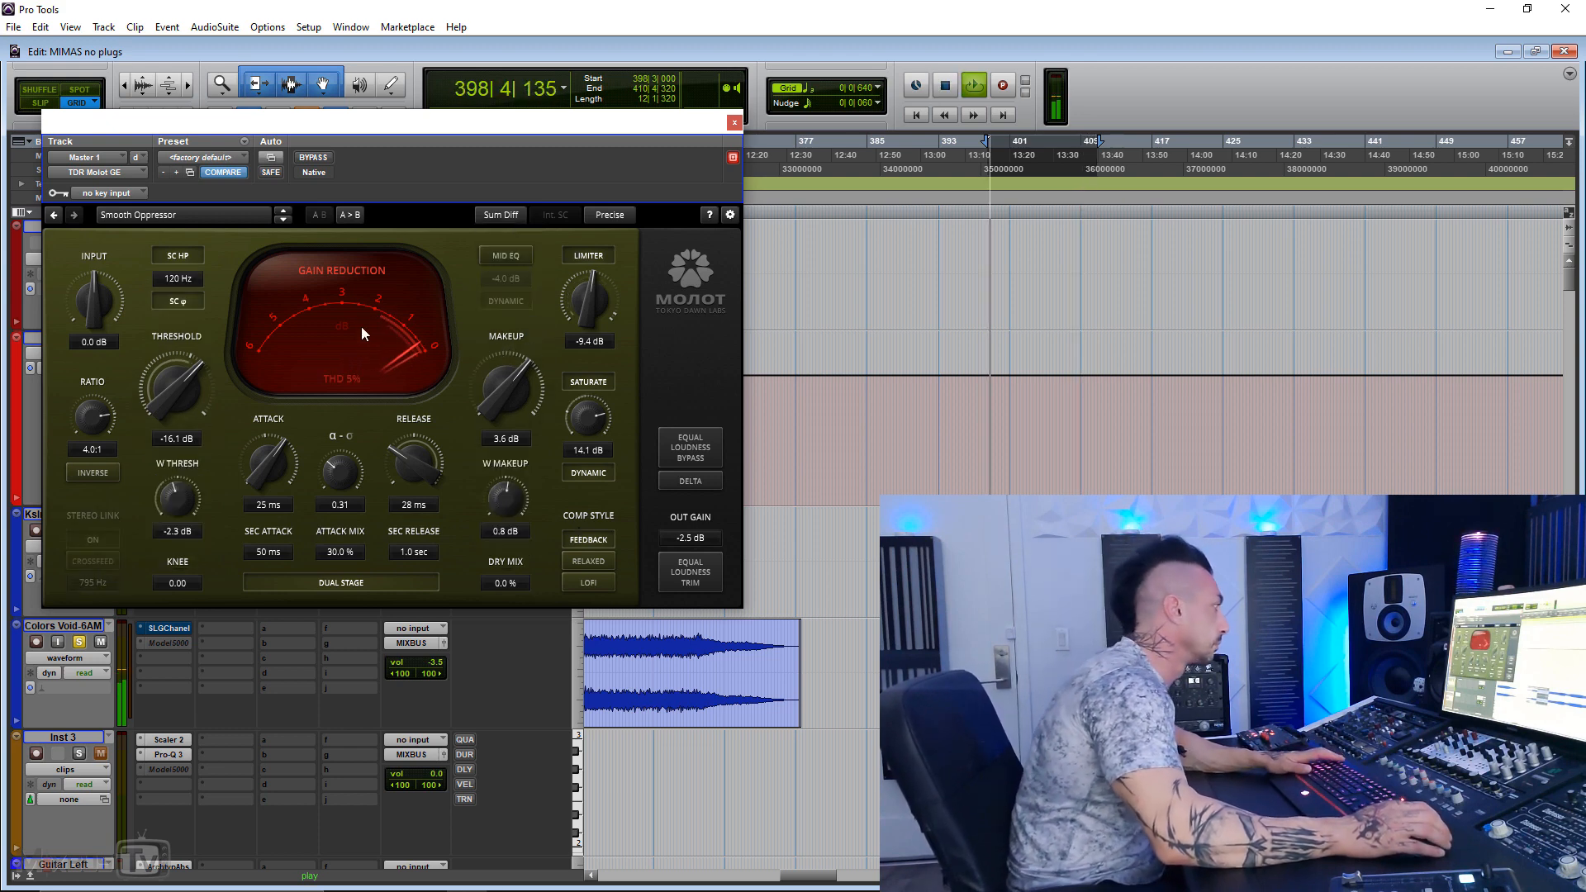
pyautogui.click(313, 158)
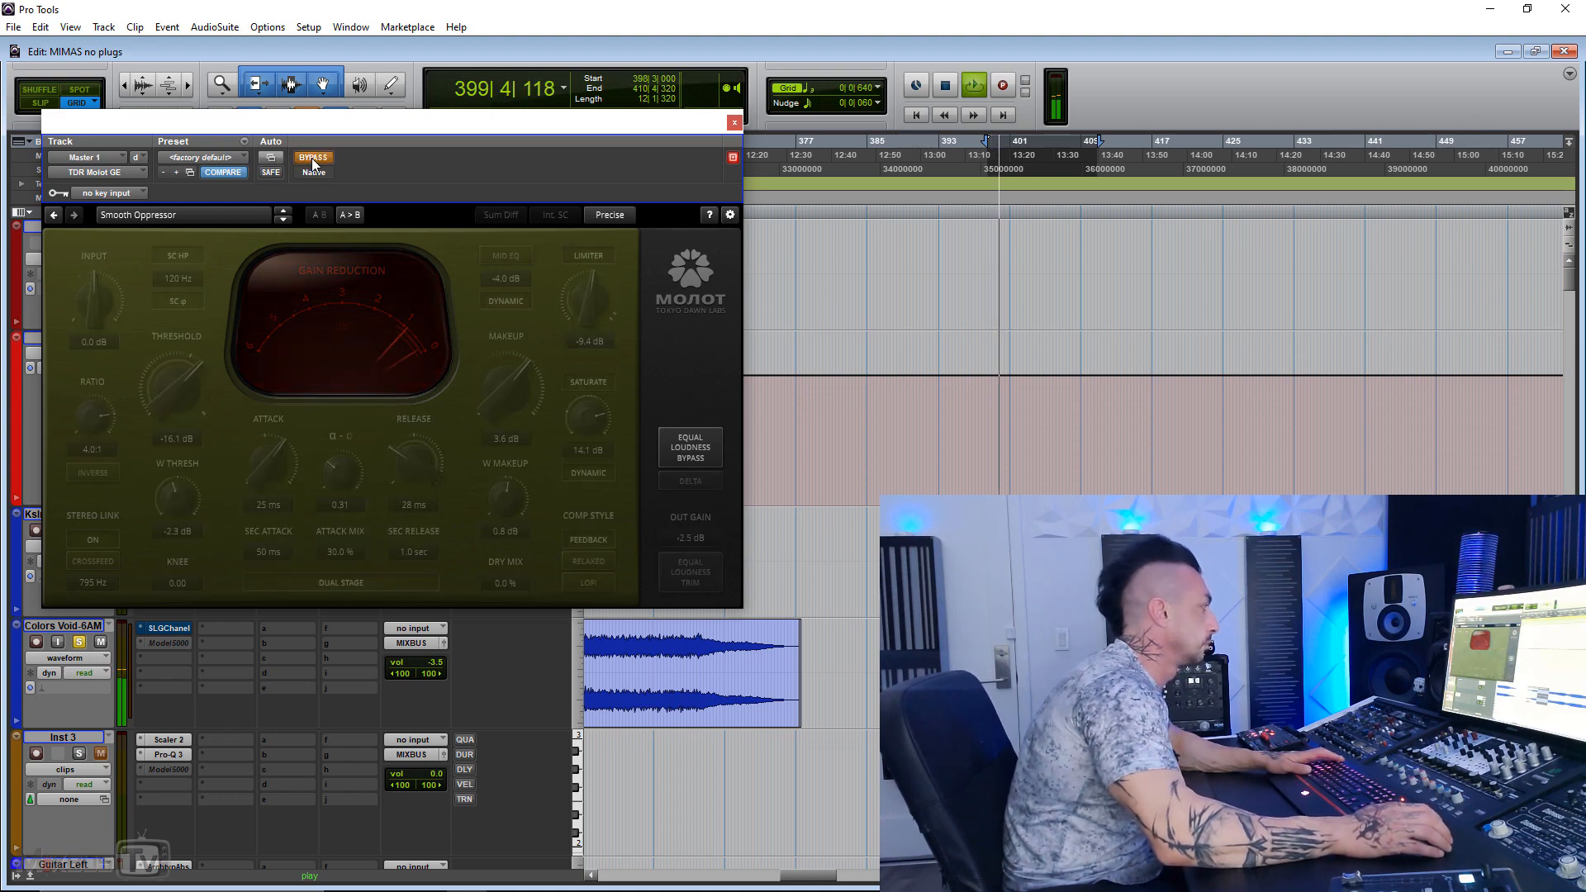
pyautogui.click(313, 164)
# Step: Set the width threshold to -6.1 dB, the width makeup to 0.0 dB and the main threshold to -18.6 dB
pyautogui.keyDown('alt'); pyautogui.click(187, 496); pyautogui.keyUp('alt')
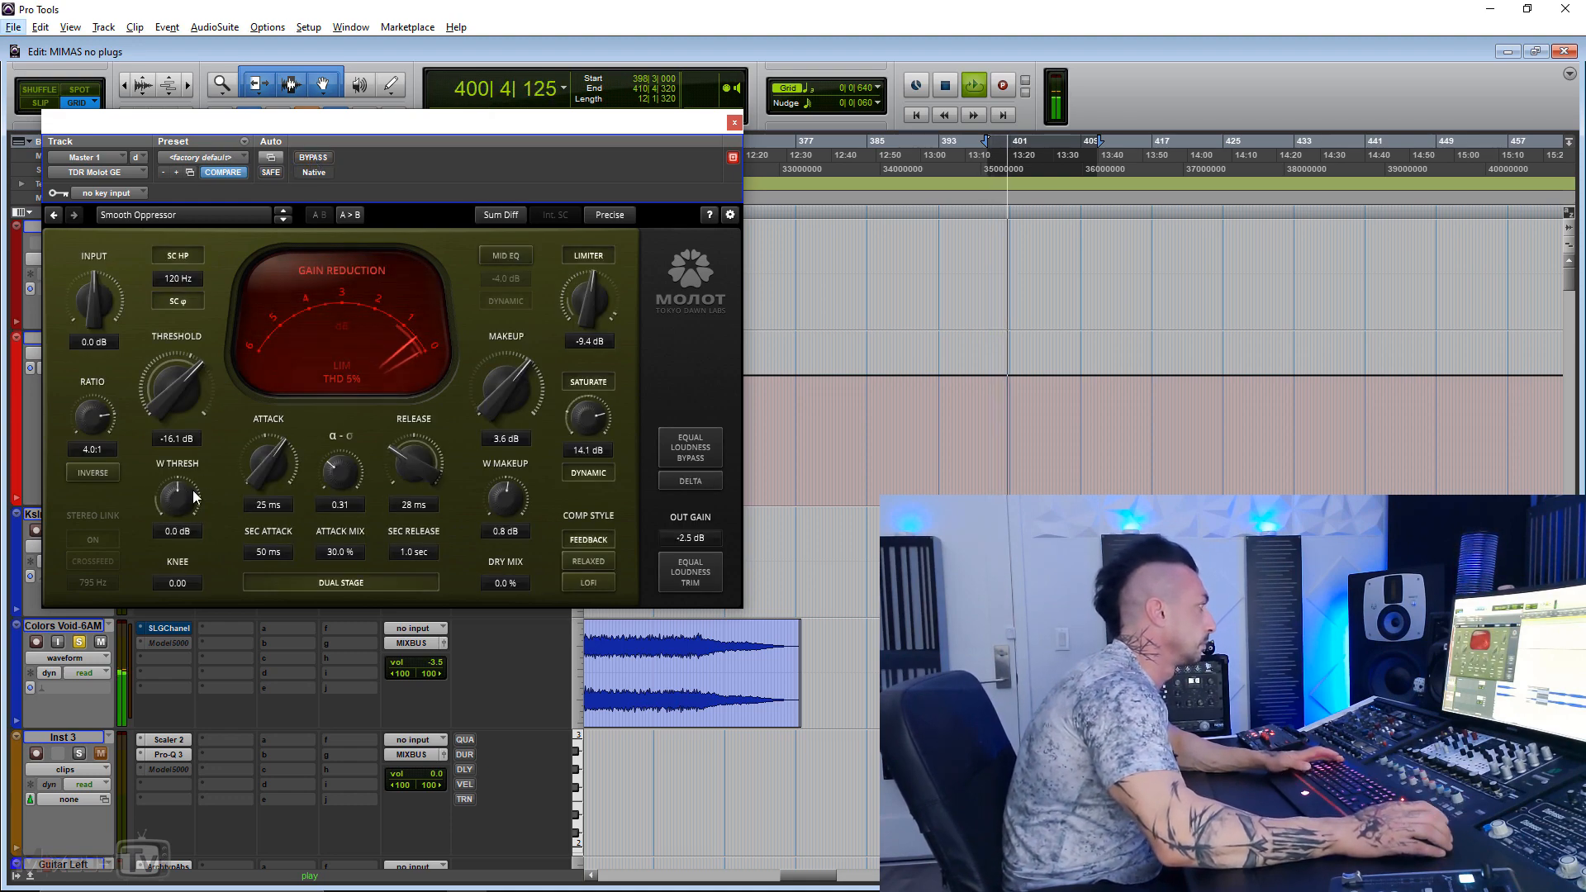
pyautogui.moveTo(193, 498); pyautogui.dragTo(194, 529)
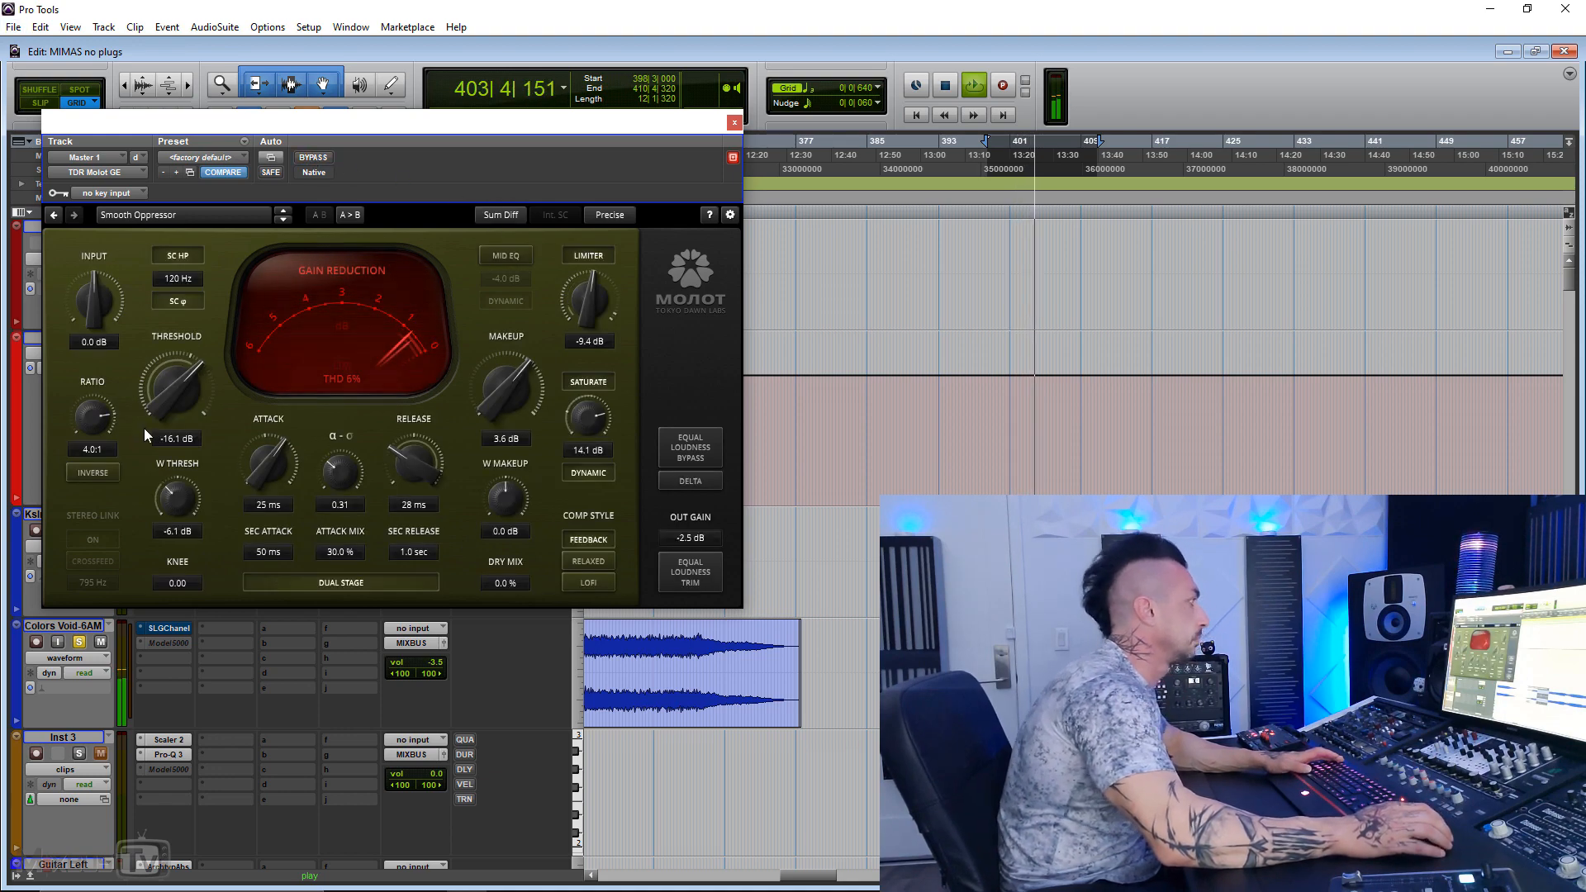
pyautogui.moveTo(172, 383); pyautogui.dragTo(172, 406)
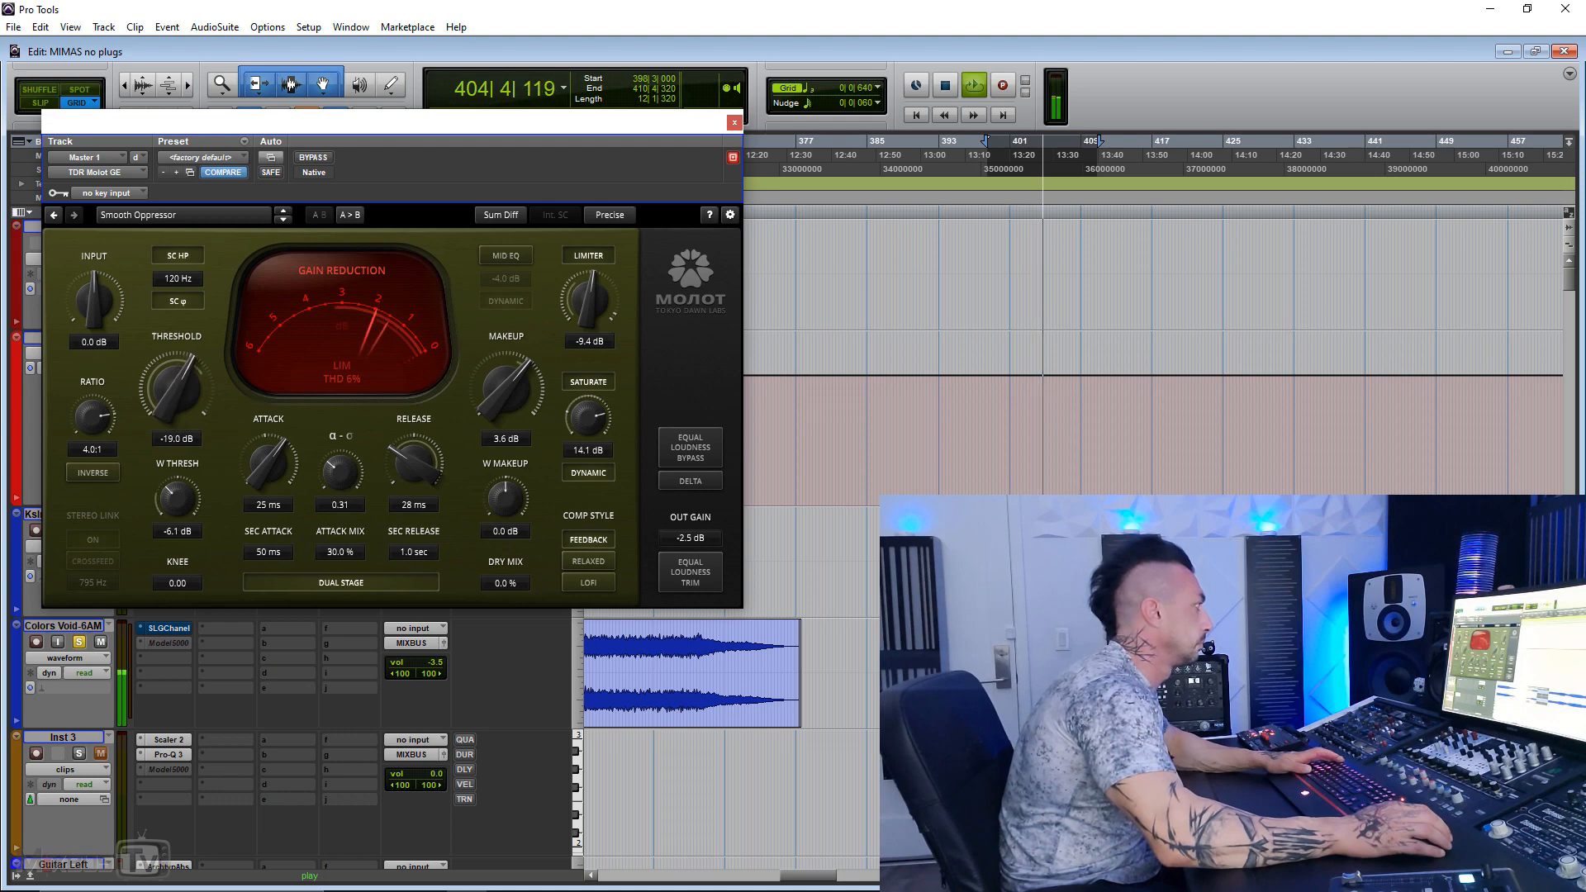
# Step: Compare the adjusted Sum Diff compression bypassed and active, and stop playback
pyautogui.click(314, 158)
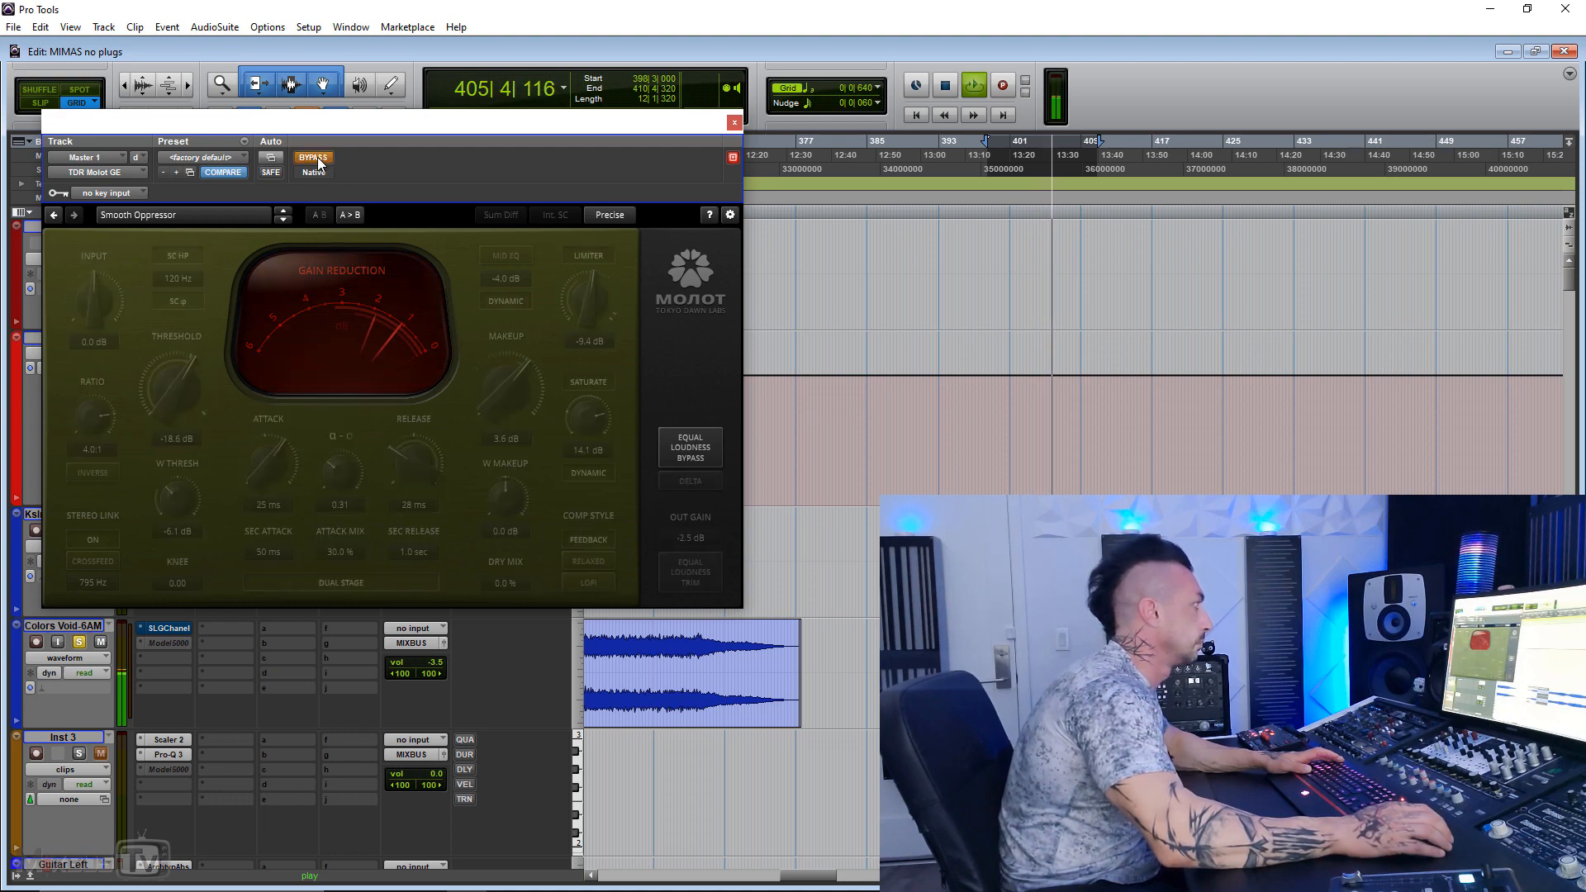
pyautogui.click(314, 157)
pyautogui.press('space')
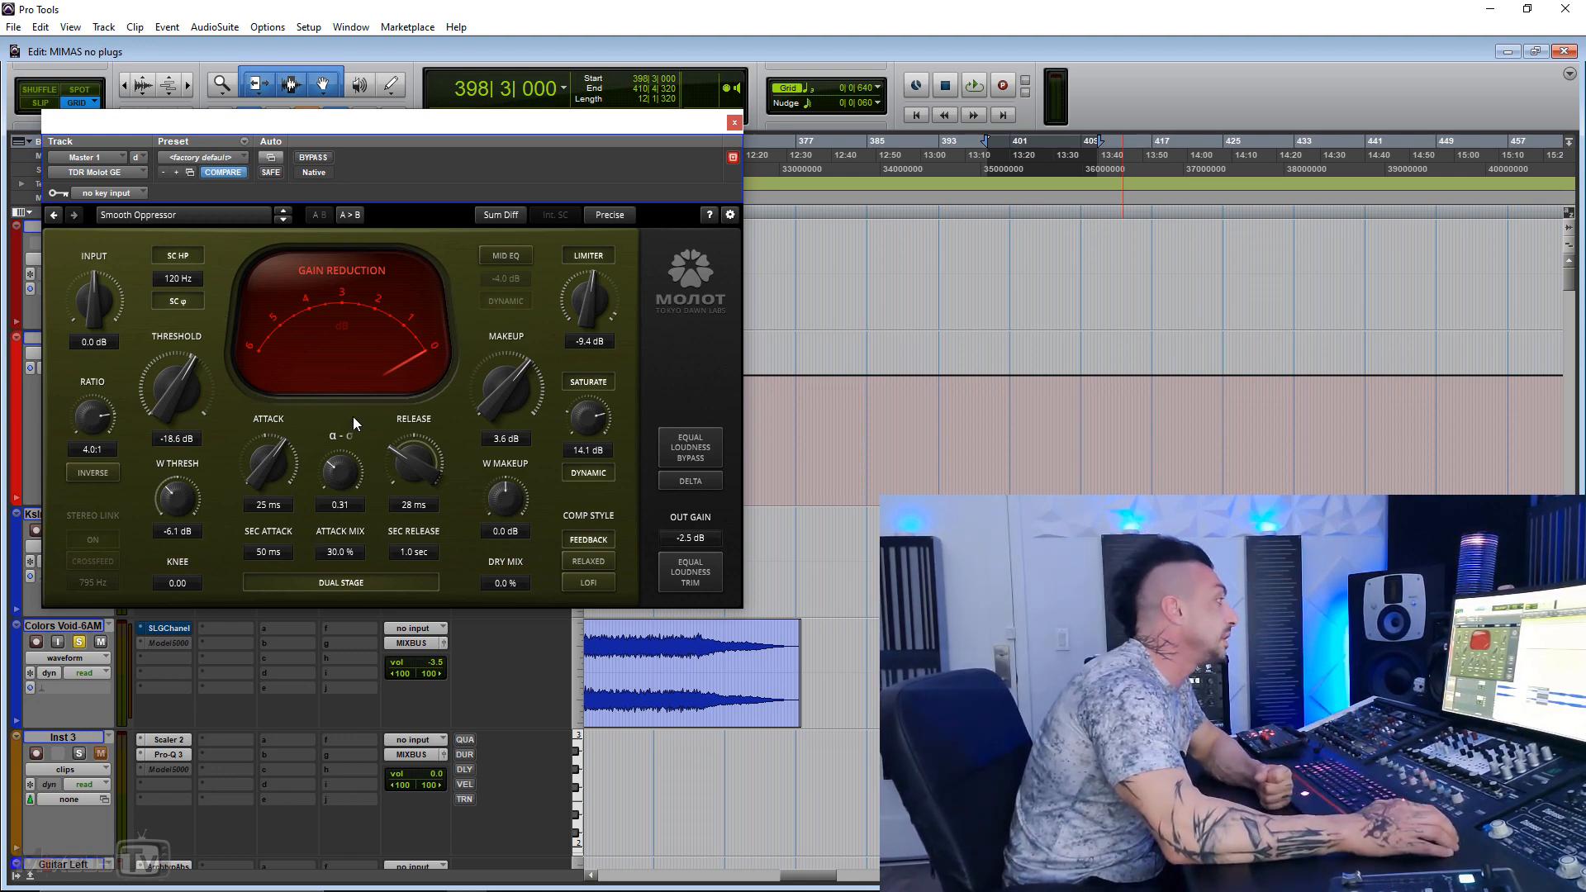
# Step: Play the section around bar 1116 bypassed and active, and set the threshold to -20.0 dB, makeup to 3.0 dB and α-σ to 0.21
pyautogui.click(314, 157)
pyautogui.press('space')
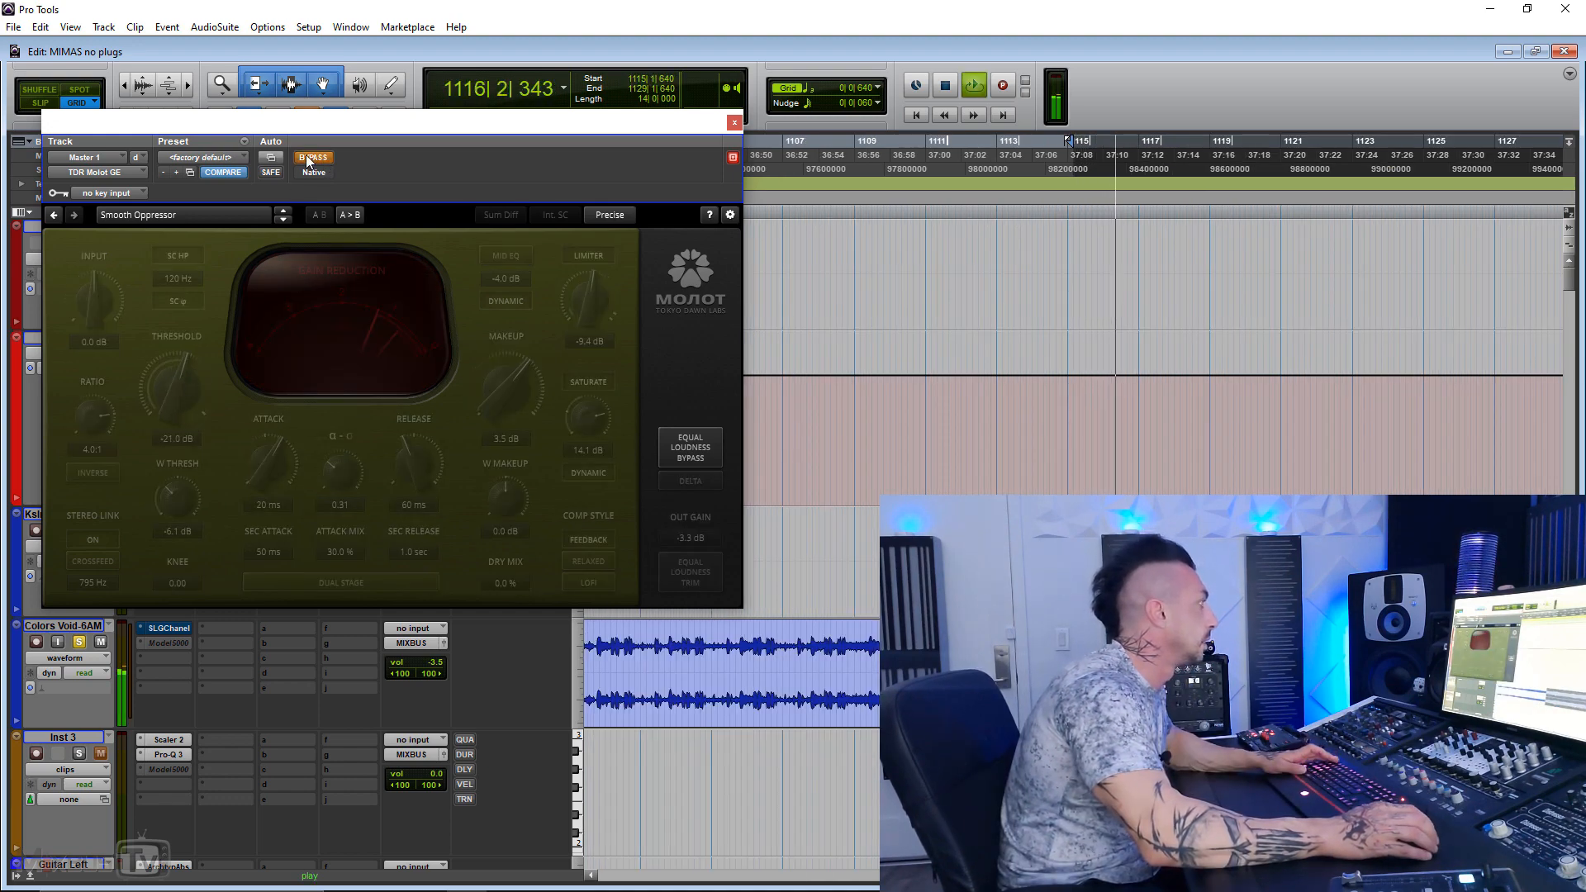
pyautogui.click(314, 158)
pyautogui.scroll(-1, 514, 384)
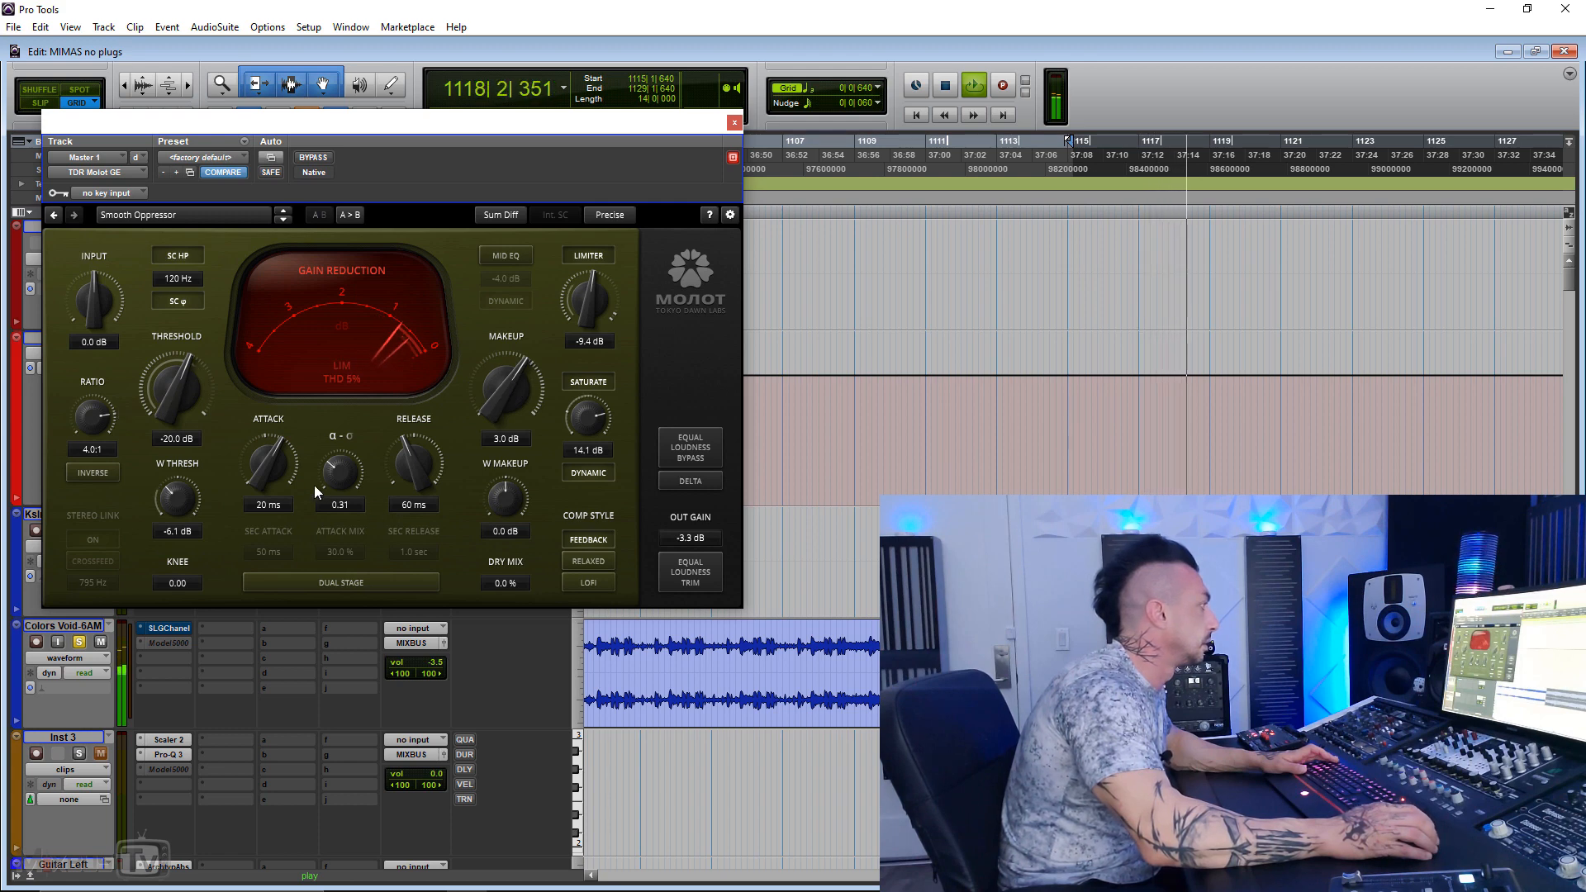
pyautogui.moveTo(341, 472); pyautogui.dragTo(340, 486)
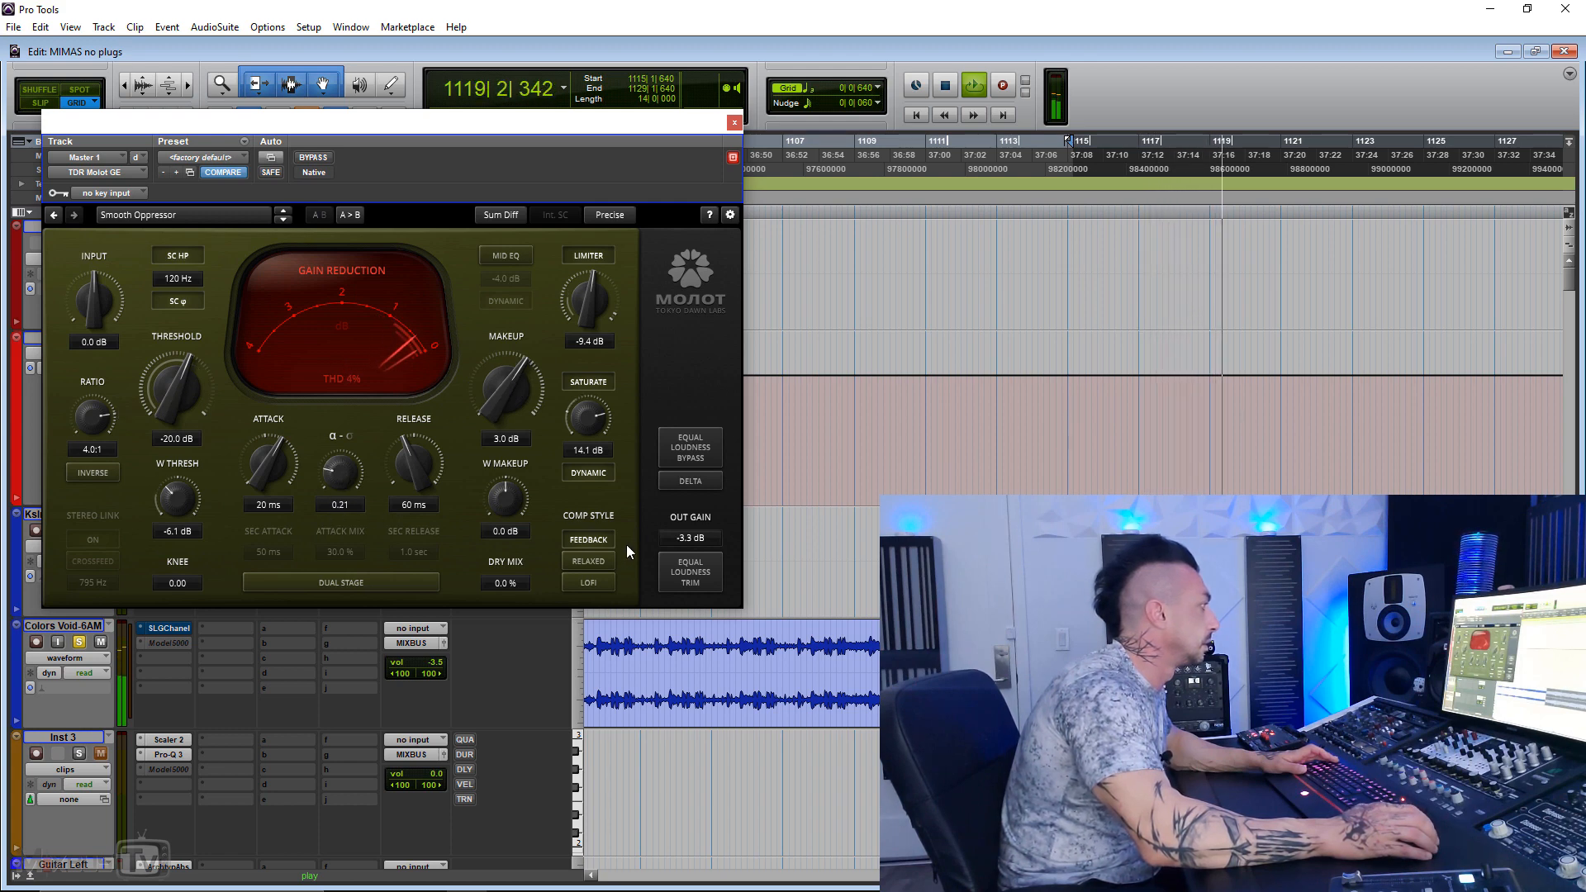
# Step: Compare the compressor bypassed and active with the feedback style off, and turn both feedback and relaxed styles on
pyautogui.click(603, 544)
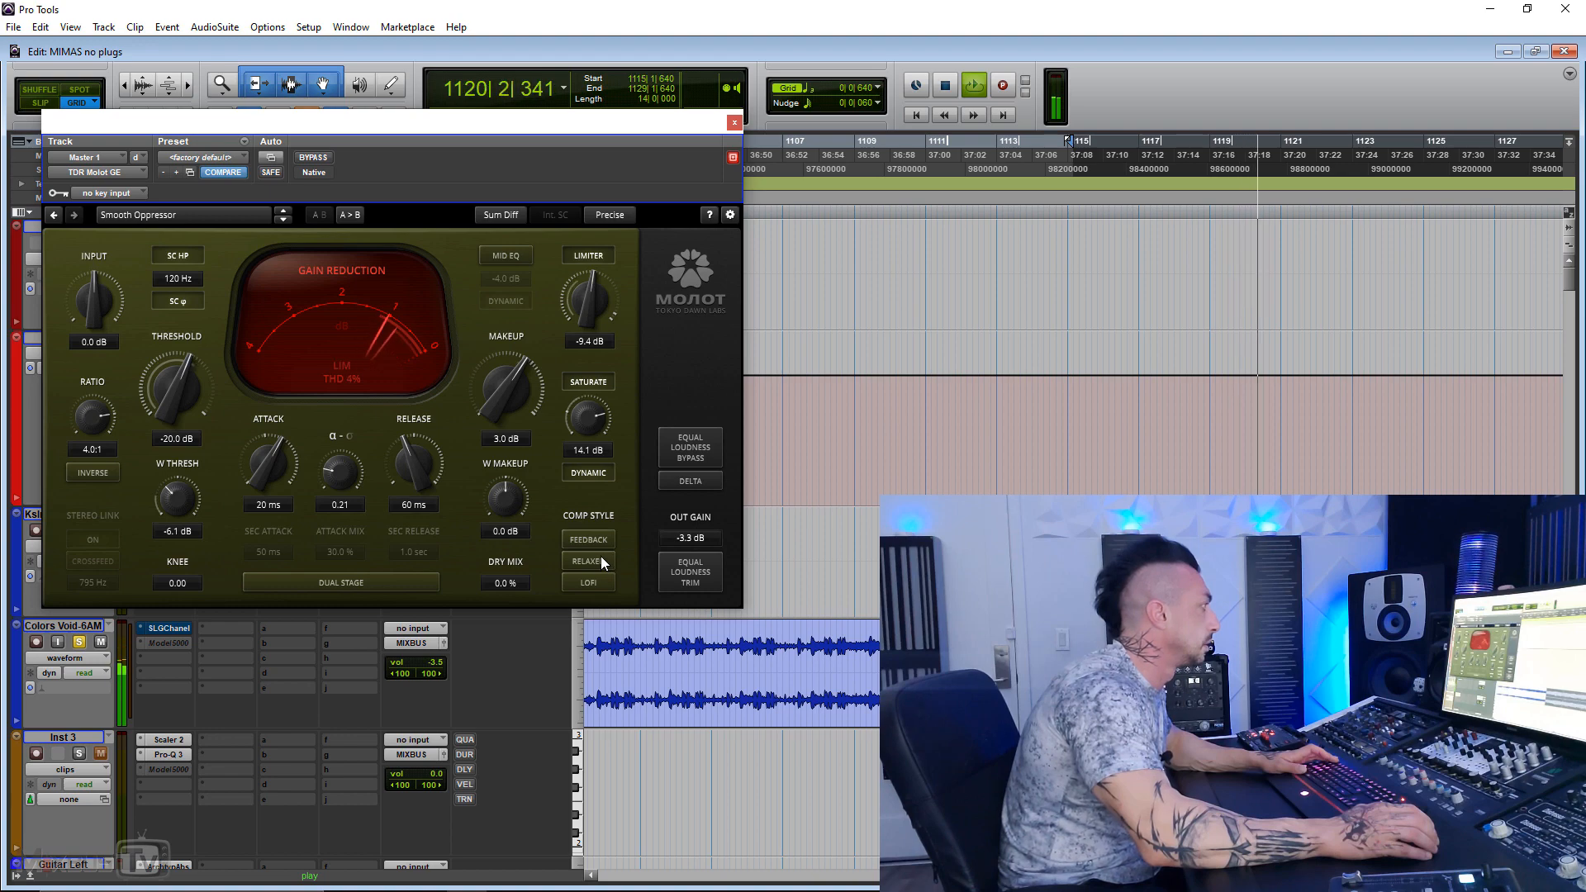
pyautogui.click(325, 158)
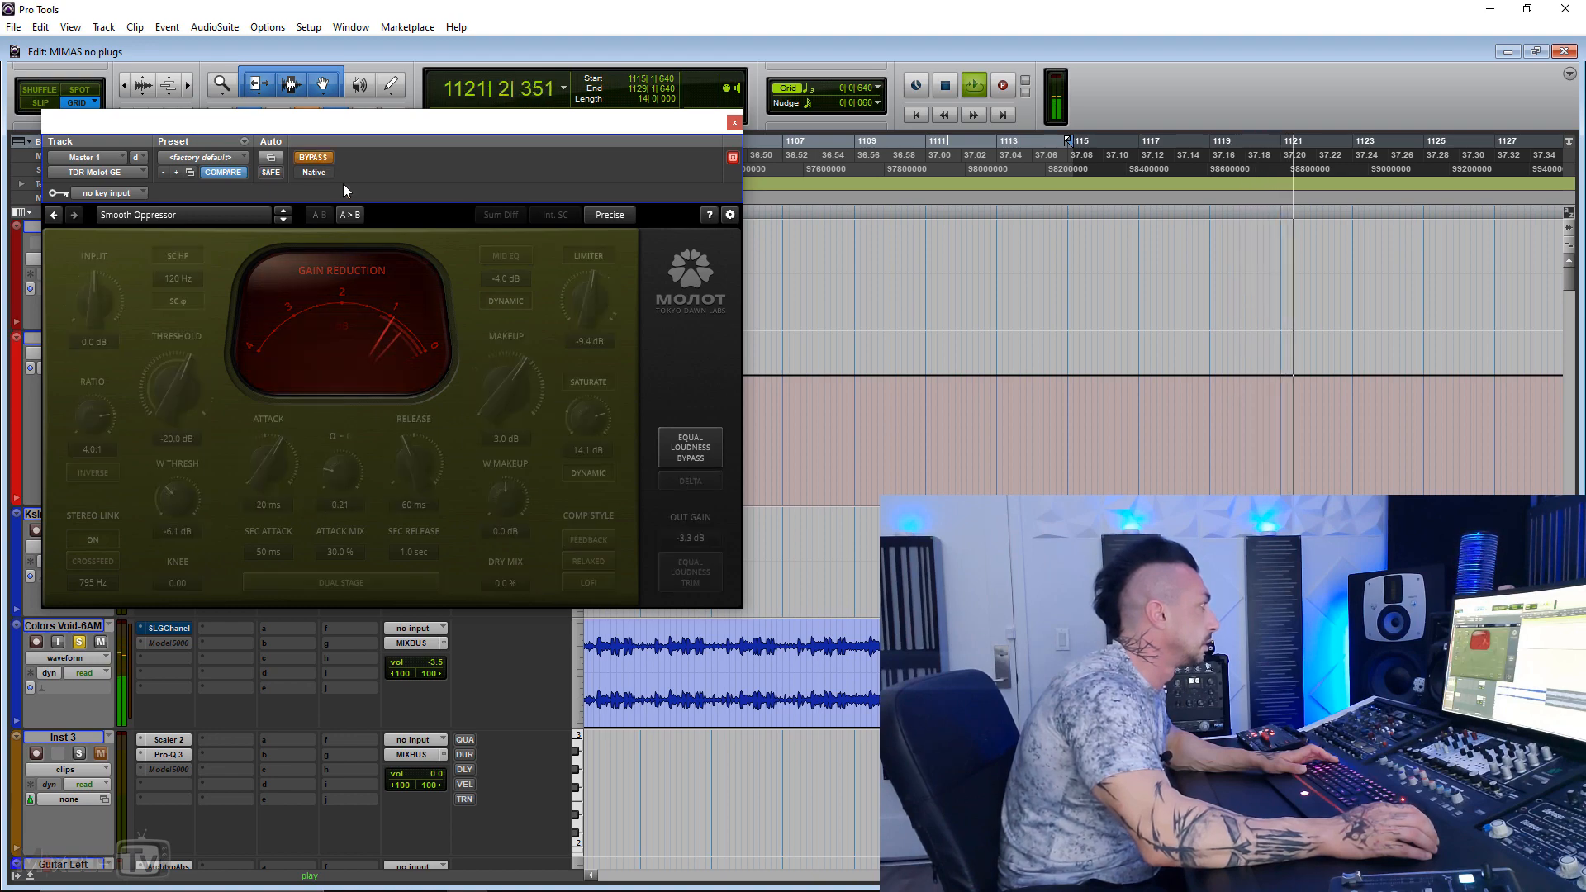
pyautogui.click(315, 160)
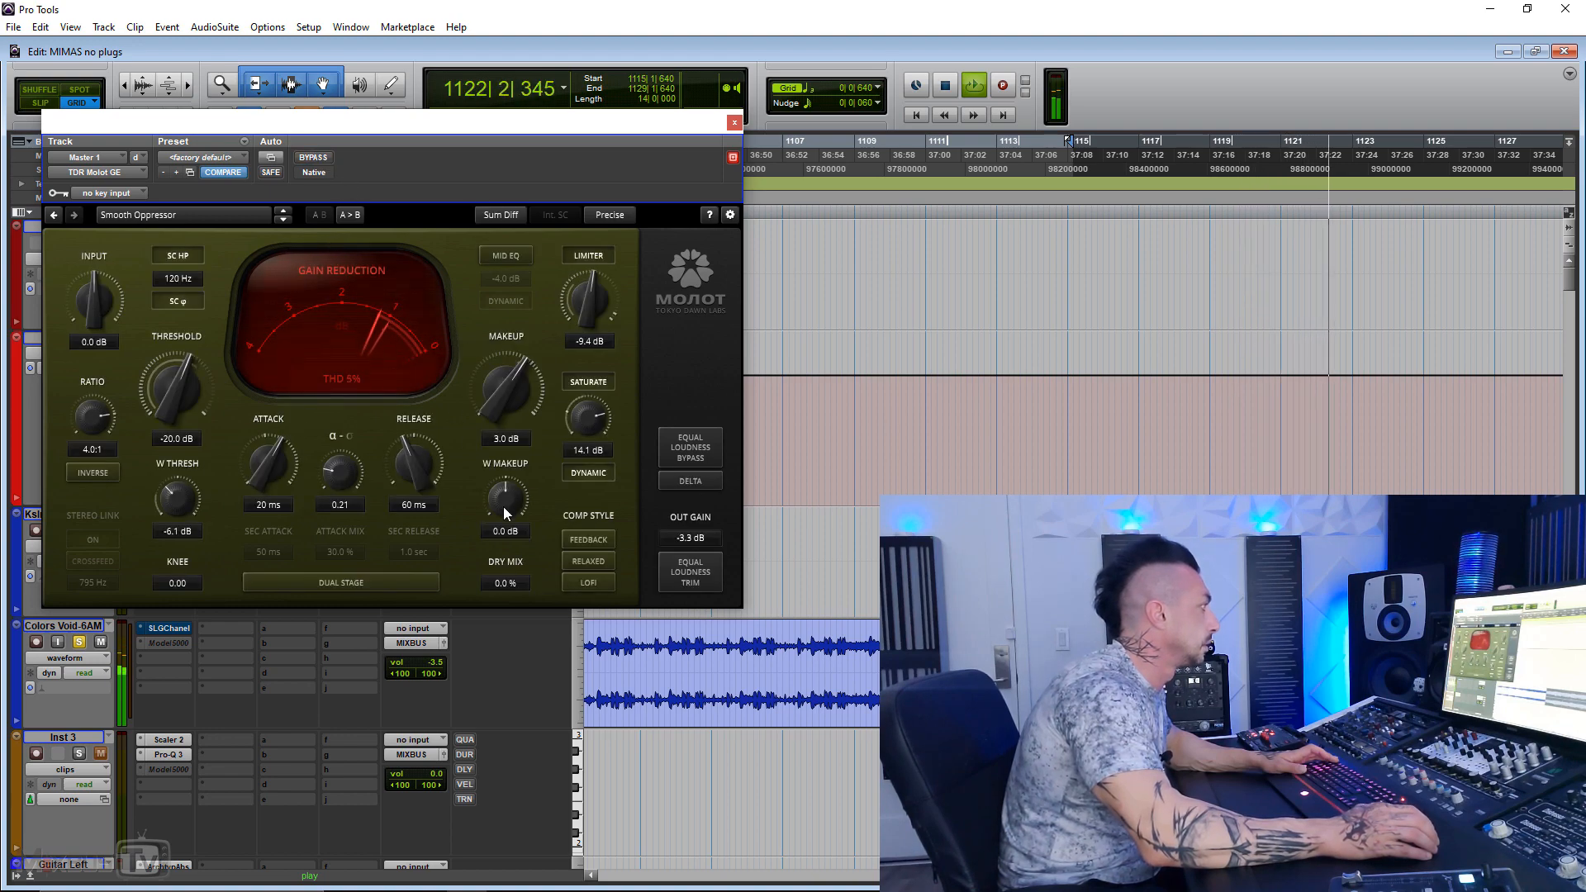
pyautogui.click(590, 561)
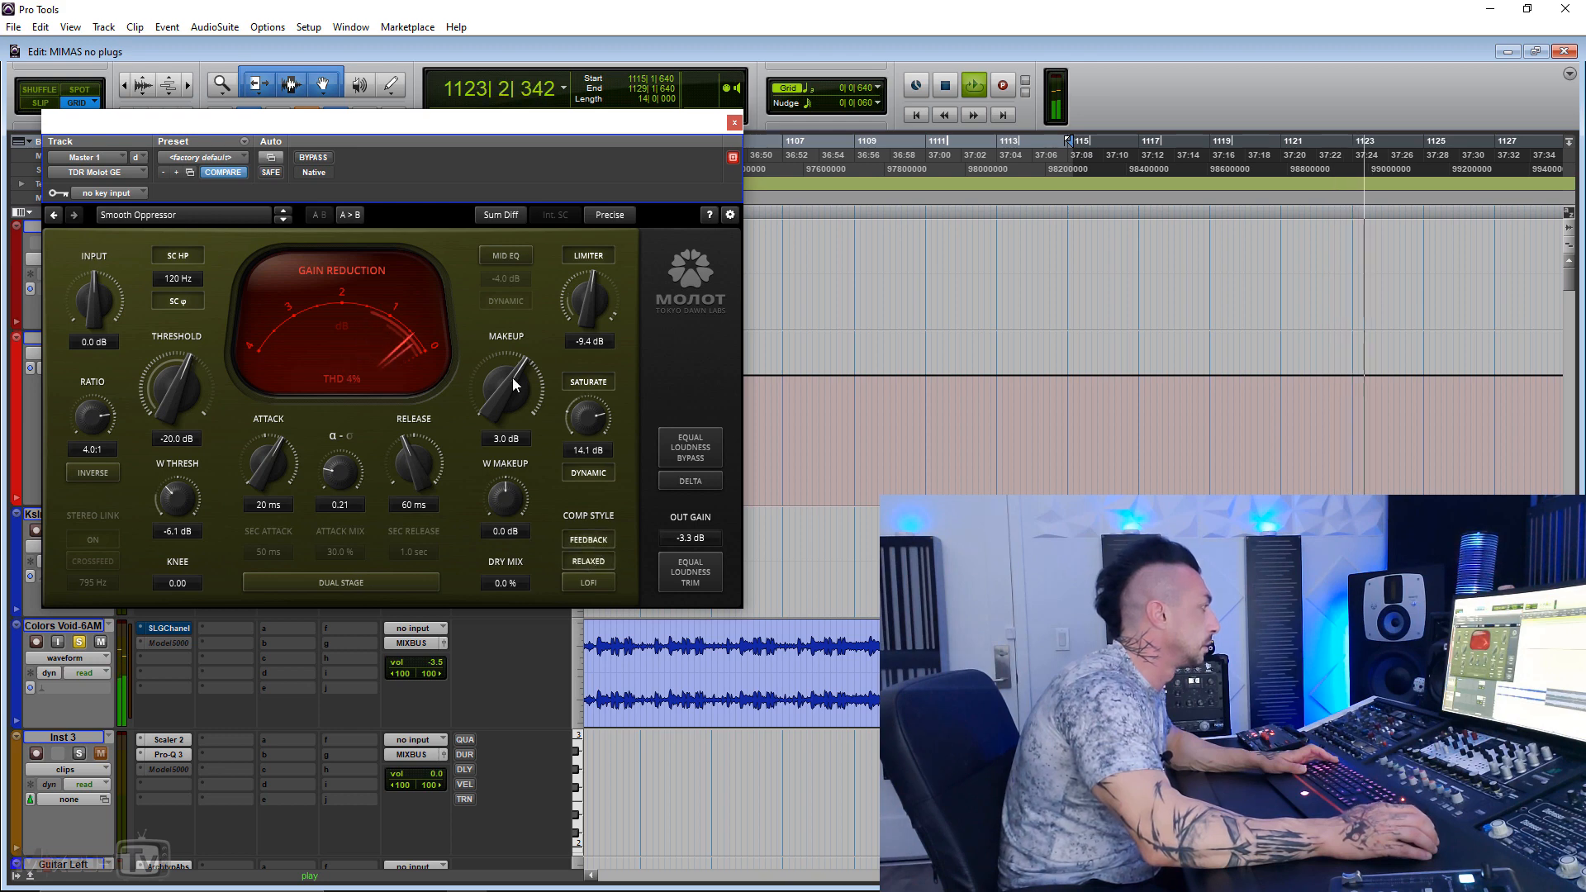
# Step: Set the release to 19 ms, switch the compressor from Sum Diff to Stereo mode, and compare it bypassed and active
pyautogui.moveTo(416, 465); pyautogui.dragTo(416, 496)
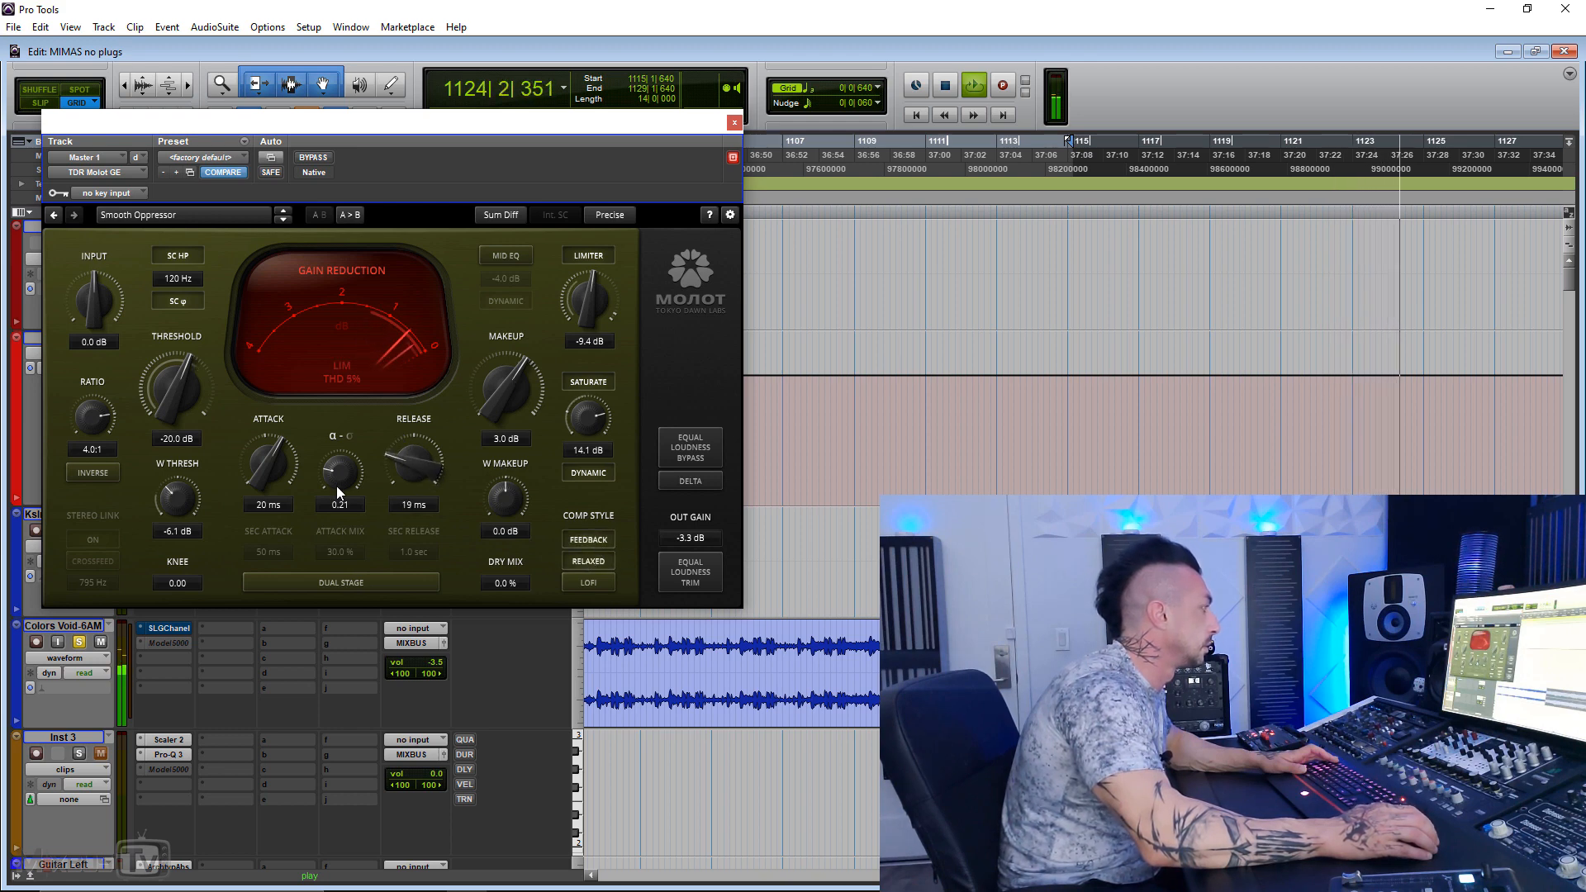
pyautogui.click(494, 216)
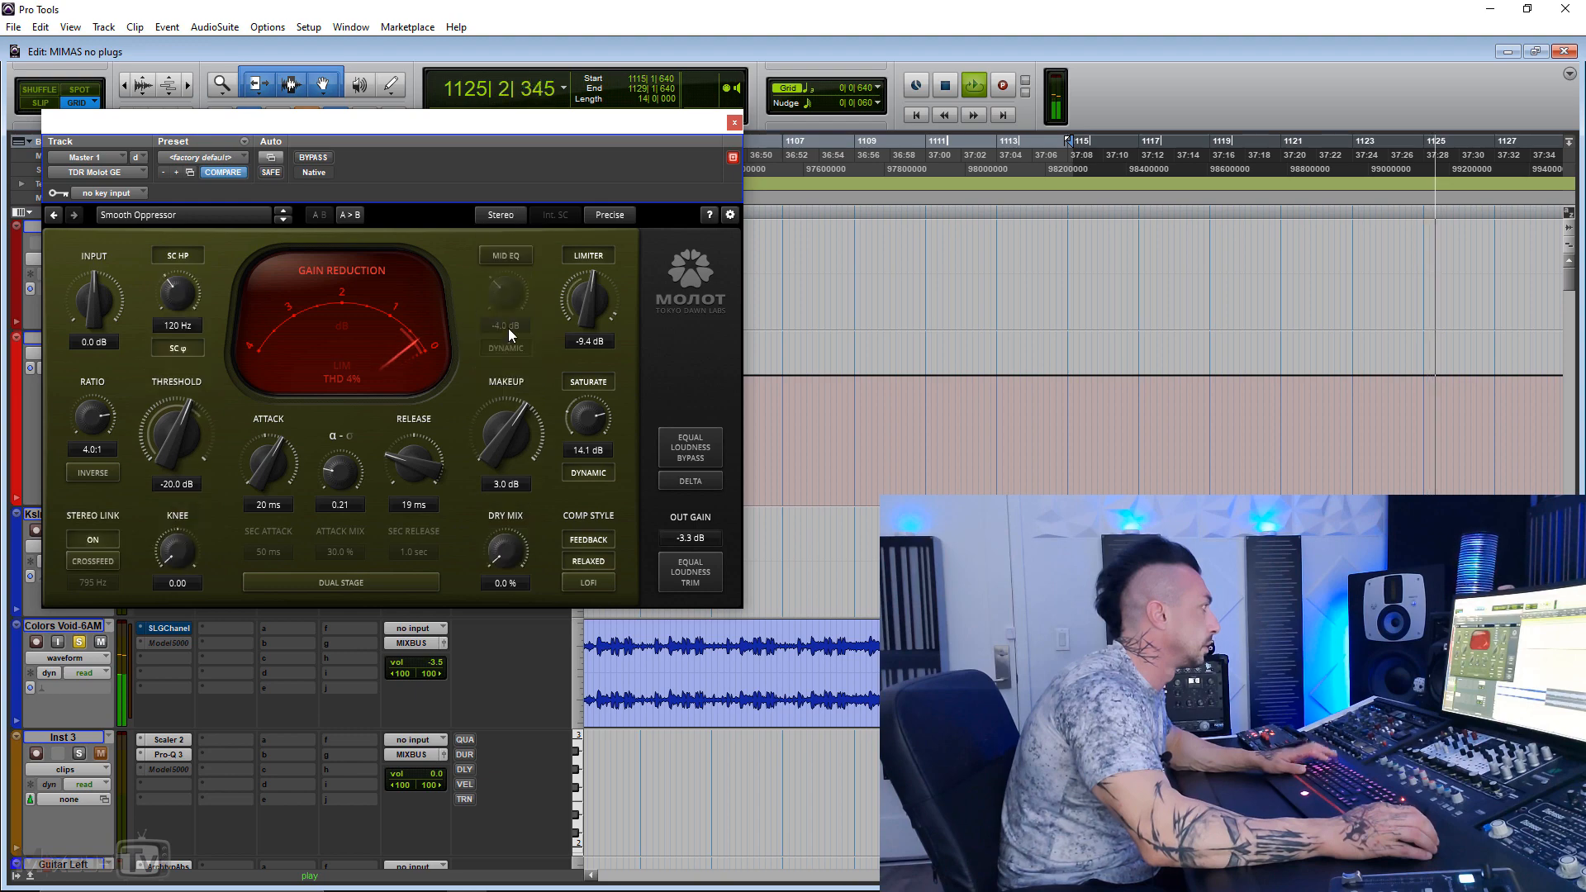
pyautogui.click(311, 157)
pyautogui.click(310, 157)
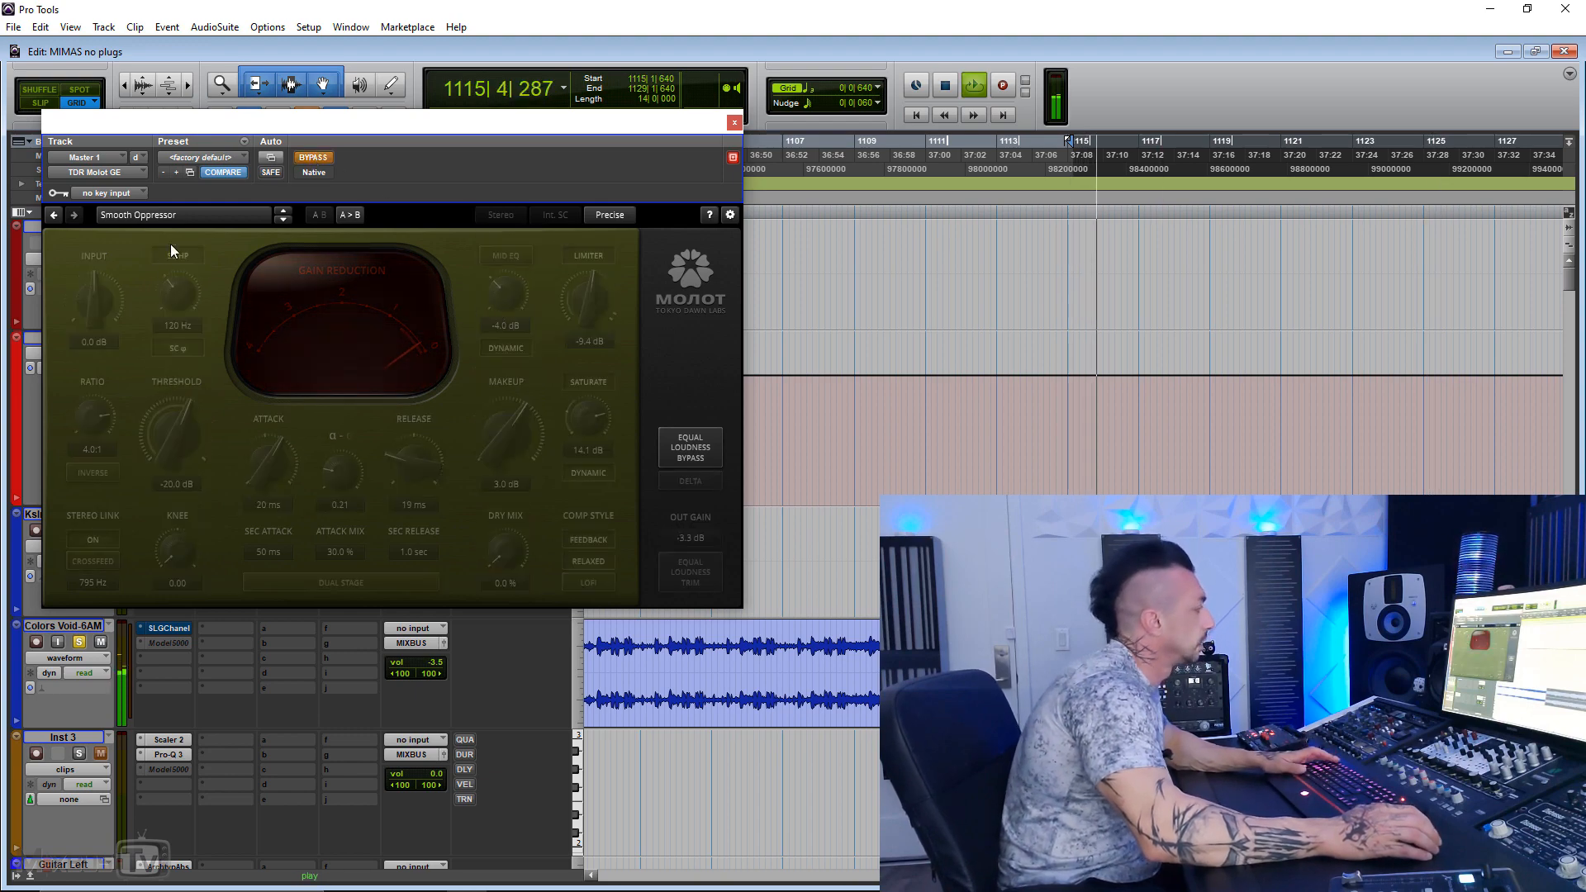
# Step: Set threshold to -20.8 dB, release to 15 ms, α-σ to 0.79, makeup to 4.6 dB and saturation to 3.4 dB, comparing against bypass
pyautogui.moveTo(172, 429); pyautogui.dragTo(172, 437)
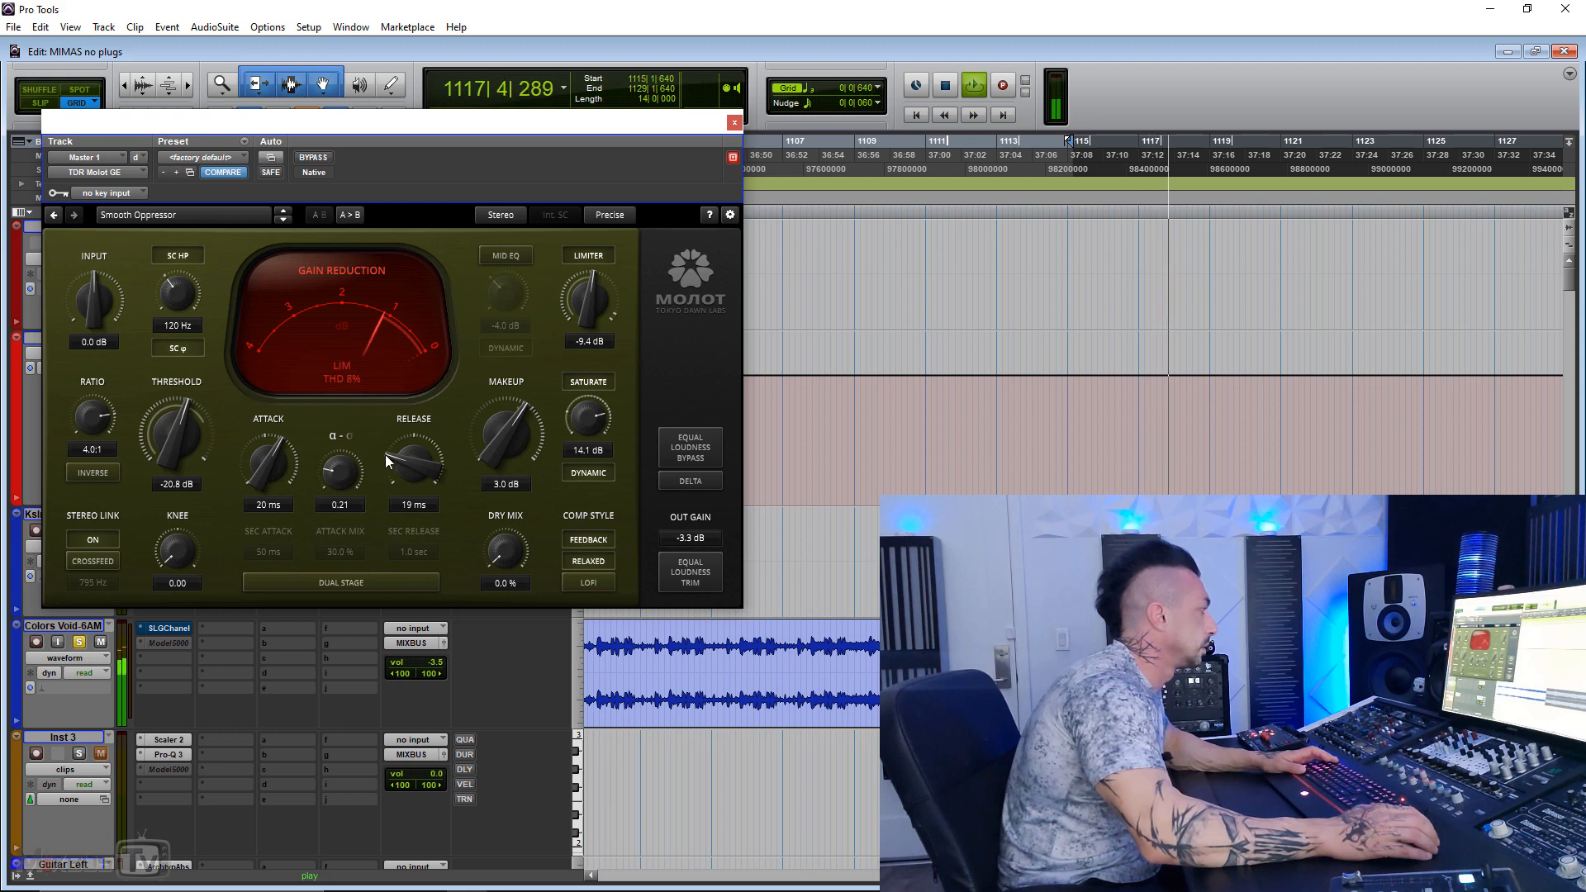
pyautogui.moveTo(399, 456); pyautogui.dragTo(341, 433)
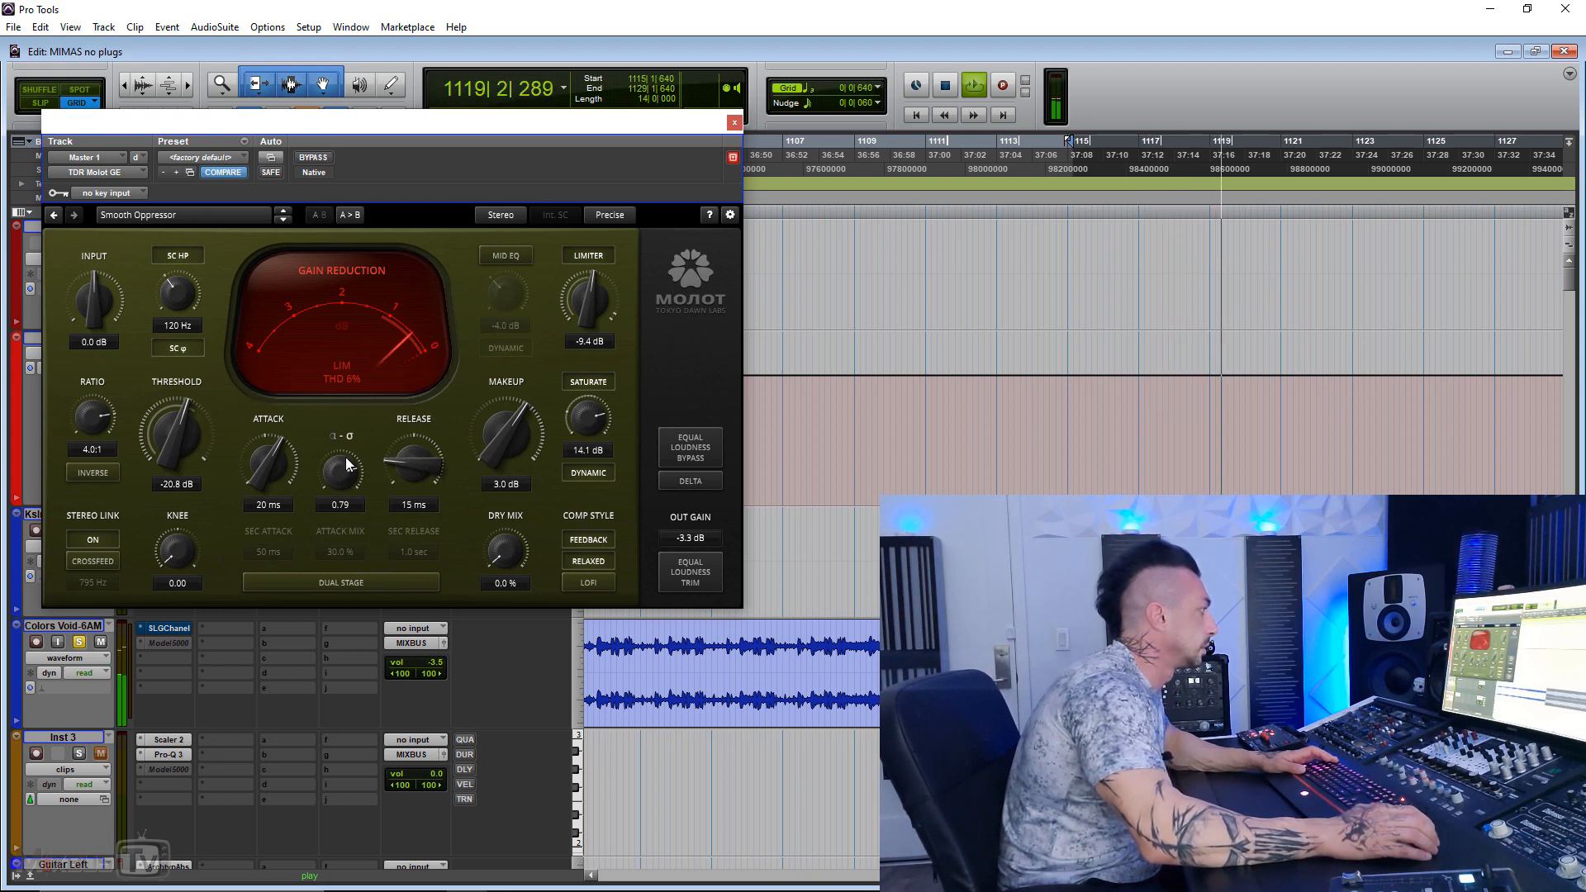
pyautogui.click(315, 159)
pyautogui.click(314, 158)
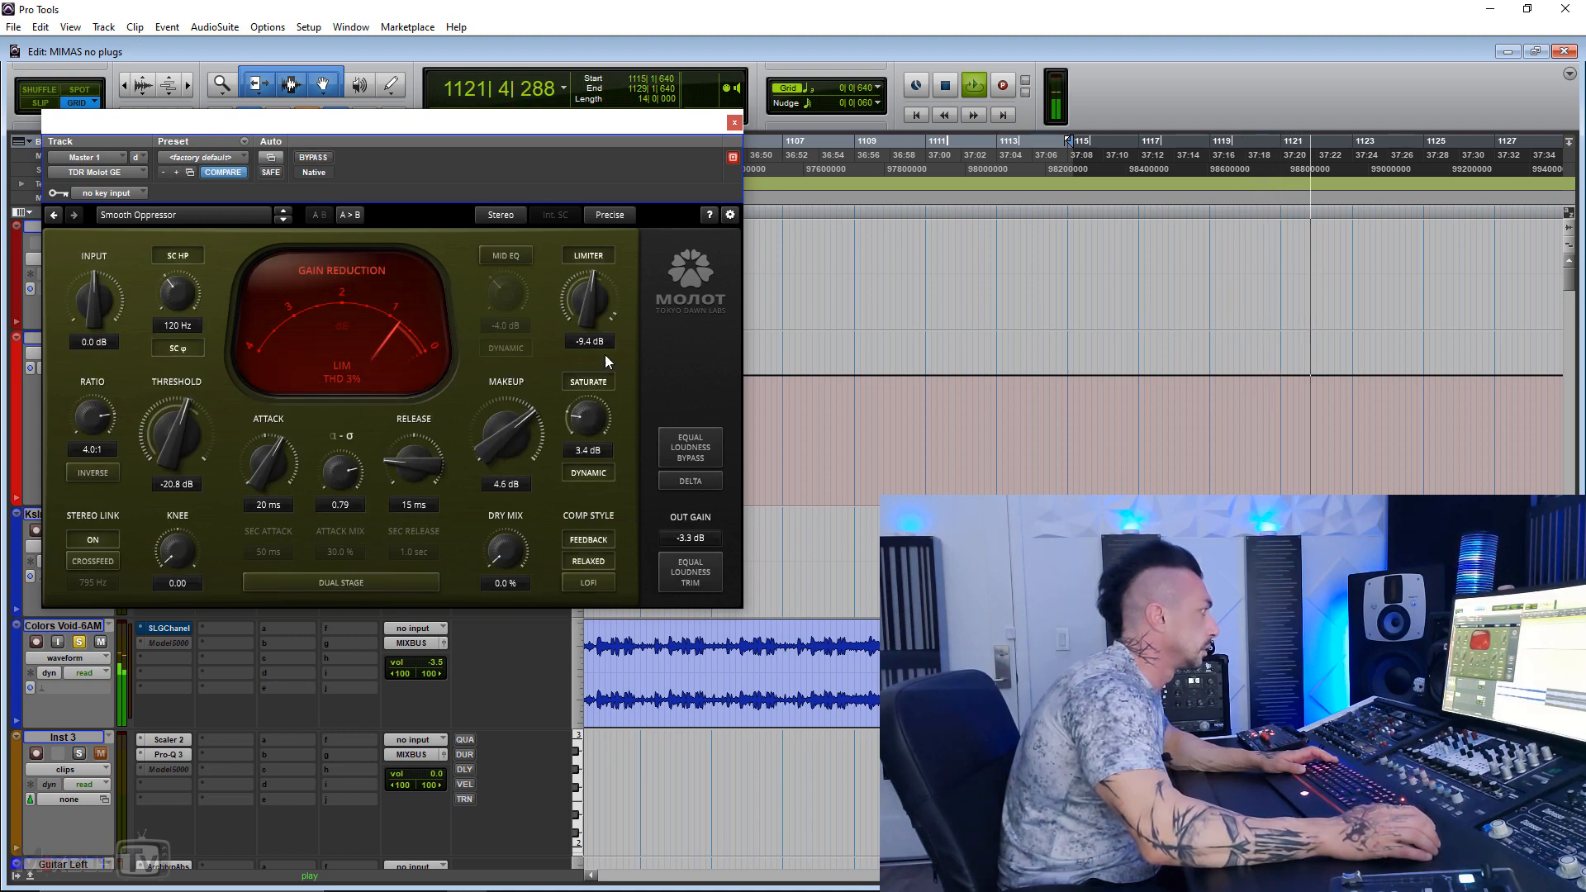
# Step: Set the limiter to -5.9 dB, compare the compressor bypassed and active, adjust the threshold, and stop playback
pyautogui.moveTo(590, 304); pyautogui.dragTo(603, 271)
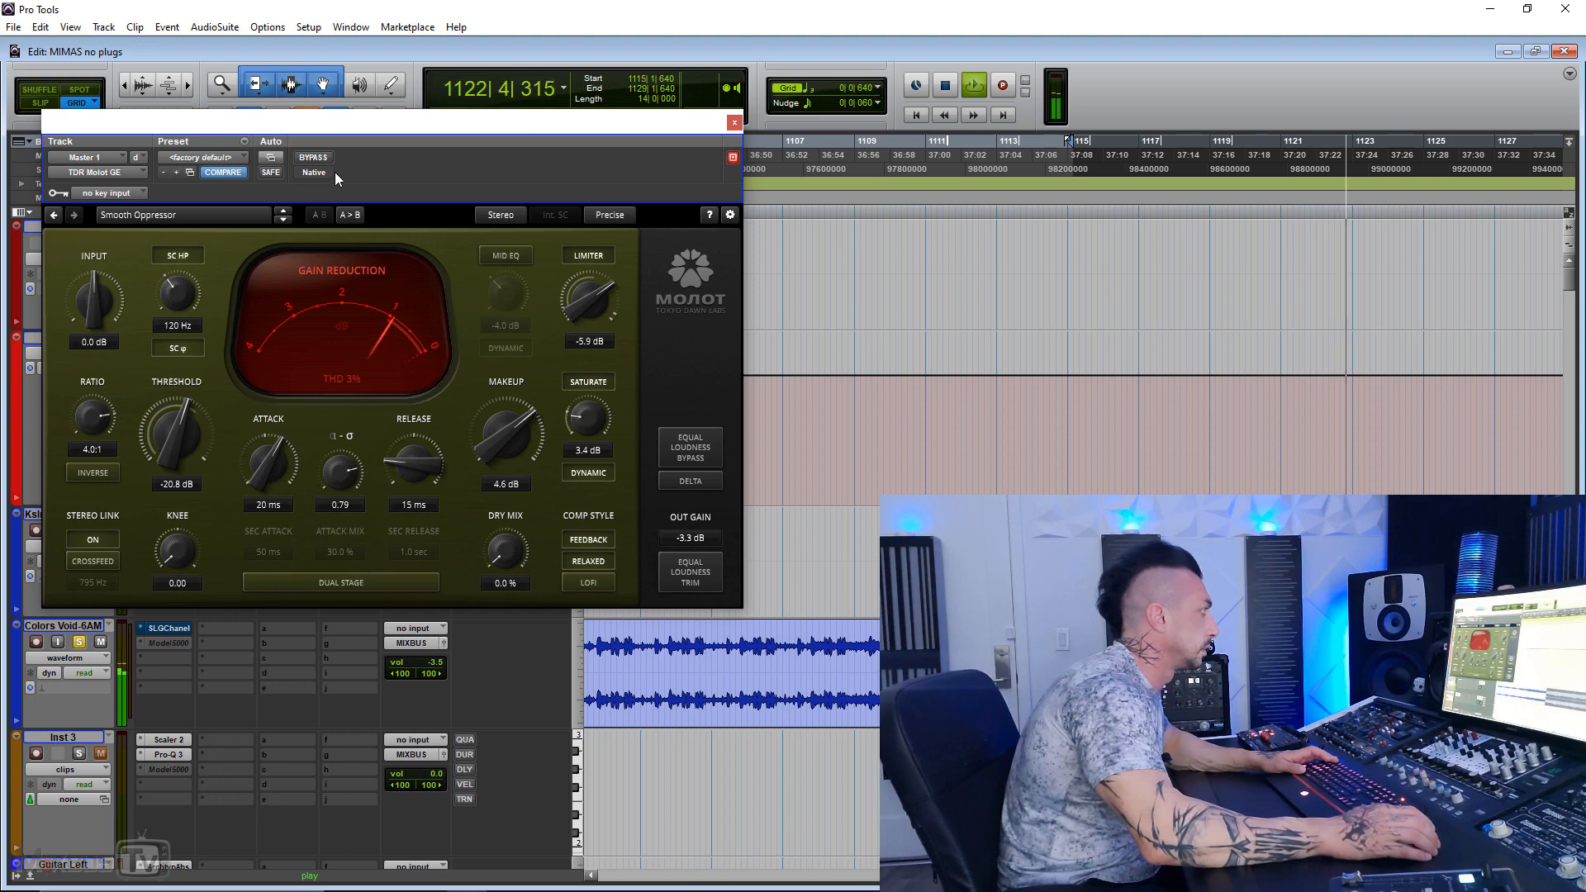
pyautogui.click(312, 158)
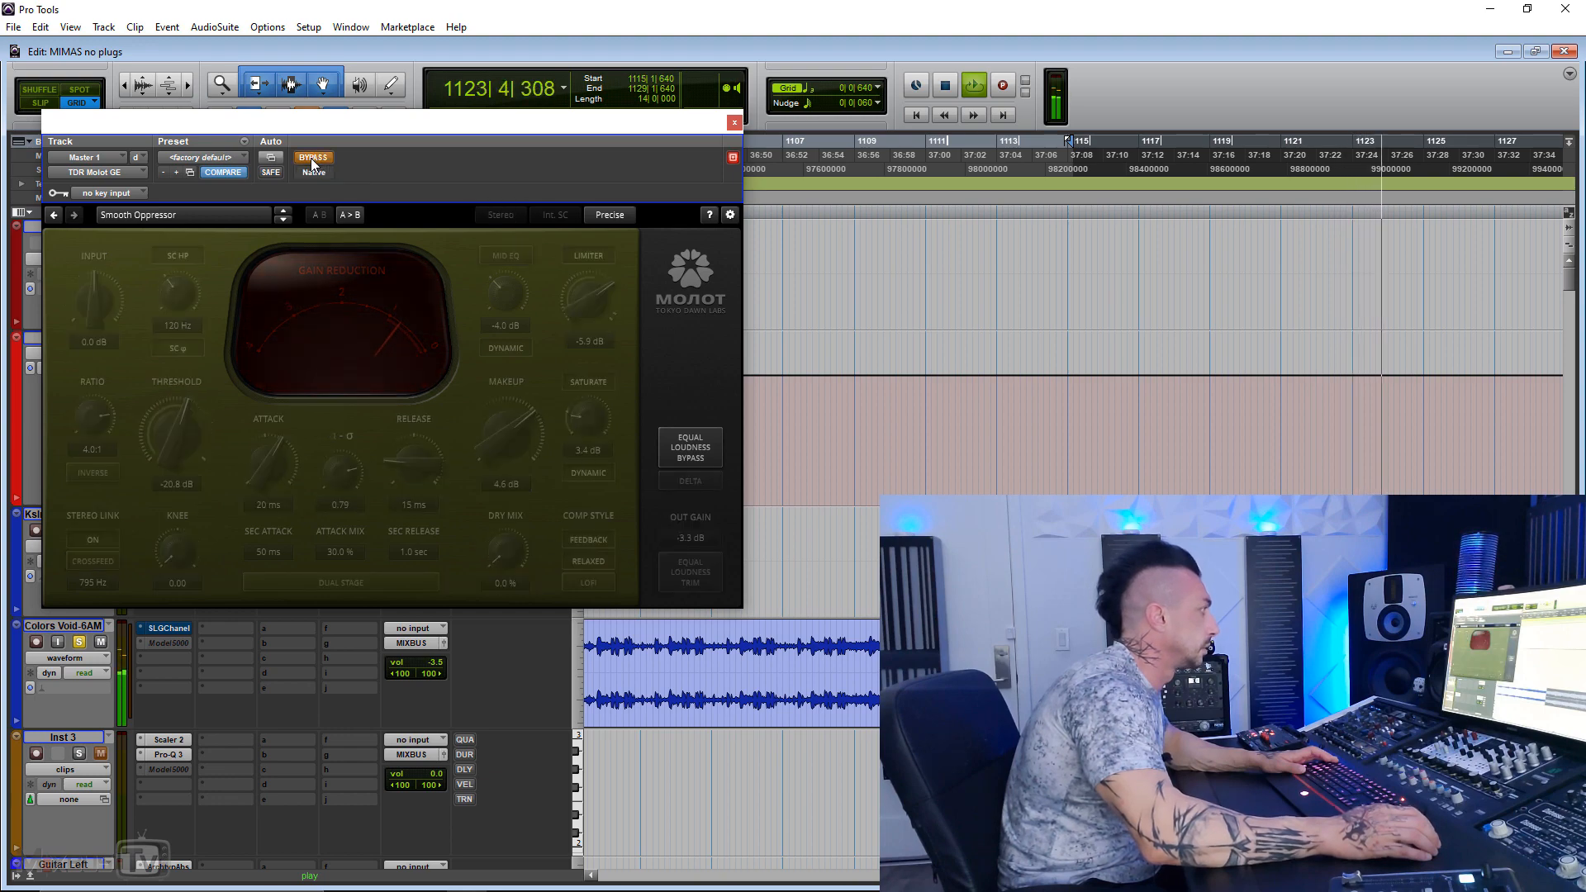
pyautogui.click(313, 157)
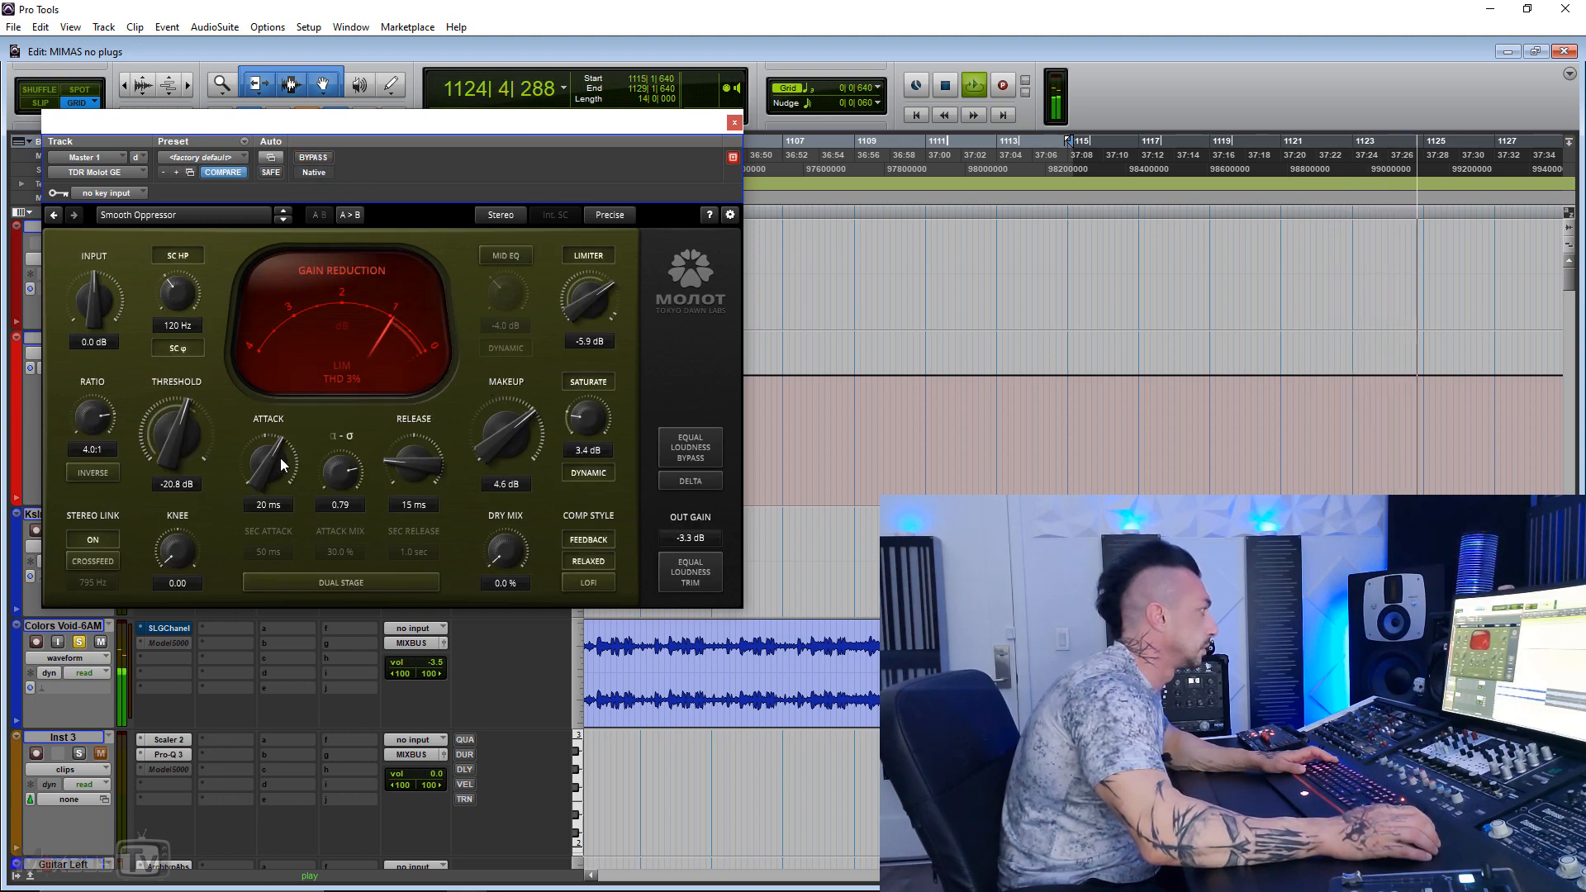
pyautogui.moveTo(177, 435); pyautogui.dragTo(176, 453)
pyautogui.press('space')
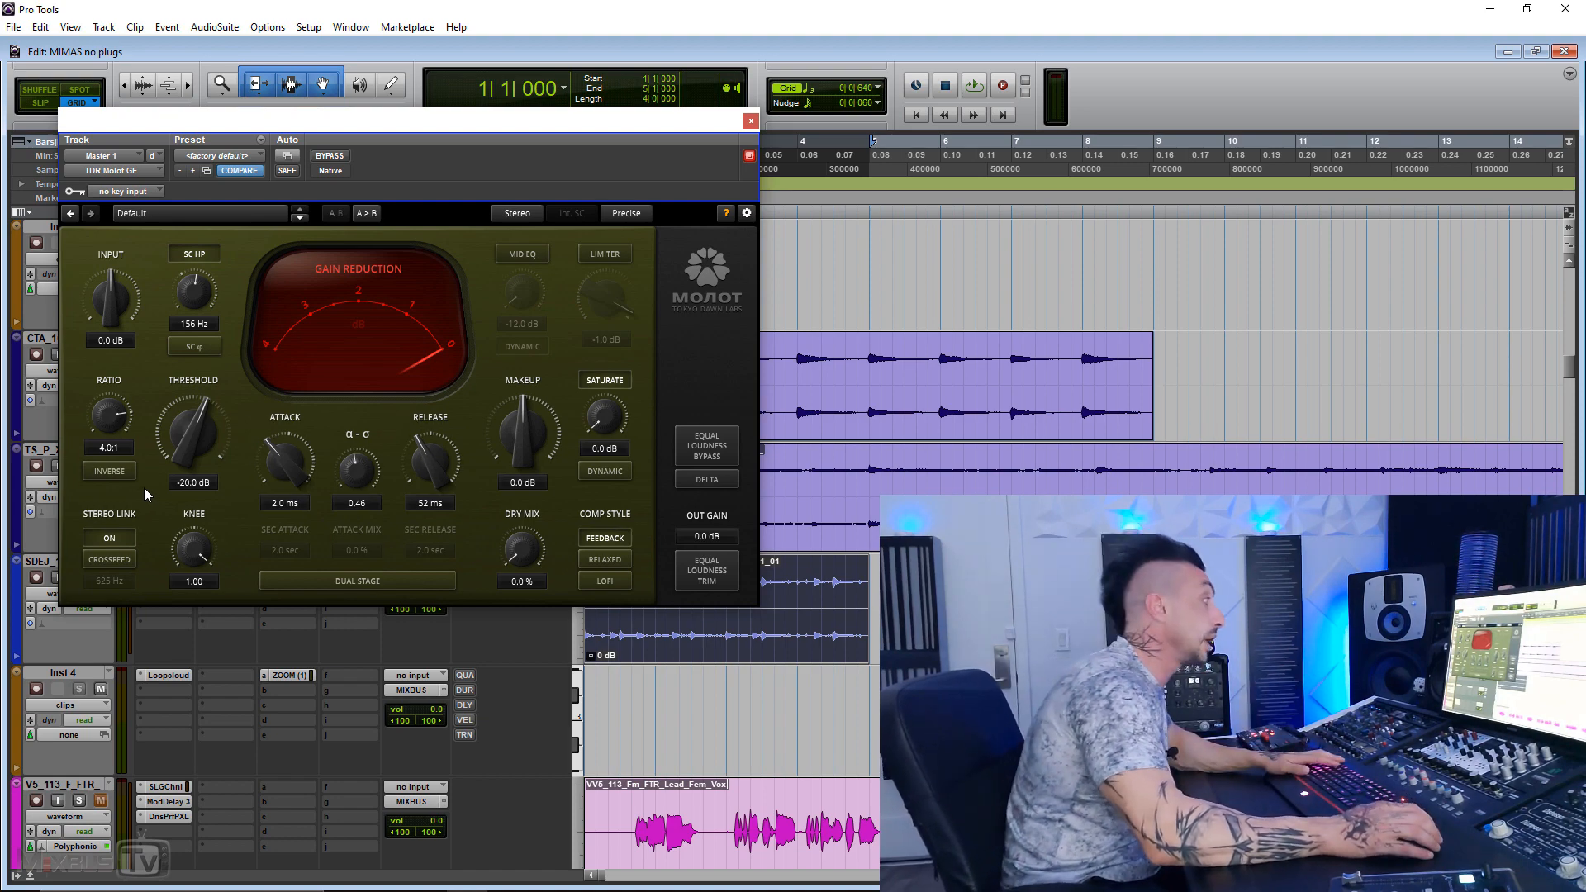
# Step: With the Default preset playing, turn feedback style off and inverse ratio on, and set the threshold to -33.6 dB and release to 30 ms
pyautogui.moveTo(121, 477)
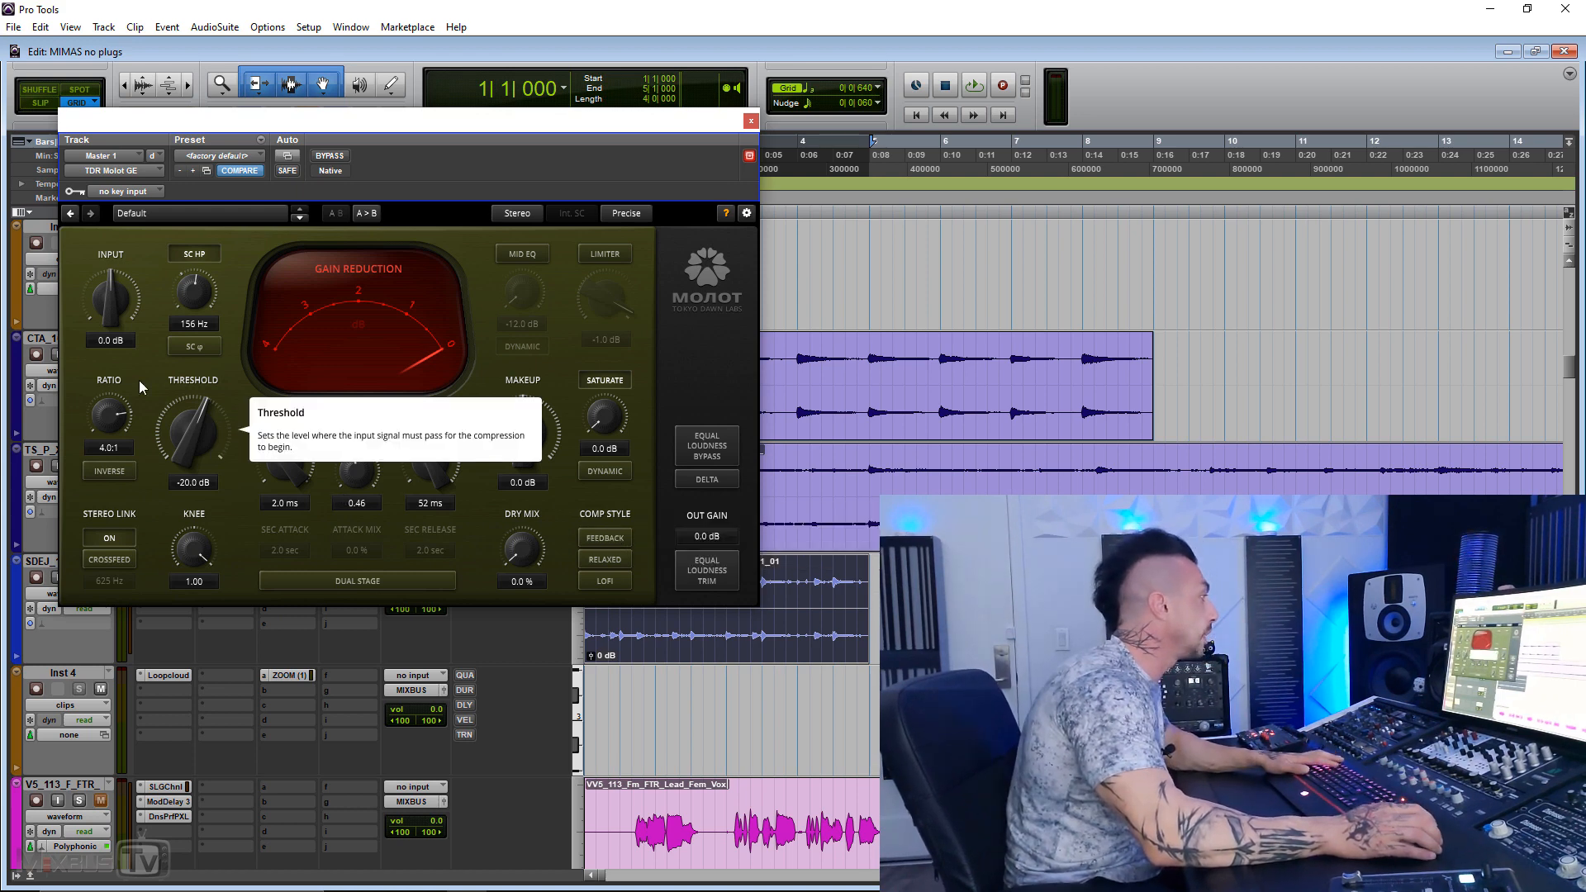
pyautogui.press('space')
pyautogui.moveTo(195, 415); pyautogui.dragTo(195, 446)
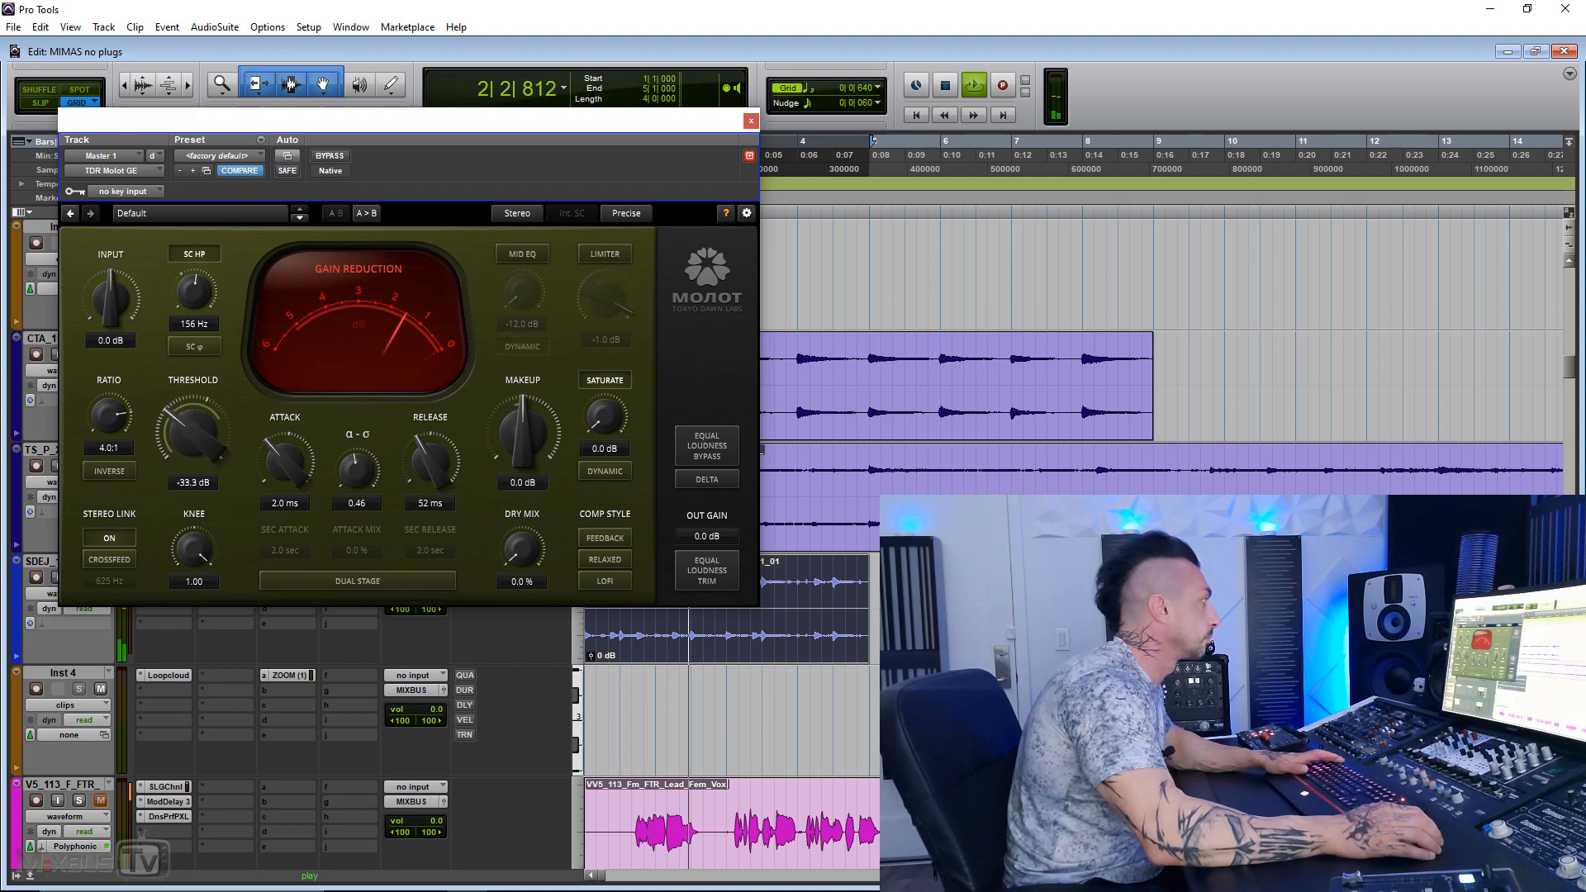
pyautogui.moveTo(430, 463); pyautogui.dragTo(406, 505)
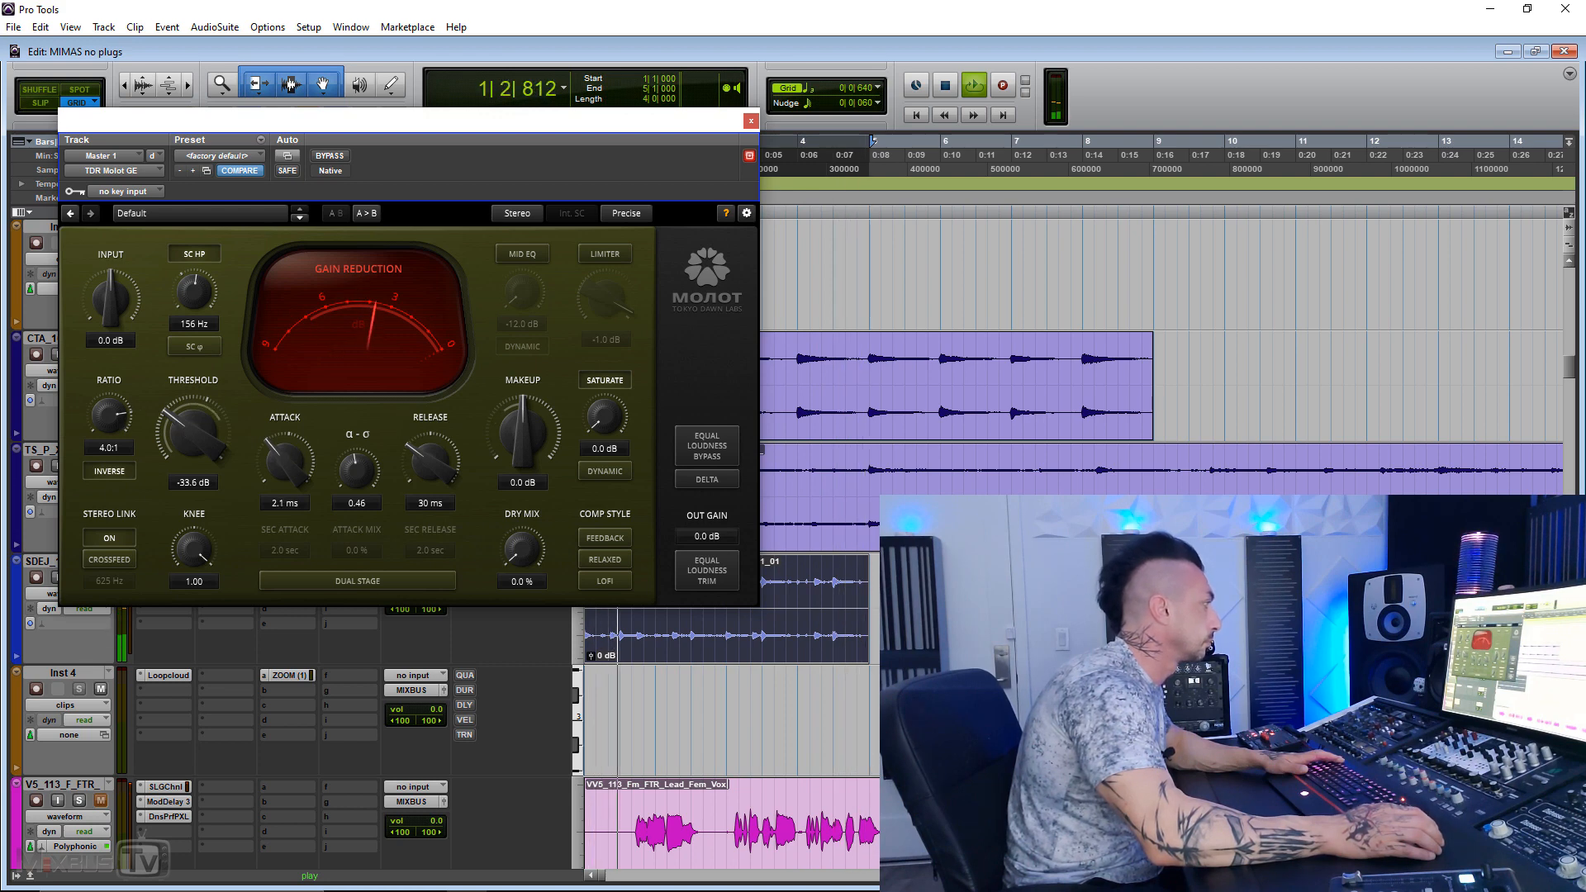
# Step: Set the attack to 15 ms, release to 16 ms, makeup to 1.1 dB and threshold to -32.7 dB, and stop playback
pyautogui.moveTo(285, 467); pyautogui.dragTo(285, 438)
pyautogui.moveTo(428, 448); pyautogui.dragTo(428, 476)
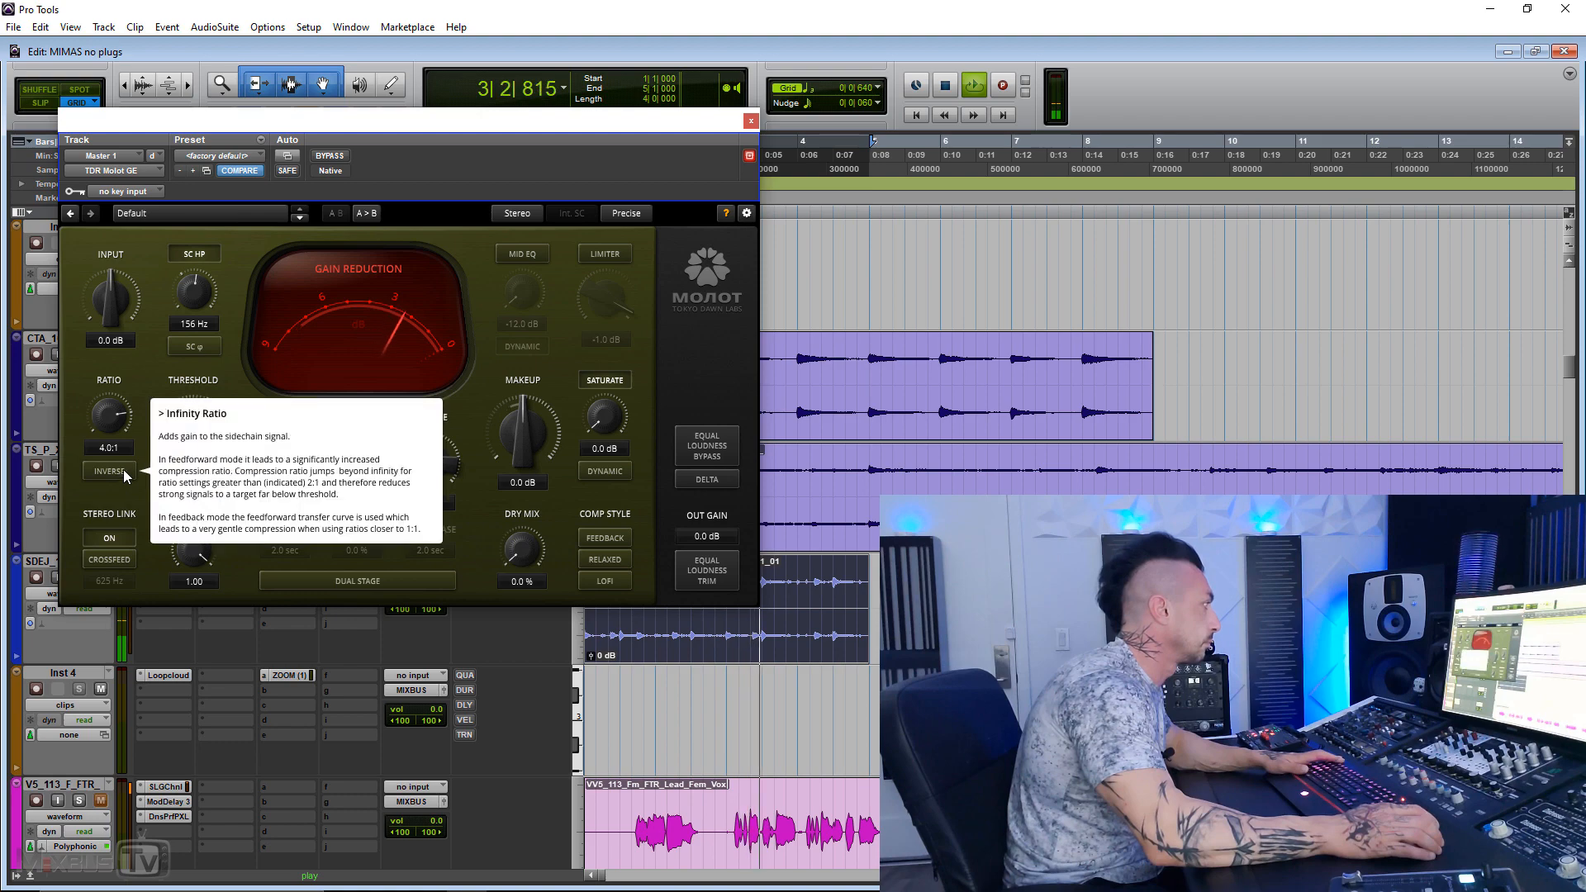
pyautogui.moveTo(529, 442); pyautogui.dragTo(529, 431)
pyautogui.moveTo(289, 450); pyautogui.dragTo(202, 425)
pyautogui.press('space')
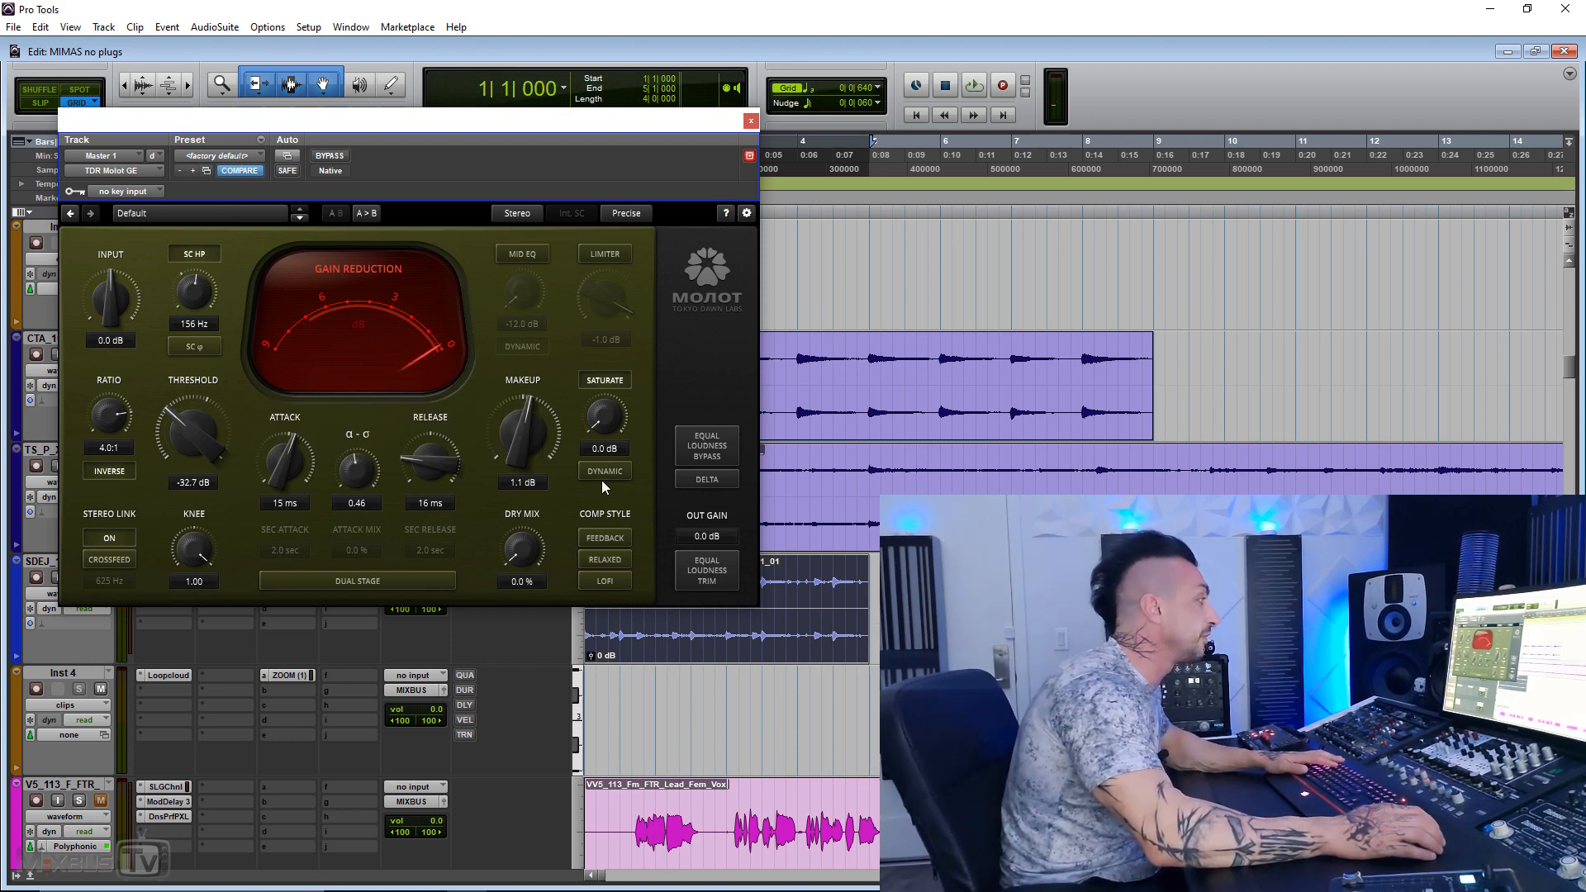
# Step: Turn on the LoFi compression style, play from the session start, and raise the makeup to 5.7 dB
pyautogui.click(608, 581)
pyautogui.press('space')
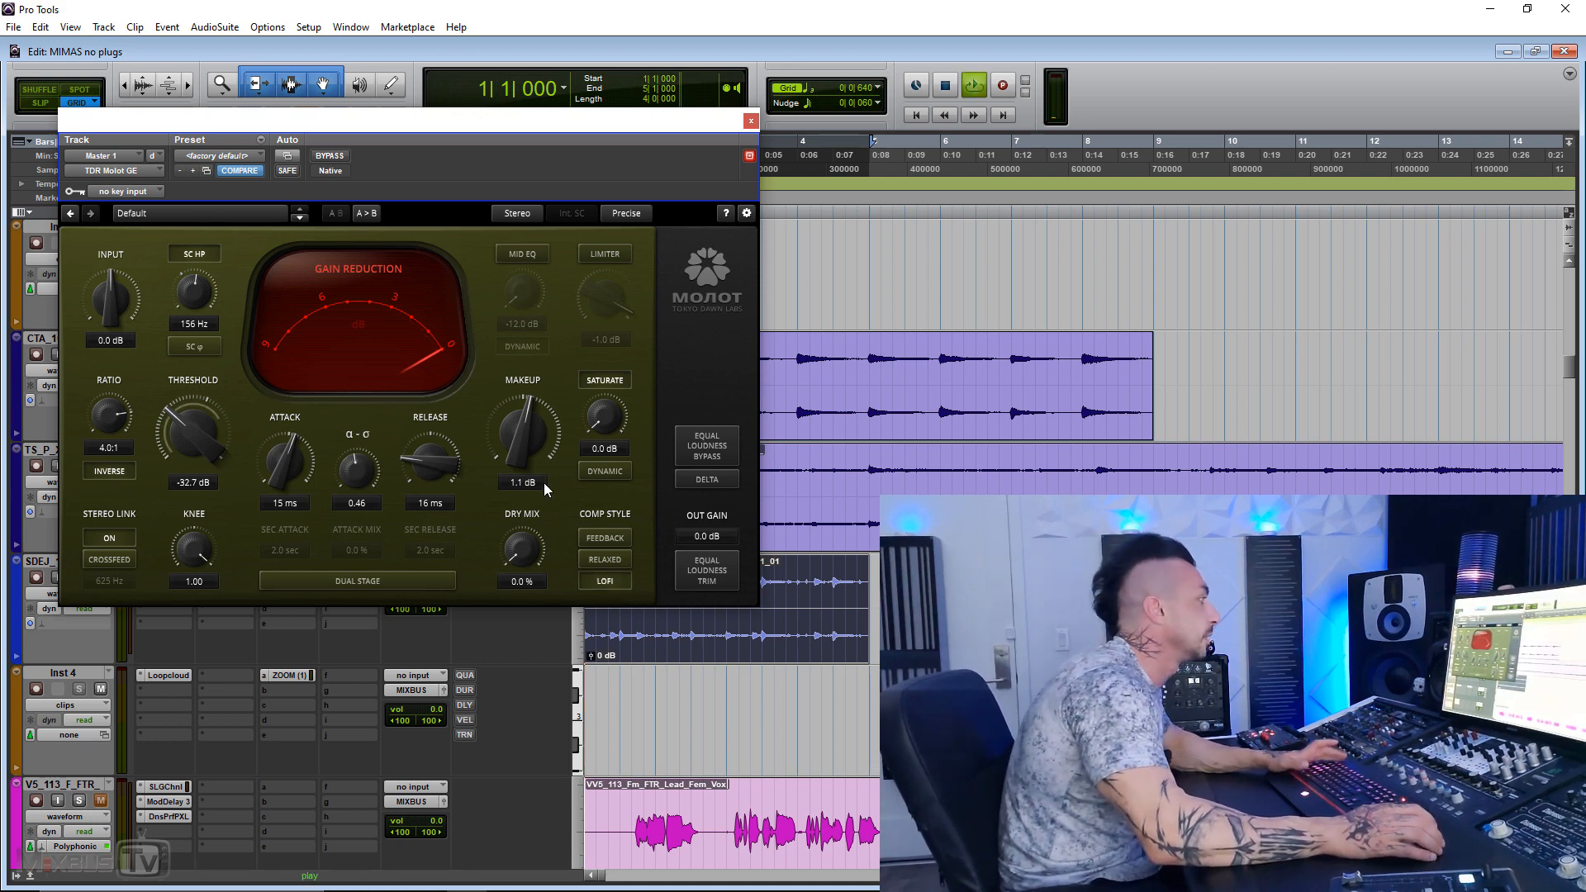
pyautogui.moveTo(530, 438); pyautogui.dragTo(530, 398)
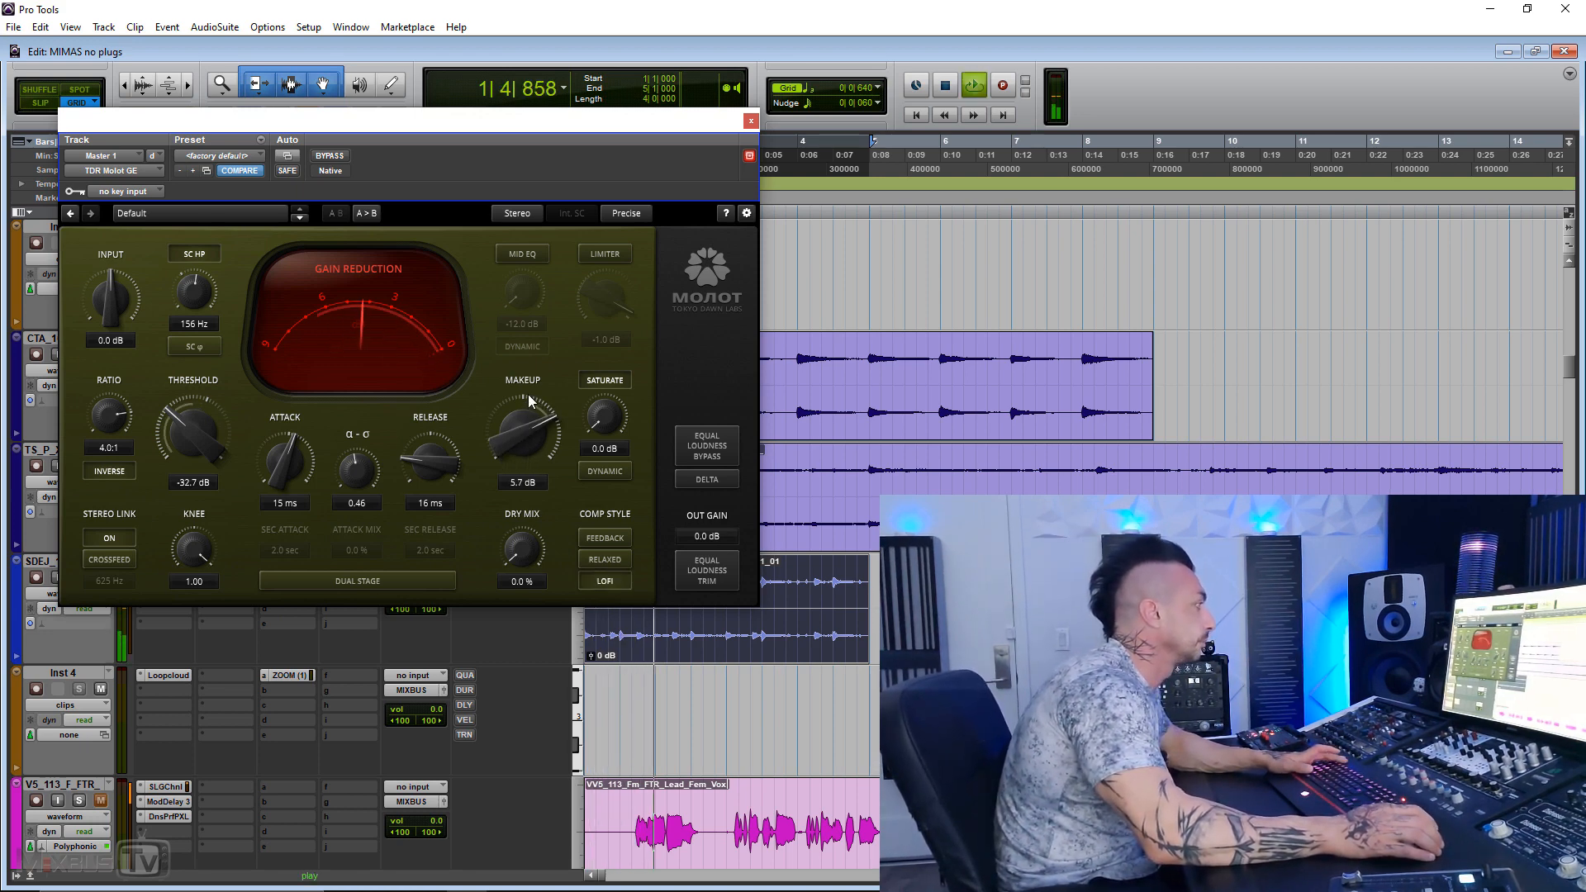
# Step: Compare the LoFi setting bypassed and active, set the sidechain high-pass filter to 169 Hz, and stop playback
pyautogui.click(330, 156)
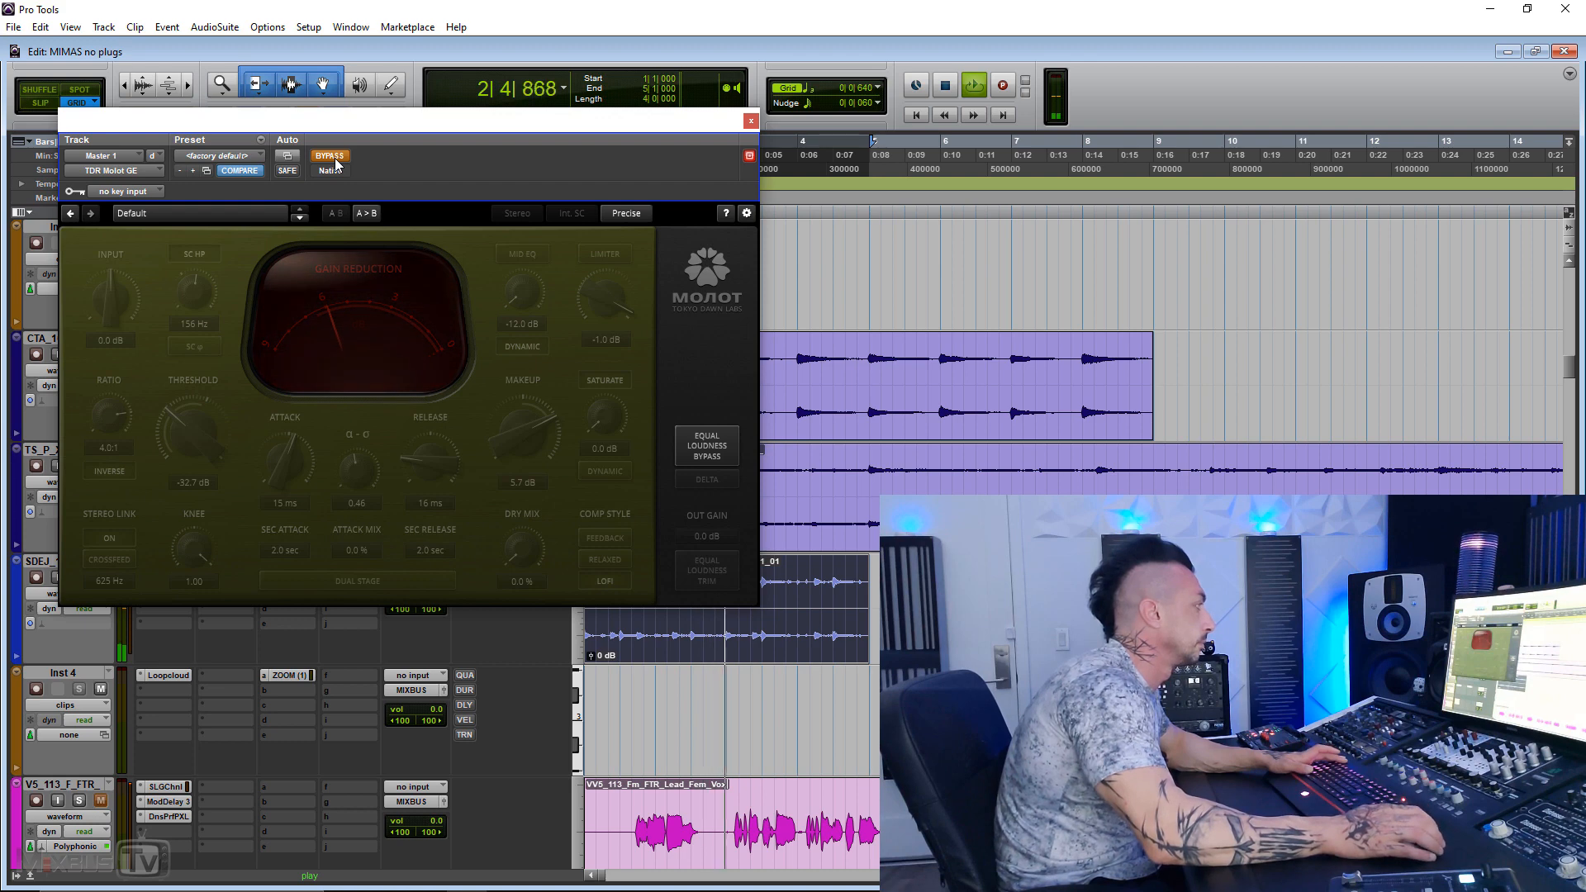
pyautogui.click(332, 157)
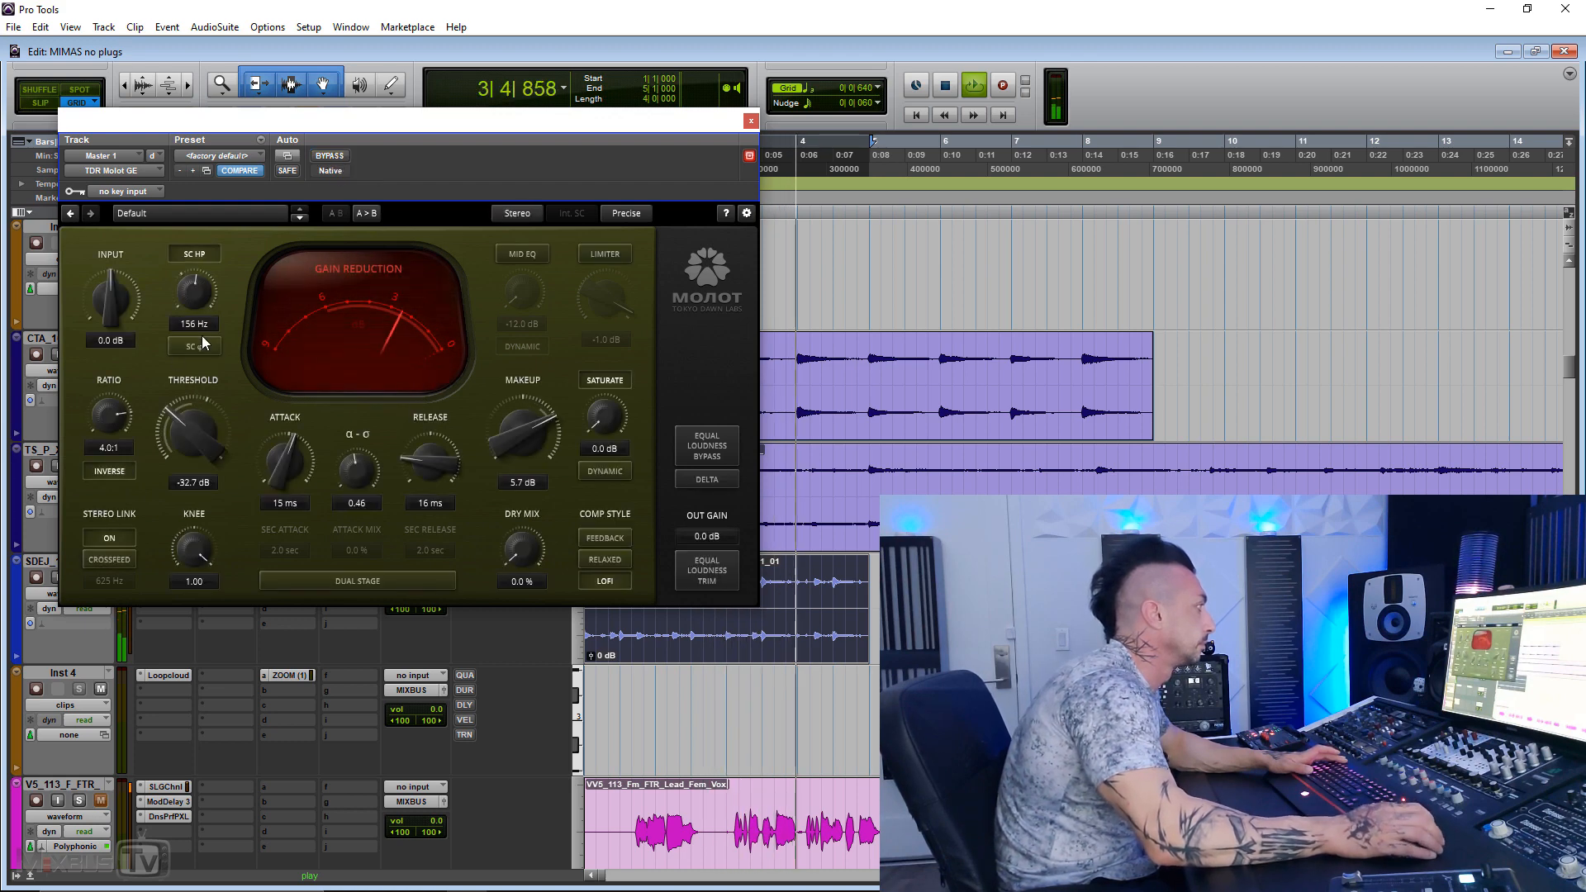
pyautogui.moveTo(202, 297); pyautogui.dragTo(199, 340)
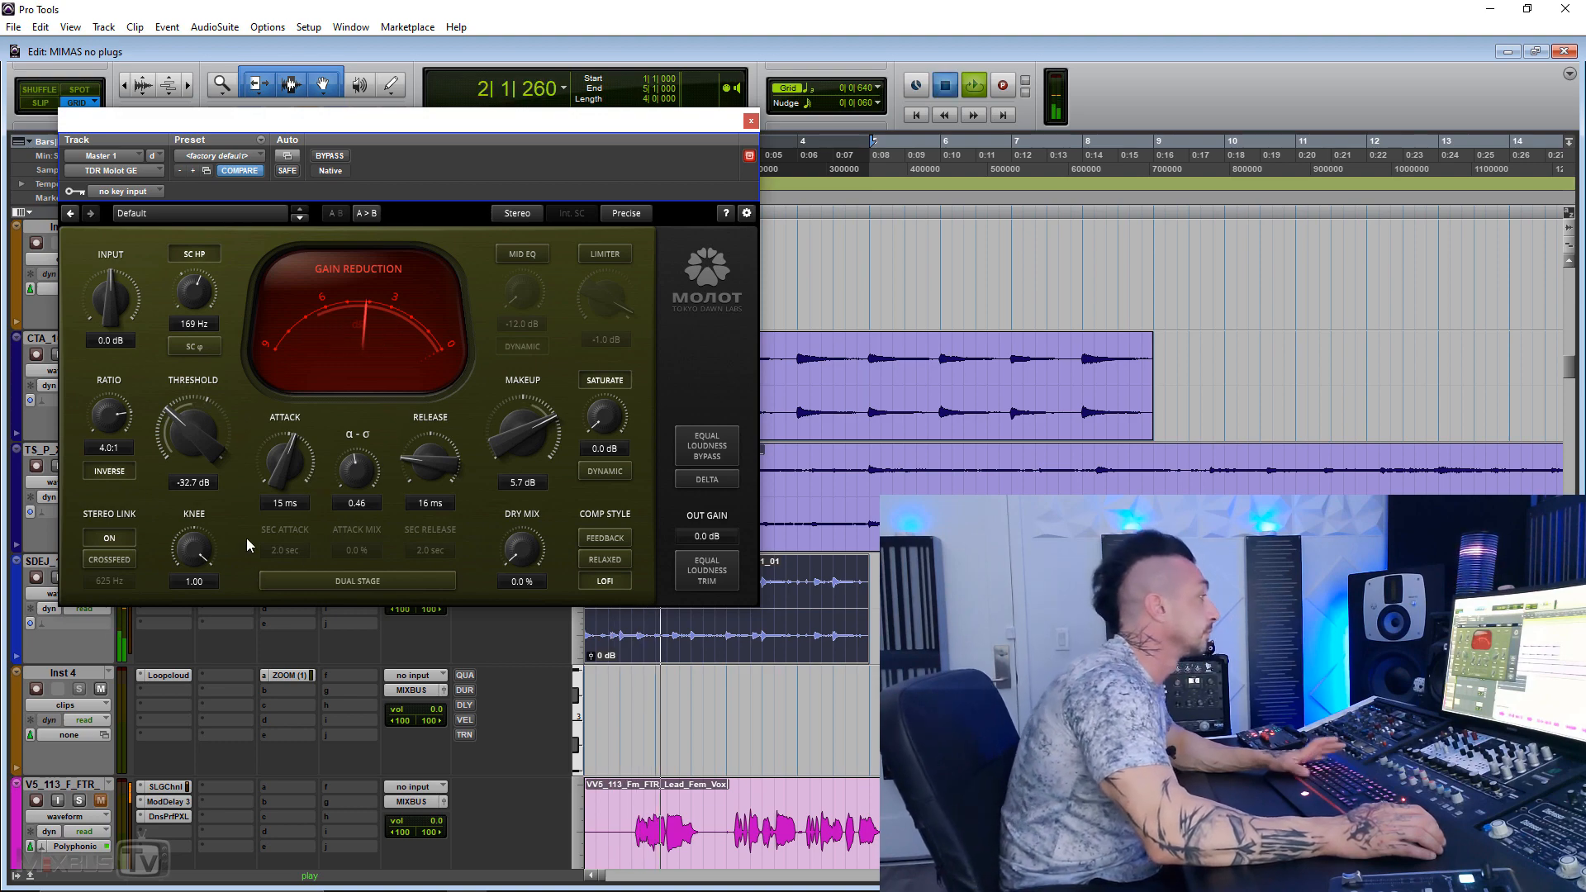
pyautogui.press('space')
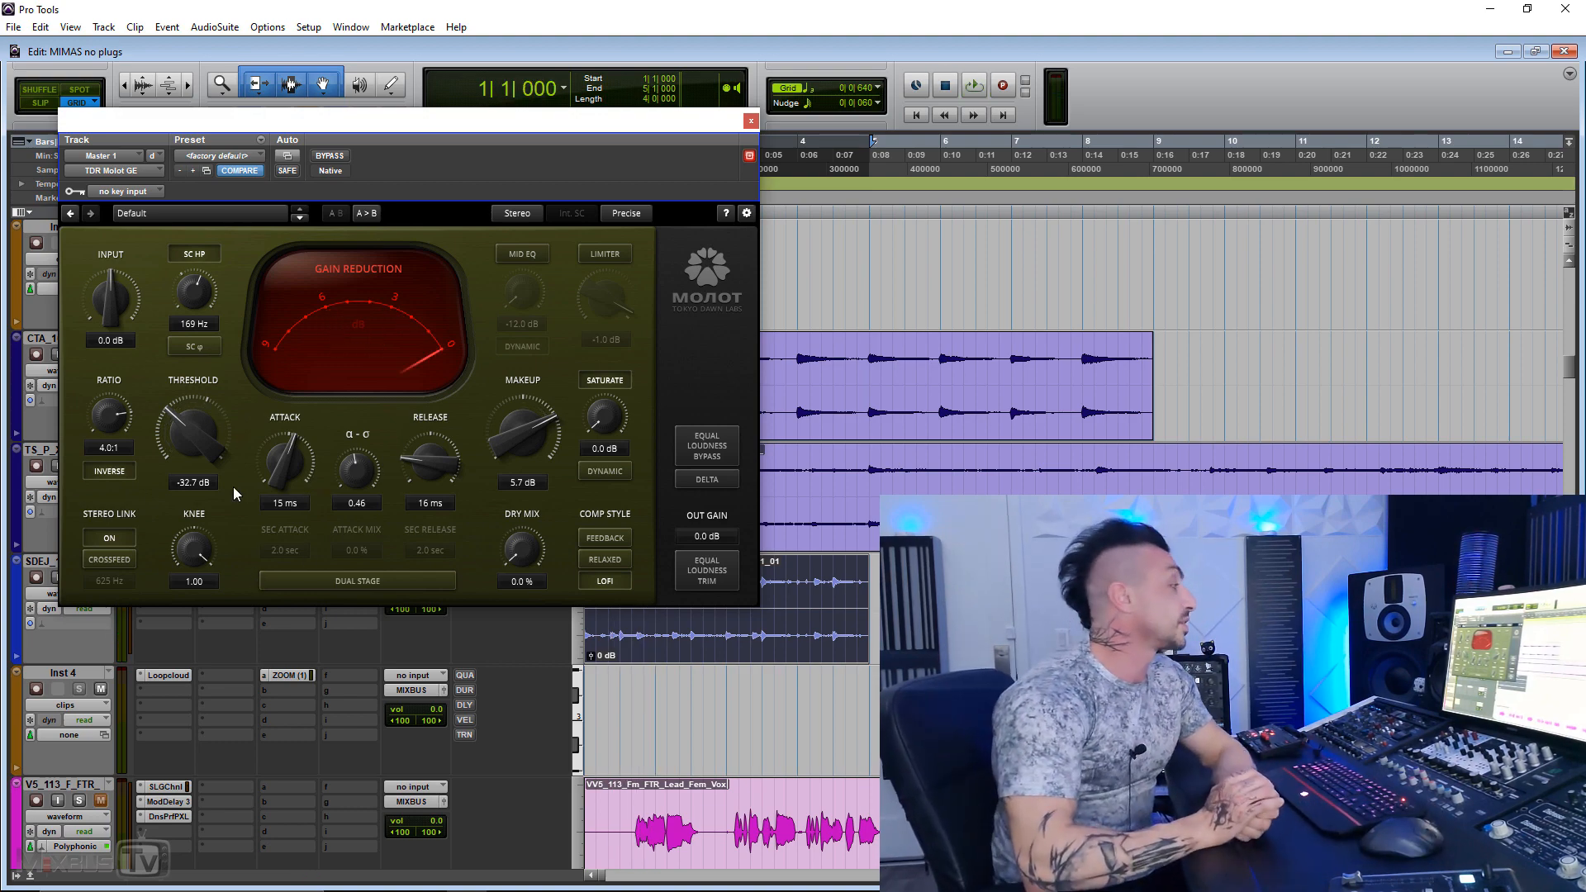